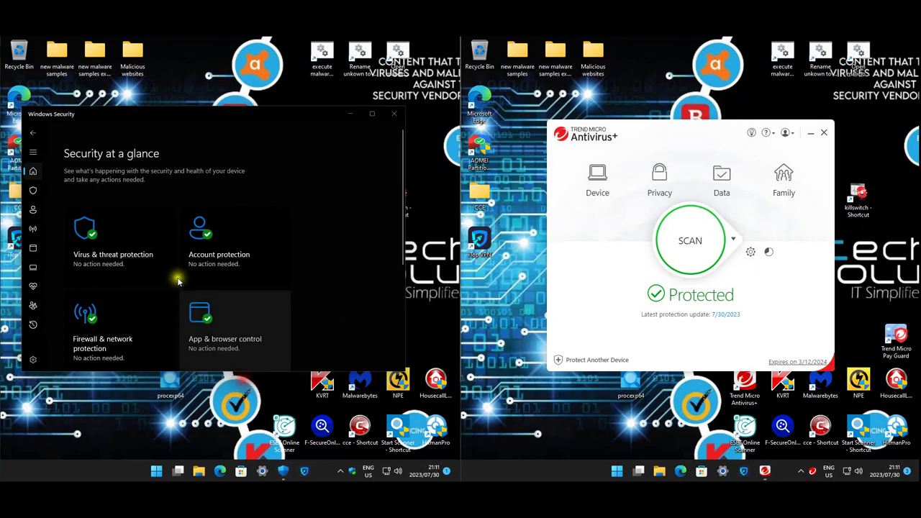
Review the Virus & threat protection settings in Windows Security, including real-time, cloud-delivered and Tamper Protection
{"action": "left_click", "coordinate": [135, 238]}
{"action": "scroll", "coordinate": [178, 245], "scroll_direction": "down", "scroll_amount": 3}
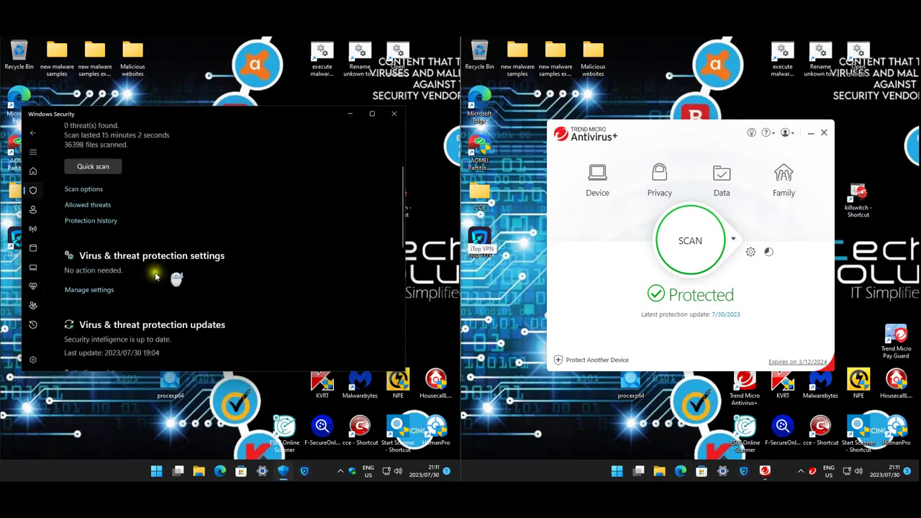
{"action": "left_click", "coordinate": [89, 284]}
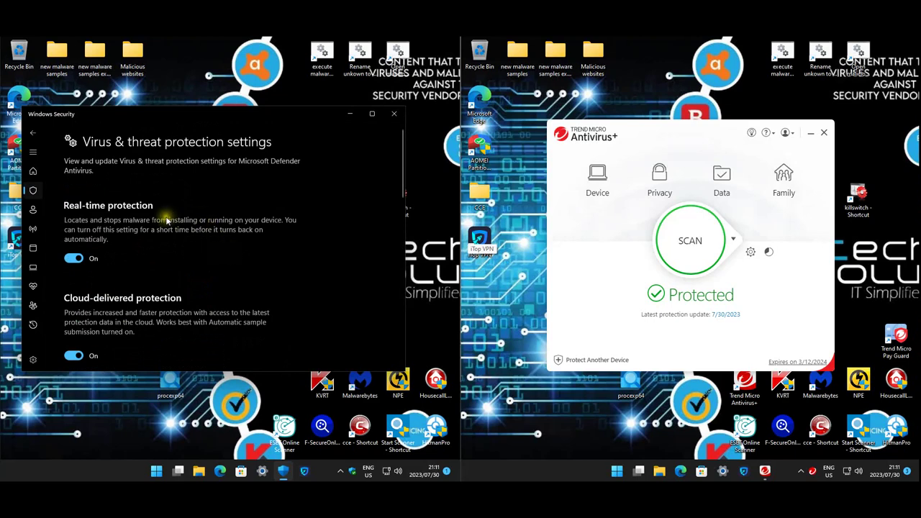
{"action": "scroll", "coordinate": [165, 216], "scroll_direction": "down", "scroll_amount": 3}
{"action": "scroll", "coordinate": [164, 218], "scroll_direction": "down", "scroll_amount": 3}
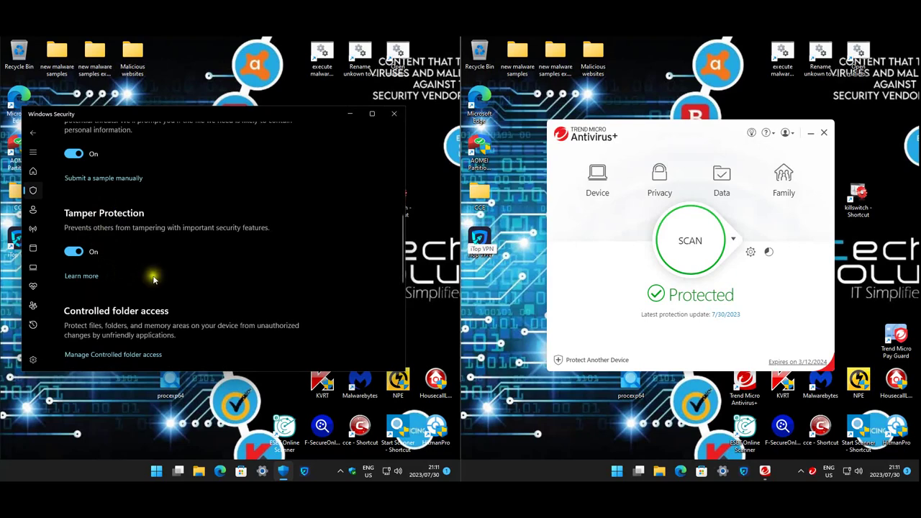
{"action": "scroll", "coordinate": [167, 266], "scroll_direction": "up", "scroll_amount": 2}
{"action": "scroll", "coordinate": [170, 273], "scroll_direction": "down", "scroll_amount": 3}
{"action": "scroll", "coordinate": [170, 274], "scroll_direction": "down", "scroll_amount": 2}
{"action": "scroll", "coordinate": [170, 216], "scroll_direction": "up", "scroll_amount": 3}
Check the Controlled folder access options under Ransomware protection, and return to the protection settings
{"action": "left_click", "coordinate": [127, 281]}
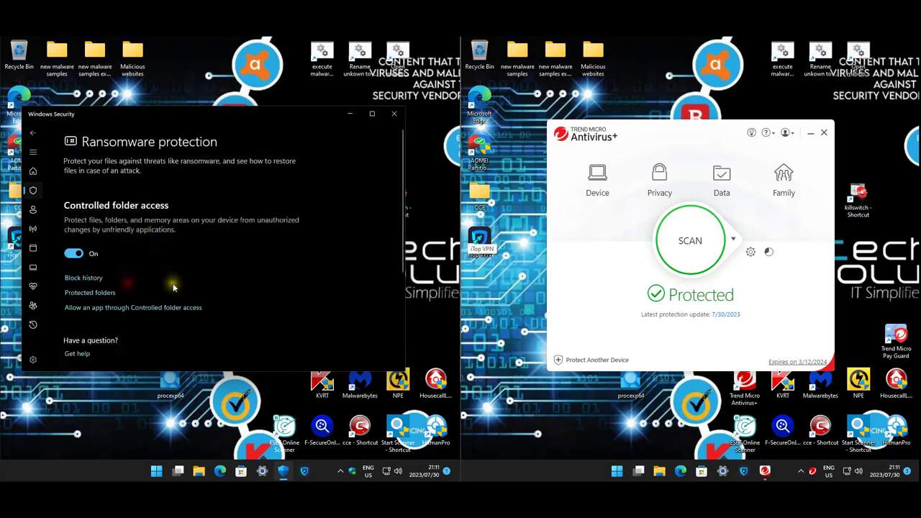
{"action": "scroll", "coordinate": [138, 249], "scroll_direction": "down", "scroll_amount": 1}
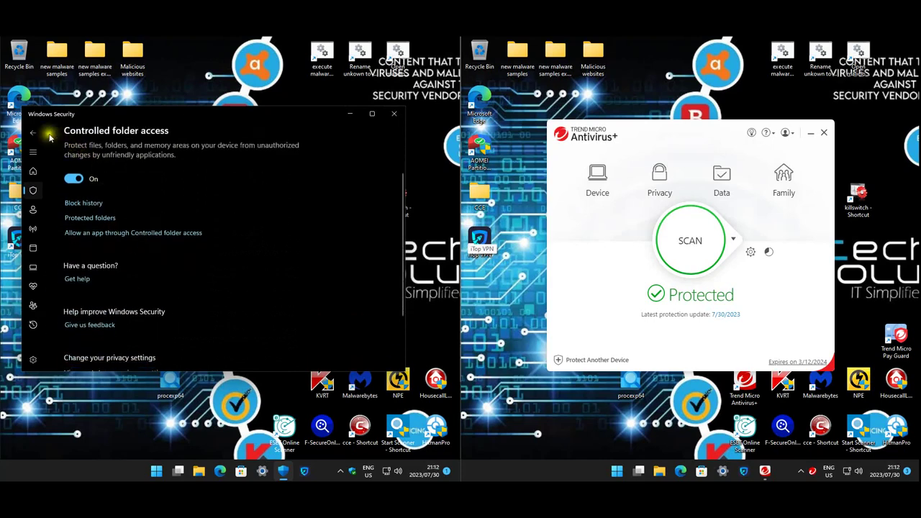
{"action": "key", "text": "alt+Left"}
Open the Microsoft Defender Antivirus exclusions list to check for excluded items
{"action": "scroll", "coordinate": [121, 248], "scroll_direction": "down", "scroll_amount": 4}
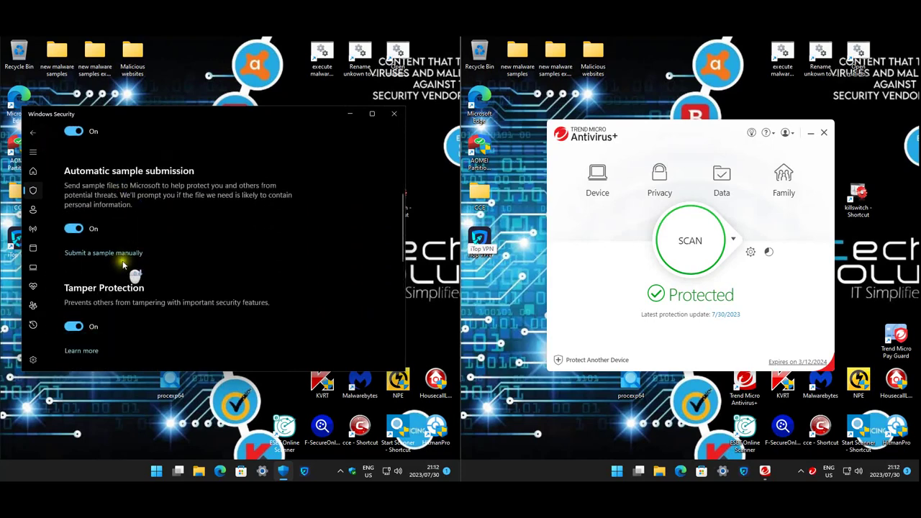
{"action": "scroll", "coordinate": [122, 264], "scroll_direction": "down", "scroll_amount": 5}
{"action": "left_click", "coordinate": [101, 282]}
{"action": "left_click", "coordinate": [203, 323]}
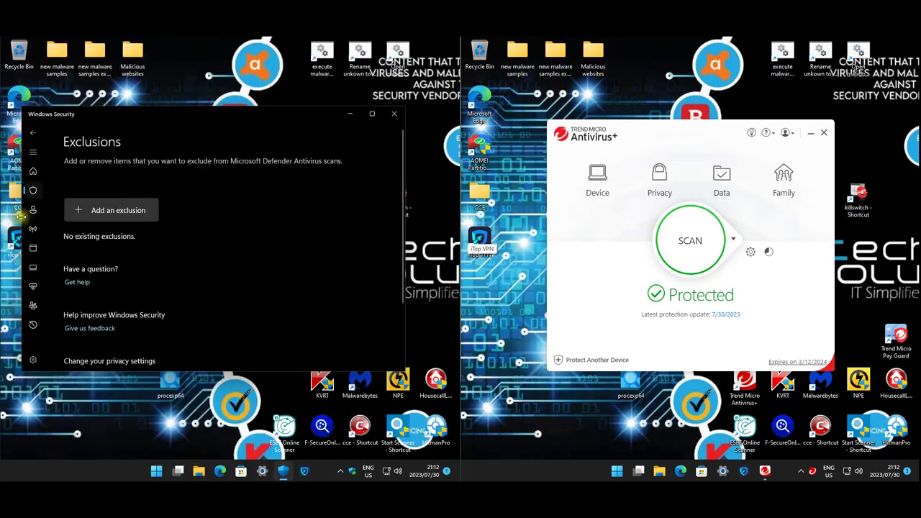
Check the Account protection and Firewall & network protection pages
{"action": "left_click", "coordinate": [34, 212]}
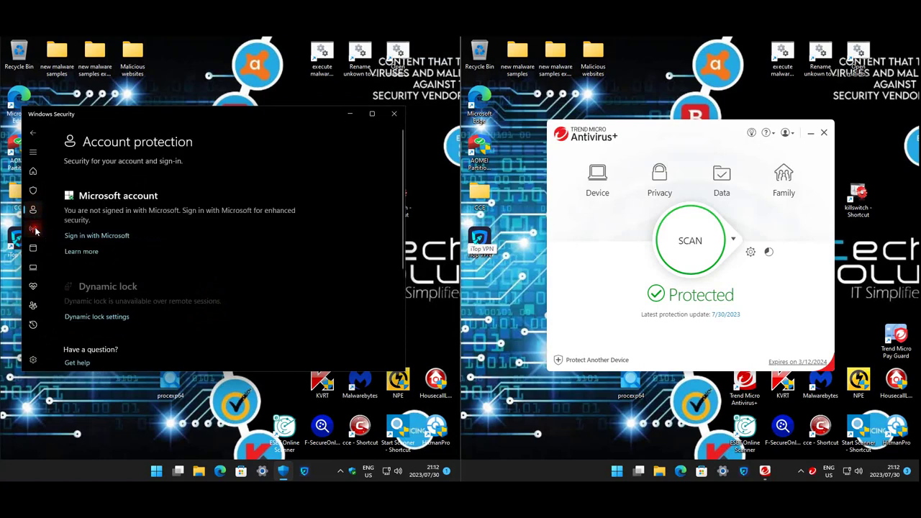
{"action": "left_click", "coordinate": [34, 229]}
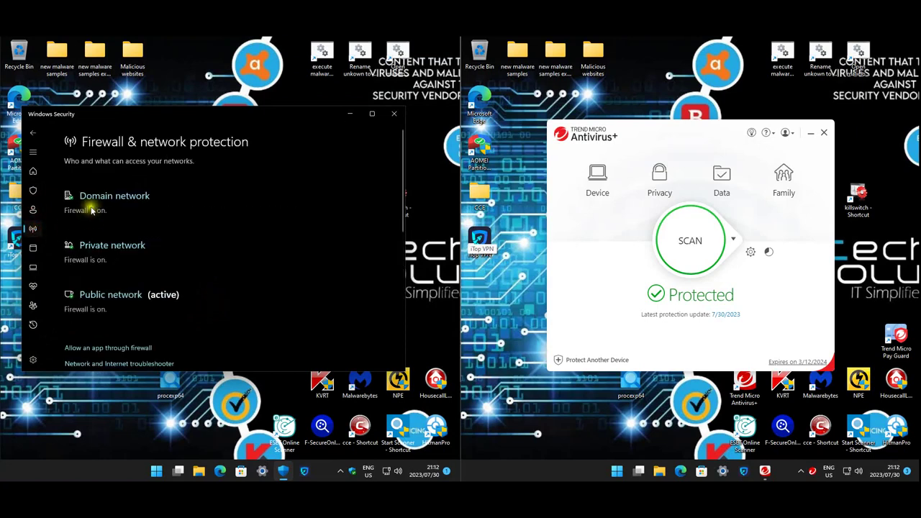
Review the Reputation-based protection settings, including SmartScreen and potentially unwanted app blocking, and return to App & browser control
{"action": "left_click", "coordinate": [45, 247]}
{"action": "left_click", "coordinate": [116, 236]}
{"action": "scroll", "coordinate": [150, 226], "scroll_direction": "down", "scroll_amount": 10}
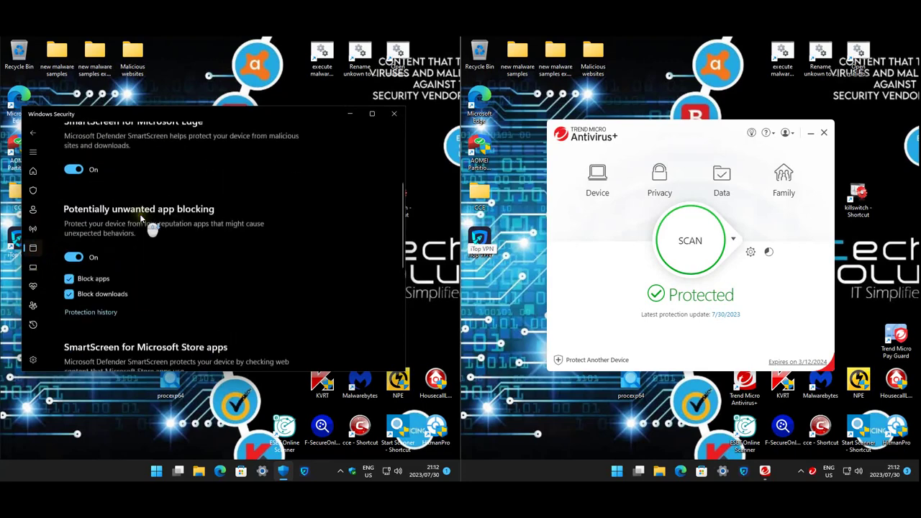
{"action": "left_click", "coordinate": [31, 135]}
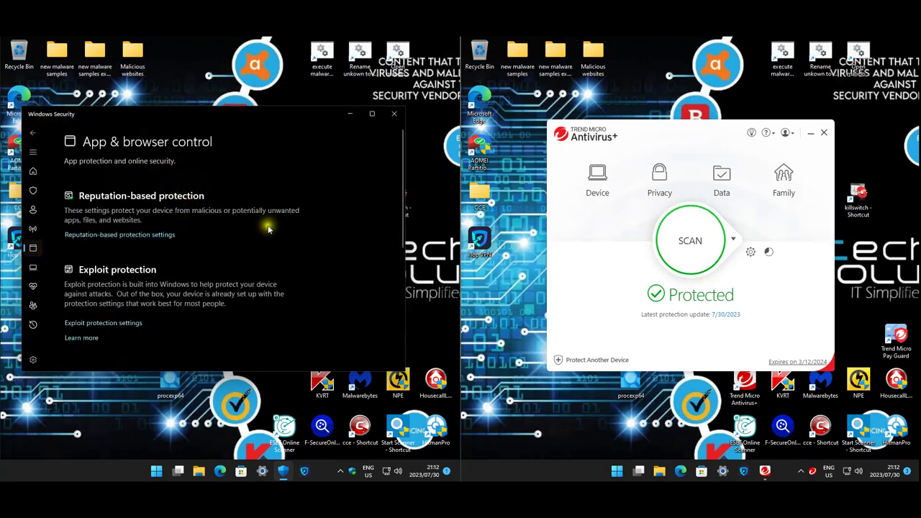
Review the Exploit protection system settings, and return to App & browser control
{"action": "scroll", "coordinate": [242, 249], "scroll_direction": "down", "scroll_amount": 1}
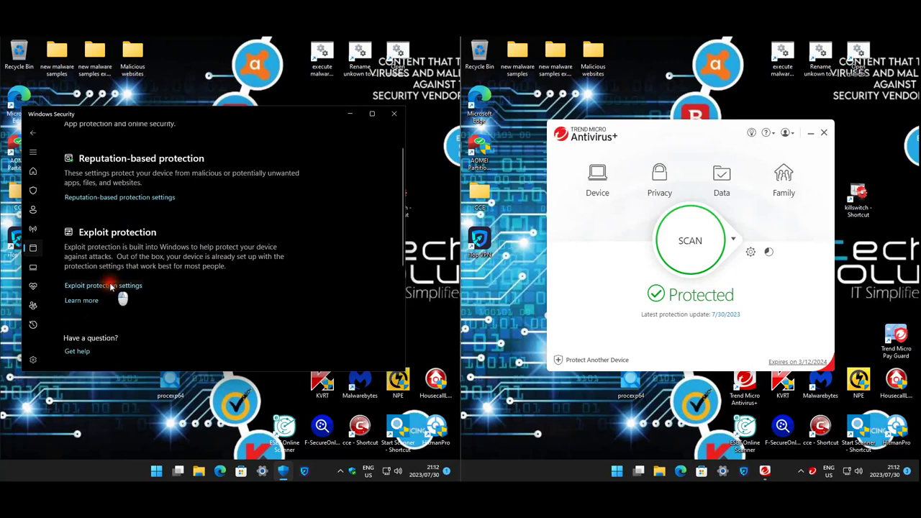
{"action": "left_click", "coordinate": [126, 284]}
{"action": "scroll", "coordinate": [269, 208], "scroll_direction": "down", "scroll_amount": 4}
{"action": "scroll", "coordinate": [266, 205], "scroll_direction": "up", "scroll_amount": 4}
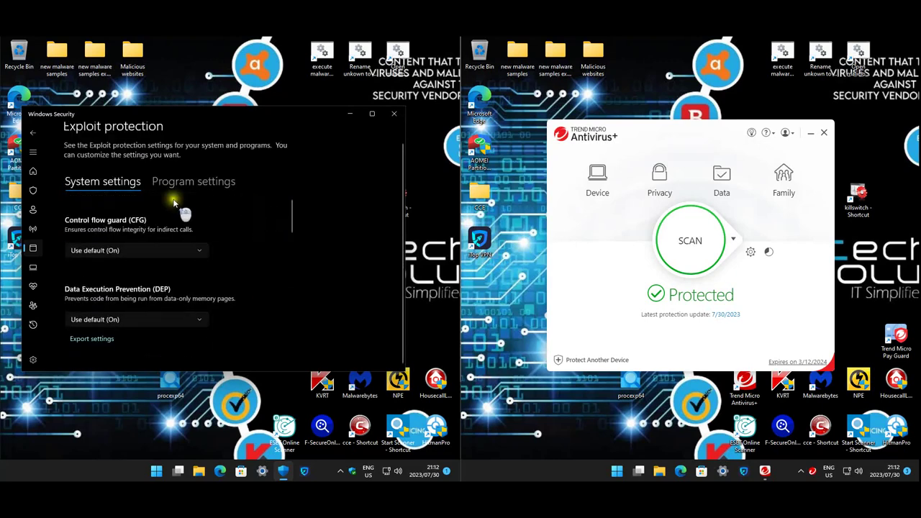
{"action": "left_click", "coordinate": [33, 133]}
{"action": "scroll", "coordinate": [237, 230], "scroll_direction": "down", "scroll_amount": 6}
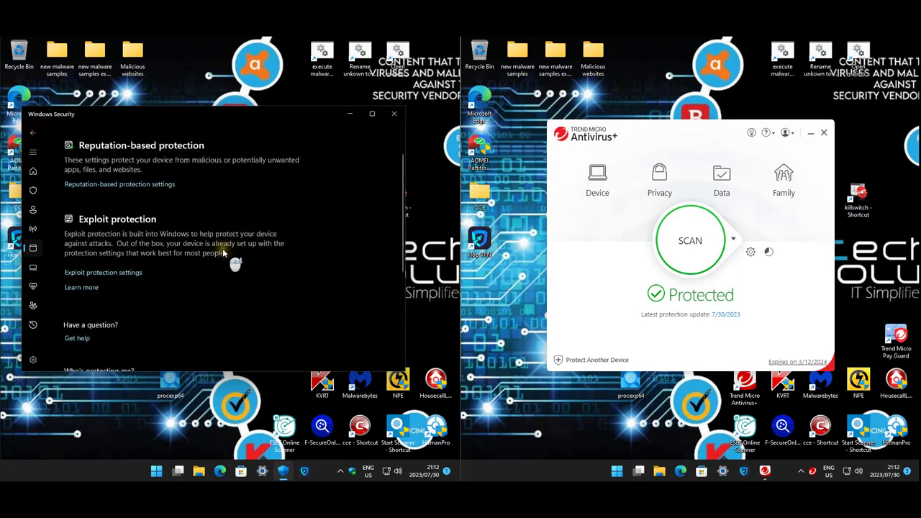
Examine the Device security page, including the Core isolation details, Security processor and Secure boot sections
{"action": "left_click", "coordinate": [32, 267]}
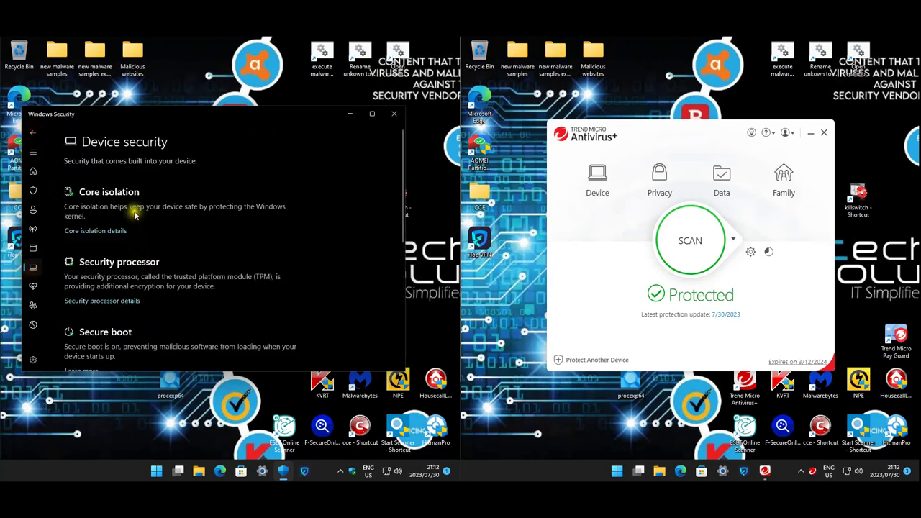
{"action": "left_click", "coordinate": [101, 231]}
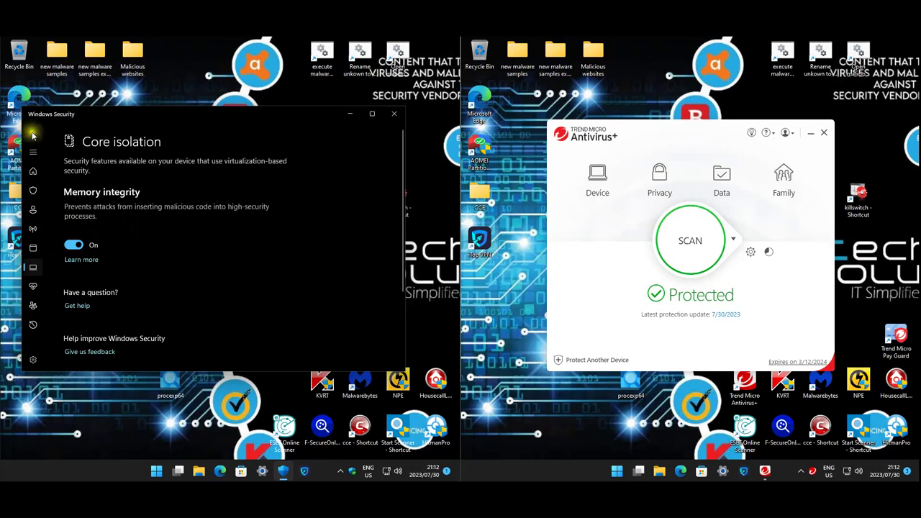
{"action": "scroll", "coordinate": [104, 302], "scroll_direction": "down", "scroll_amount": 3}
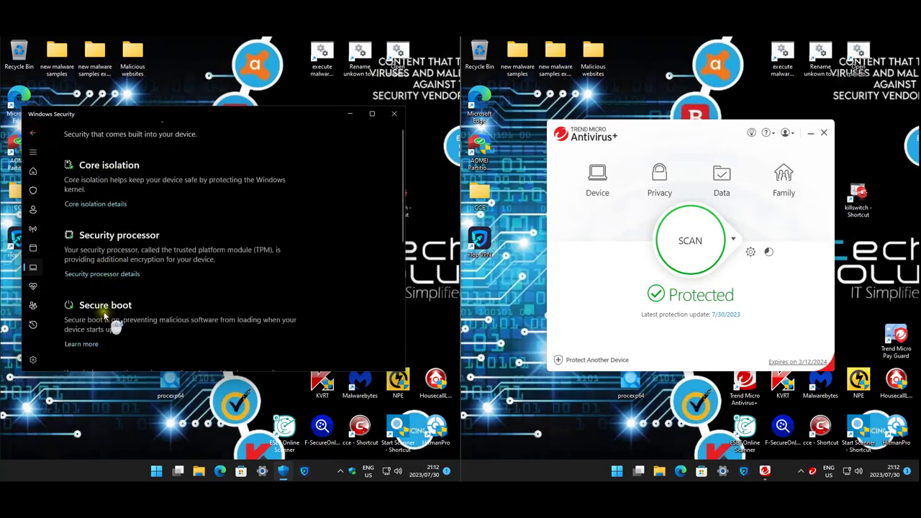
{"action": "left_click", "coordinate": [32, 294]}
{"action": "left_click", "coordinate": [33, 269]}
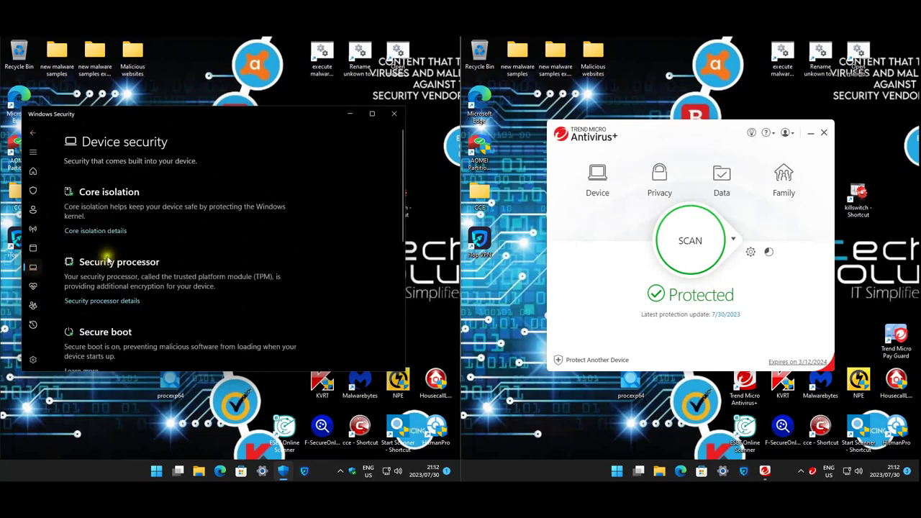
{"action": "scroll", "coordinate": [190, 264], "scroll_direction": "down", "scroll_amount": 5}
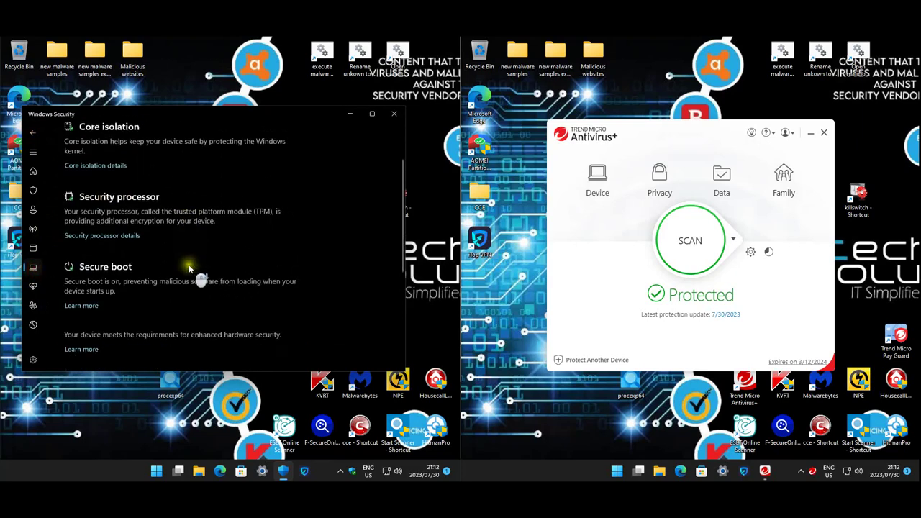
Revisit App & browser control and the firewall page, ending on the Virus & threat protection updates and ransomware sections
{"action": "left_click", "coordinate": [34, 247]}
{"action": "scroll", "coordinate": [273, 257], "scroll_direction": "down", "scroll_amount": 5}
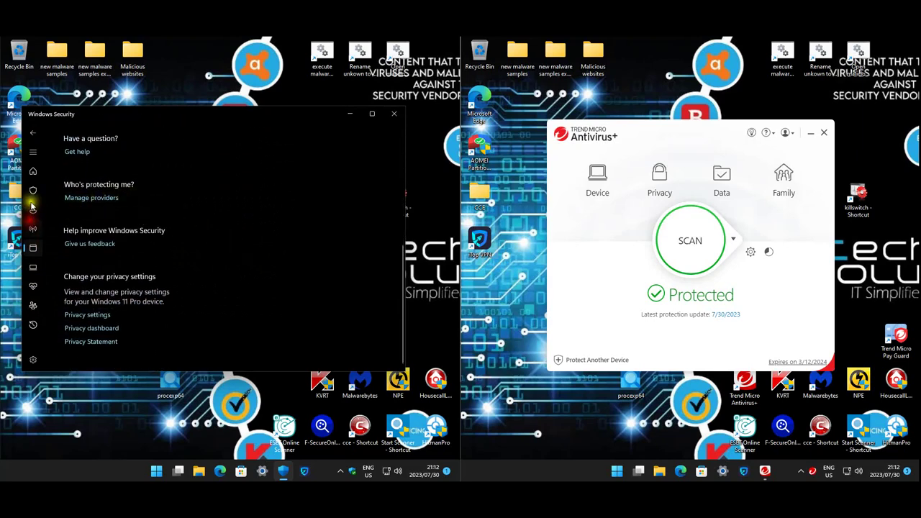
{"action": "left_click", "coordinate": [32, 228]}
{"action": "left_click", "coordinate": [33, 190]}
{"action": "scroll", "coordinate": [190, 226], "scroll_direction": "down", "scroll_amount": 3}
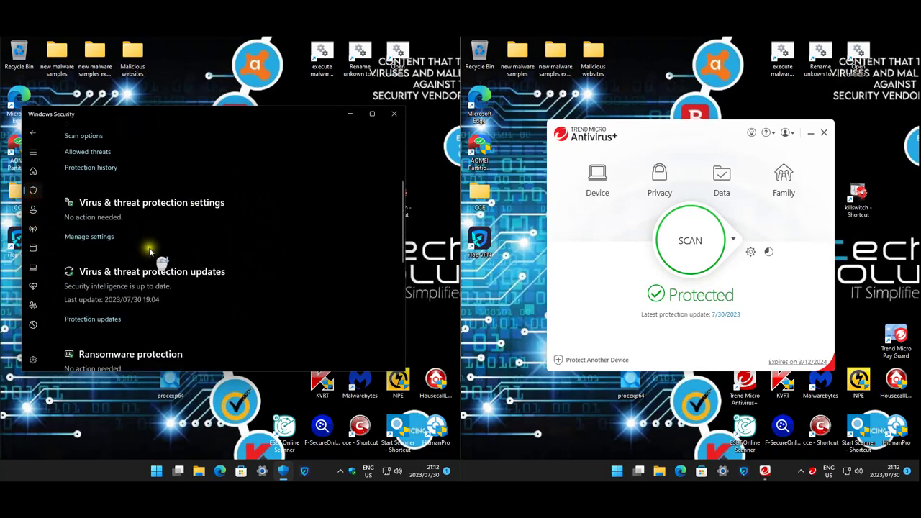
{"action": "scroll", "coordinate": [149, 247], "scroll_direction": "down", "scroll_amount": 3}
{"action": "scroll", "coordinate": [149, 247], "scroll_direction": "up", "scroll_amount": 2}
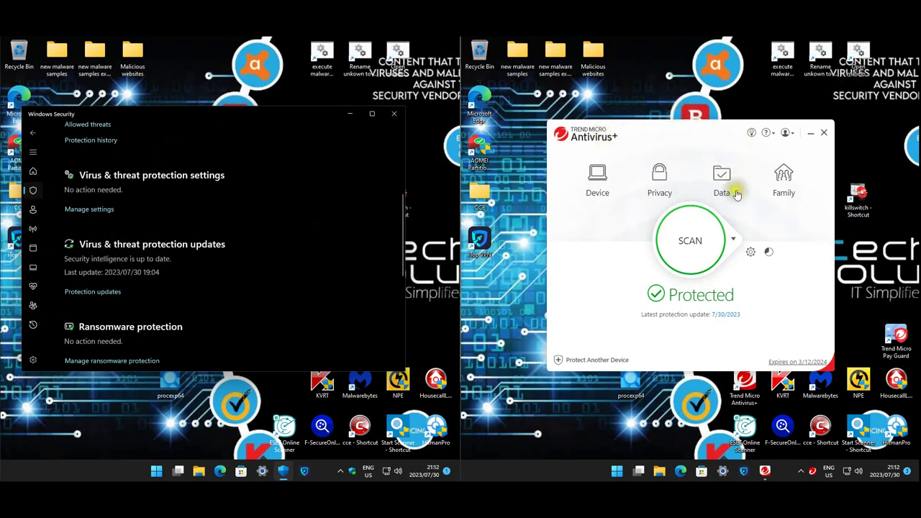
Switch to Trend Micro Antivirus+ and review the Scan Preferences, Web Threats and Network protection settings
{"action": "left_click", "coordinate": [751, 251]}
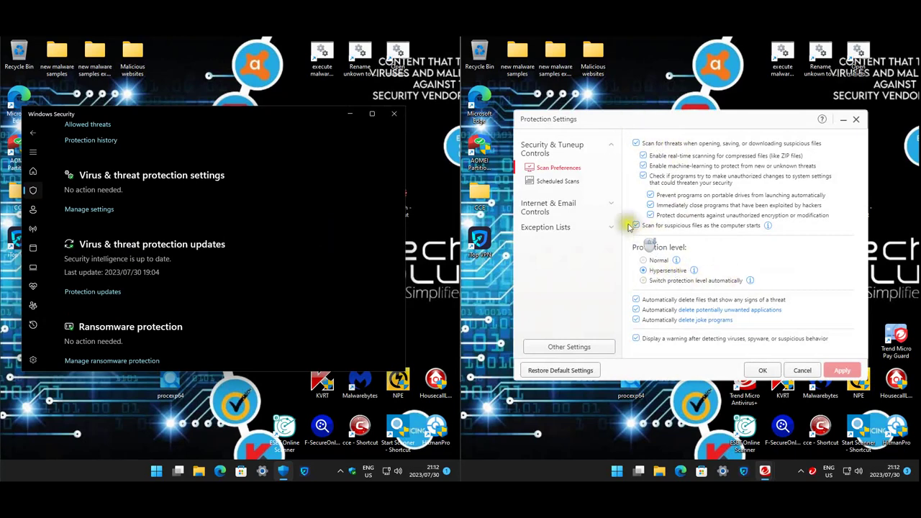
{"action": "left_click", "coordinate": [560, 204]}
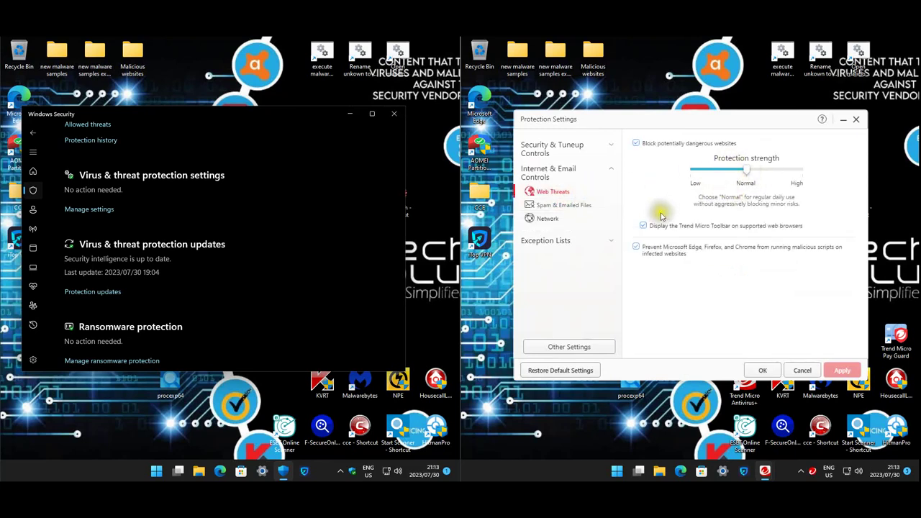
{"action": "left_click", "coordinate": [549, 218]}
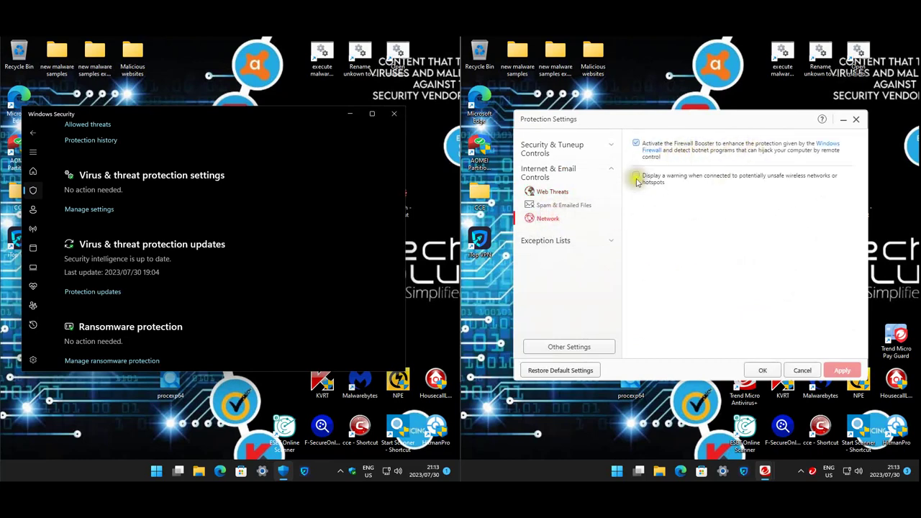
Check the Trend Micro exception lists for programs/folders, websites and wireless connections
{"action": "left_click", "coordinate": [548, 240]}
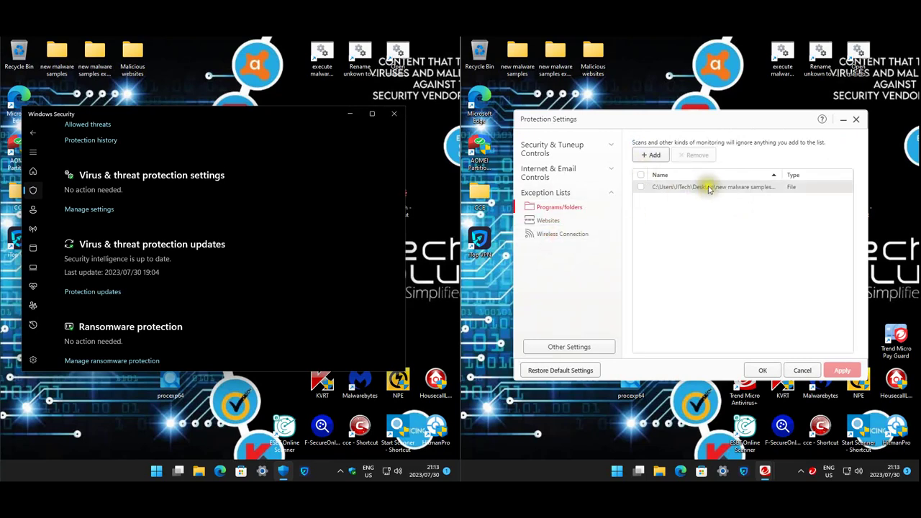
{"action": "left_click", "coordinate": [547, 220]}
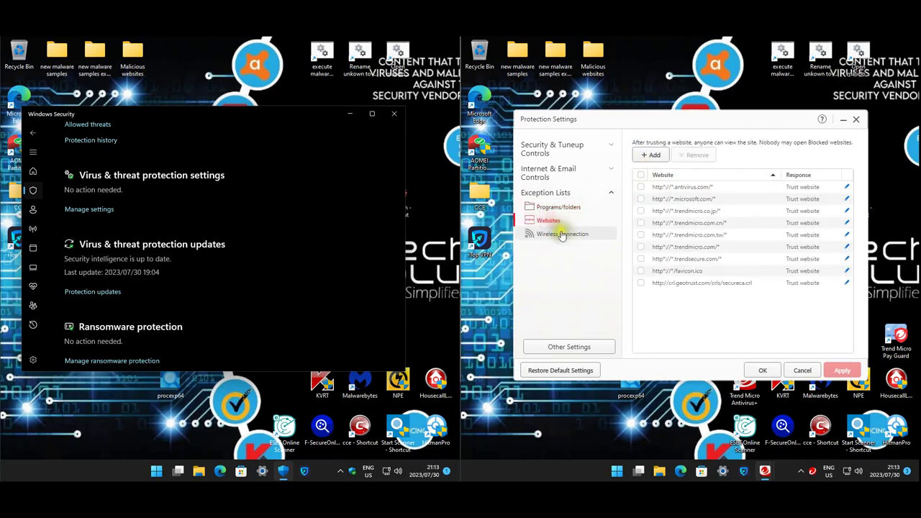
{"action": "left_click", "coordinate": [562, 235]}
Look through Trend Micro's Other Settings, from System Startup to Background and Animation, and close both settings windows
{"action": "left_click", "coordinate": [580, 347]}
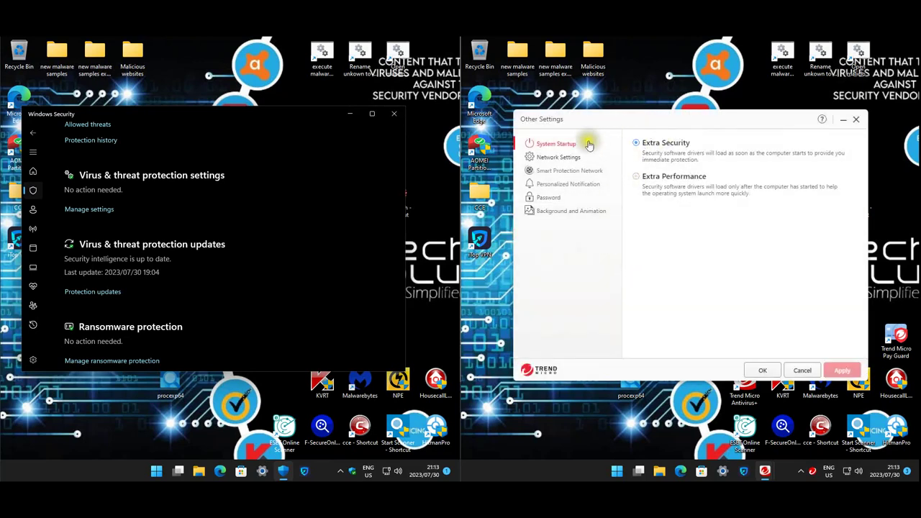
{"action": "left_click", "coordinate": [581, 157]}
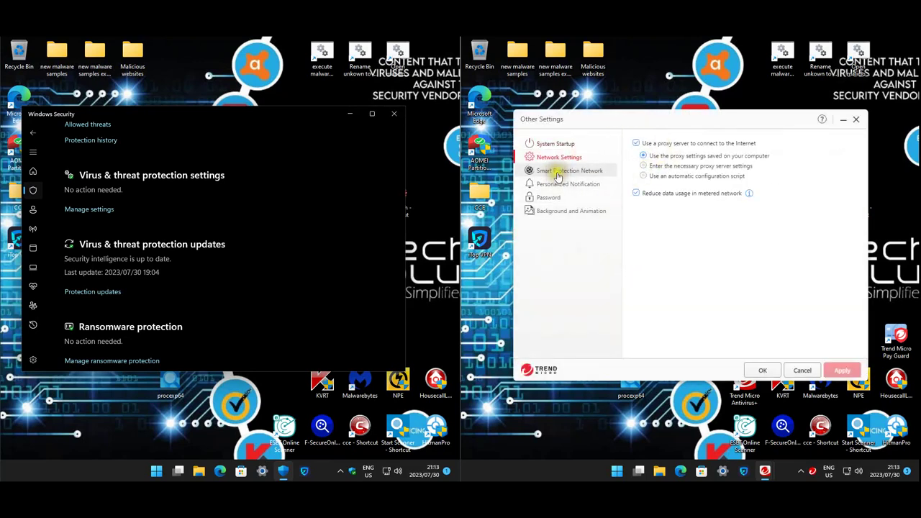
{"action": "left_click", "coordinate": [558, 175]}
{"action": "left_click", "coordinate": [580, 184]}
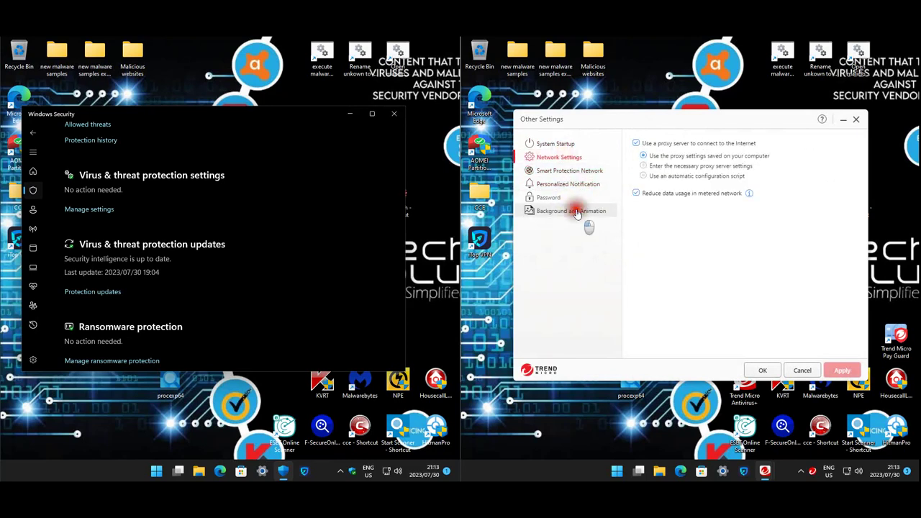
{"action": "left_click", "coordinate": [576, 211]}
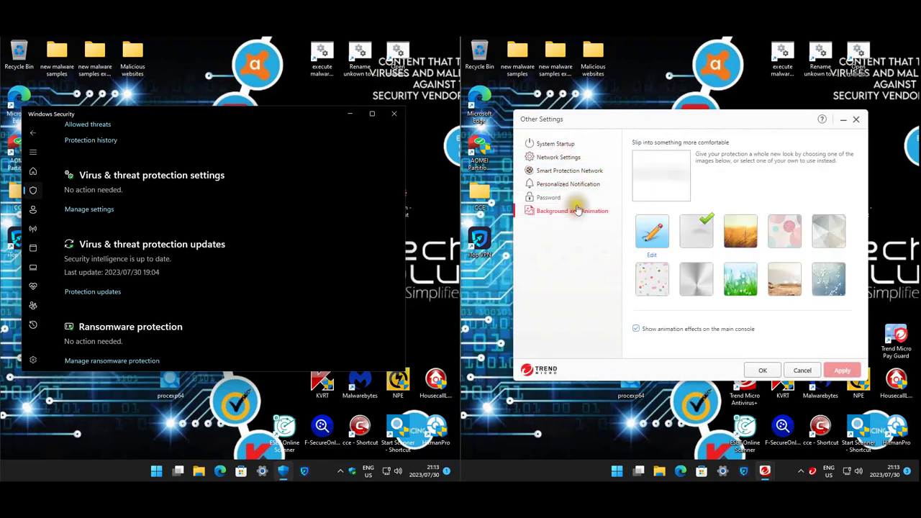
{"action": "left_click", "coordinate": [762, 372]}
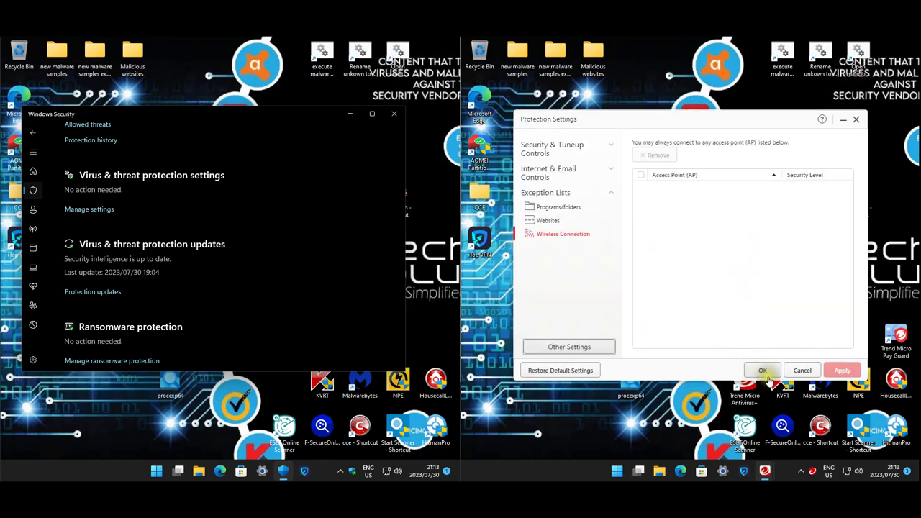
{"action": "left_click", "coordinate": [761, 370]}
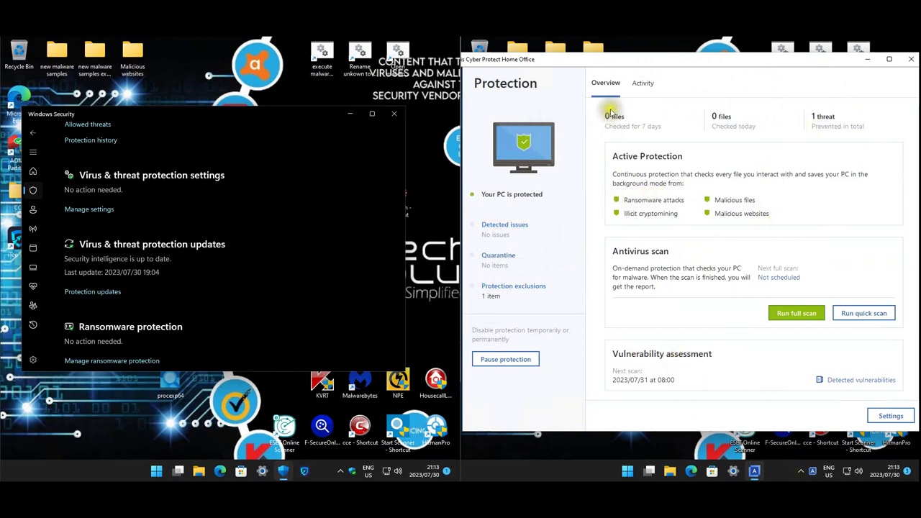
Switch to Acronis Cyber Protect Home Office, review the Protection overview and open the protection settings
{"action": "scroll", "coordinate": [703, 338], "scroll_direction": "down", "scroll_amount": 1}
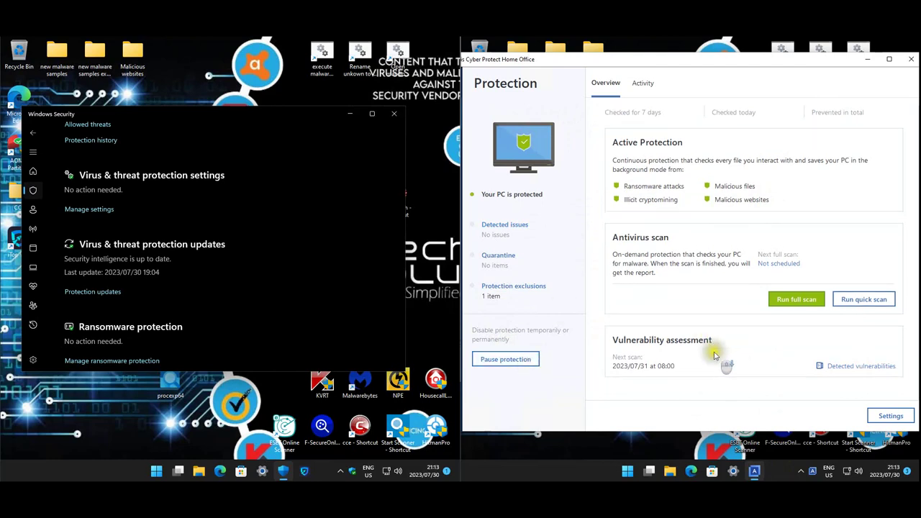
{"action": "left_click", "coordinate": [890, 417]}
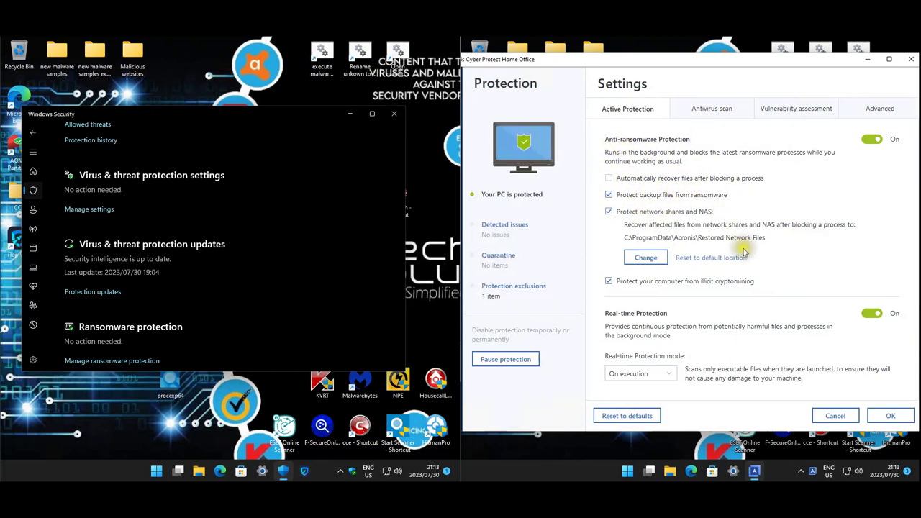
Review the anti-ransomware options in Acronis Active Protection and set the Real-time Protection mode to Smart on-access
{"action": "scroll", "coordinate": [720, 219], "scroll_direction": "down", "scroll_amount": 1}
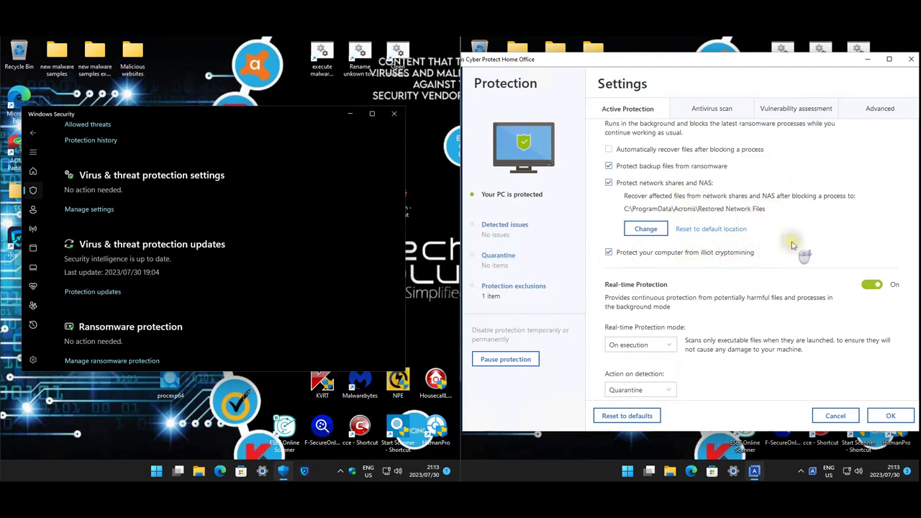
{"action": "scroll", "coordinate": [684, 264], "scroll_direction": "down", "scroll_amount": 2}
{"action": "scroll", "coordinate": [773, 233], "scroll_direction": "down", "scroll_amount": 1}
{"action": "scroll", "coordinate": [785, 240], "scroll_direction": "down", "scroll_amount": 1}
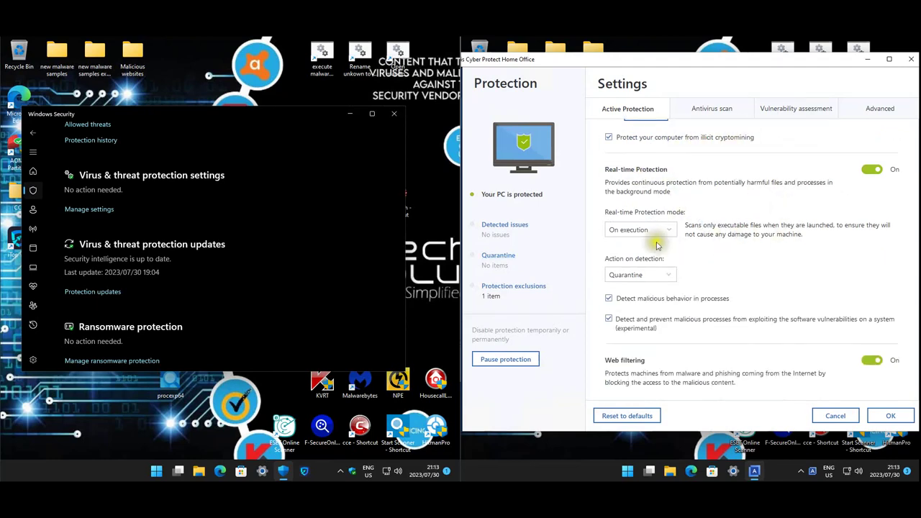
{"action": "left_click", "coordinate": [637, 242]}
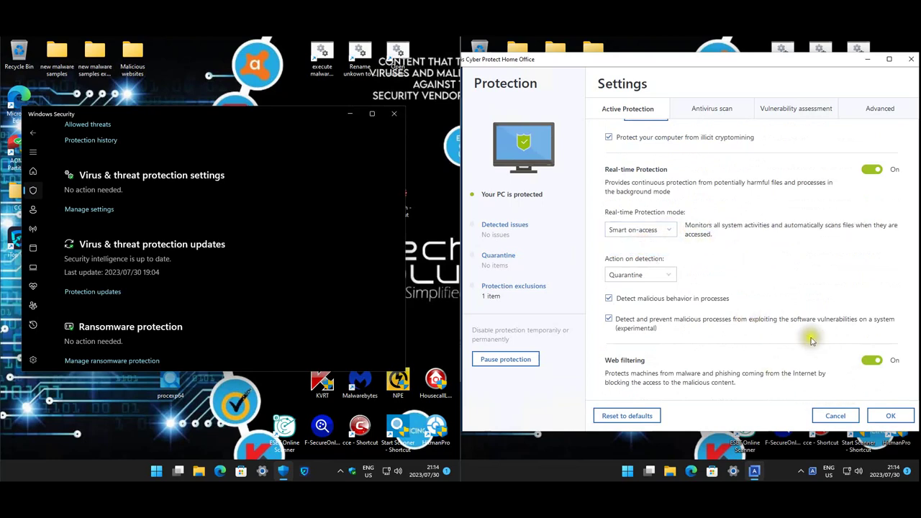
Review the detection and web filtering options, followed by the Antivirus scan, Vulnerability assessment and Advanced settings
{"action": "scroll", "coordinate": [770, 328], "scroll_direction": "down", "scroll_amount": 1}
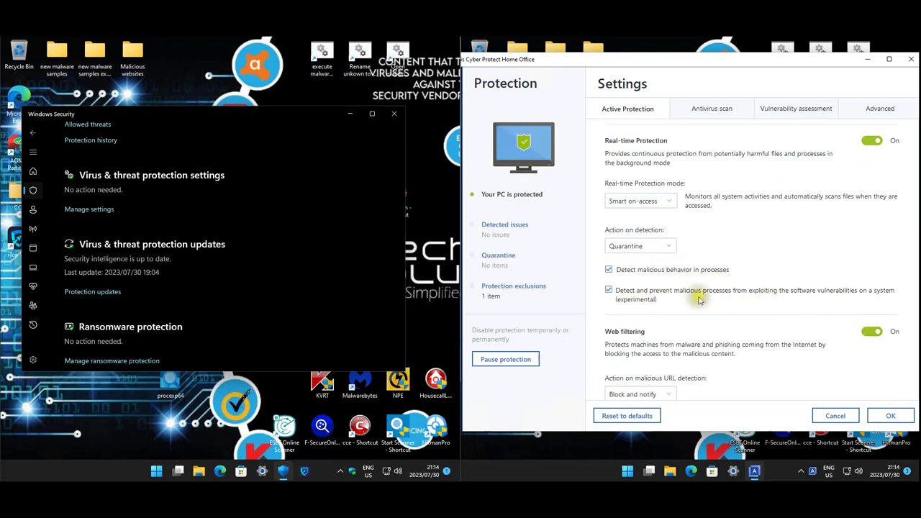
{"action": "scroll", "coordinate": [692, 303], "scroll_direction": "down", "scroll_amount": 1}
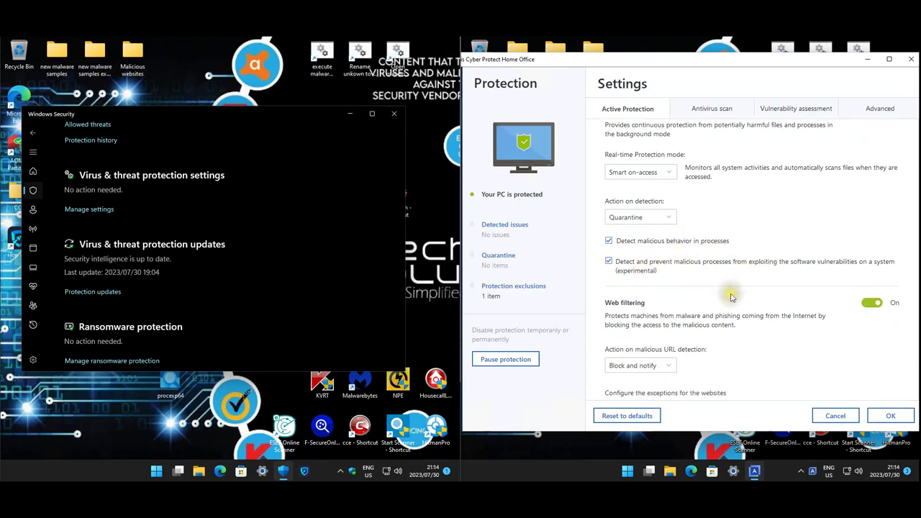
{"action": "scroll", "coordinate": [768, 275], "scroll_direction": "down", "scroll_amount": 2}
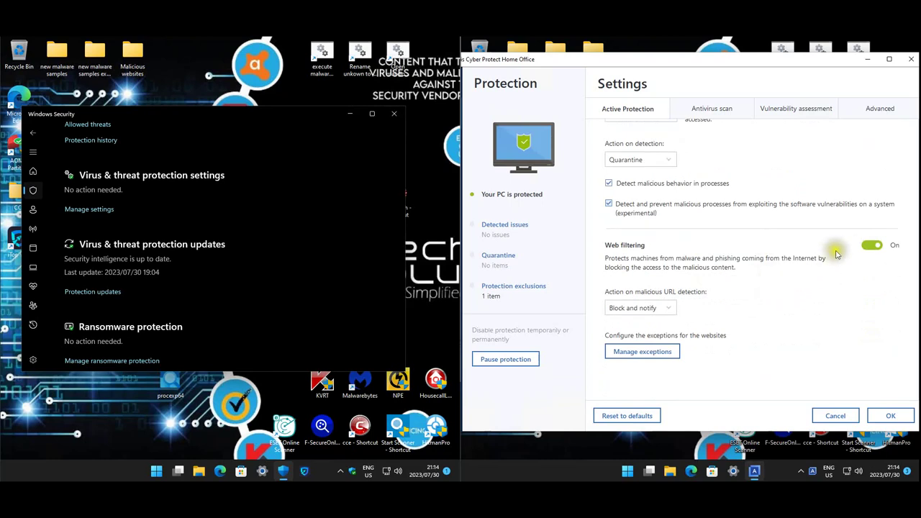
{"action": "scroll", "coordinate": [807, 318], "scroll_direction": "down", "scroll_amount": 1}
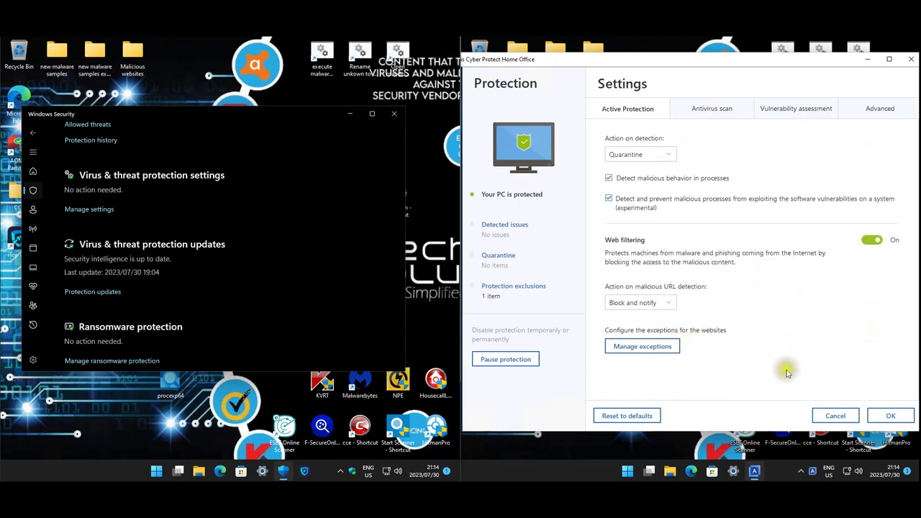
{"action": "left_click", "coordinate": [711, 111]}
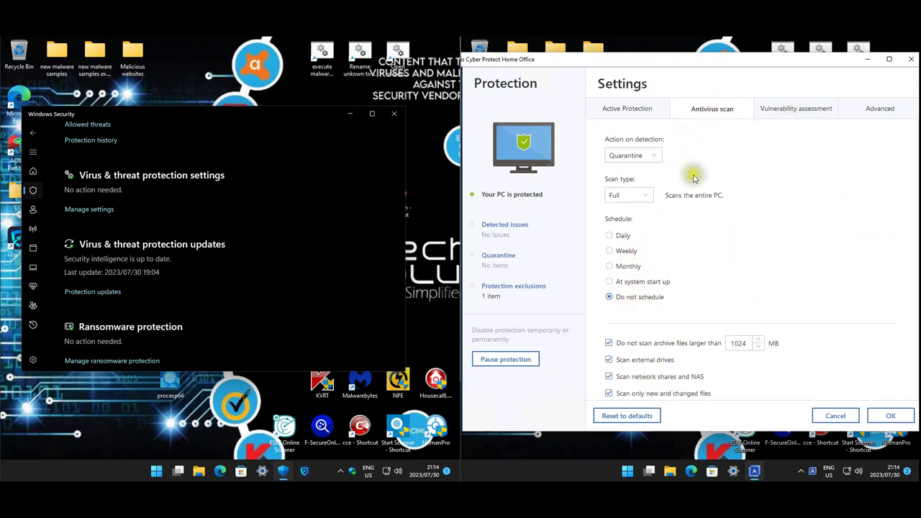
{"action": "left_click", "coordinate": [818, 113]}
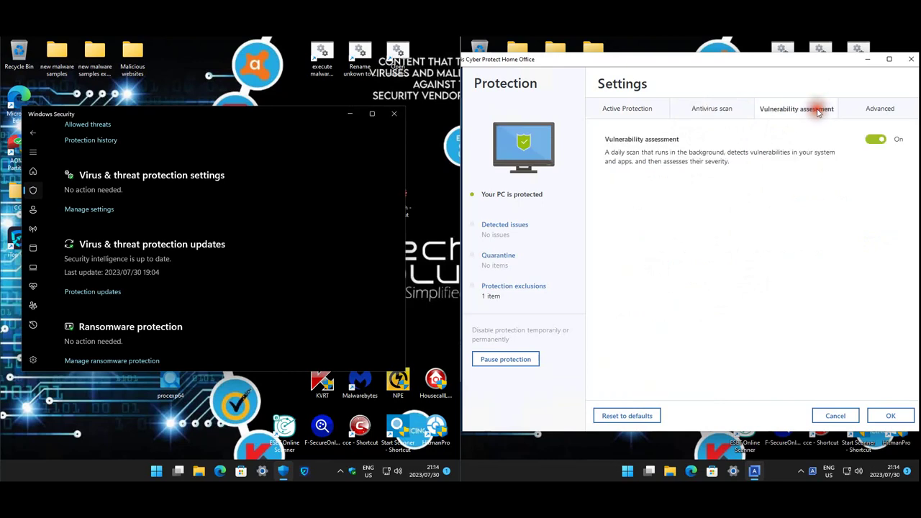
{"action": "left_click", "coordinate": [866, 111]}
{"action": "scroll", "coordinate": [725, 166], "scroll_direction": "down", "scroll_amount": 2}
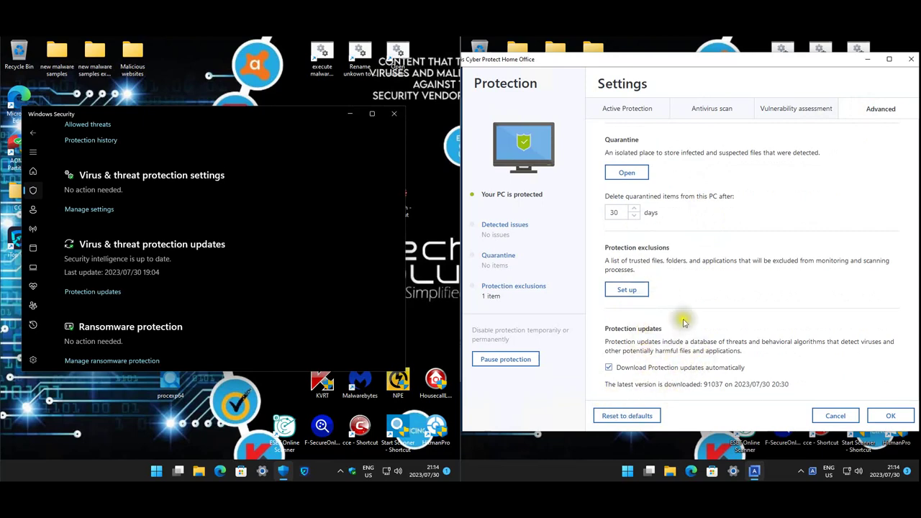
Go back to the Active Protection settings for a last check and apply the changed protection settings
{"action": "left_click", "coordinate": [651, 110]}
{"action": "scroll", "coordinate": [679, 180], "scroll_direction": "up", "scroll_amount": 2}
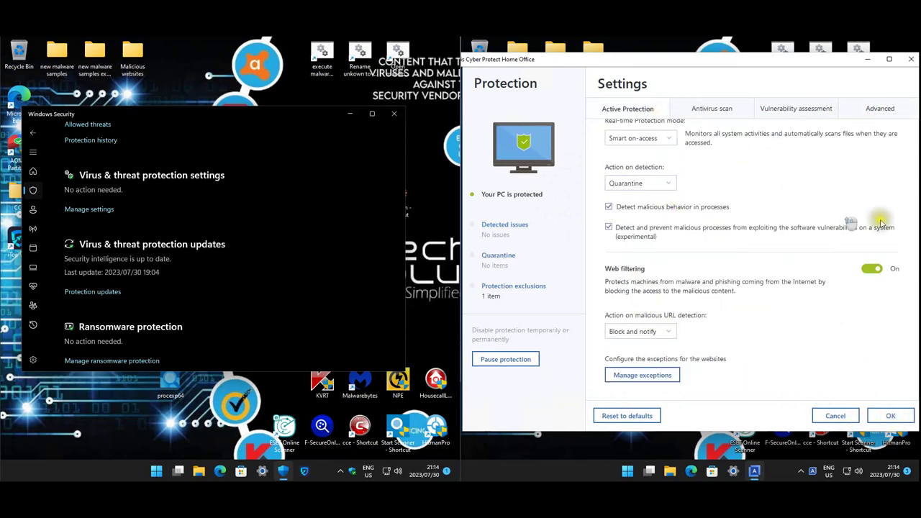
{"action": "left_click", "coordinate": [893, 416]}
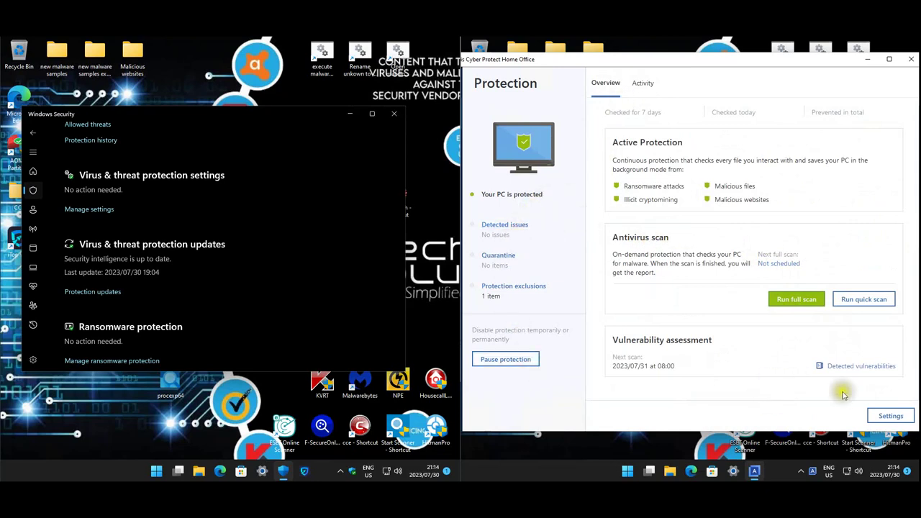
Move the Acronis window so its sidebar is in view and open the About information in Help and support
{"action": "left_click_drag", "start_coordinate": [524, 59], "coordinate": [579, 60]}
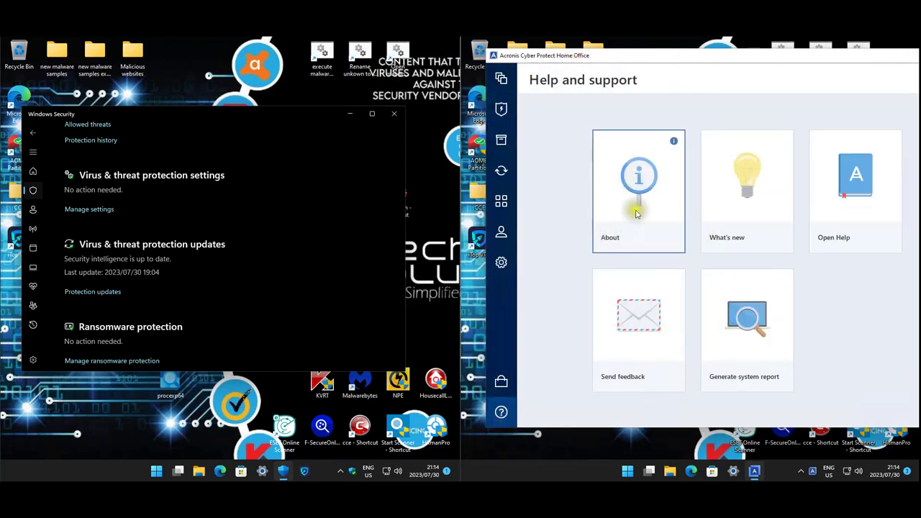
{"action": "left_click", "coordinate": [639, 205]}
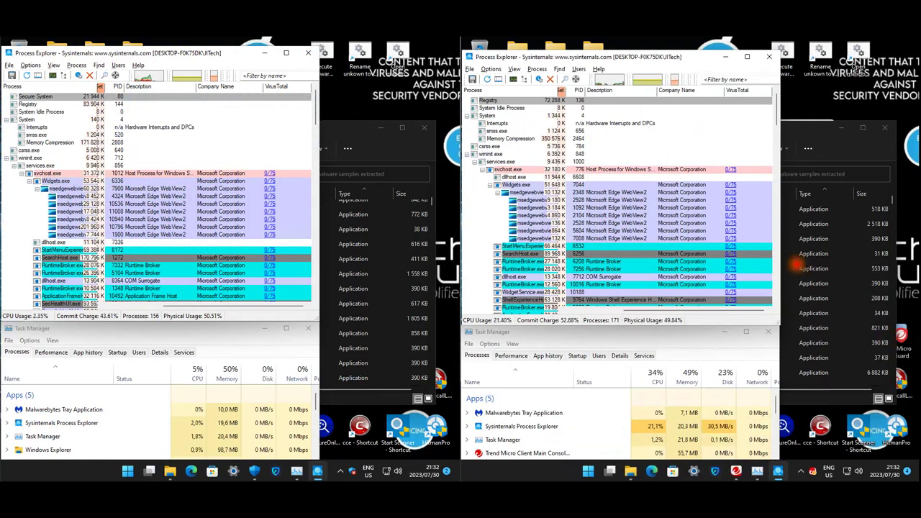
Show the extracted malware samples folder on each test machine and close it on the Acronis and Windows 11 machines
{"action": "left_click", "coordinate": [404, 152]}
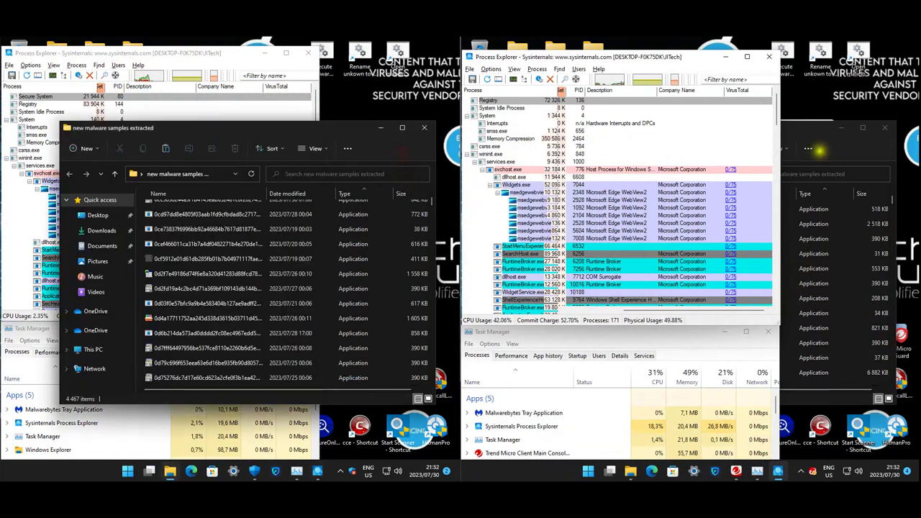
{"action": "left_click", "coordinate": [855, 147]}
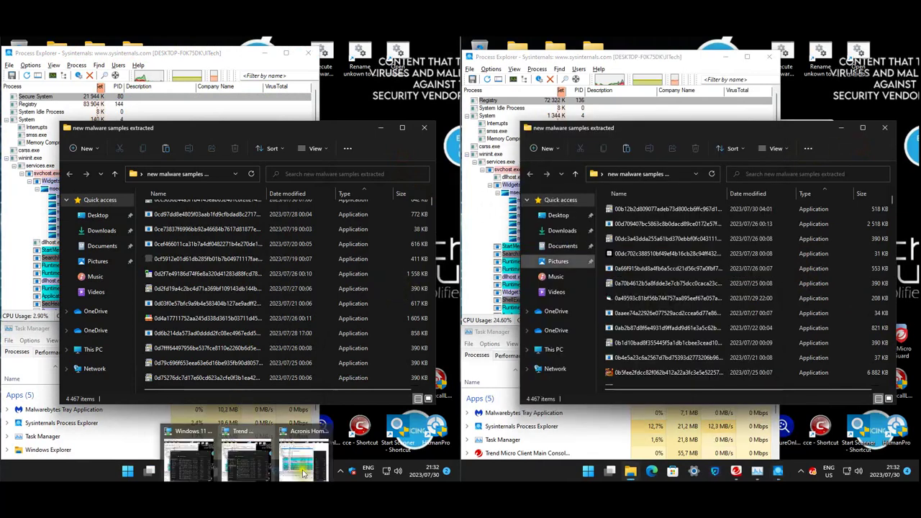
{"action": "left_click", "coordinate": [841, 128]}
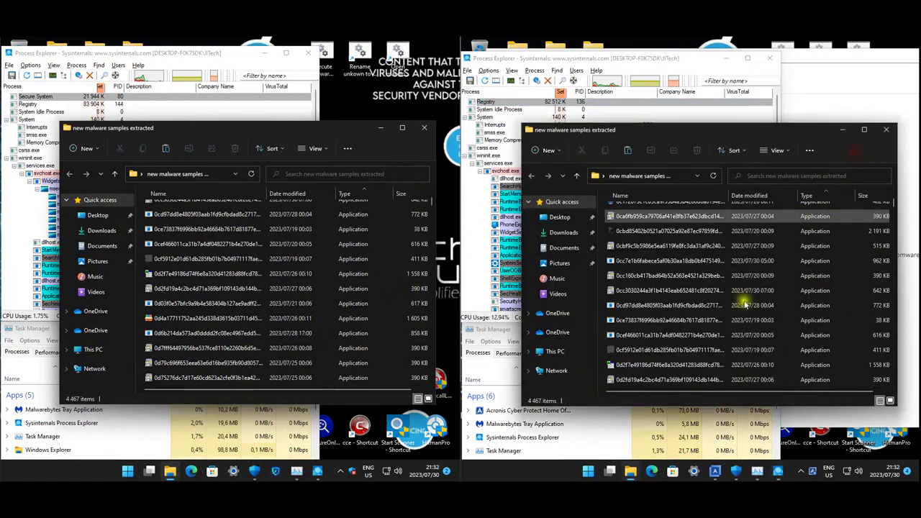
{"action": "left_click", "coordinate": [885, 132]}
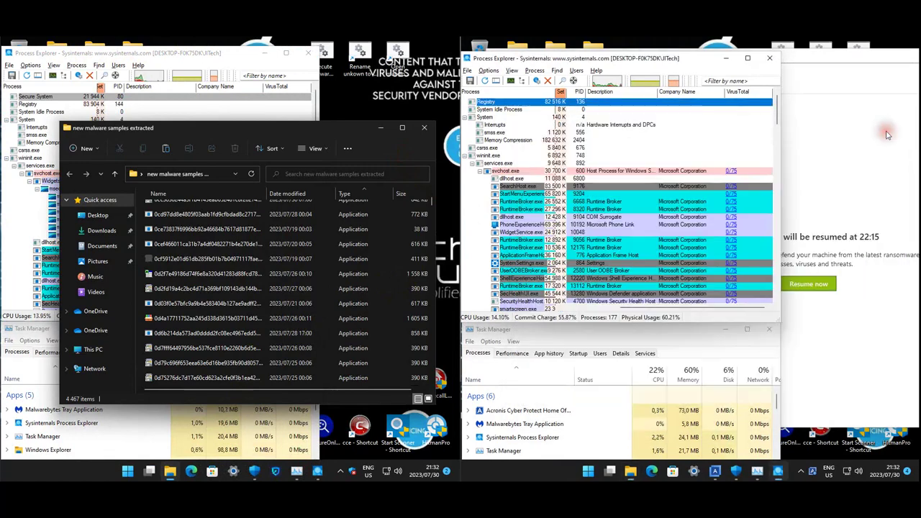
{"action": "left_click", "coordinate": [426, 129]}
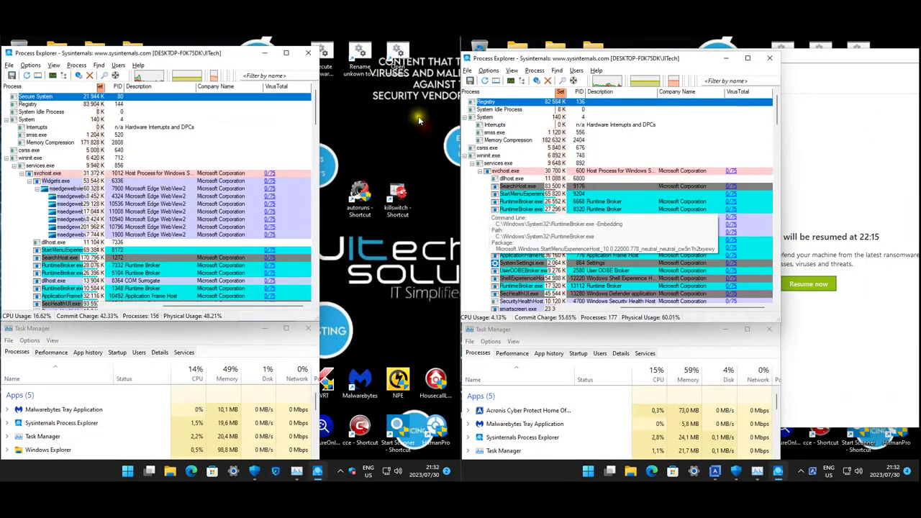
Bring up Windows Security and Acronis Cyber Protect Home Office, and resume the paused Acronis protection
{"action": "left_click", "coordinate": [256, 471]}
{"action": "left_click", "coordinate": [837, 368]}
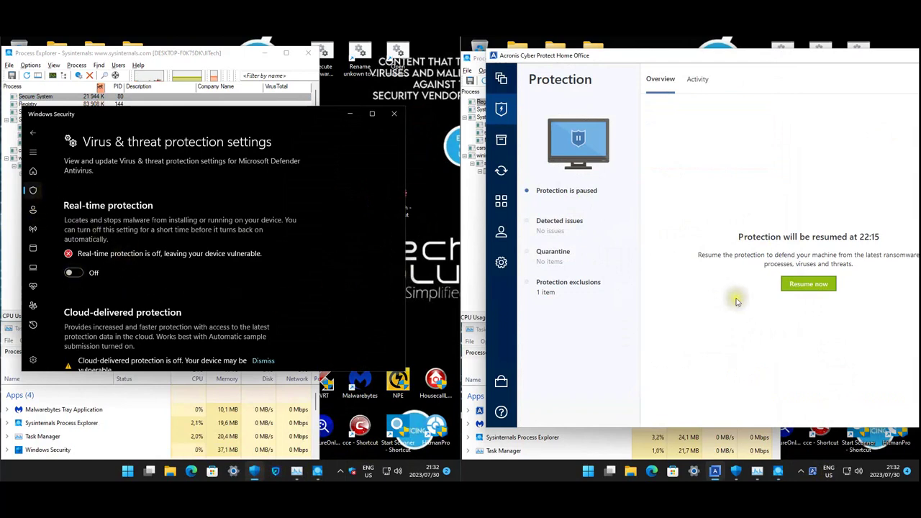
{"action": "left_click_drag", "start_coordinate": [781, 56], "coordinate": [739, 69]}
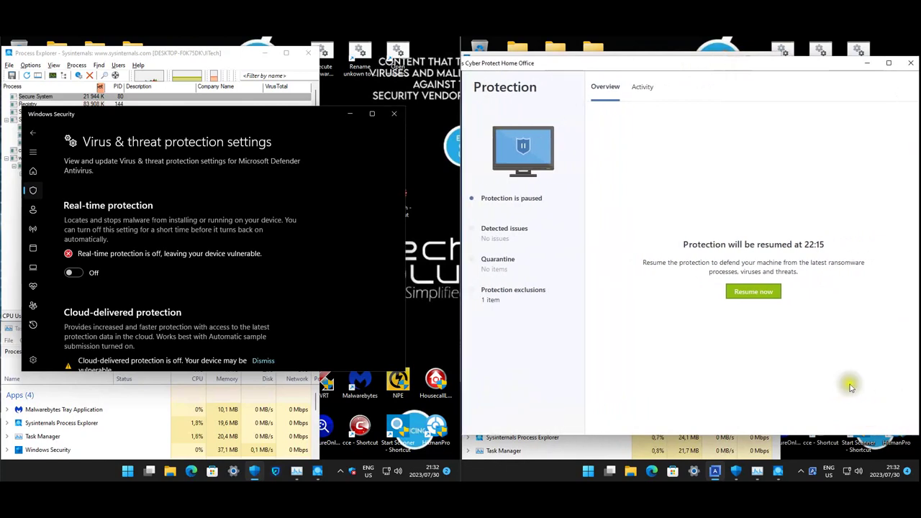
{"action": "left_click", "coordinate": [770, 298]}
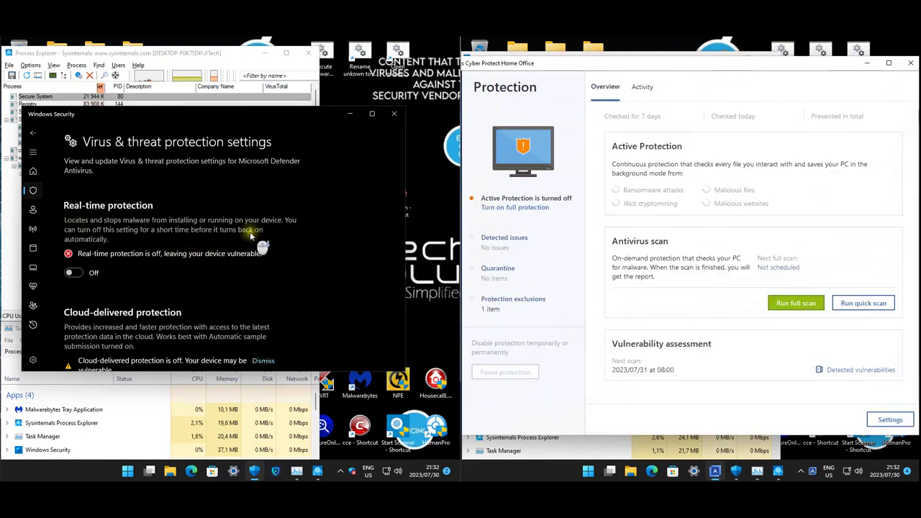
Look over the Virus & threat protection settings in Windows Security and check for security intelligence updates
{"action": "scroll", "coordinate": [298, 226], "scroll_direction": "down", "scroll_amount": 5}
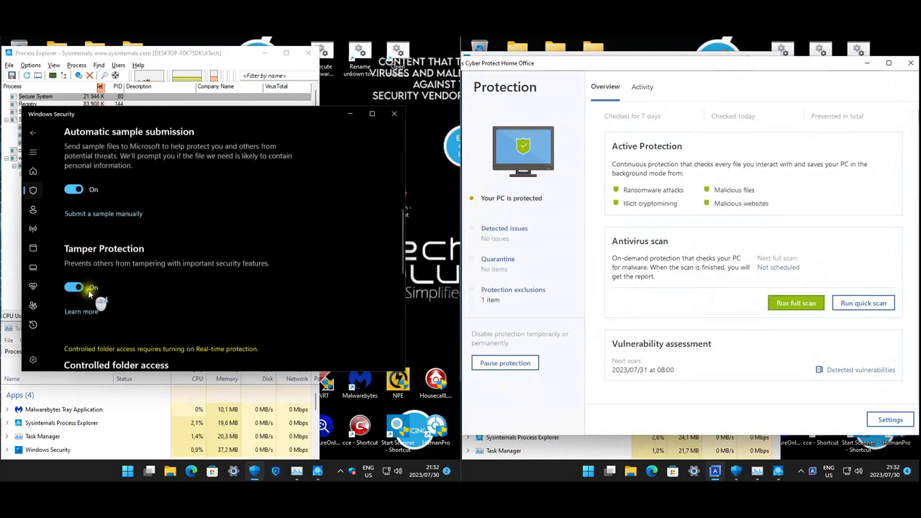
{"action": "scroll", "coordinate": [90, 296], "scroll_direction": "down", "scroll_amount": 3}
{"action": "left_click", "coordinate": [32, 141]}
{"action": "scroll", "coordinate": [181, 294], "scroll_direction": "down", "scroll_amount": 4}
{"action": "scroll", "coordinate": [104, 322], "scroll_direction": "down", "scroll_amount": 1}
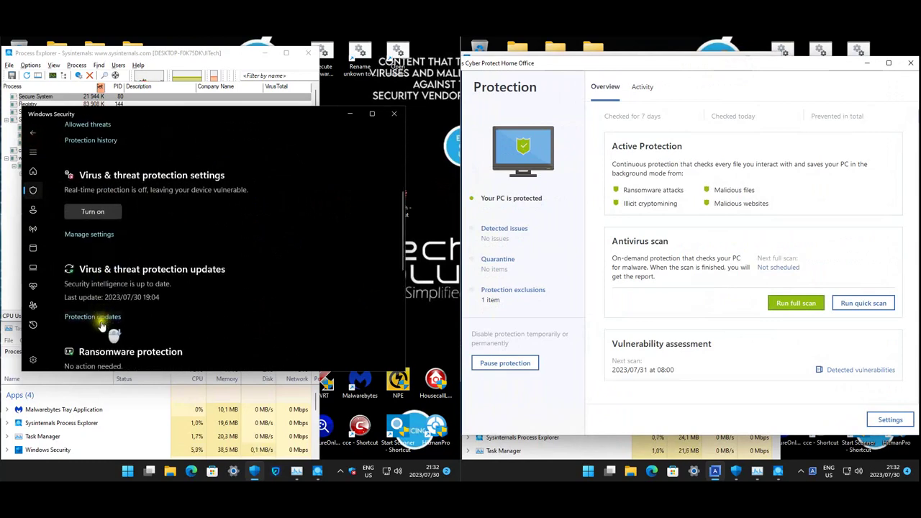
{"action": "left_click", "coordinate": [109, 324]}
{"action": "left_click", "coordinate": [104, 318]}
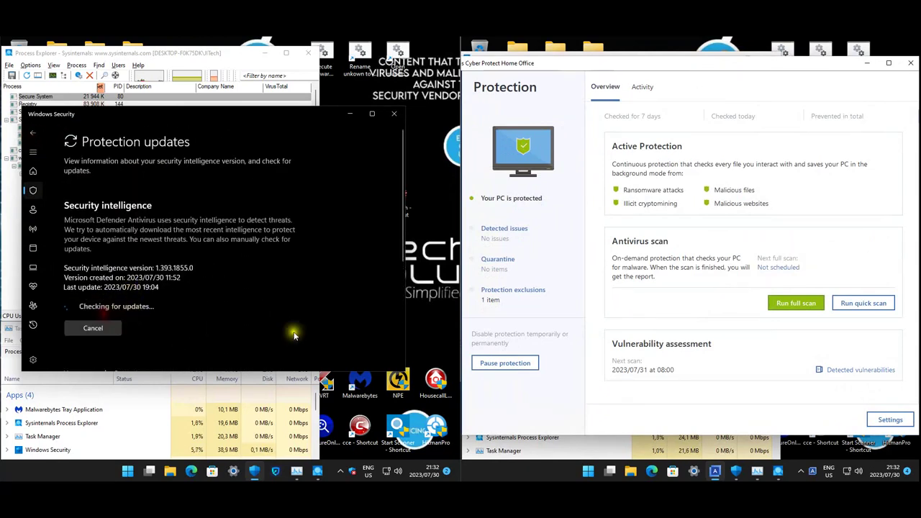
Run a manual protection update in the Acronis advanced settings, turning automatic downloads off for it and back on
{"action": "left_click", "coordinate": [874, 423]}
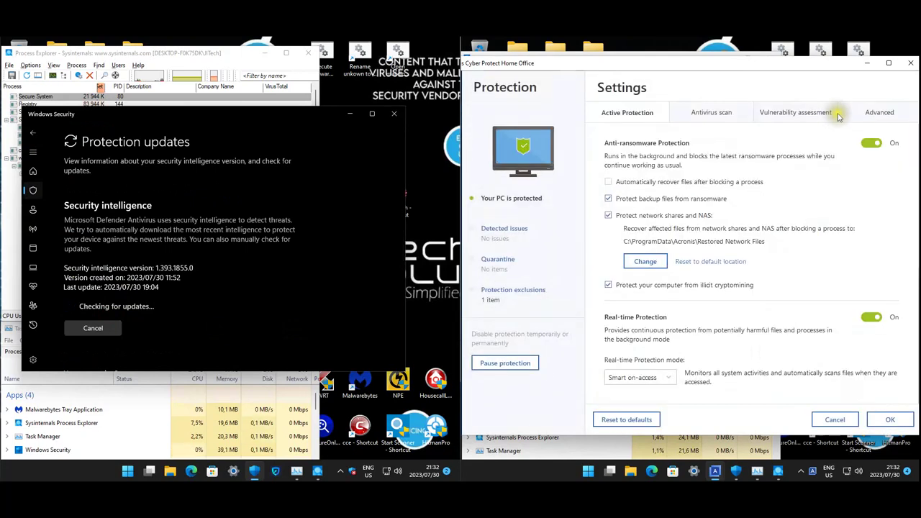
{"action": "left_click", "coordinate": [875, 113]}
{"action": "scroll", "coordinate": [781, 298], "scroll_direction": "down", "scroll_amount": 2}
{"action": "left_click", "coordinate": [609, 371]}
{"action": "left_click", "coordinate": [642, 386]}
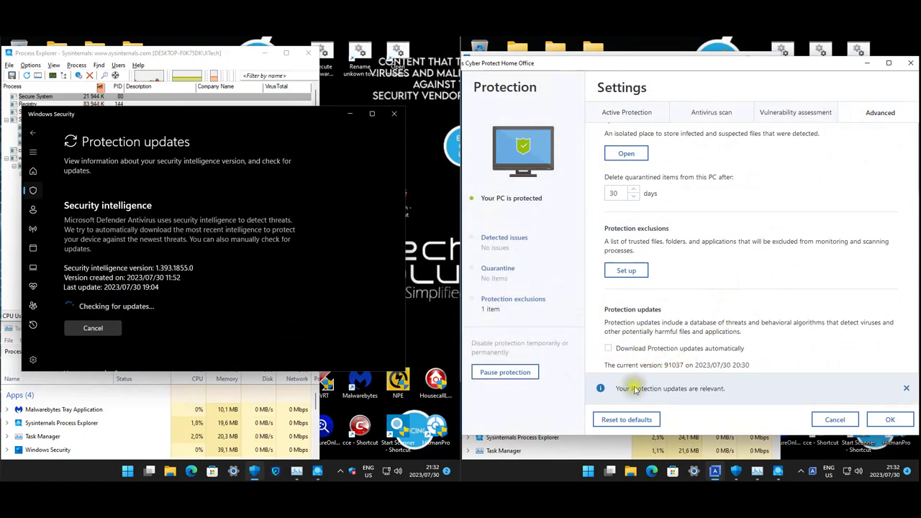
{"action": "left_click", "coordinate": [609, 348]}
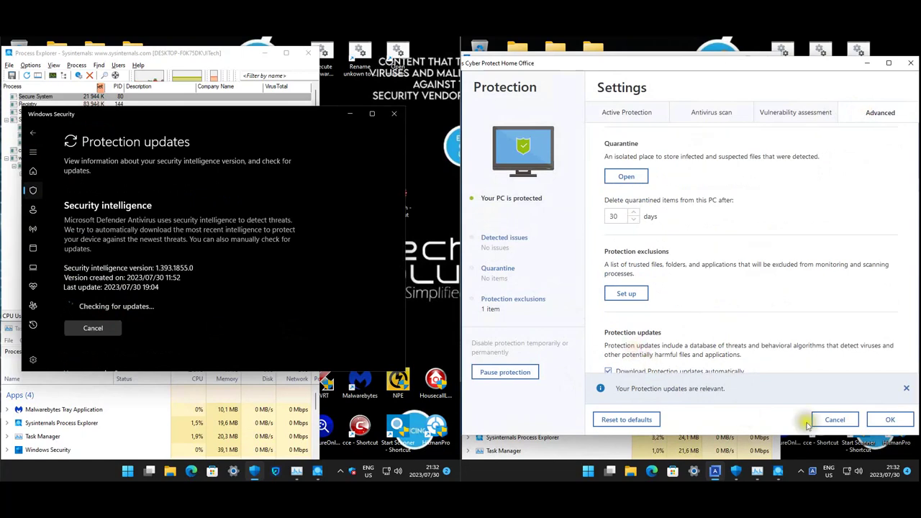
Recheck the Acronis Active Protection settings, including the real-time protection mode, and save the settings
{"action": "scroll", "coordinate": [753, 295], "scroll_direction": "up", "scroll_amount": 2}
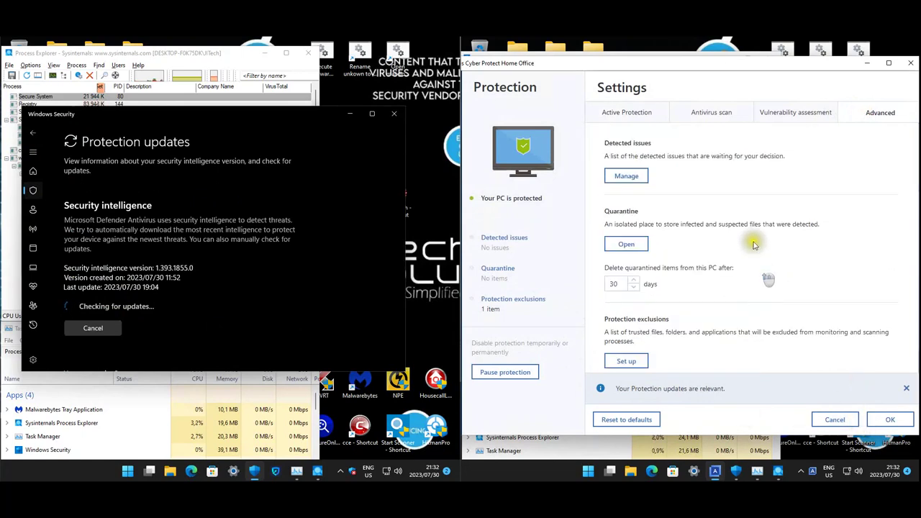
{"action": "left_click", "coordinate": [626, 114]}
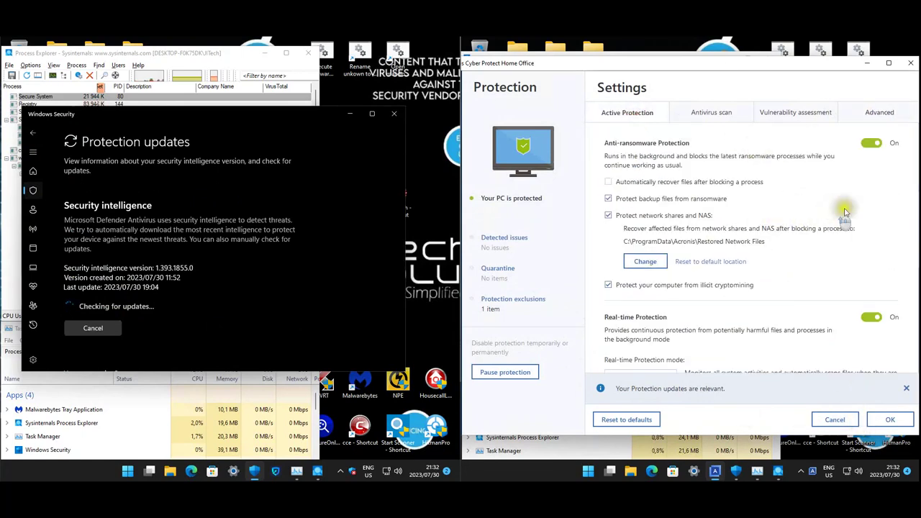
{"action": "scroll", "coordinate": [846, 211], "scroll_direction": "down", "scroll_amount": 1}
{"action": "scroll", "coordinate": [893, 224], "scroll_direction": "down", "scroll_amount": 1}
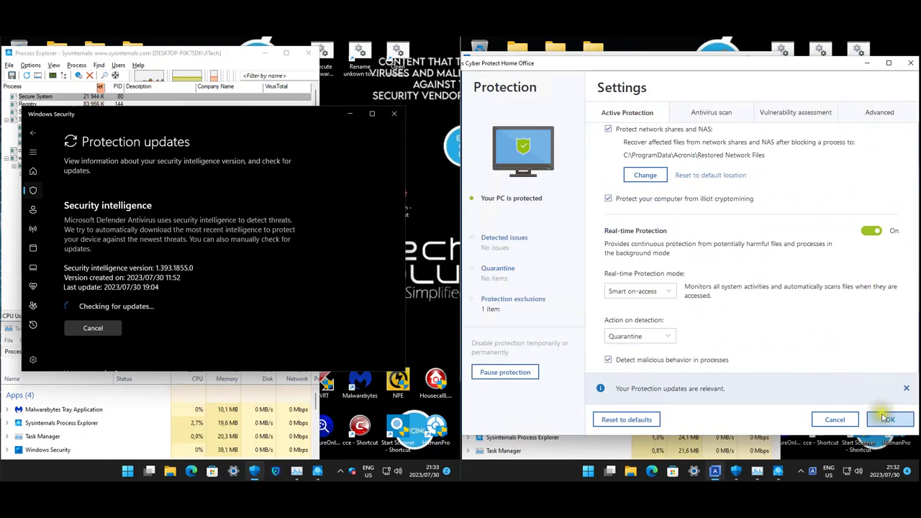
{"action": "left_click", "coordinate": [889, 419]}
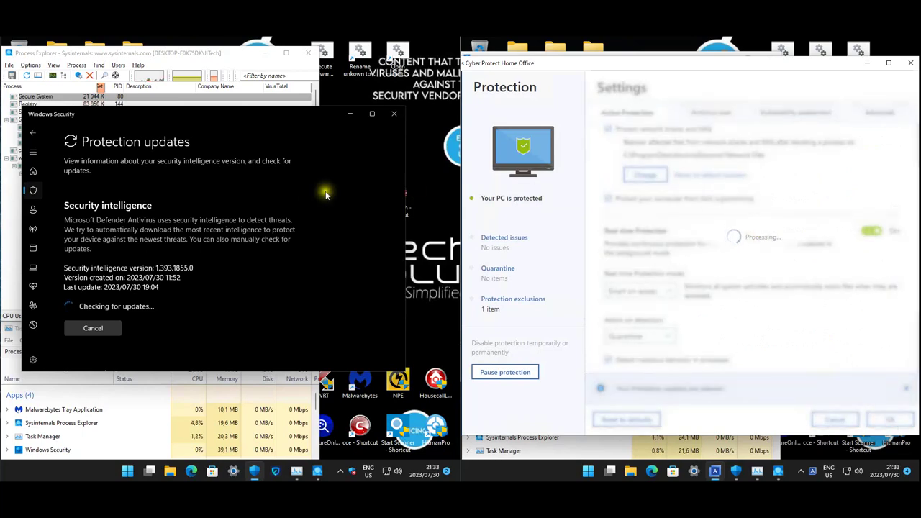
Switch to the Trend Micro machine, close its malware samples folder and check for Trend Micro Antivirus+ program updates
{"action": "mouse_move", "coordinate": [277, 474]}
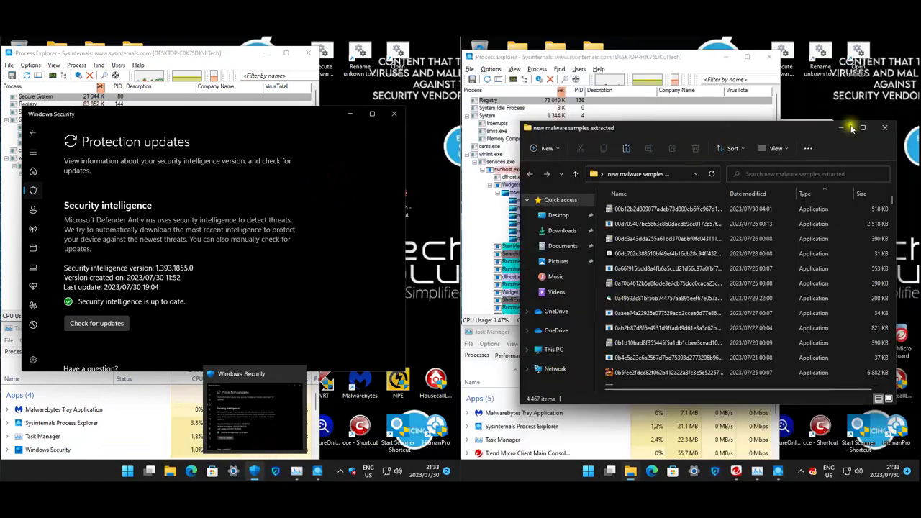
{"action": "left_click", "coordinate": [888, 130]}
{"action": "right_click", "coordinate": [813, 471]}
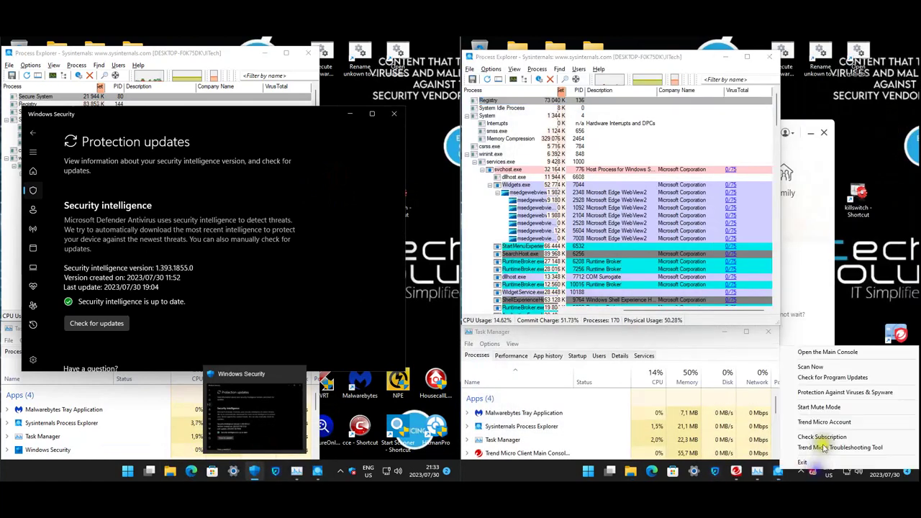
{"action": "left_click", "coordinate": [830, 379]}
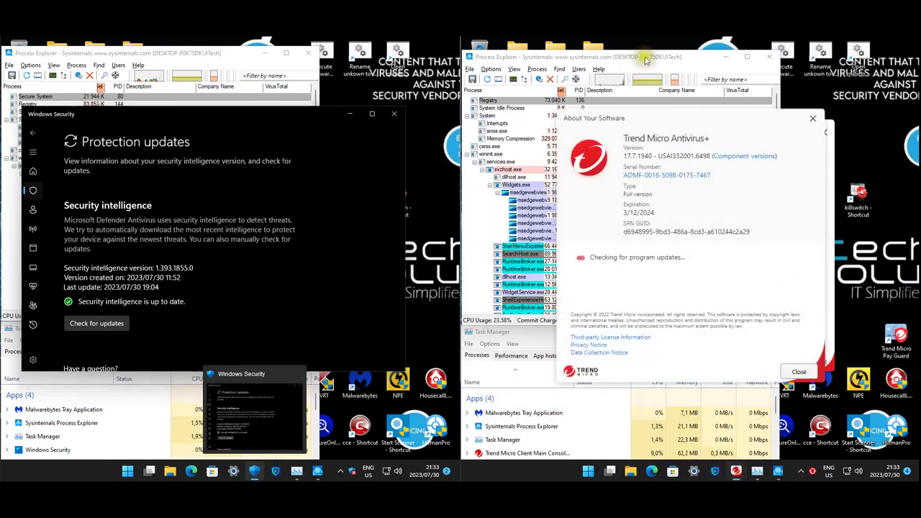
Switch to the Acronis machine and close its Acronis Cyber Protect Home Office window
{"action": "left_click", "coordinate": [646, 60]}
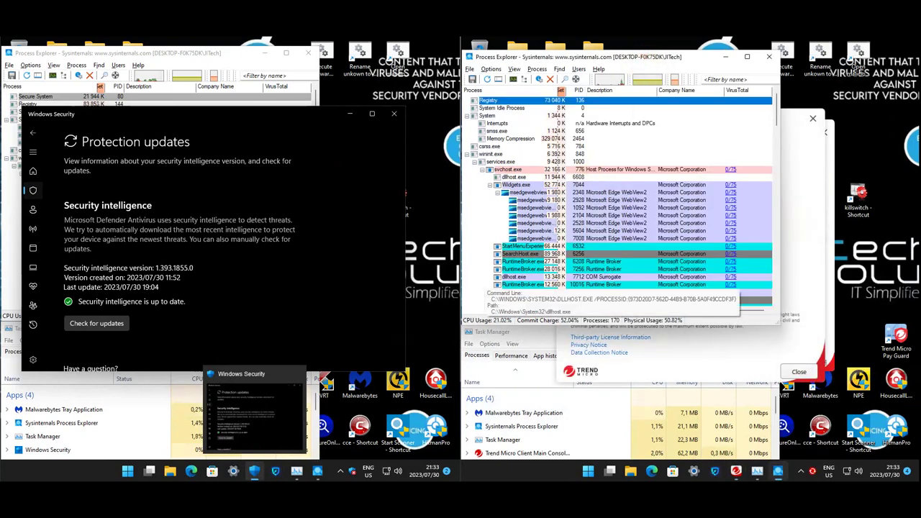
{"action": "left_click", "coordinate": [813, 472]}
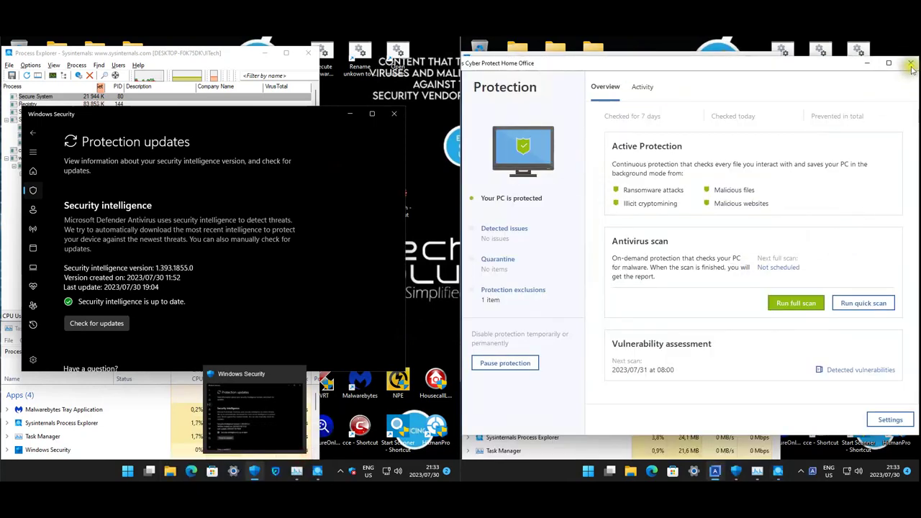
{"action": "left_click", "coordinate": [910, 65]}
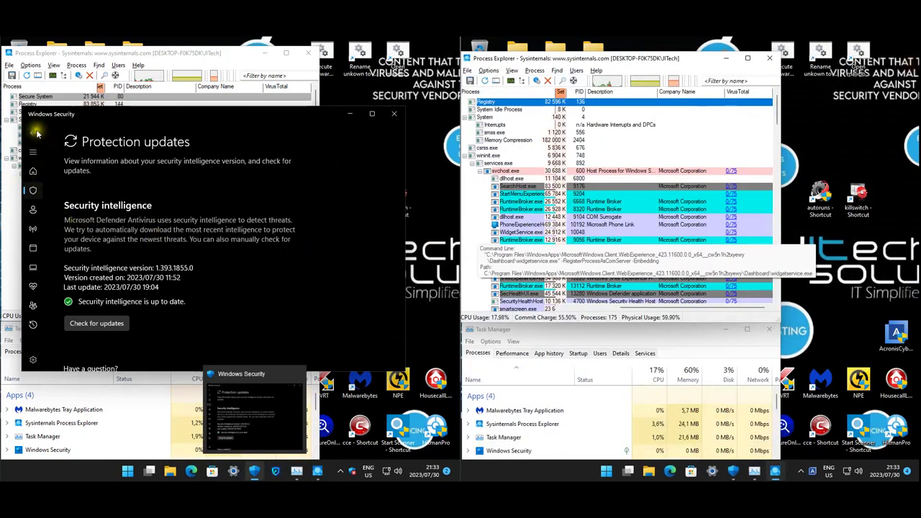
Turn real-time protection back on in the Virus & threat protection settings, approve the change and return to the Windows Security overview
{"action": "left_click", "coordinate": [30, 190]}
{"action": "scroll", "coordinate": [213, 256], "scroll_direction": "down", "scroll_amount": 2}
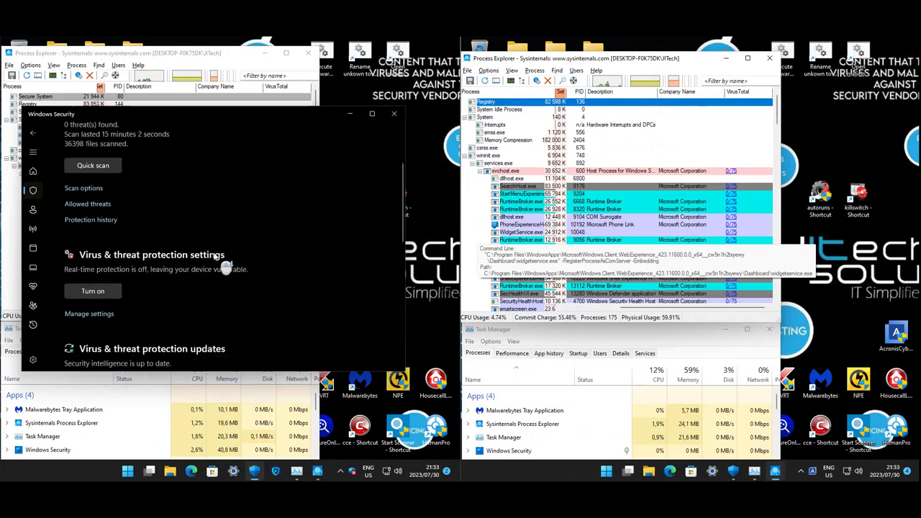
{"action": "left_click", "coordinate": [101, 311]}
{"action": "scroll", "coordinate": [130, 306], "scroll_direction": "down", "scroll_amount": 2}
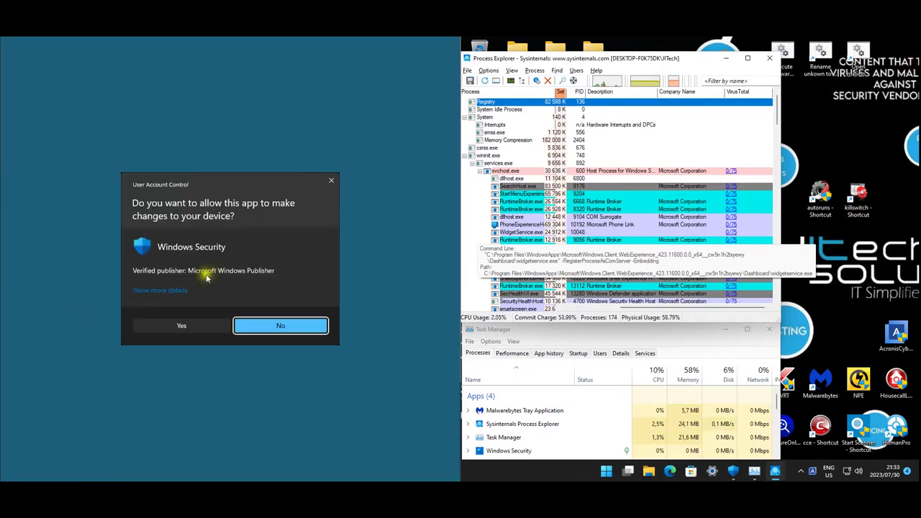
{"action": "left_click", "coordinate": [179, 326]}
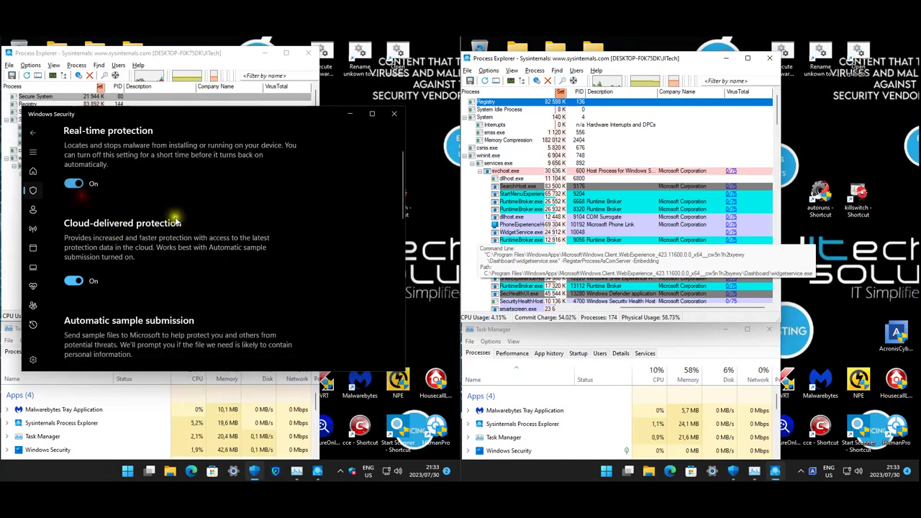
{"action": "scroll", "coordinate": [247, 245], "scroll_direction": "up", "scroll_amount": 1}
{"action": "left_click", "coordinate": [34, 171]}
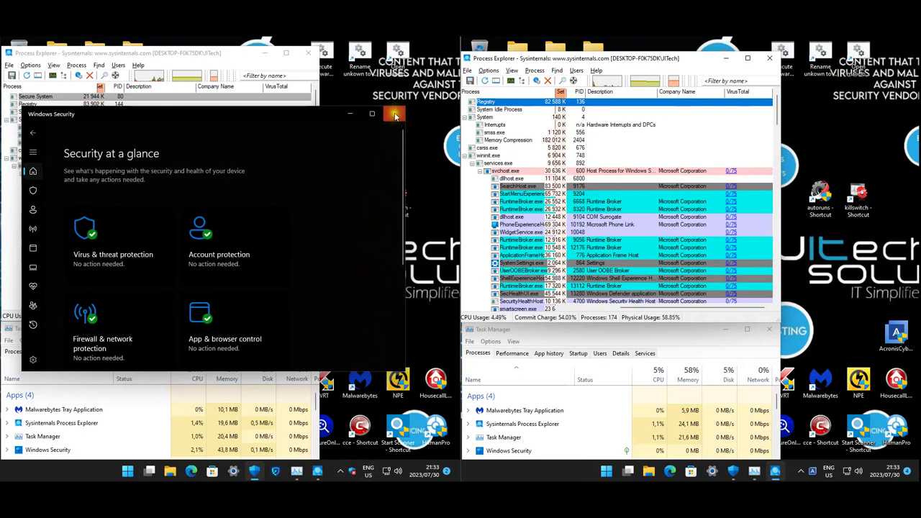
Review the Virus & threat protection page, including the ransomware protection options, and close Windows Security
{"action": "left_click", "coordinate": [108, 241]}
{"action": "scroll", "coordinate": [256, 227], "scroll_direction": "down", "scroll_amount": 5}
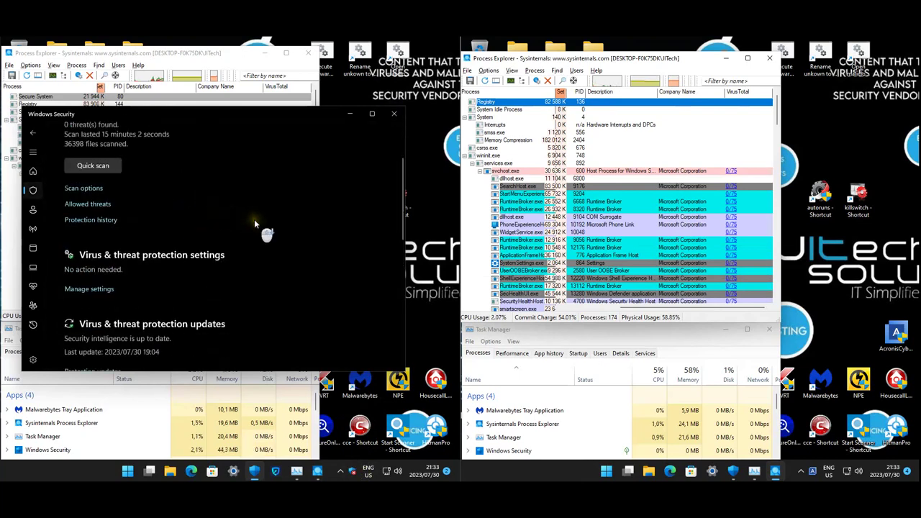
{"action": "scroll", "coordinate": [256, 226], "scroll_direction": "down", "scroll_amount": 3}
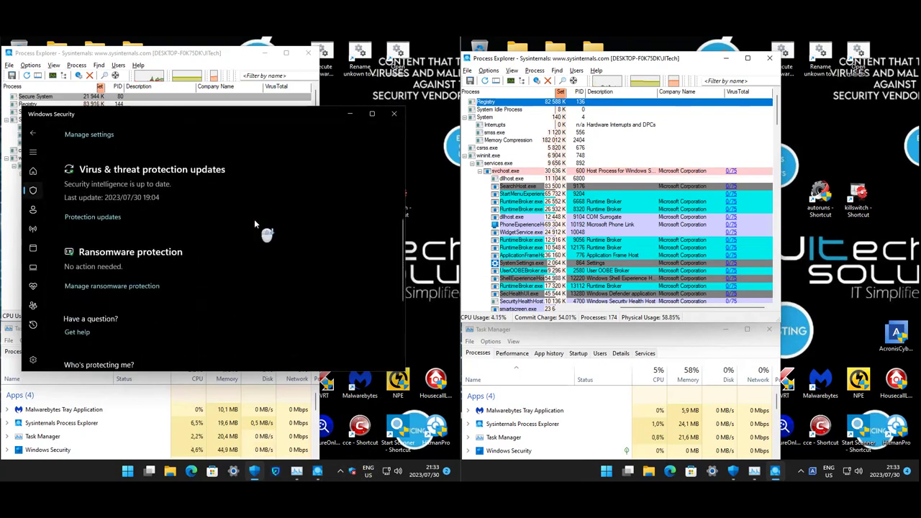
{"action": "left_click", "coordinate": [119, 287]}
{"action": "left_click", "coordinate": [31, 132]}
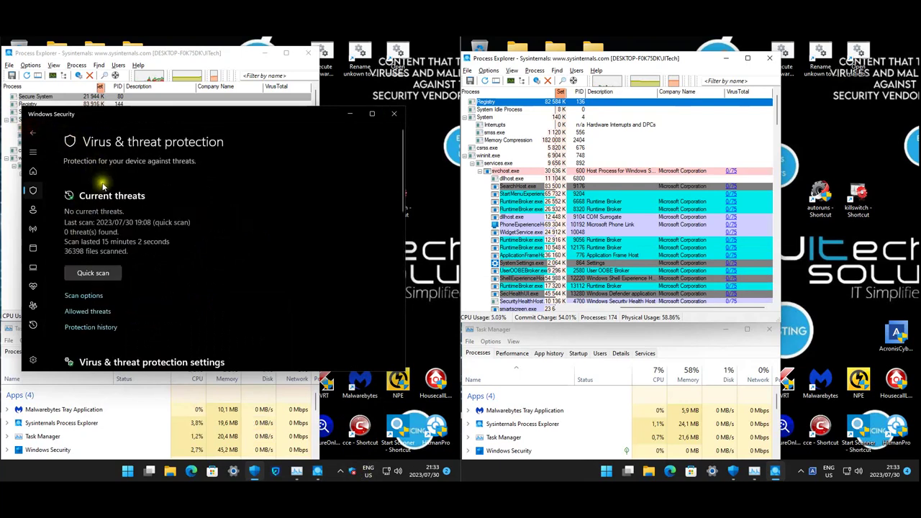
{"action": "scroll", "coordinate": [113, 333], "scroll_direction": "down", "scroll_amount": 2}
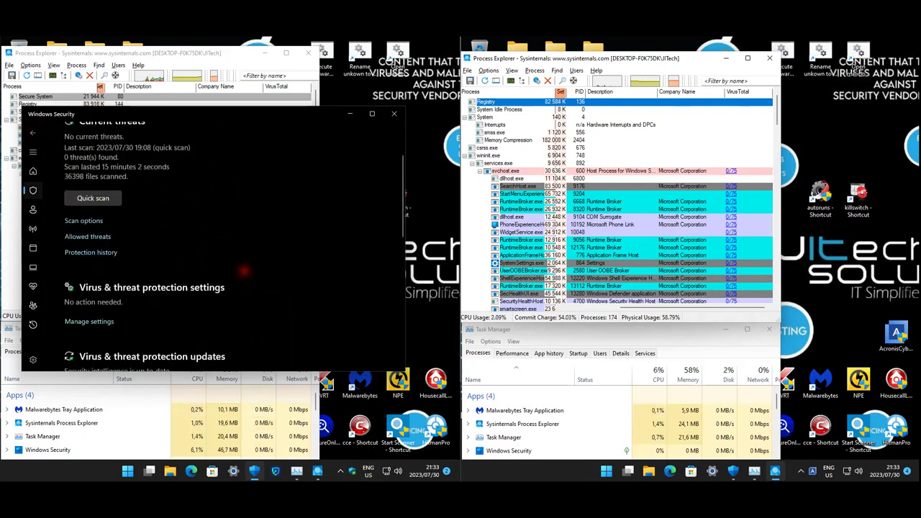
{"action": "left_click", "coordinate": [394, 113]}
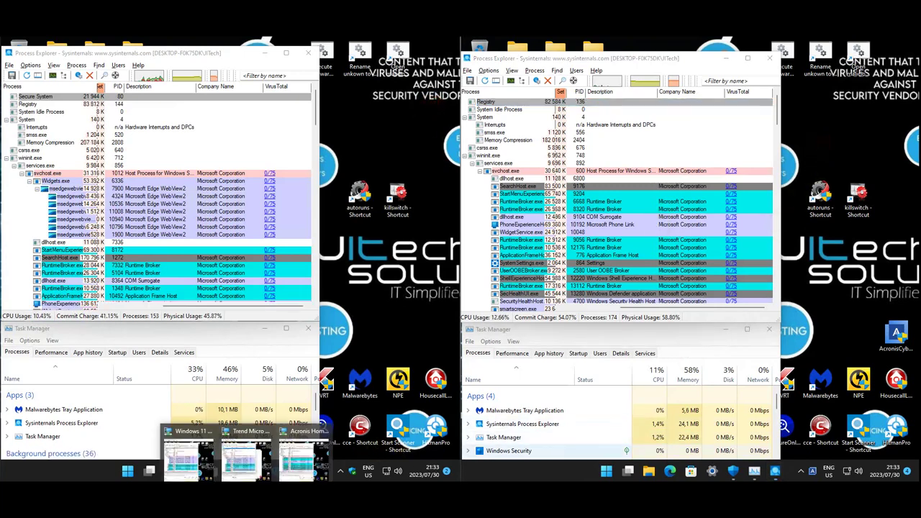
Close the software information dialog on the Trend Micro machine and re-enable the suspended antivirus protection
{"action": "left_click", "coordinate": [800, 189]}
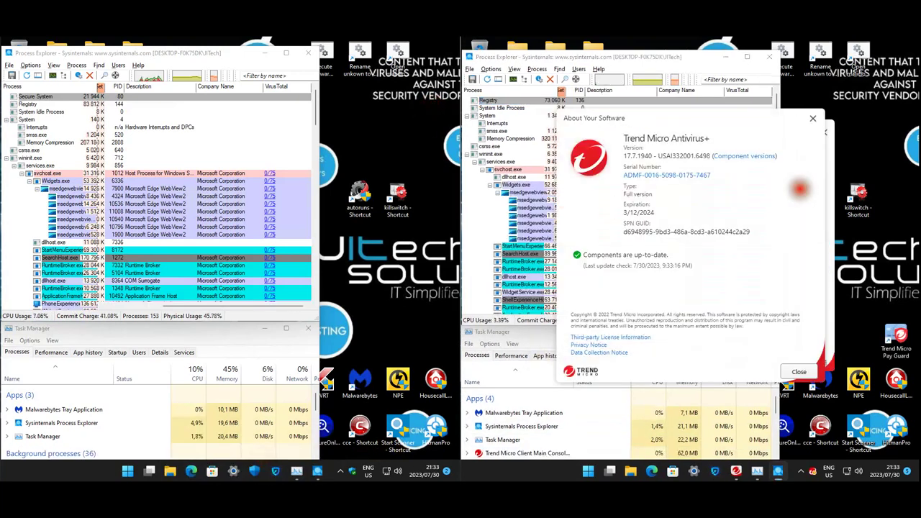
{"action": "left_click", "coordinate": [800, 372]}
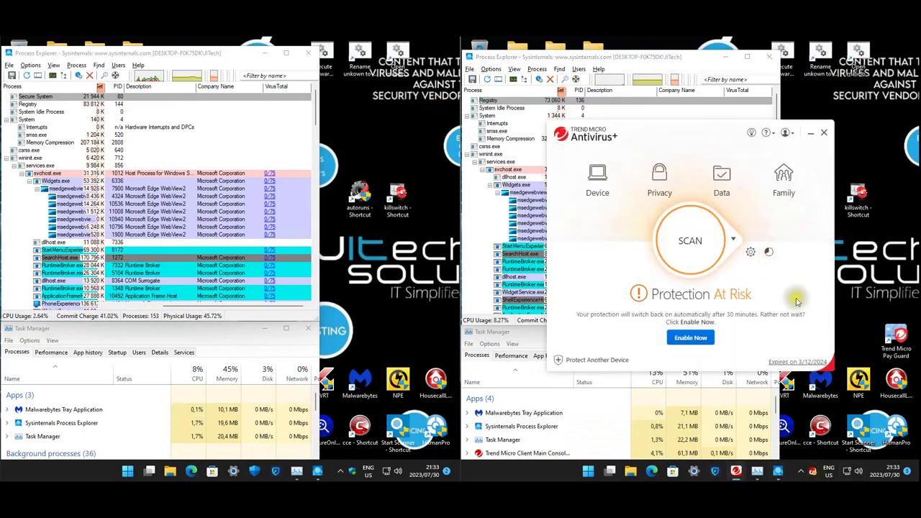
{"action": "left_click", "coordinate": [691, 338]}
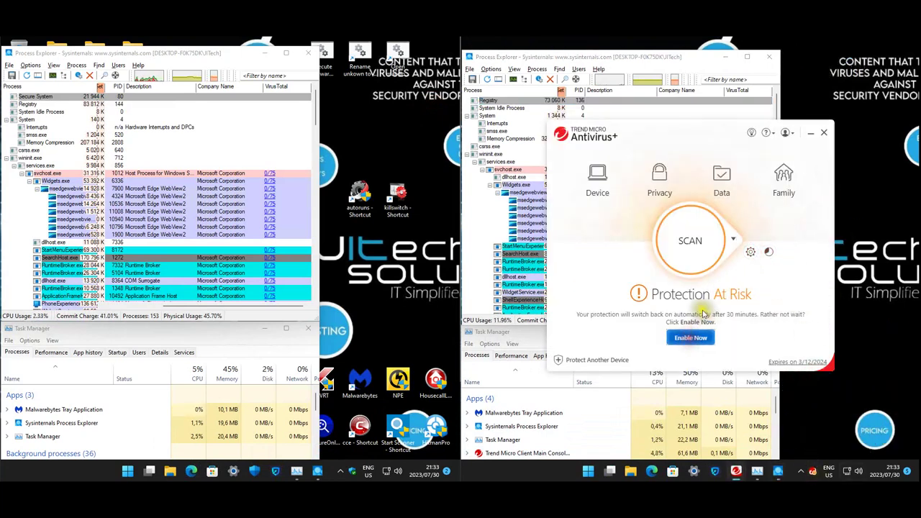
Recheck the Trend Micro scan preferences, including the Hypersensitive protection level, apply them and close Antivirus+
{"action": "left_click", "coordinate": [751, 251]}
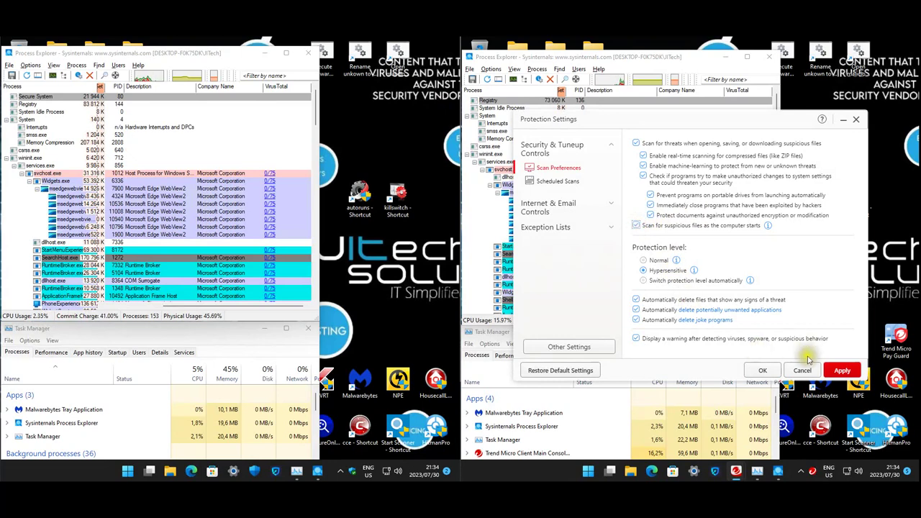
{"action": "left_click", "coordinate": [843, 370]}
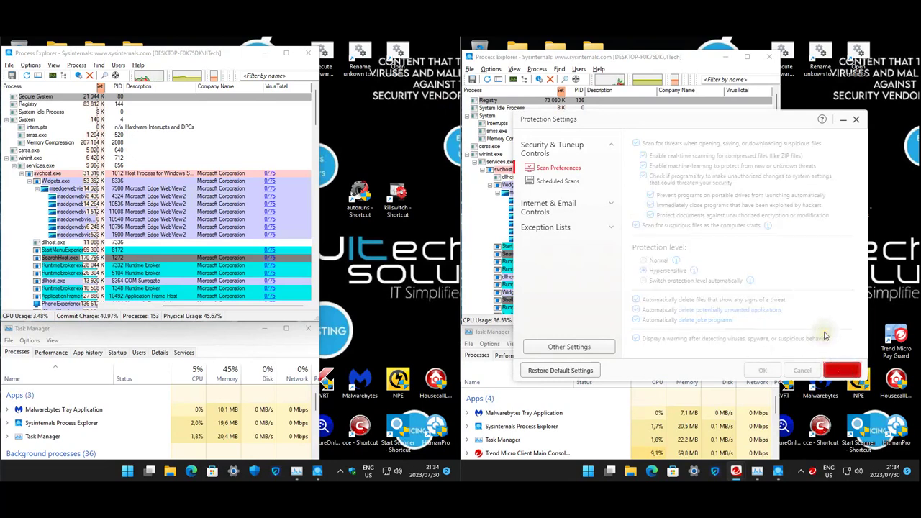
{"action": "left_click", "coordinate": [765, 370]}
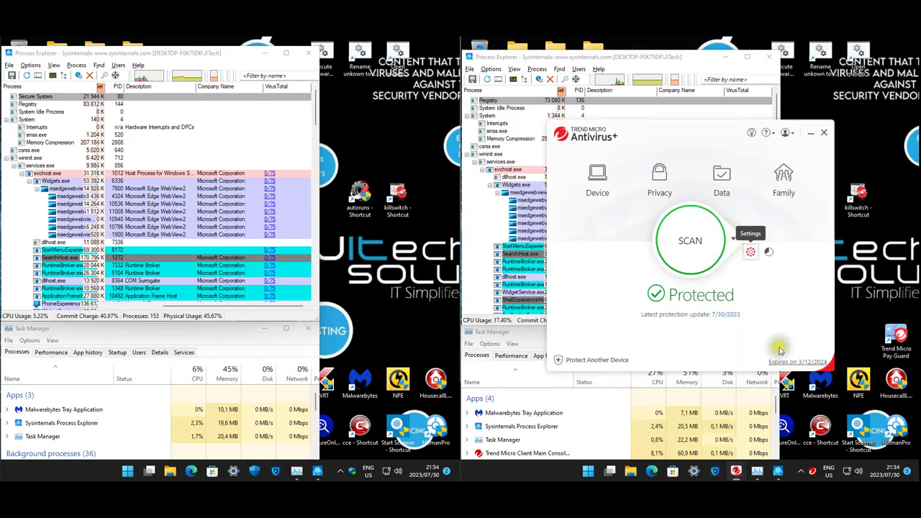
{"action": "left_click", "coordinate": [823, 125]}
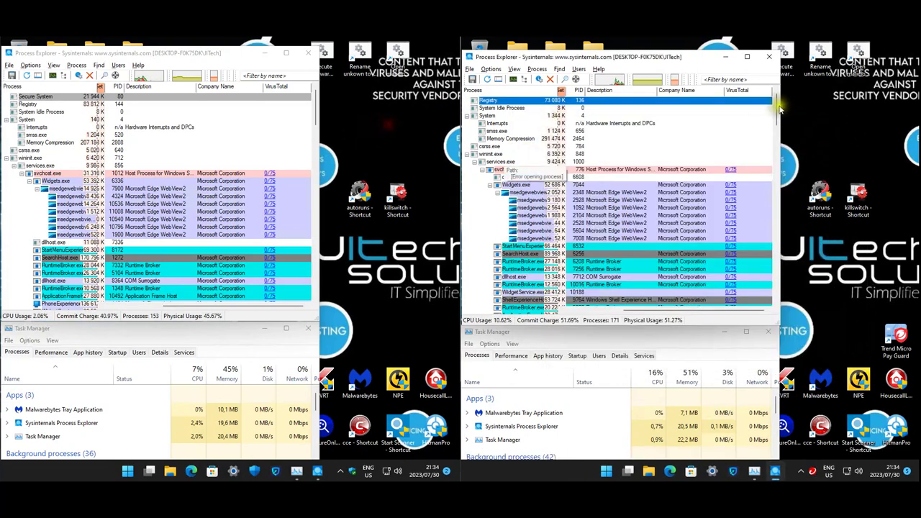
Run the Open malicious websites shortcut on the Windows Security, Trend Micro and Acronis machines
{"action": "double_click", "coordinate": [402, 64]}
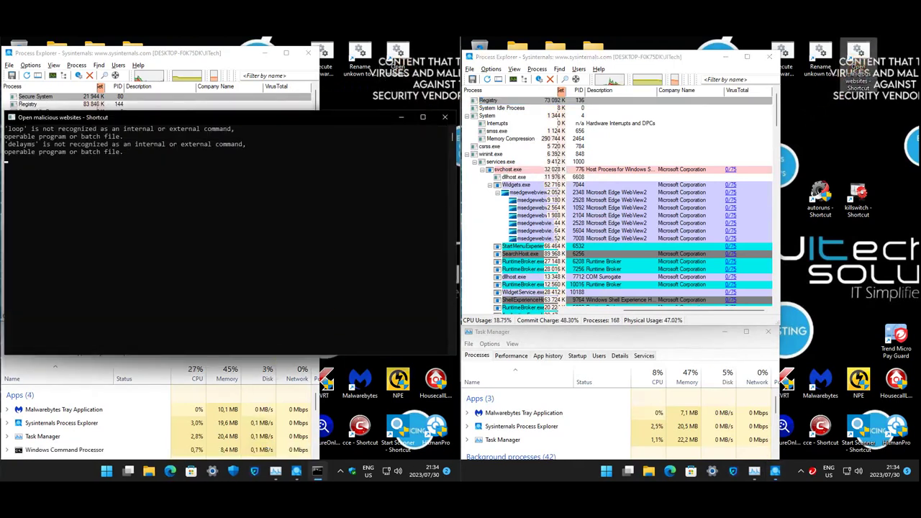
{"action": "double_click", "coordinate": [859, 57]}
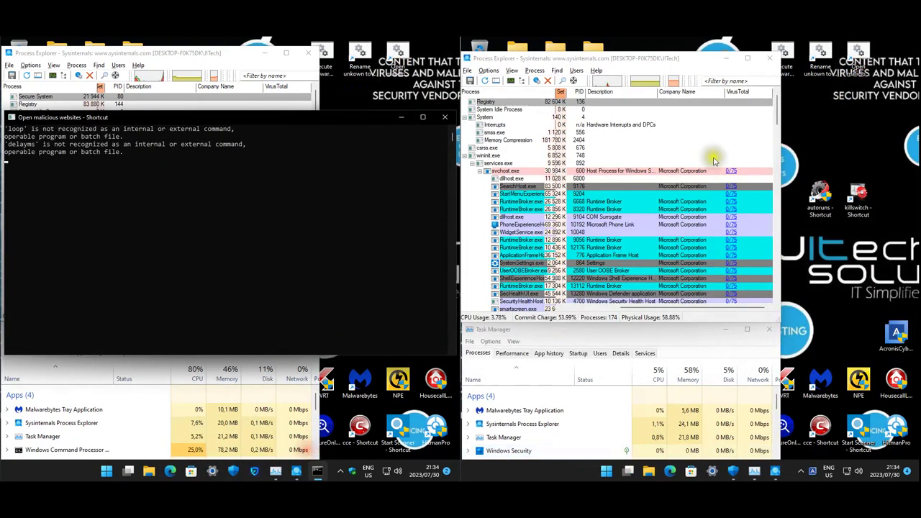
{"action": "double_click", "coordinate": [868, 52]}
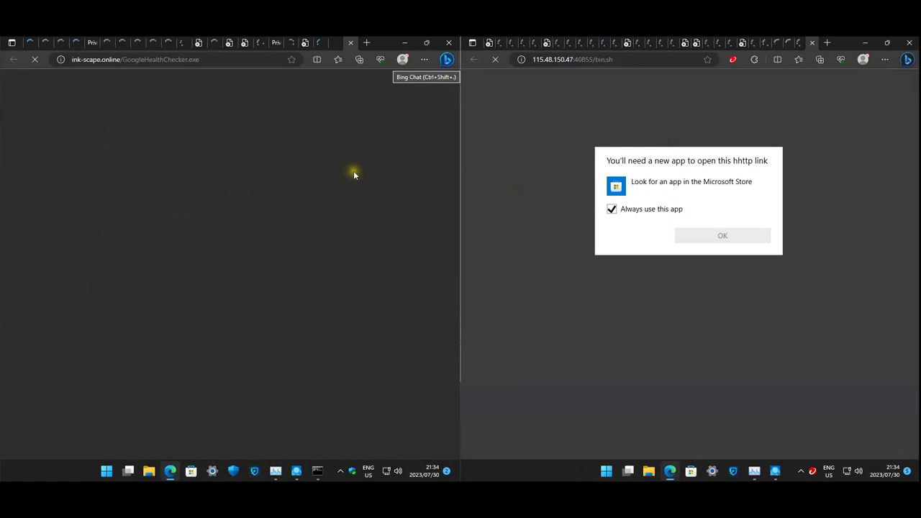
Examine the malicious website tabs in Edge on the Windows Security machine to see which pages load
{"action": "left_click", "coordinate": [668, 98]}
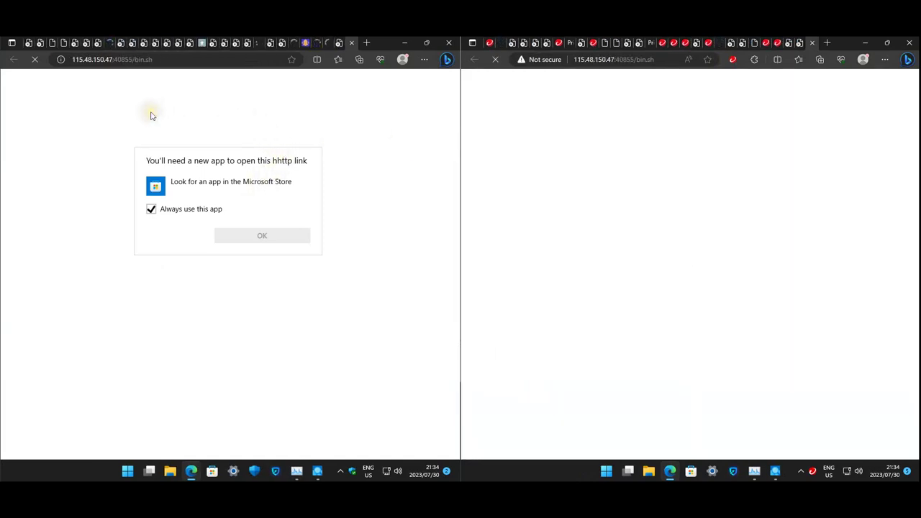
{"action": "left_click", "coordinate": [119, 103]}
{"action": "left_click", "coordinate": [27, 43]}
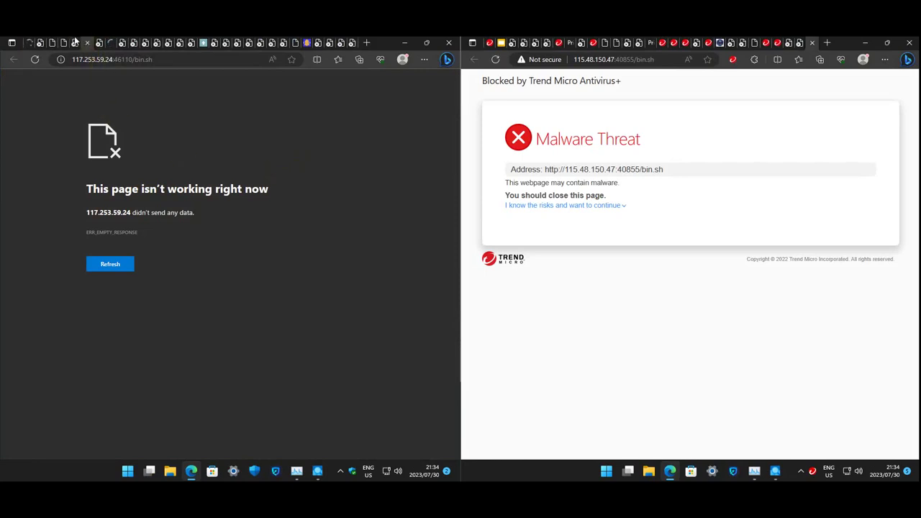
{"action": "left_click", "coordinate": [75, 42]}
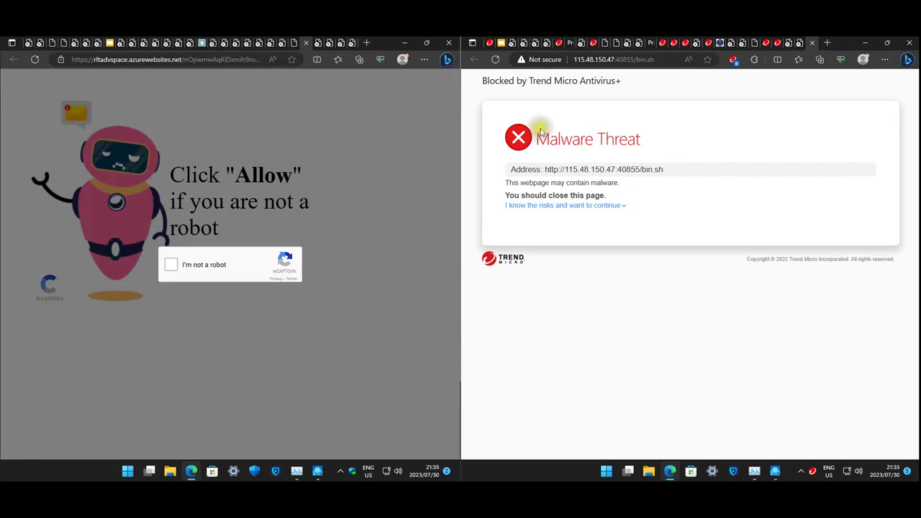
Go through the website tabs on the Trend Micro machine and open the advanced details of the zzz.fhauiehgha.com certificate warning
{"action": "left_click", "coordinate": [662, 344]}
{"action": "left_click", "coordinate": [472, 43]}
{"action": "left_click", "coordinate": [490, 43]}
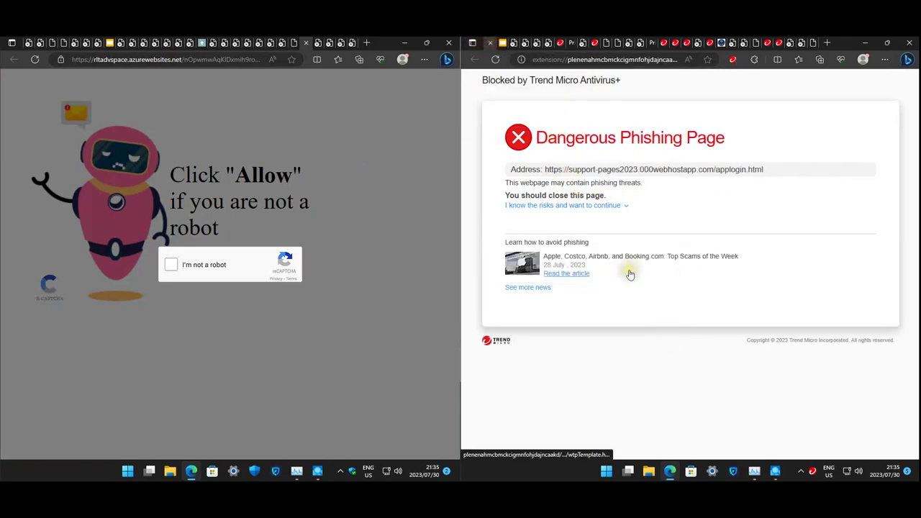
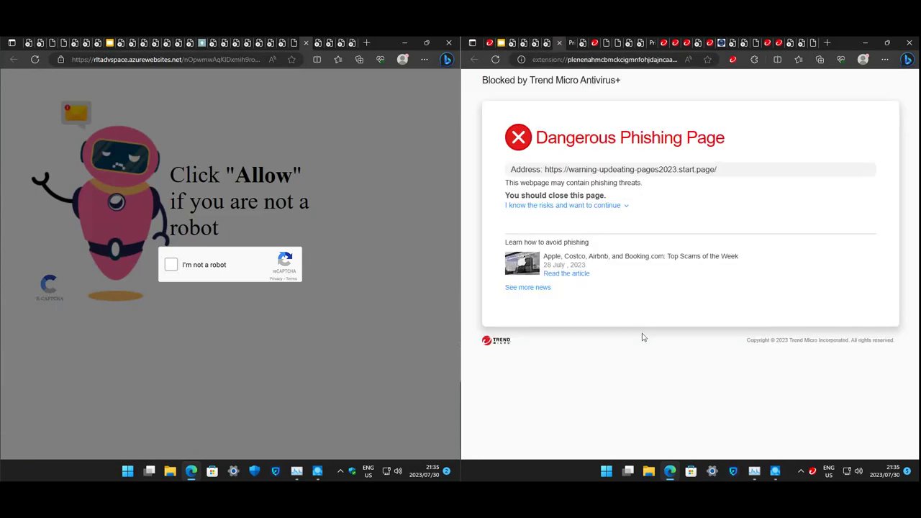
{"action": "left_click", "coordinate": [597, 347]}
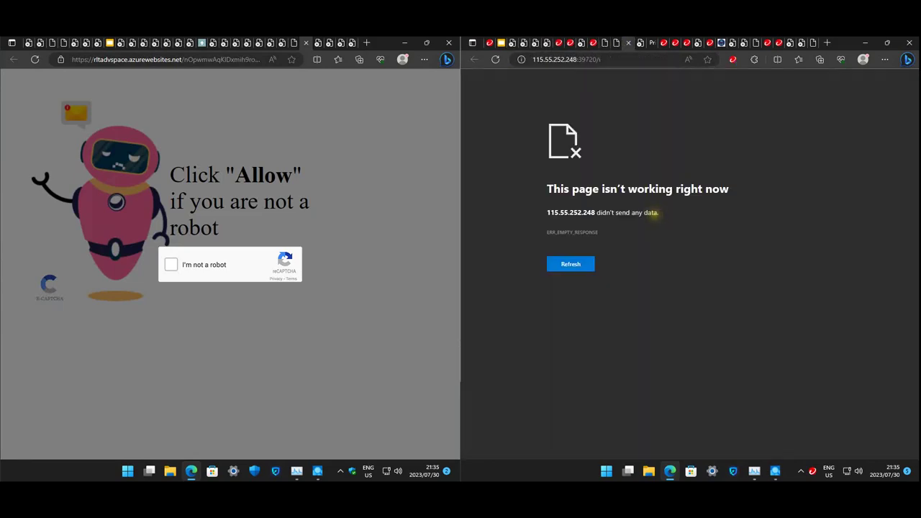
{"action": "left_click", "coordinate": [582, 272]}
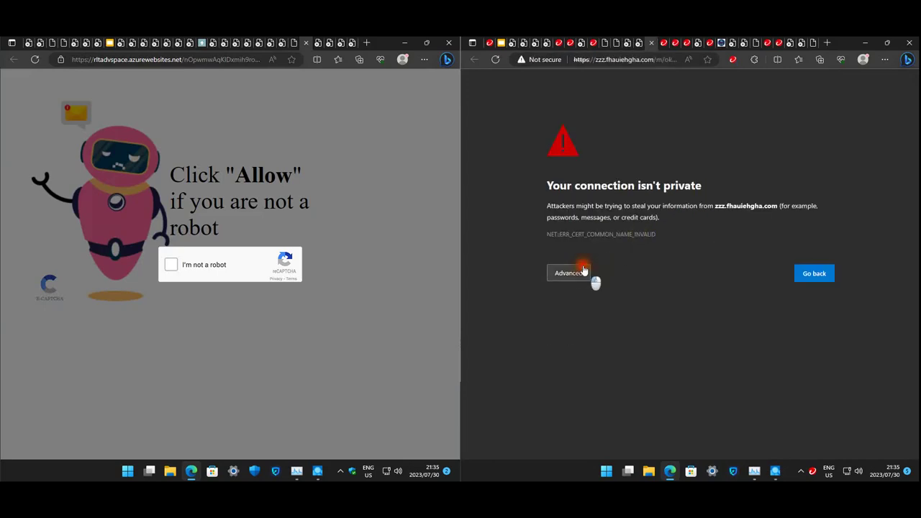
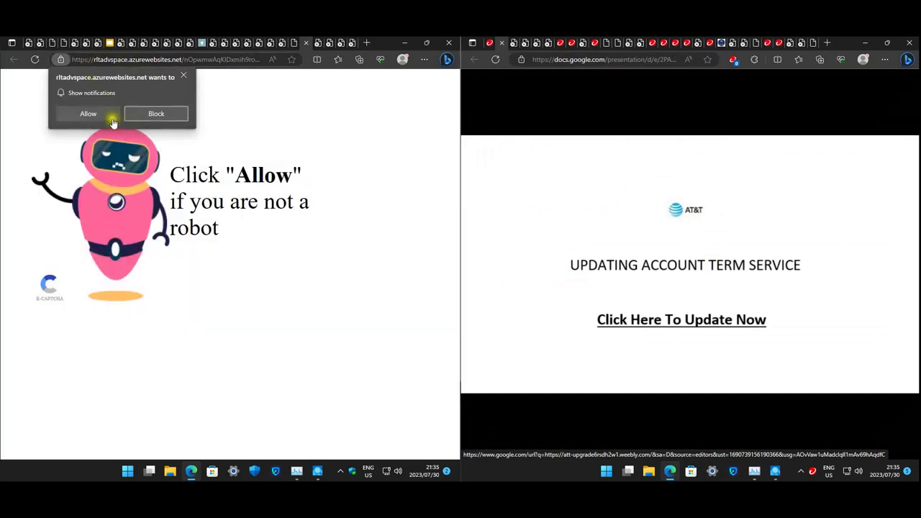
Block the notification request from the robot-check page and close Edge on the Windows Security and Trend Micro machines
{"action": "left_click", "coordinate": [148, 114]}
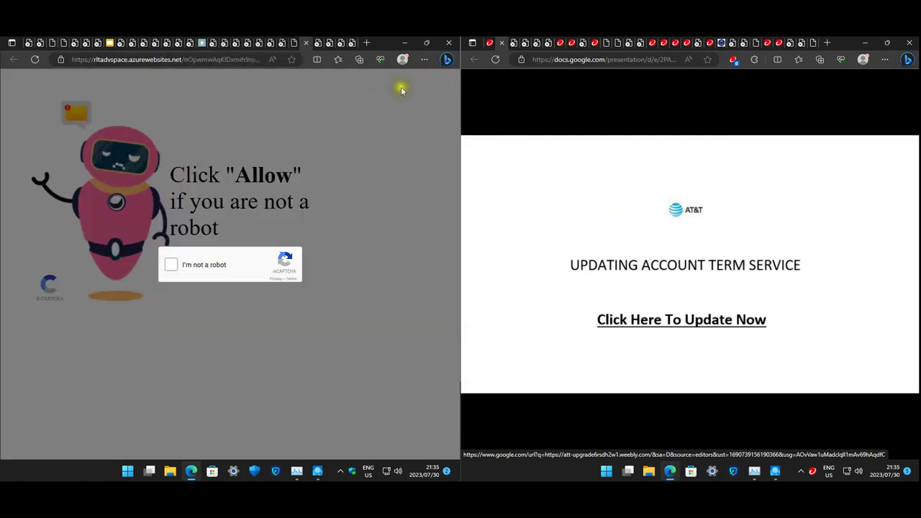
{"action": "left_click", "coordinate": [452, 46]}
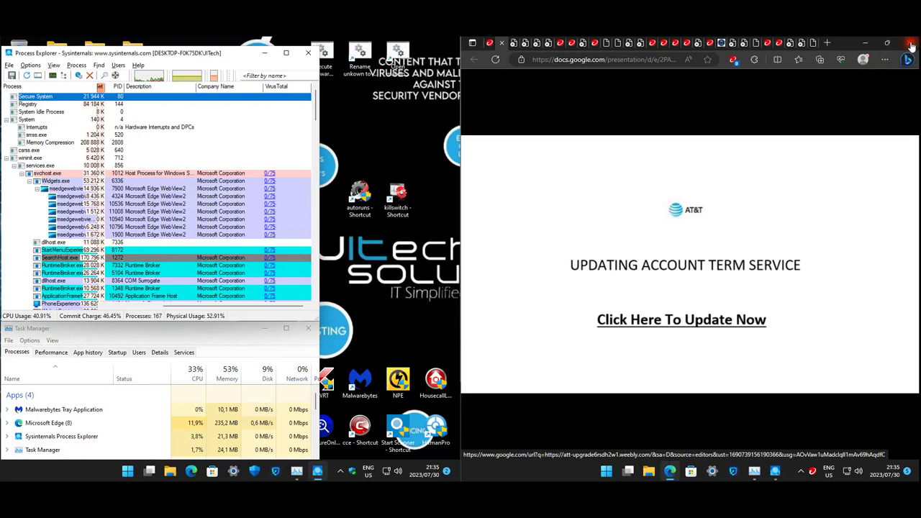
{"action": "left_click", "coordinate": [910, 44]}
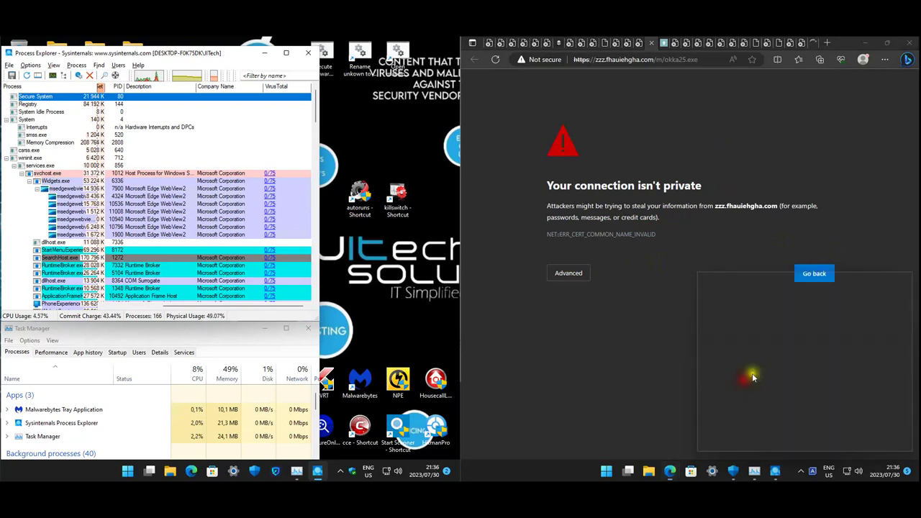
Try to continue past the certificate warning to zzz.fhauiehgha.com in Edge on the Acronis machine
{"action": "left_click", "coordinate": [775, 380]}
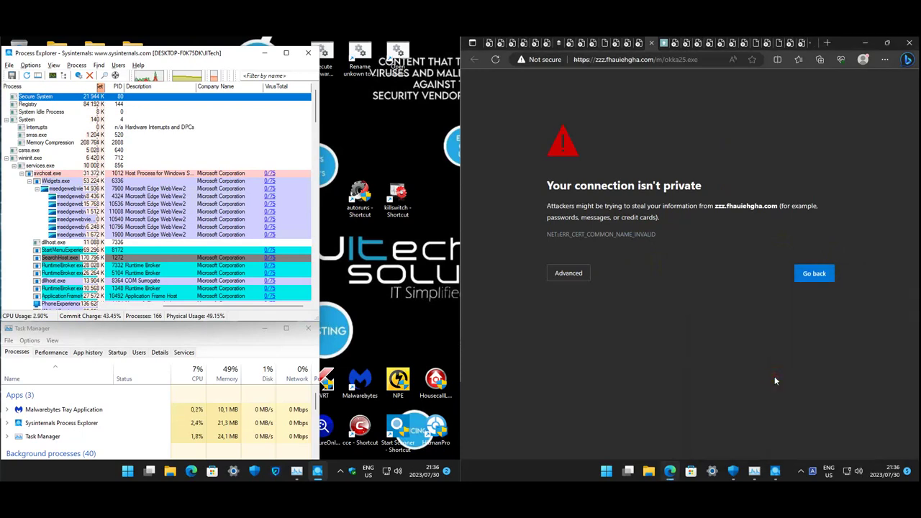
{"action": "left_click", "coordinate": [553, 273]}
{"action": "left_click", "coordinate": [569, 347]}
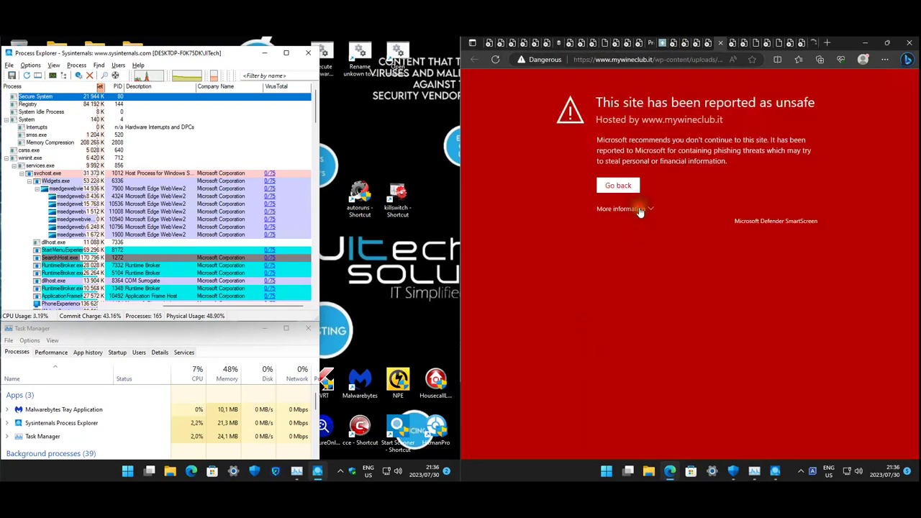
{"action": "left_click", "coordinate": [640, 209]}
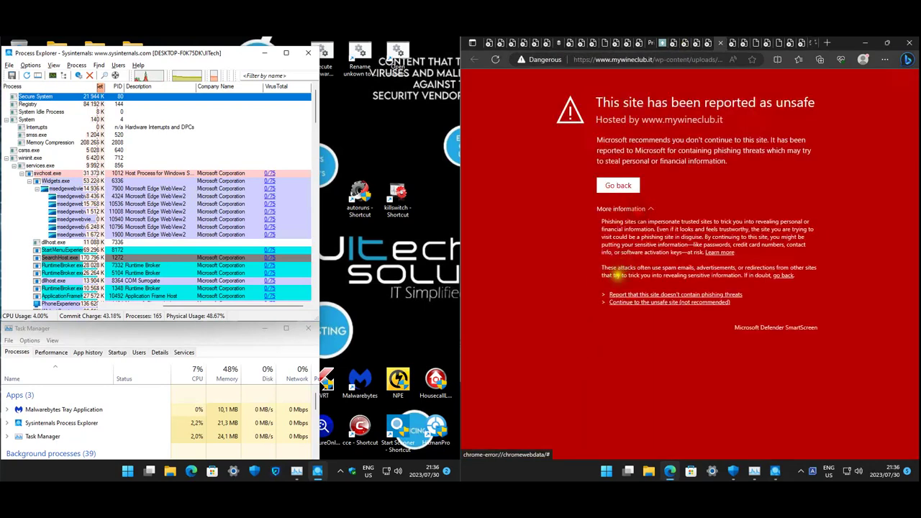
{"action": "left_click", "coordinate": [633, 301]}
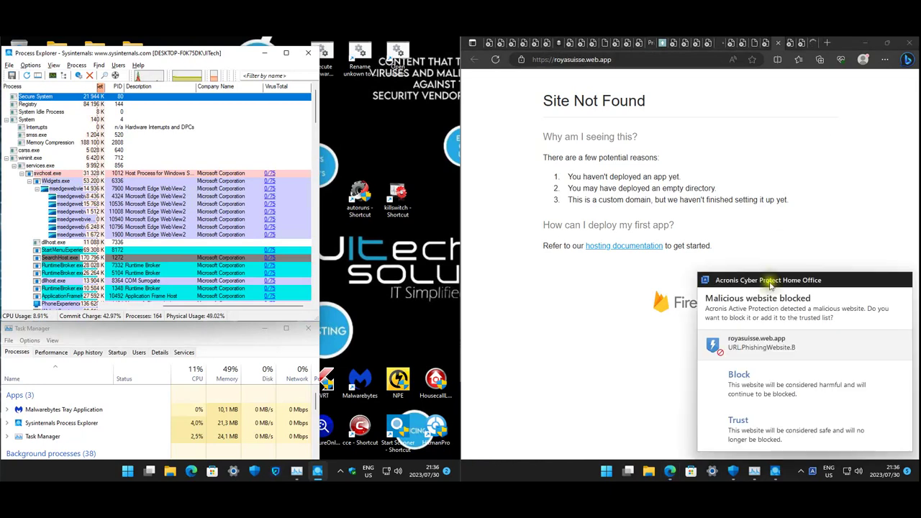
{"action": "left_click", "coordinate": [748, 374]}
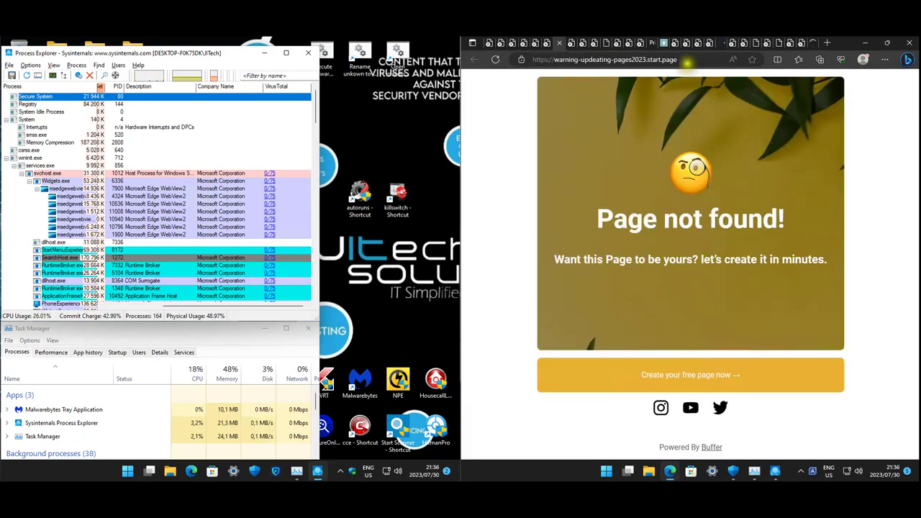
{"action": "left_click", "coordinate": [586, 61]}
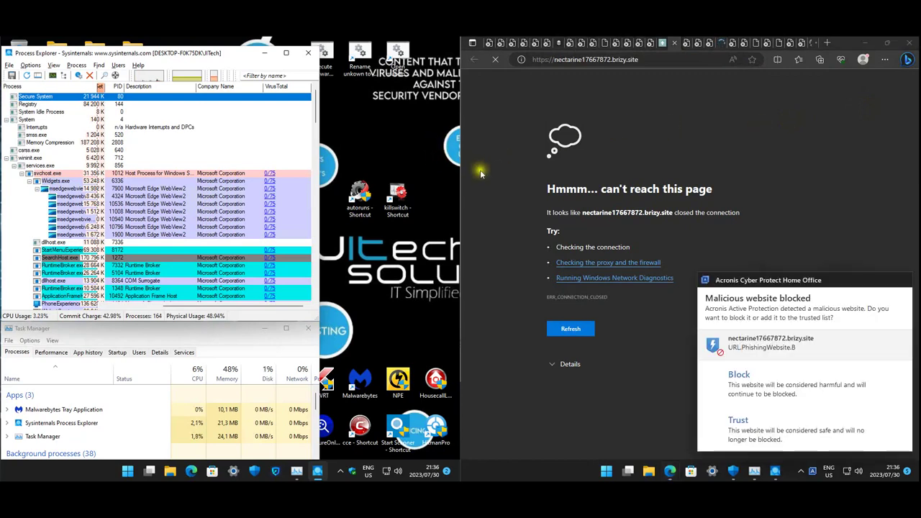
{"action": "left_click", "coordinate": [754, 380]}
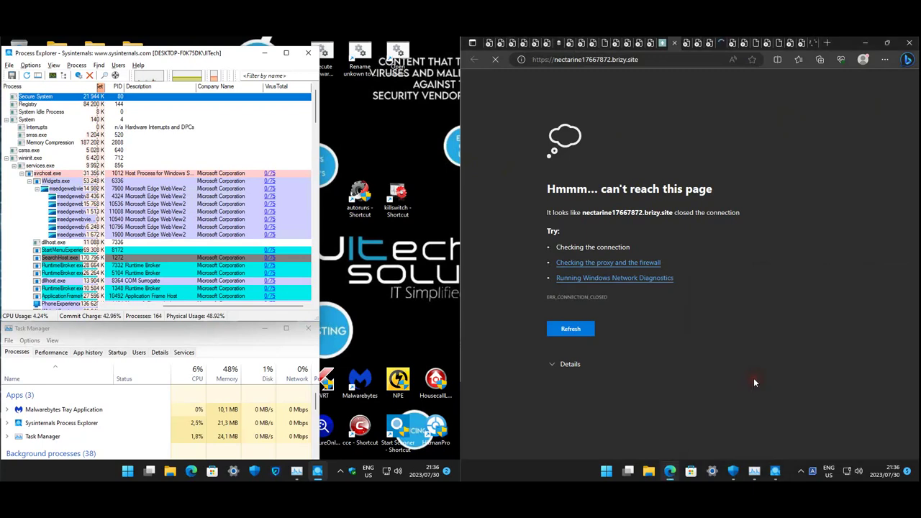
{"action": "left_click", "coordinate": [660, 43]}
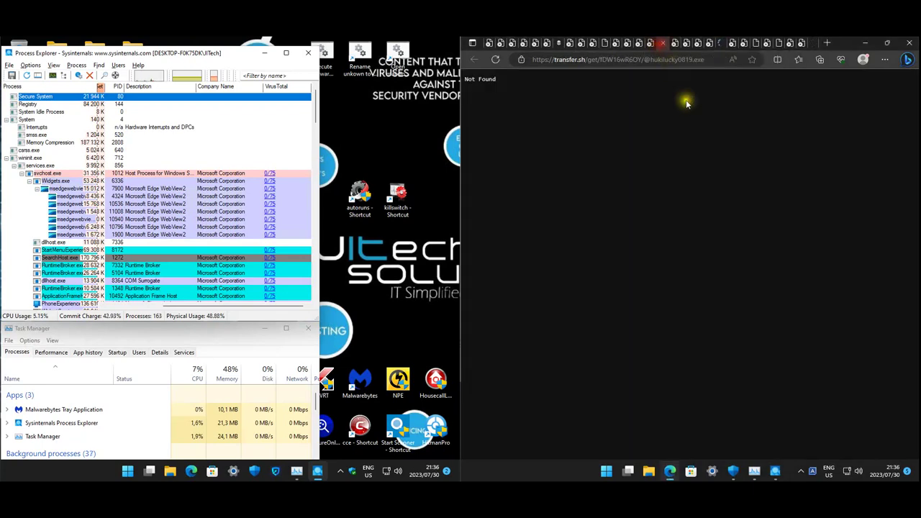
{"action": "left_click", "coordinate": [560, 44]}
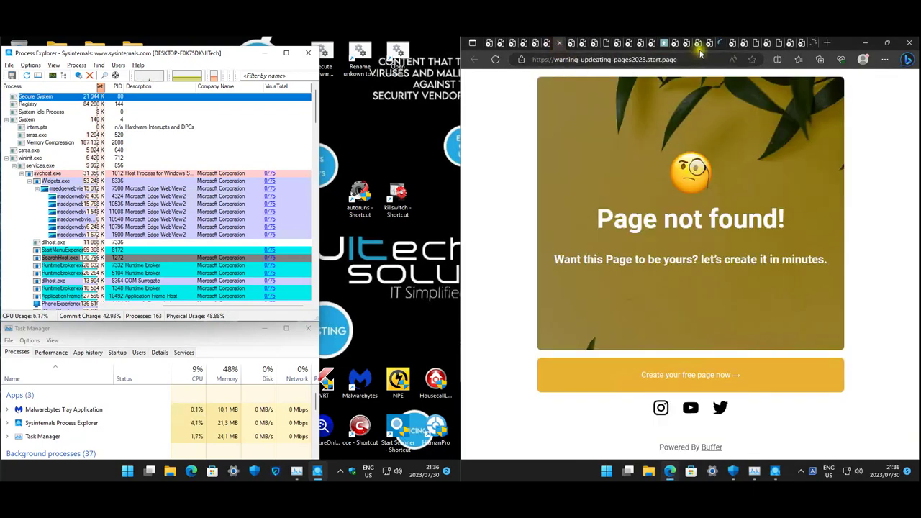
{"action": "left_click", "coordinate": [724, 43]}
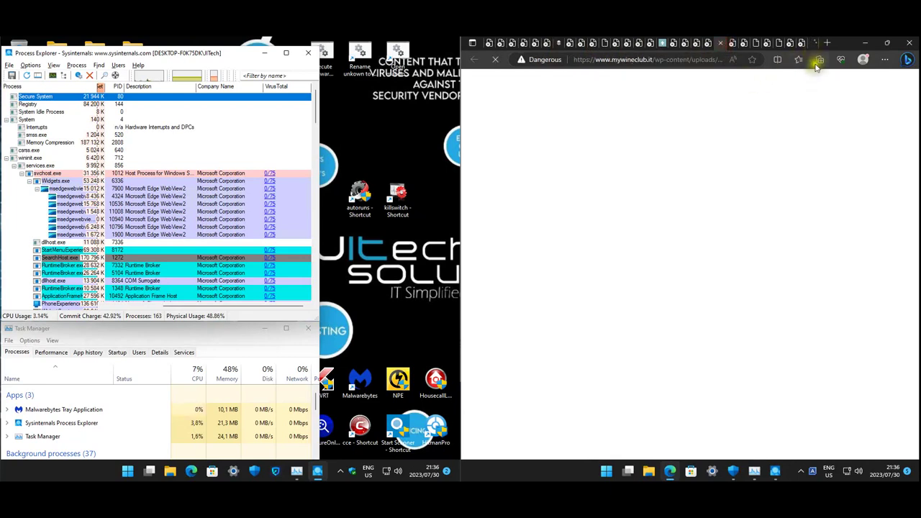
{"action": "left_click", "coordinate": [648, 59]}
{"action": "left_click", "coordinate": [710, 124]}
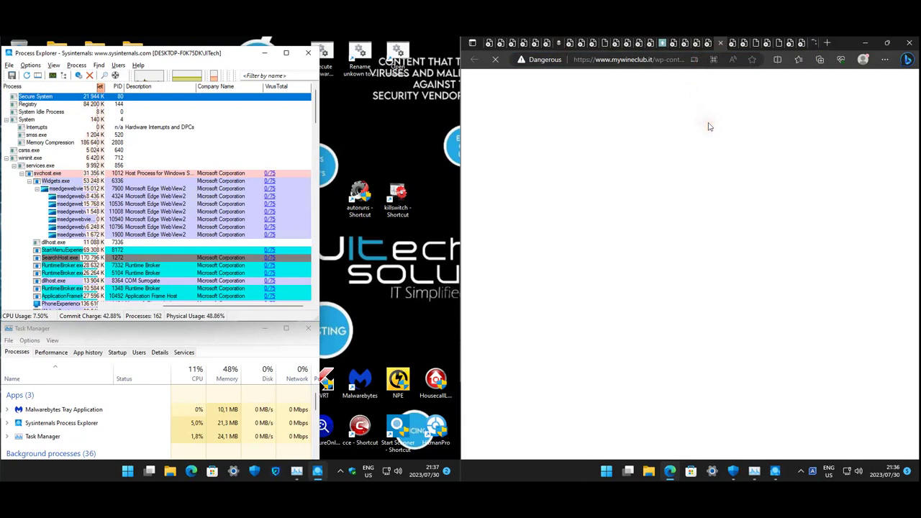
{"action": "left_click", "coordinate": [815, 46]}
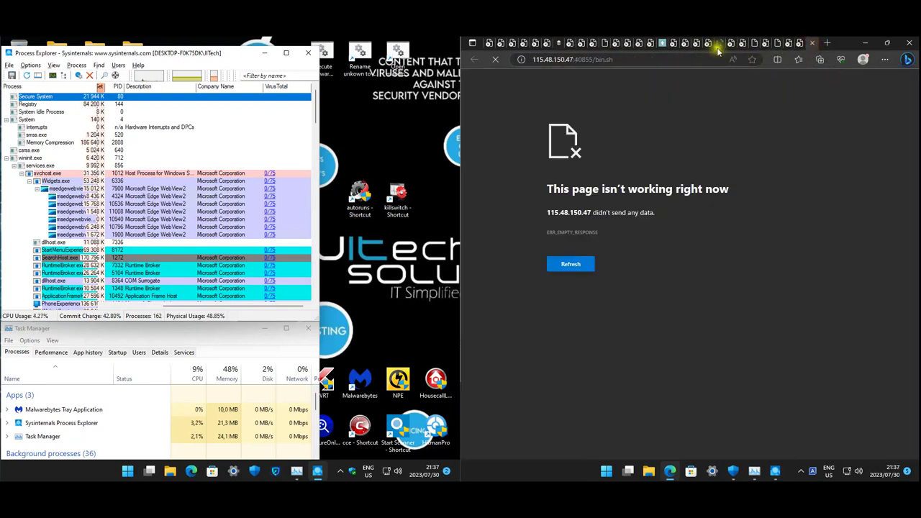
{"action": "left_click", "coordinate": [720, 43]}
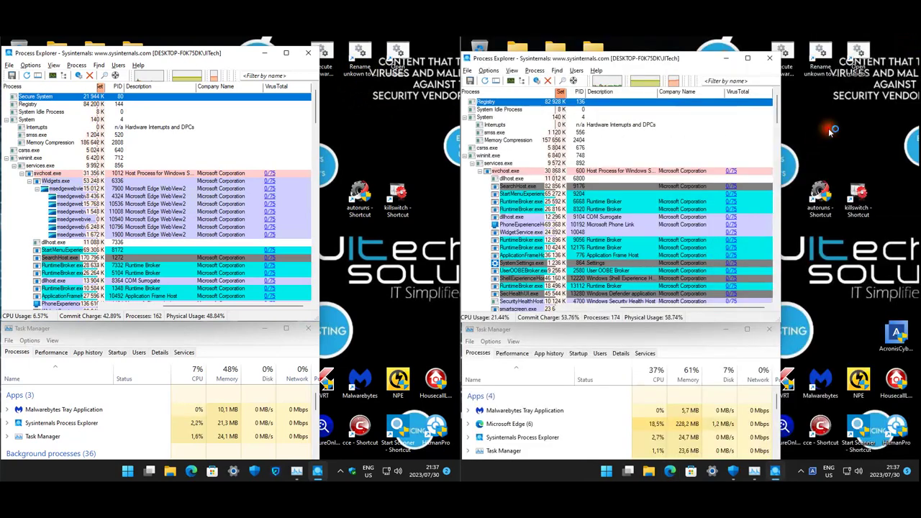
{"action": "left_click", "coordinate": [834, 130]}
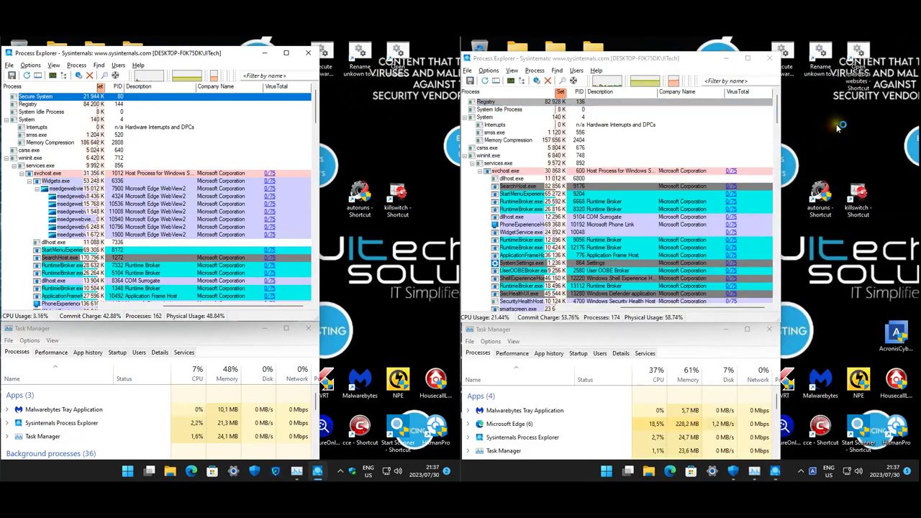
Run the execute malware script on the Windows Security and Acronis machines and move each console window off Process Explorer
{"action": "left_click", "coordinate": [385, 139]}
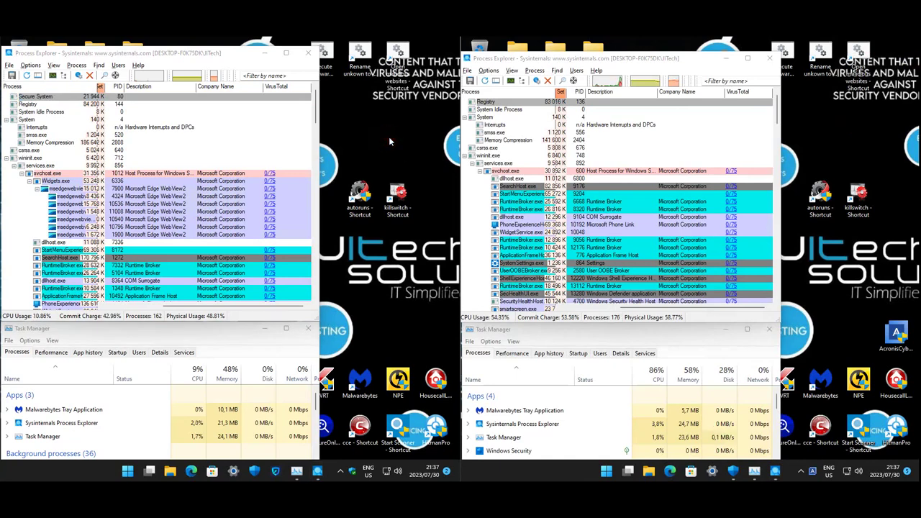
{"action": "double_click", "coordinate": [330, 60]}
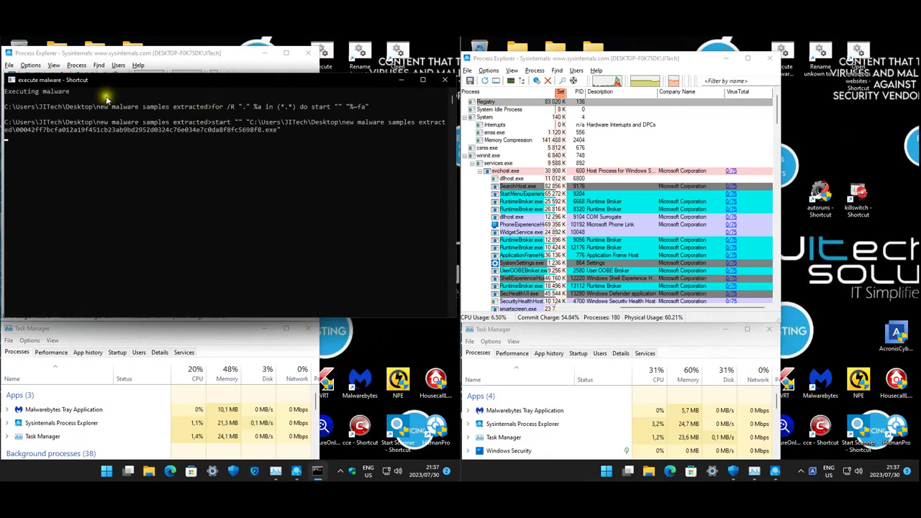
{"action": "left_click_drag", "start_coordinate": [56, 83], "coordinate": [410, 99]}
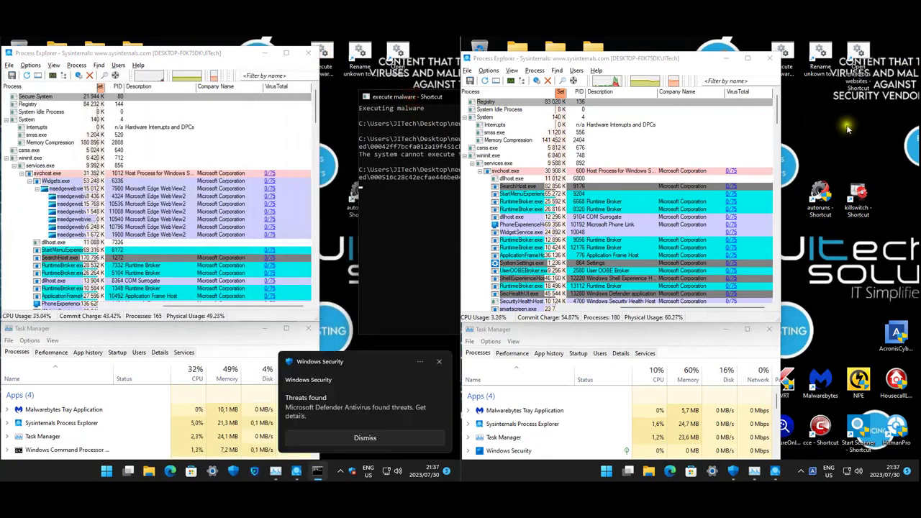
{"action": "double_click", "coordinate": [786, 57]}
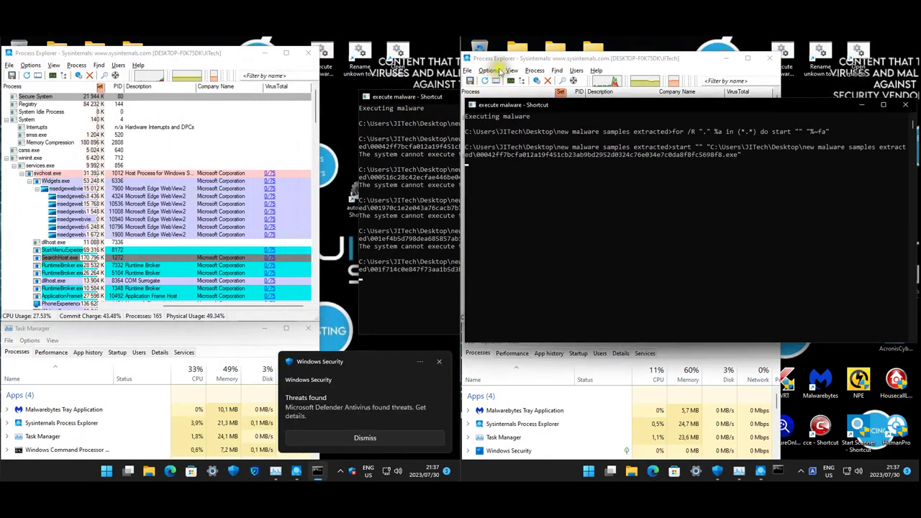
{"action": "left_click_drag", "start_coordinate": [487, 110], "coordinate": [861, 103]}
Switch to the Trend Micro machine, run the execute malware script and move its console window aside
{"action": "mouse_move", "coordinate": [275, 472]}
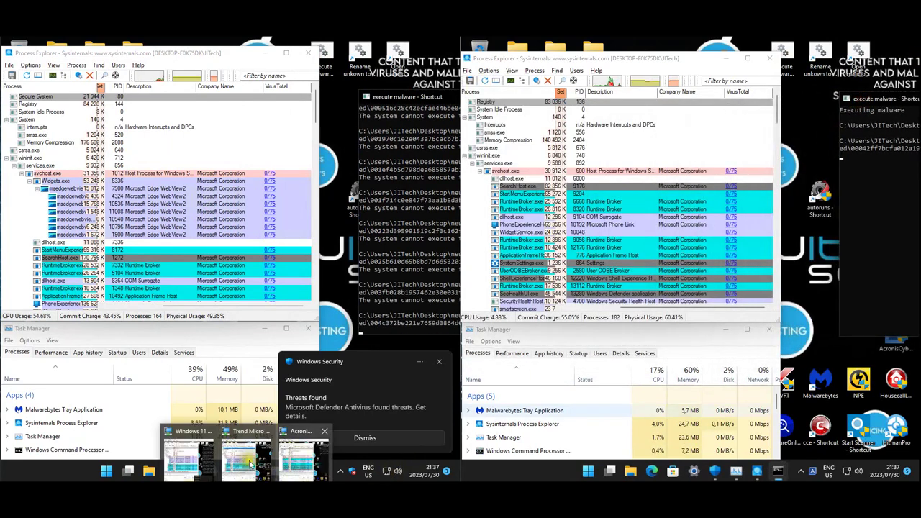
{"action": "left_click", "coordinate": [251, 465]}
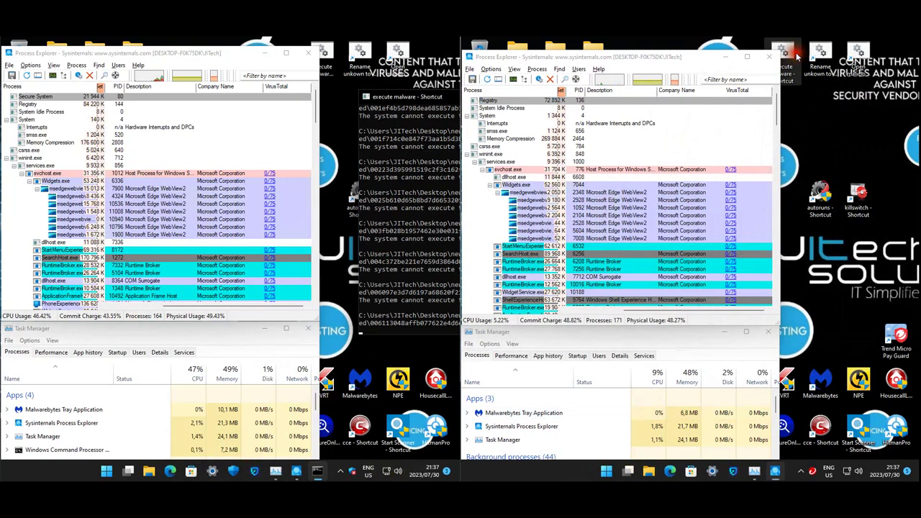
{"action": "left_click_drag", "start_coordinate": [507, 57], "coordinate": [883, 76]}
Examine the end of the Process Explorer process list on the Windows Security, Trend Micro and Acronis machines for running malware
{"action": "left_click_drag", "start_coordinate": [317, 112], "coordinate": [310, 287]}
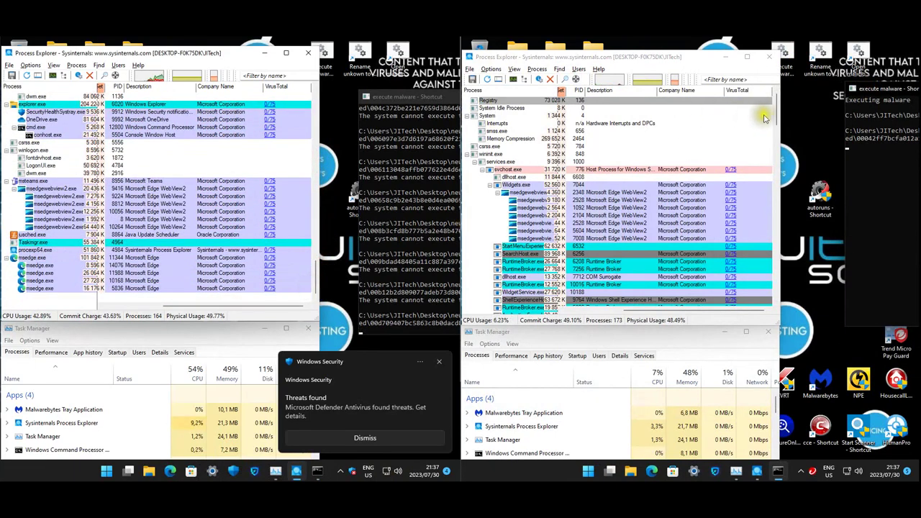
{"action": "left_click_drag", "start_coordinate": [778, 115], "coordinate": [769, 297]}
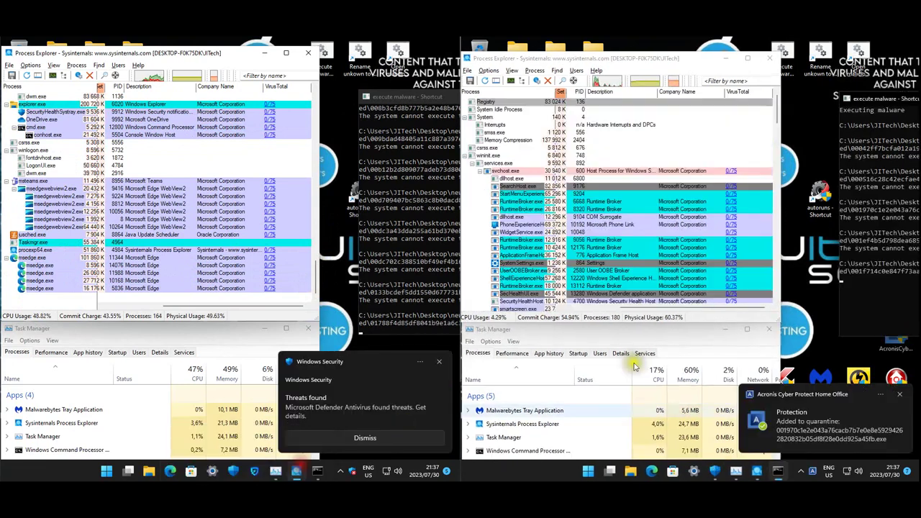
{"action": "left_click_drag", "start_coordinate": [782, 106], "coordinate": [779, 298]}
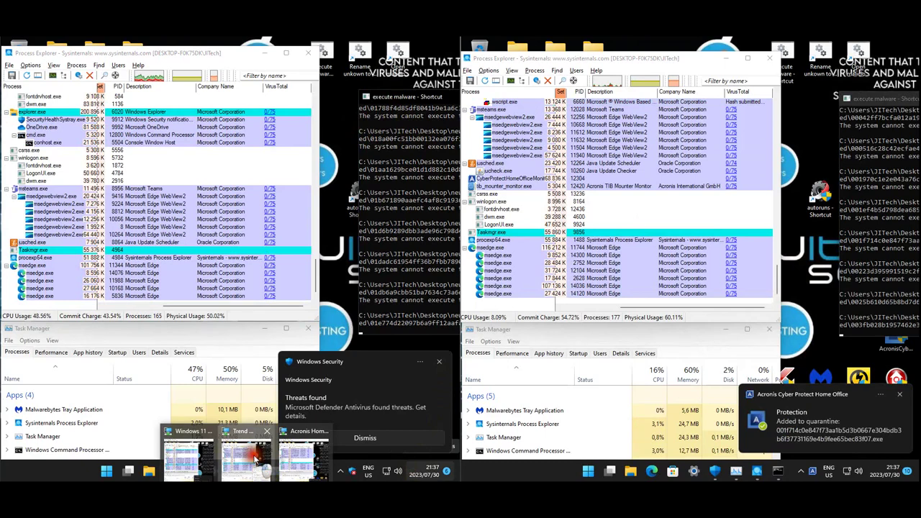
Switch to the Trend Micro machine and dismiss its Antivirus+ alerts about the executed malware samples
{"action": "left_click", "coordinate": [891, 439]}
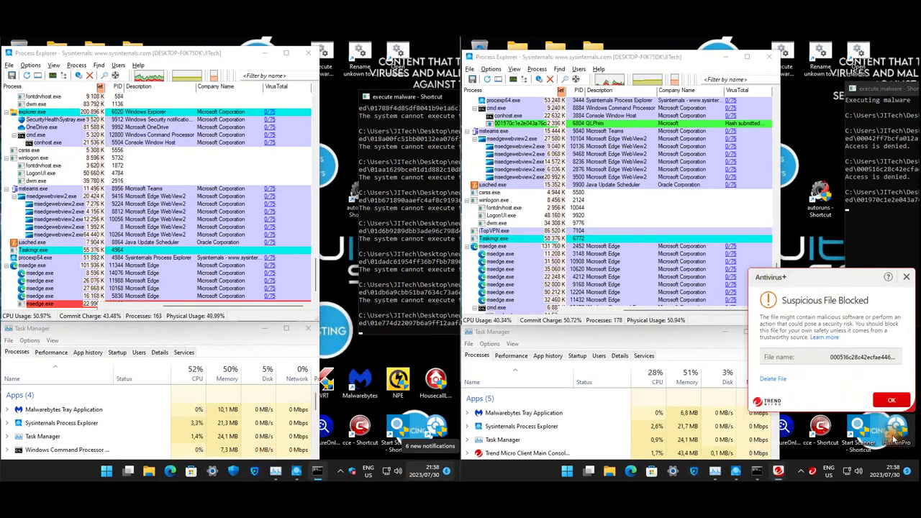
{"action": "left_click", "coordinate": [887, 446]}
{"action": "left_click", "coordinate": [886, 438]}
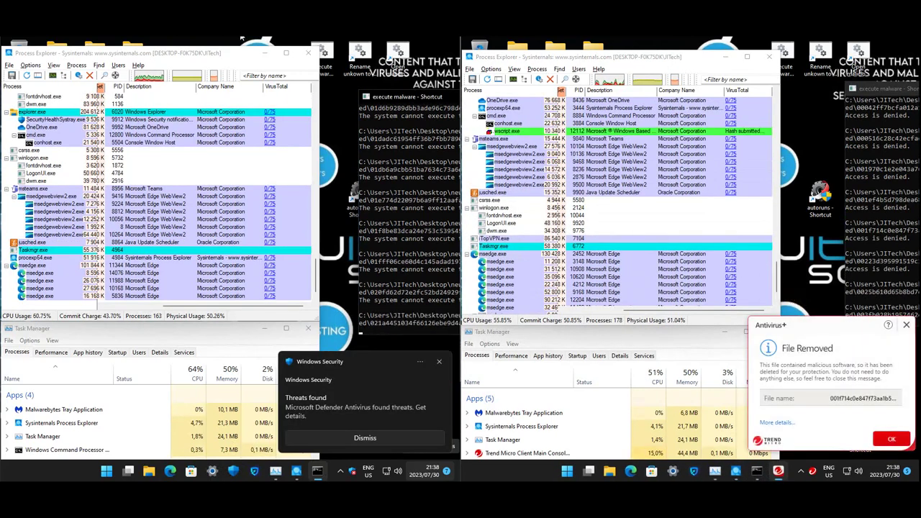
Switch to the Acronis machine, check the Virus & threat protection status in Windows Security and close it
{"action": "mouse_move", "coordinate": [299, 476]}
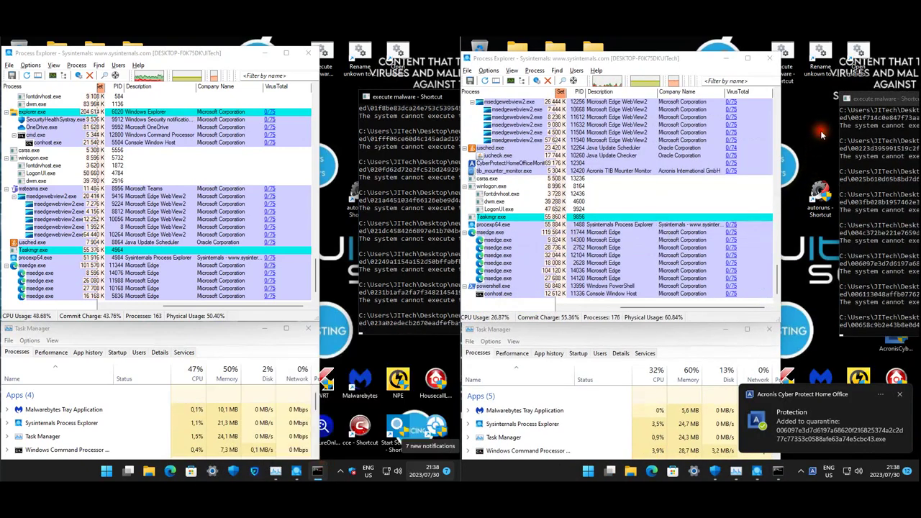
{"action": "left_click", "coordinate": [756, 473]}
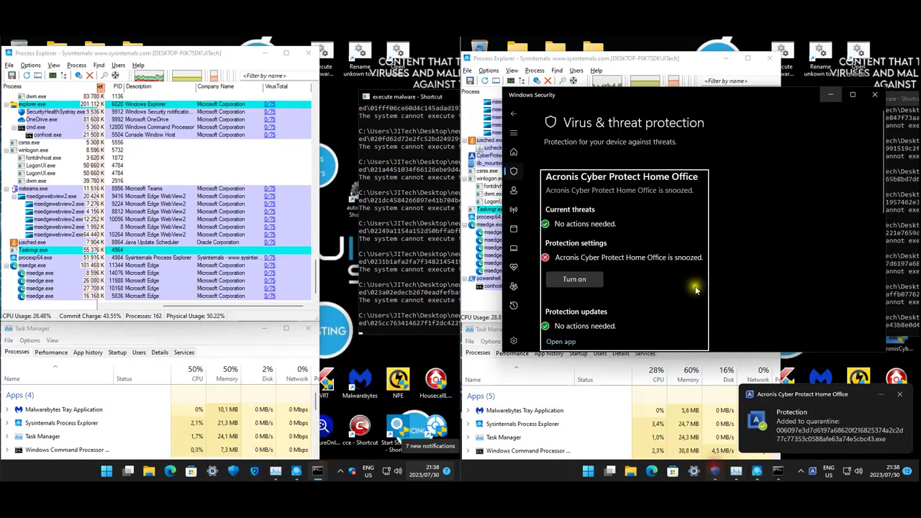
{"action": "left_click", "coordinate": [876, 96]}
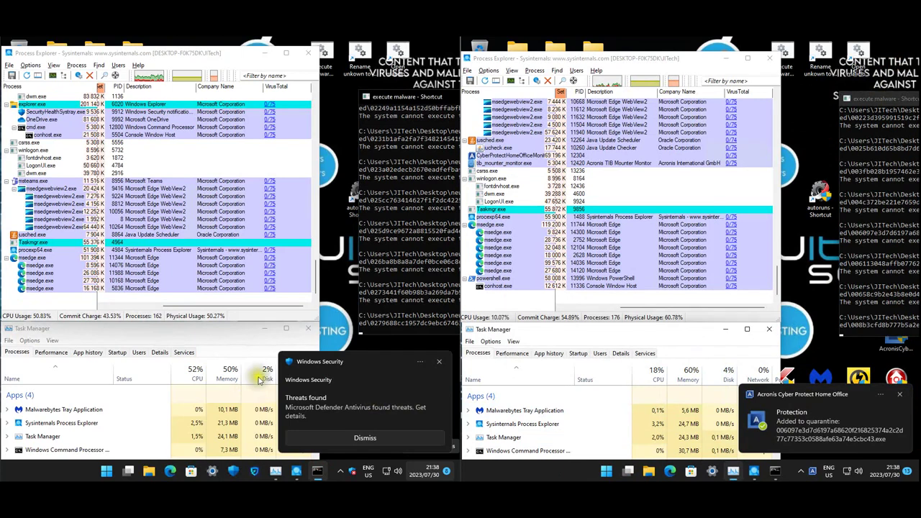
Compare resource usage in Task Manager, sorting by CPU and memory on the Windows Security and Acronis machines and by disk on Acronis
{"action": "left_click", "coordinate": [189, 376]}
{"action": "left_click", "coordinate": [655, 374]}
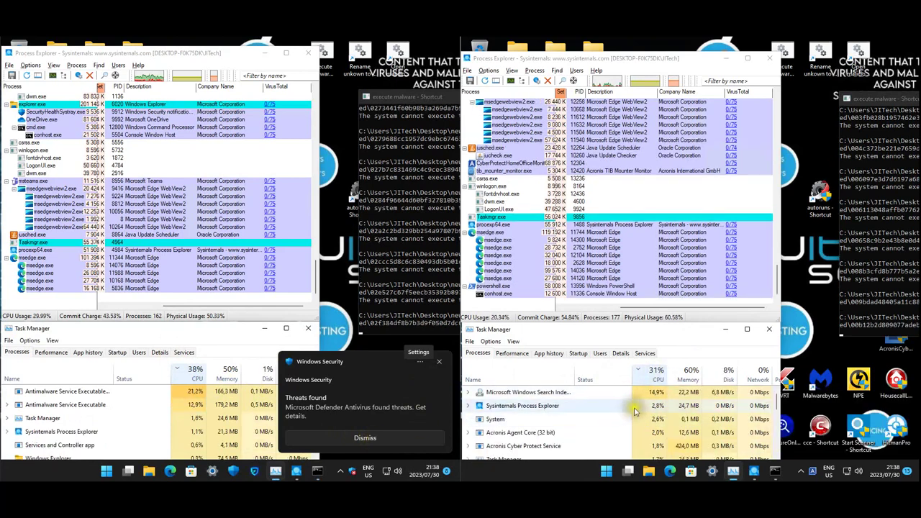
{"action": "left_click", "coordinate": [689, 375]}
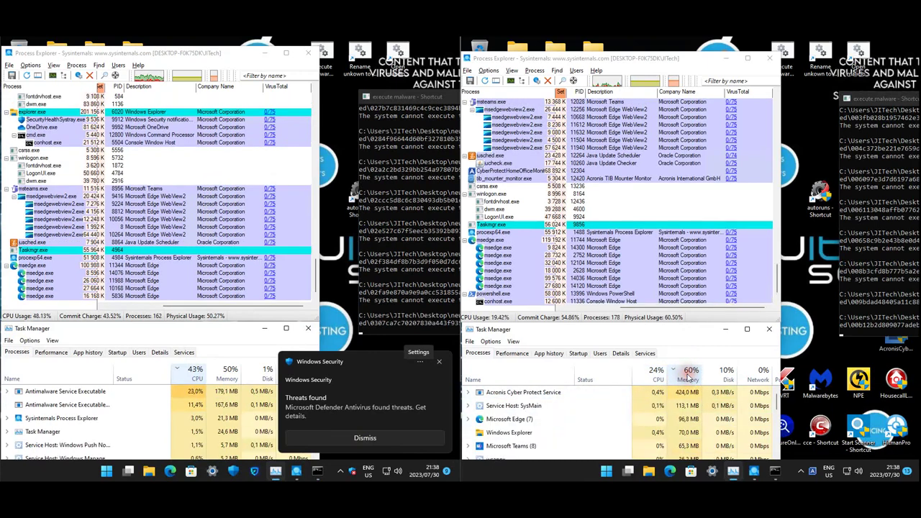
{"action": "left_click", "coordinate": [226, 375]}
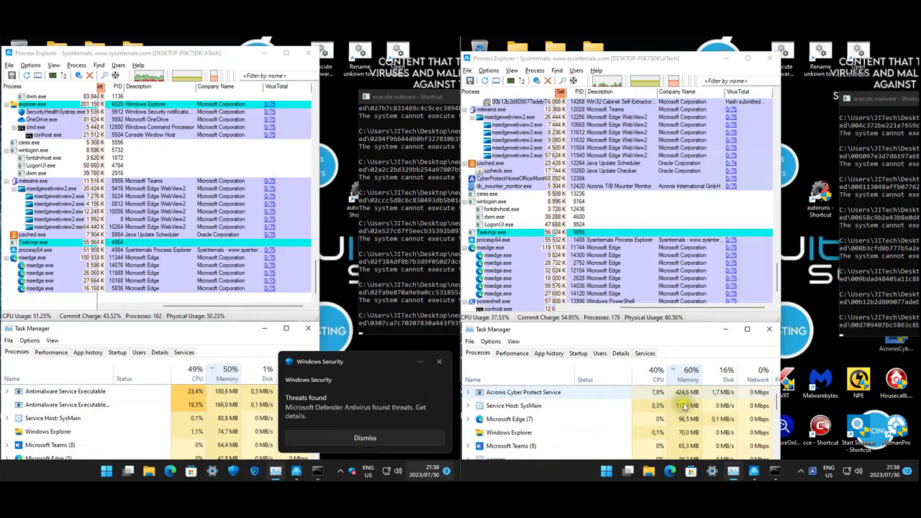
{"action": "left_click", "coordinate": [717, 376]}
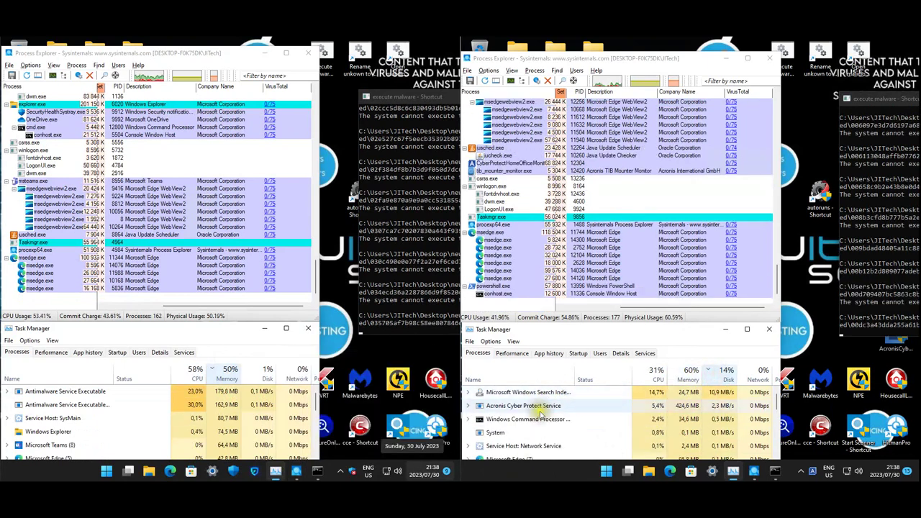
{"action": "left_click", "coordinate": [656, 374]}
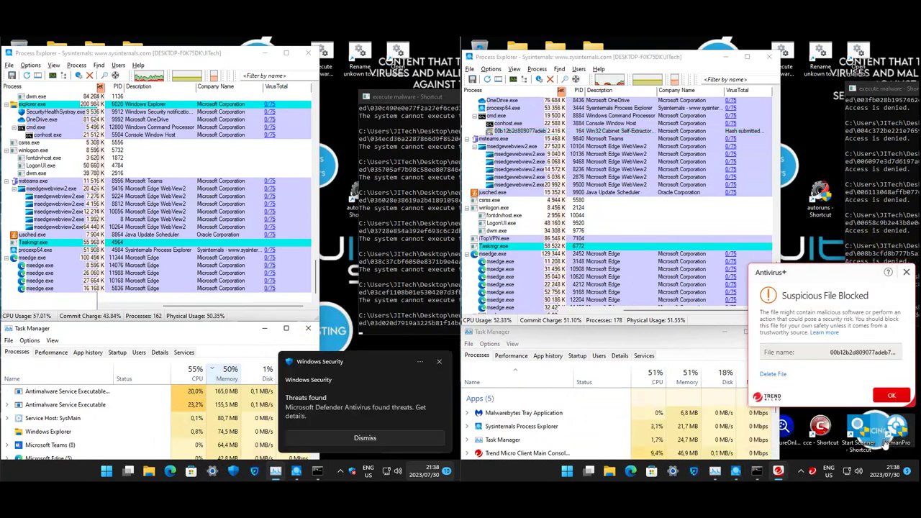
Dismiss the Antivirus+ alerts and the incompatible-app message on the Trend Micro machine, and sort its Task Manager processes by CPU
{"action": "left_click", "coordinate": [890, 395]}
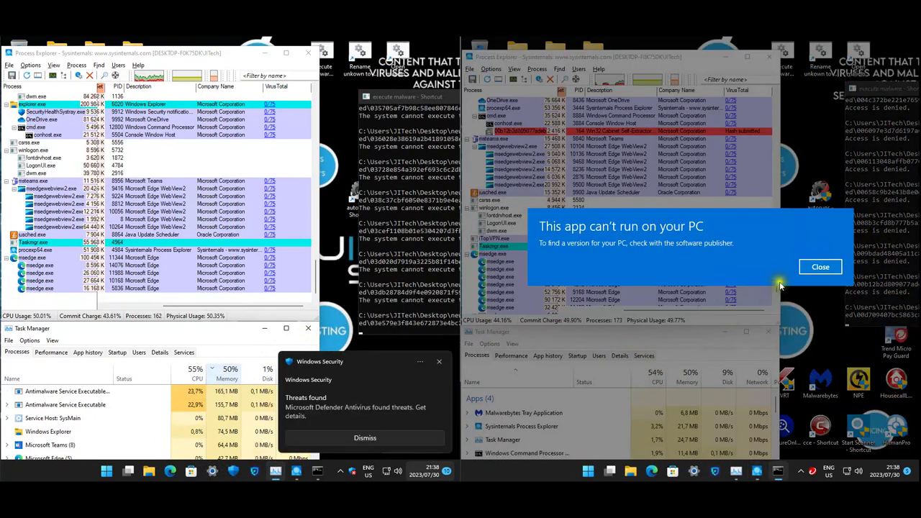
{"action": "left_click", "coordinate": [801, 271]}
{"action": "left_click", "coordinate": [653, 377]}
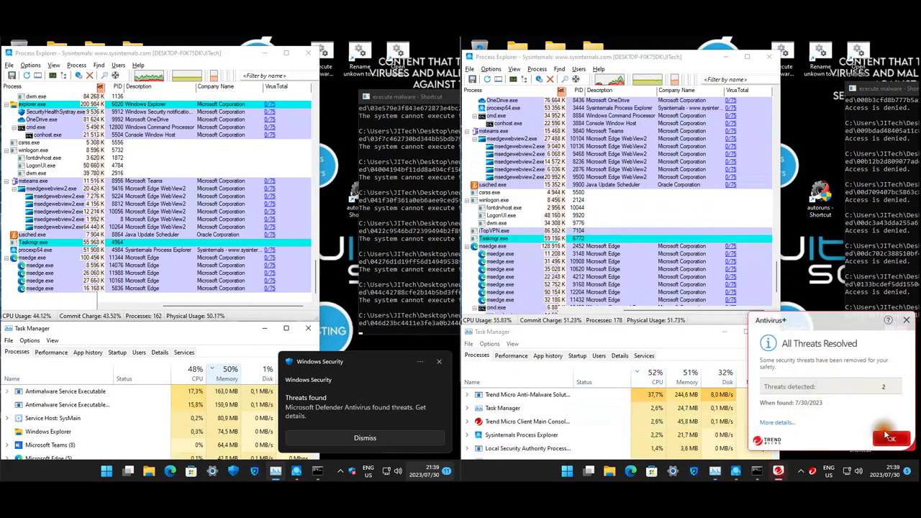
{"action": "left_click", "coordinate": [890, 436]}
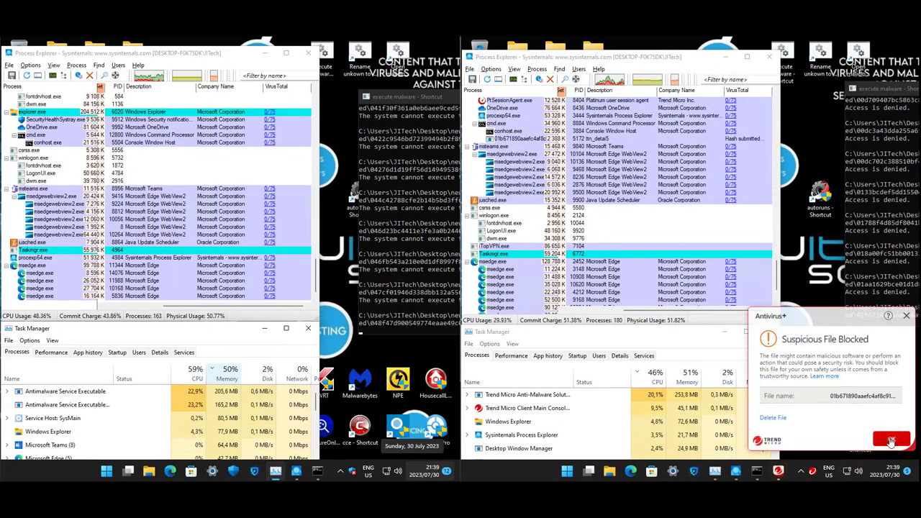
{"action": "left_click", "coordinate": [891, 441]}
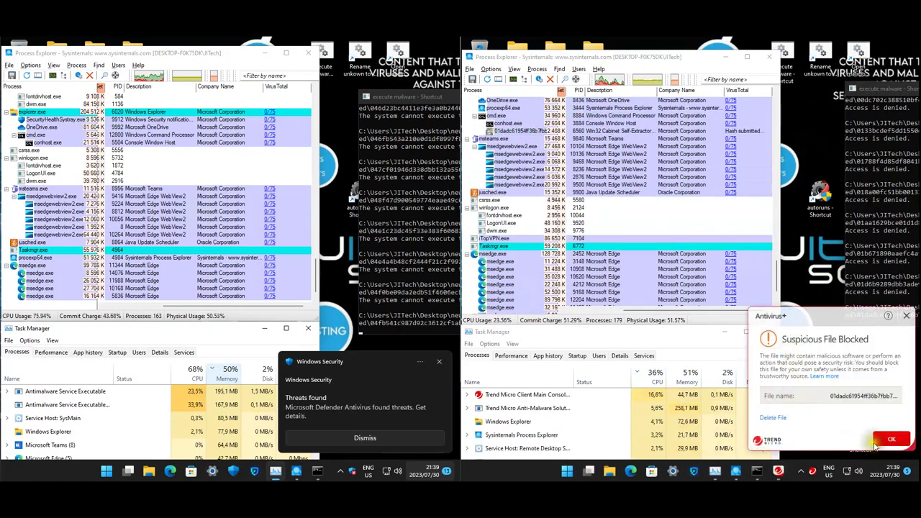
Dismiss the Suspicious File Blocked and File Removed alerts on the Trend Micro machine and review both machines' Process Explorer lists
{"action": "left_click", "coordinate": [890, 439]}
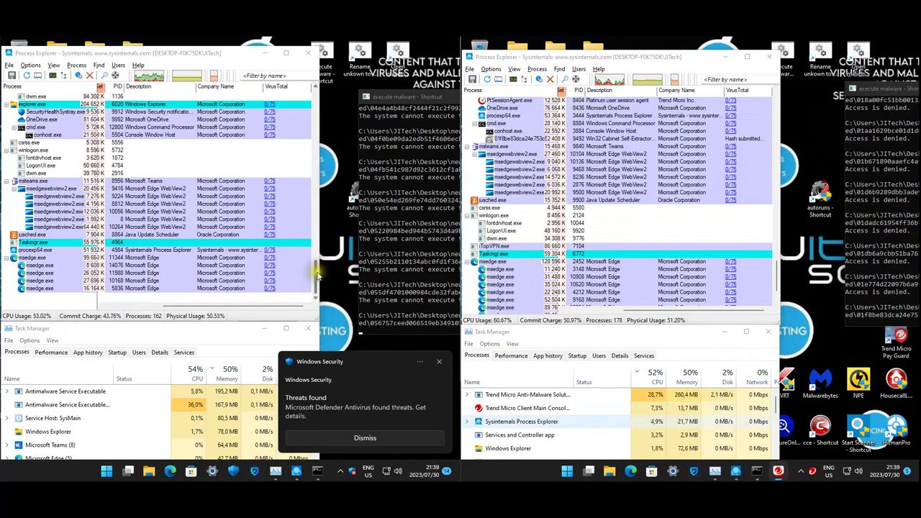
{"action": "left_click_drag", "start_coordinate": [318, 267], "coordinate": [317, 254]}
{"action": "scroll", "coordinate": [317, 254], "scroll_direction": "down", "scroll_amount": 4}
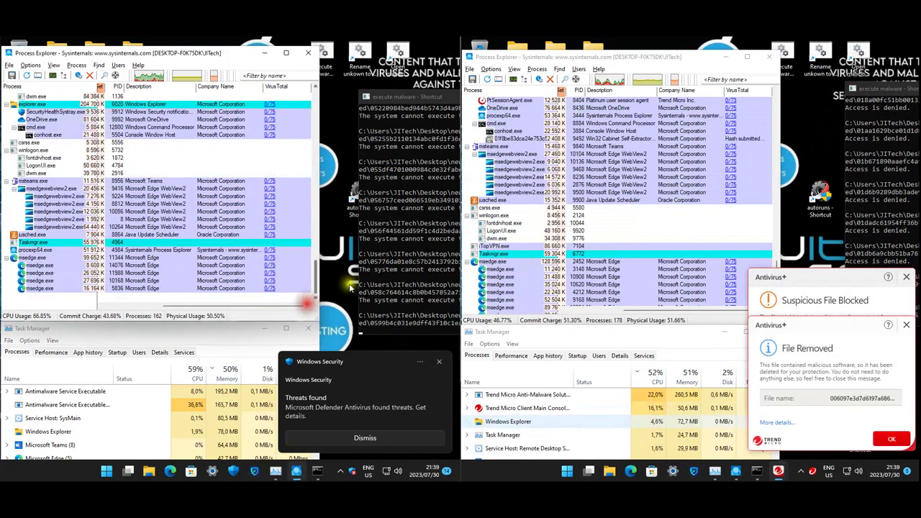
{"action": "left_click", "coordinate": [885, 441]}
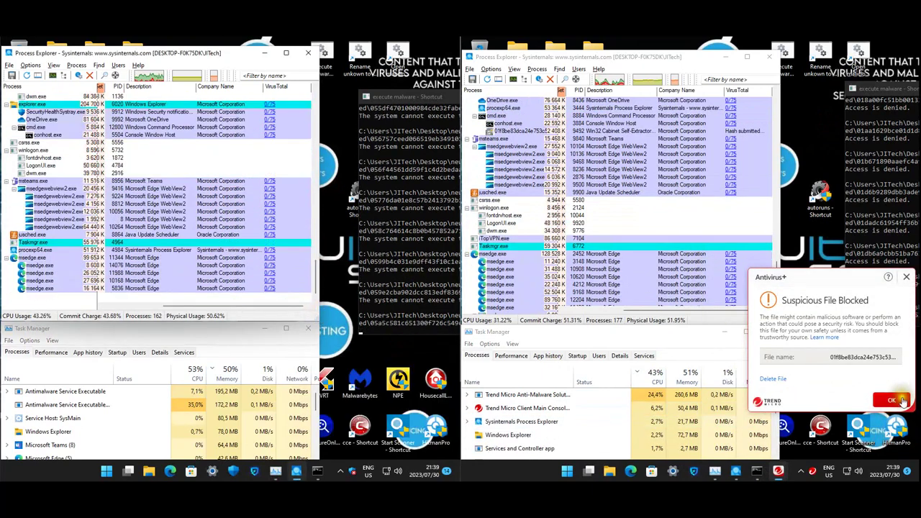
{"action": "left_click", "coordinate": [892, 399]}
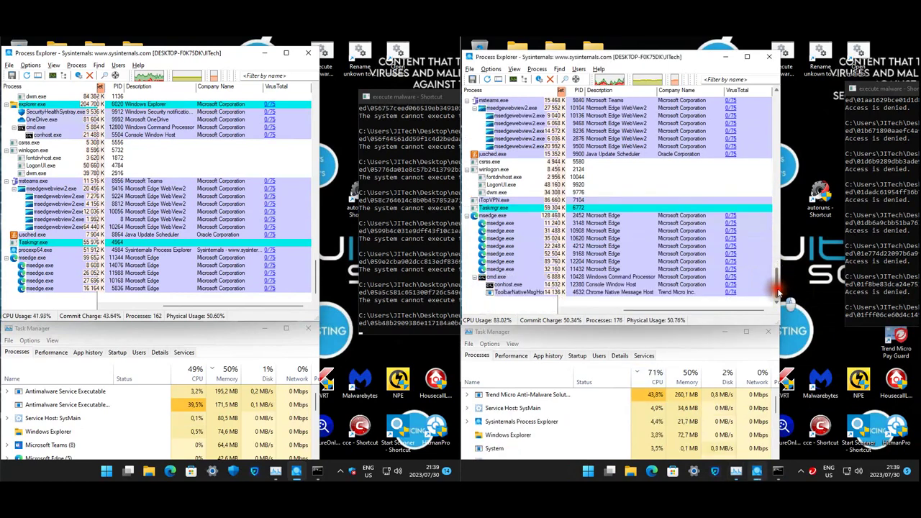
{"action": "scroll", "coordinate": [569, 153], "scroll_direction": "down", "scroll_amount": 1}
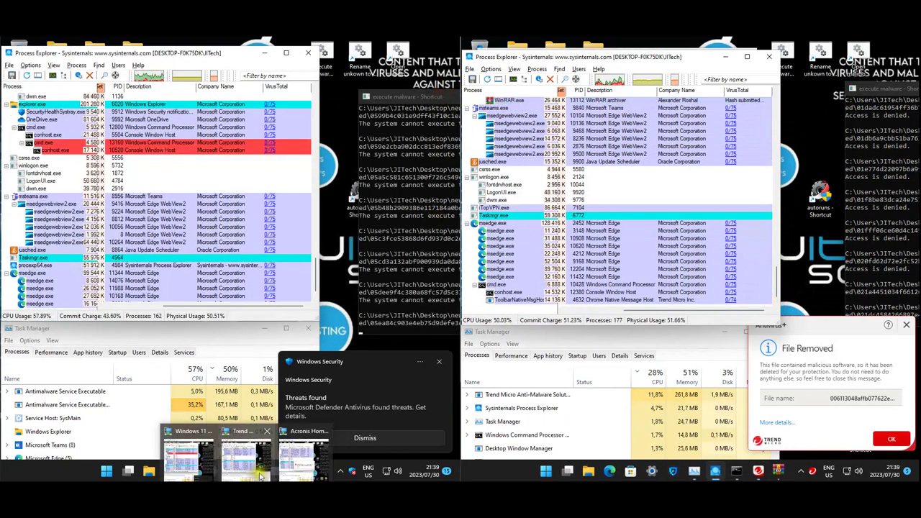
Switch to the Acronis machine and open the VirusTotal reports of the suspicious processes under cmd.exe in Process Explorer
{"action": "left_click", "coordinate": [779, 295]}
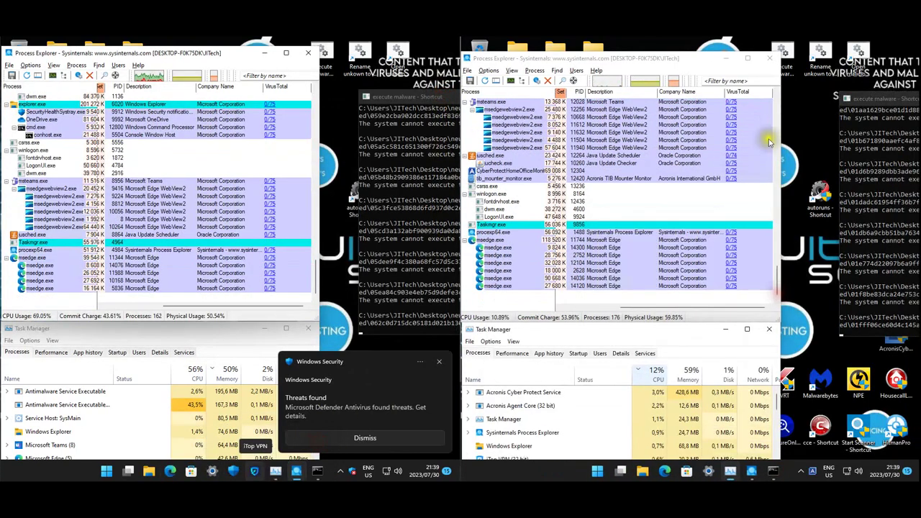
{"action": "left_click_drag", "start_coordinate": [781, 284], "coordinate": [783, 258]}
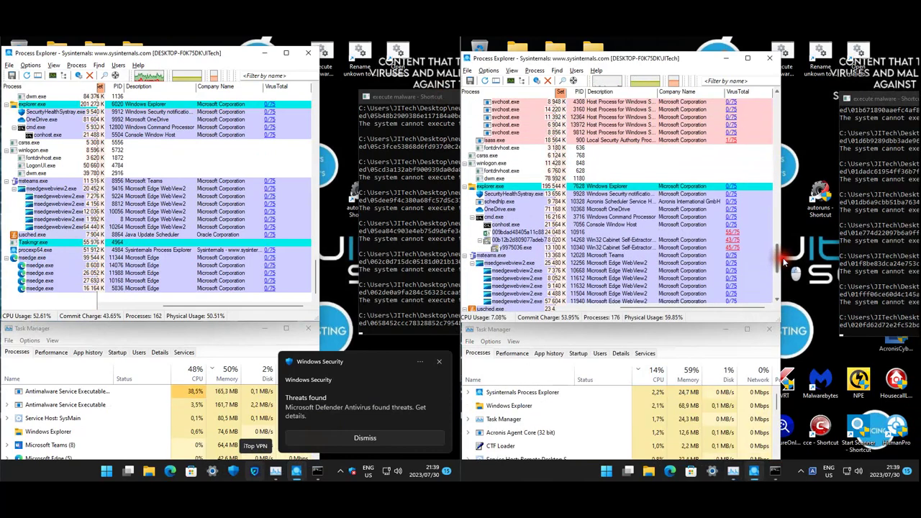
{"action": "left_click", "coordinate": [727, 232]}
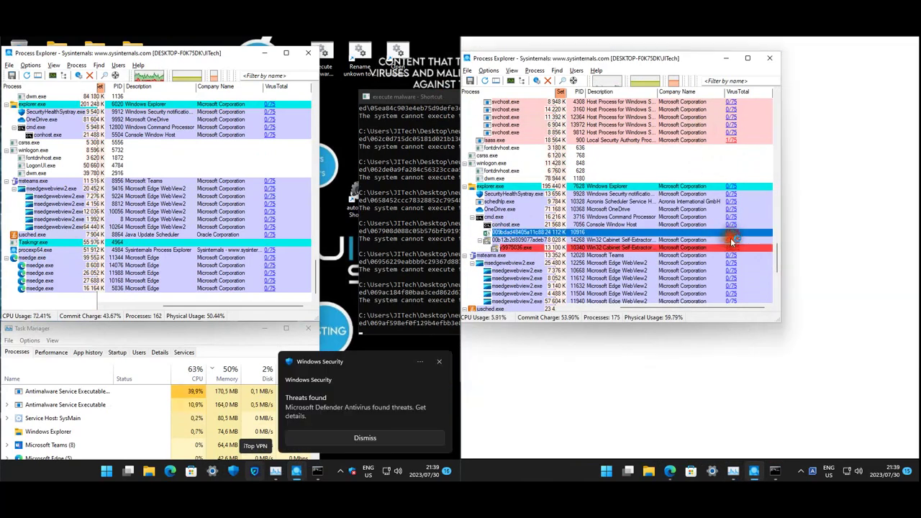
{"action": "left_click", "coordinate": [731, 240]}
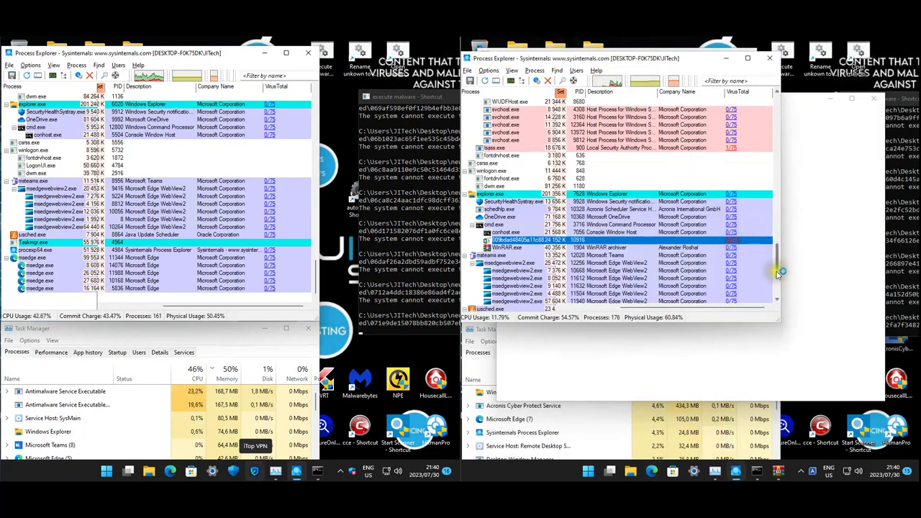
{"action": "left_click_drag", "start_coordinate": [778, 263], "coordinate": [781, 276]}
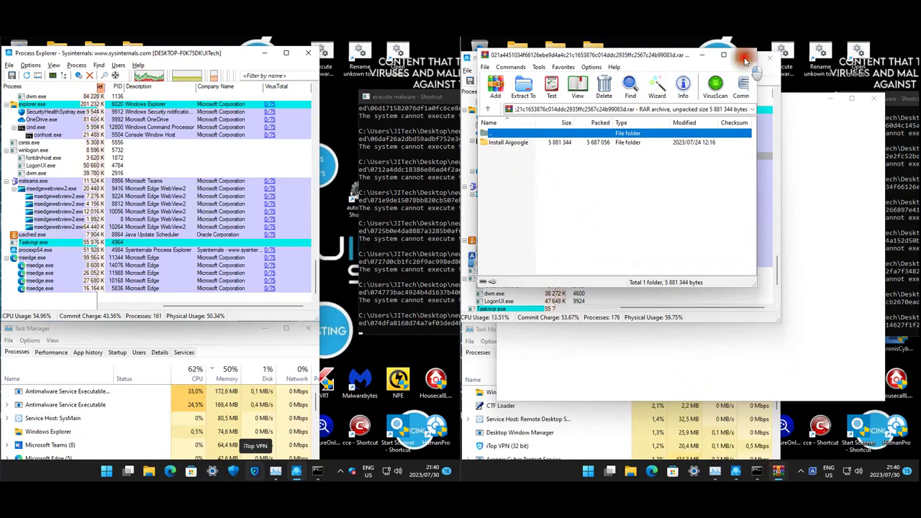
Close the first WinRAR archive on the Acronis machine, run the RFQ application from the second archive and close the WinRAR windows
{"action": "left_click", "coordinate": [745, 55]}
{"action": "mouse_move", "coordinate": [778, 472]}
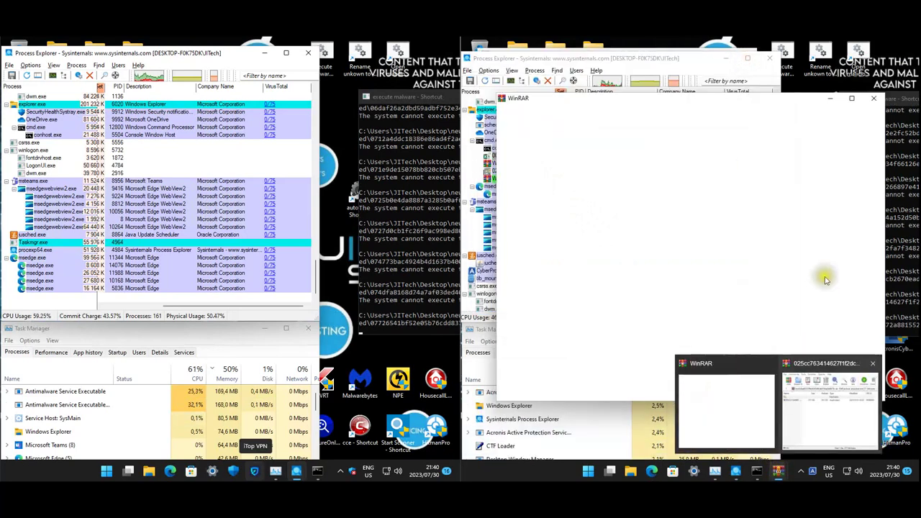
{"action": "left_click", "coordinate": [764, 416]}
{"action": "left_click", "coordinate": [539, 142]}
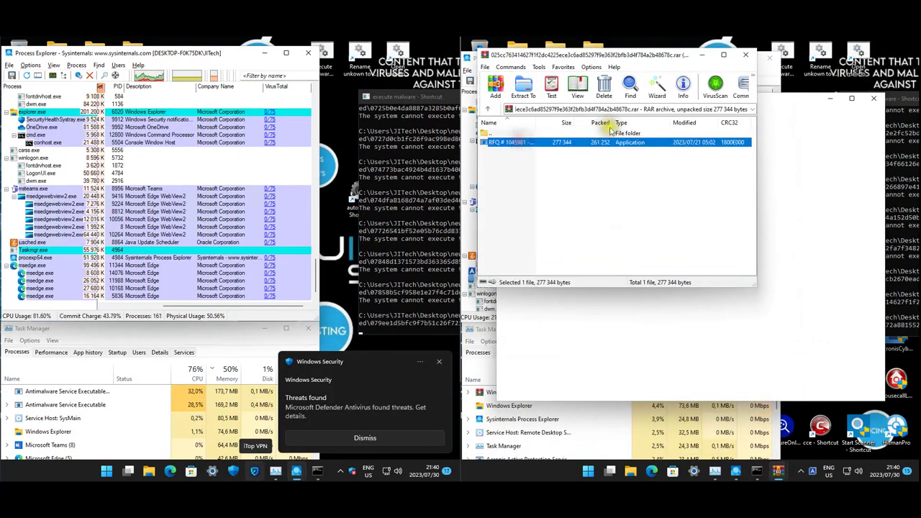
{"action": "left_click", "coordinate": [745, 55]}
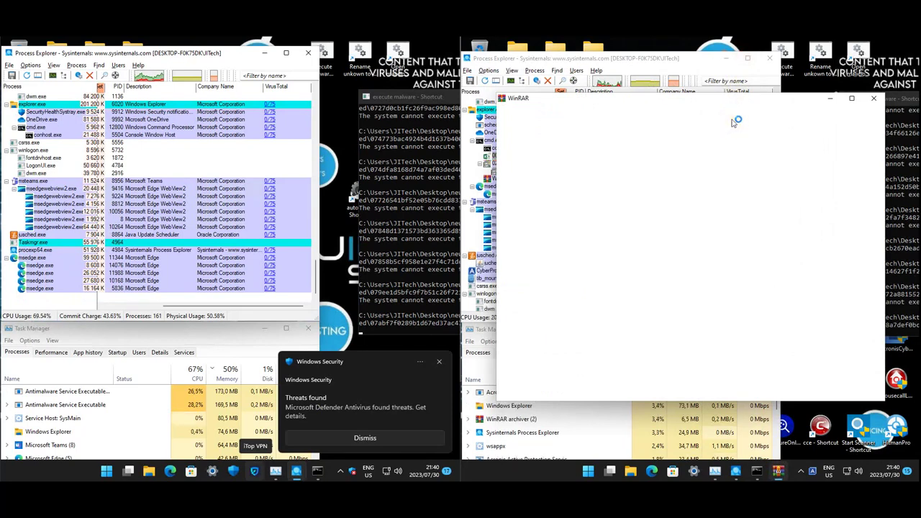
{"action": "left_click", "coordinate": [871, 100]}
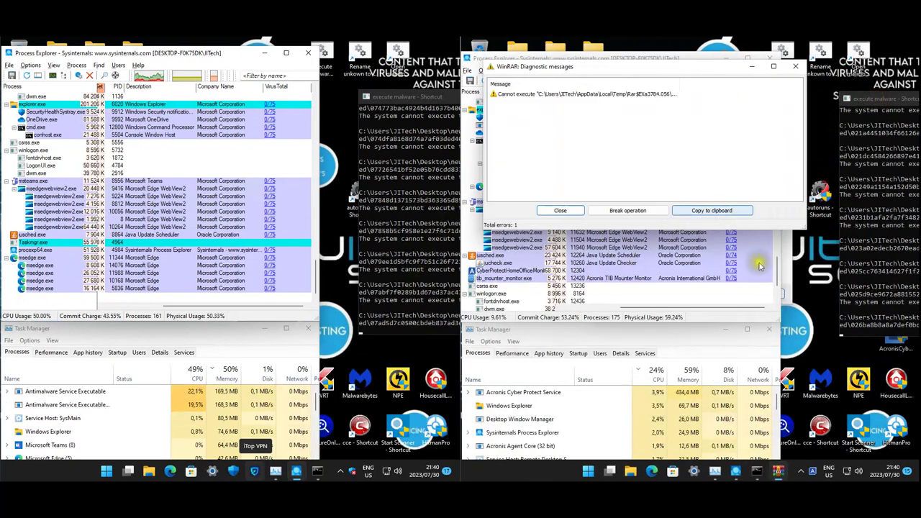
Open the VirusTotal report for s5117621.exe from Process Explorer on the Acronis machine and close the blank WinRAR window
{"action": "left_click", "coordinate": [732, 290]}
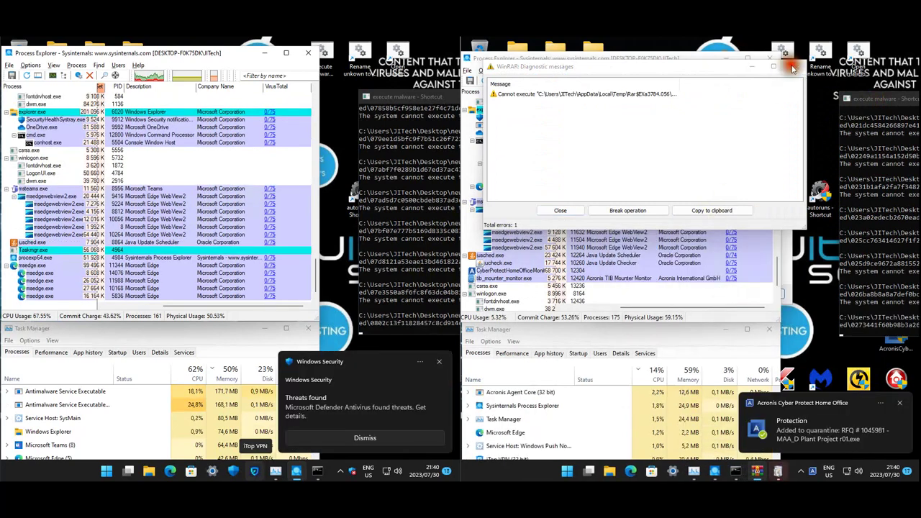
{"action": "left_click", "coordinate": [767, 293]}
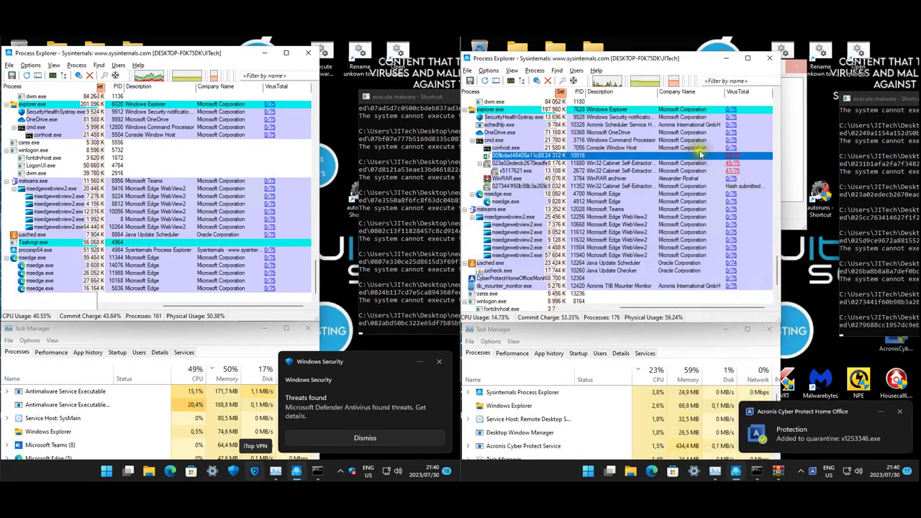
{"action": "left_click", "coordinate": [729, 171]}
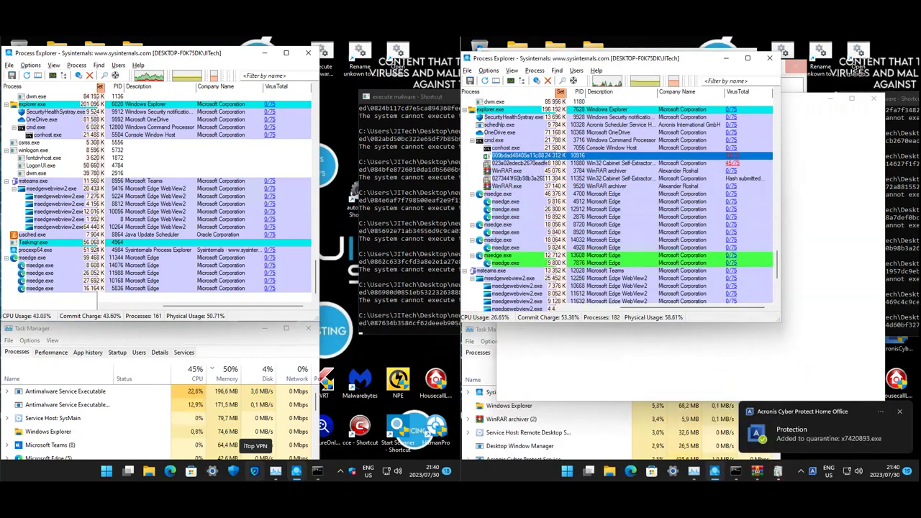
{"action": "left_click", "coordinate": [872, 103]}
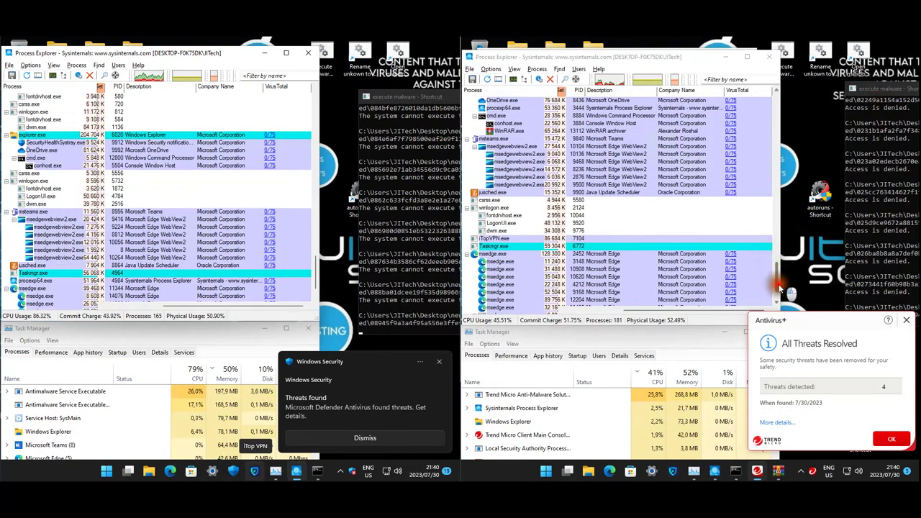
Dismiss the All Threats Resolved alert on the Trend Micro machine, and return to the first VirusTotal page on the Acronis machine
{"action": "left_click", "coordinate": [891, 439]}
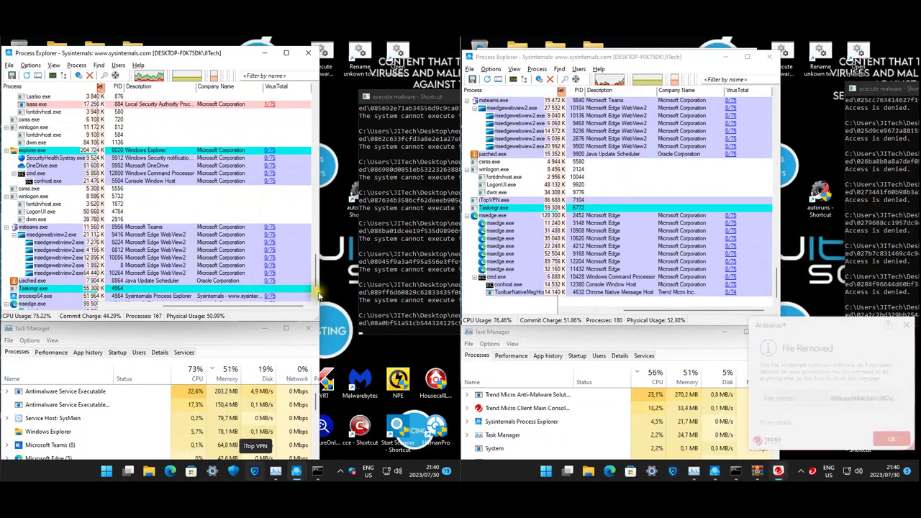
{"action": "scroll", "coordinate": [316, 295], "scroll_direction": "down", "scroll_amount": 2}
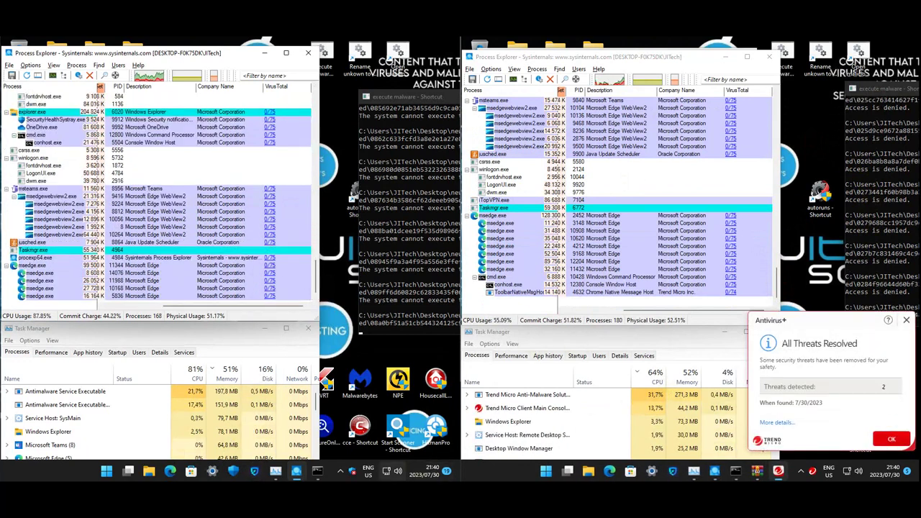
{"action": "left_click", "coordinate": [294, 472]}
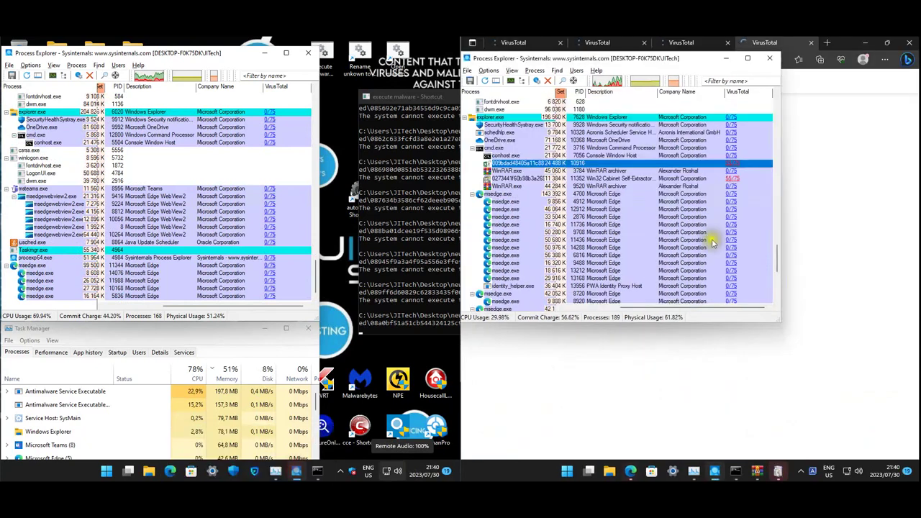
{"action": "left_click", "coordinate": [827, 128]}
{"action": "left_click", "coordinate": [536, 45]}
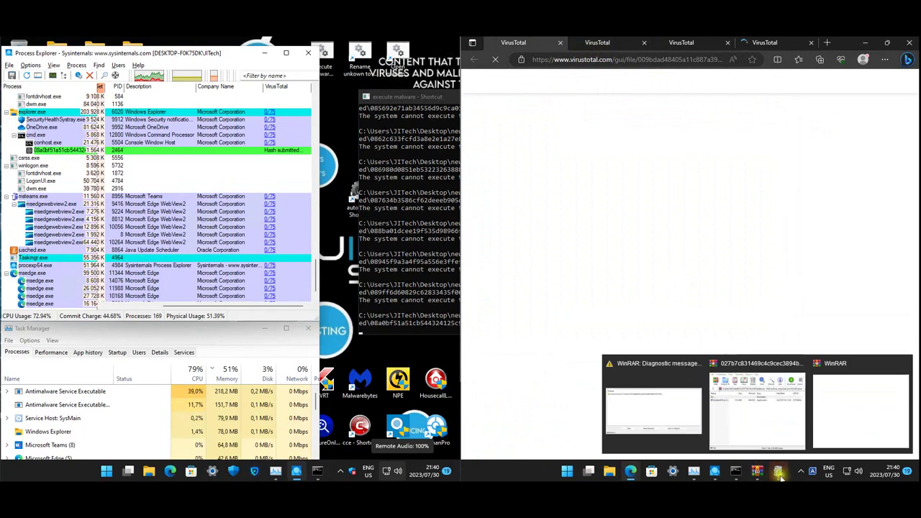
Run the Updated Price application from the open WinRAR archive on the Acronis machine and close the archive and trial-expired windows
{"action": "left_click", "coordinate": [780, 306]}
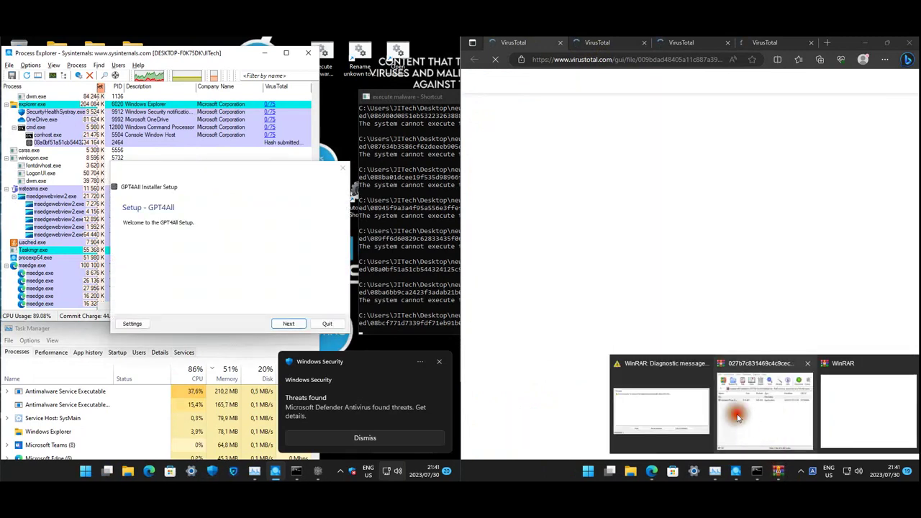
{"action": "left_click", "coordinate": [744, 407]}
{"action": "left_click", "coordinate": [526, 142]}
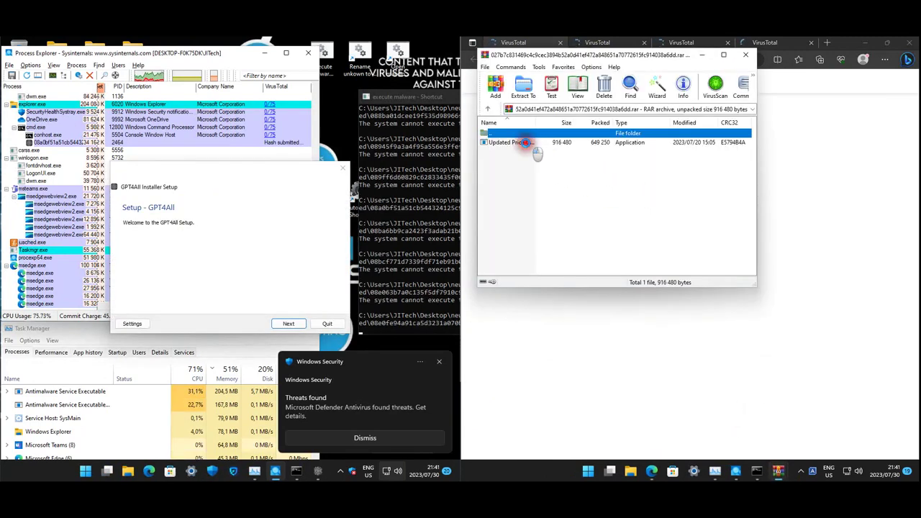
{"action": "left_click", "coordinate": [747, 64]}
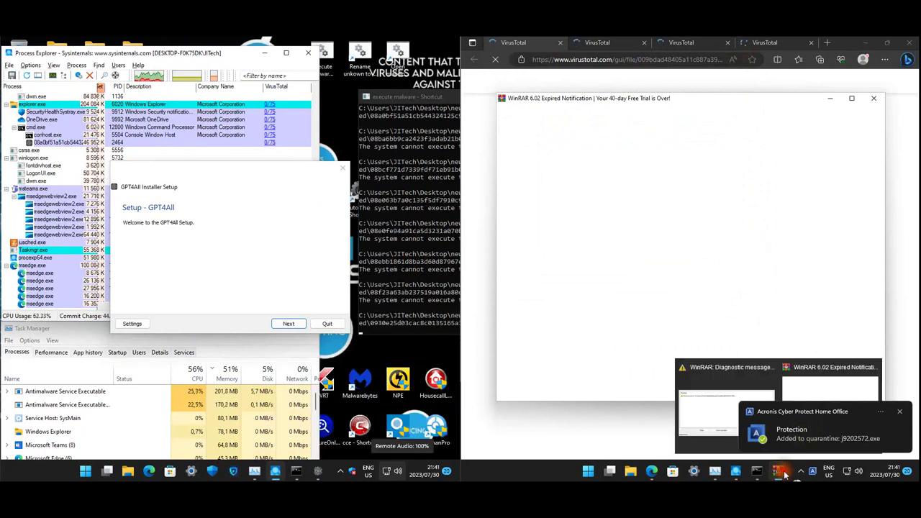
{"action": "left_click", "coordinate": [875, 99]}
Start installing GPT4All on the Windows Security machine with the default folder and the gpt4all component, accepting the license
{"action": "left_click", "coordinate": [290, 324]}
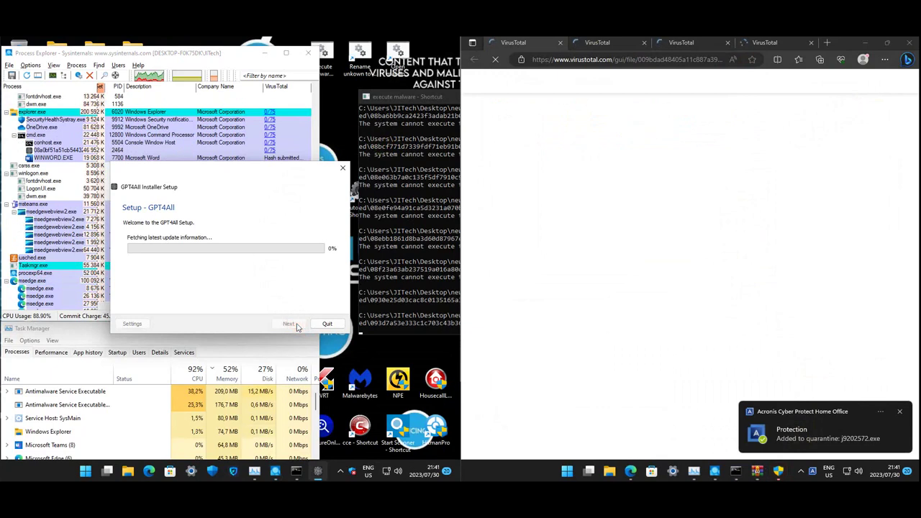
{"action": "left_click", "coordinate": [295, 325]}
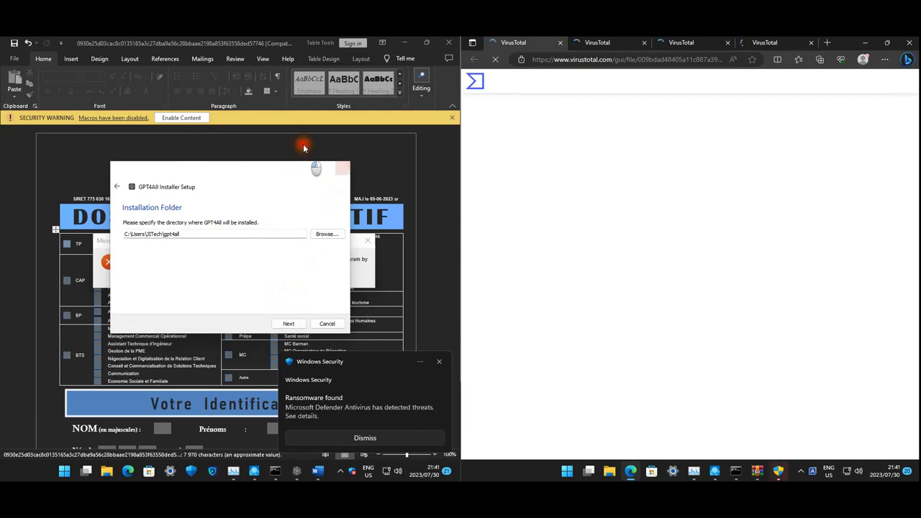
{"action": "left_click", "coordinate": [285, 300]}
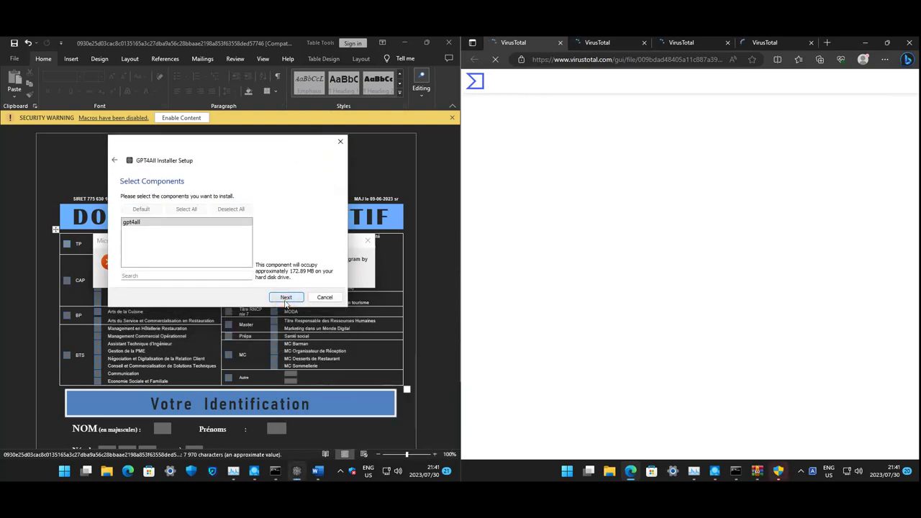
{"action": "left_click", "coordinate": [284, 299]}
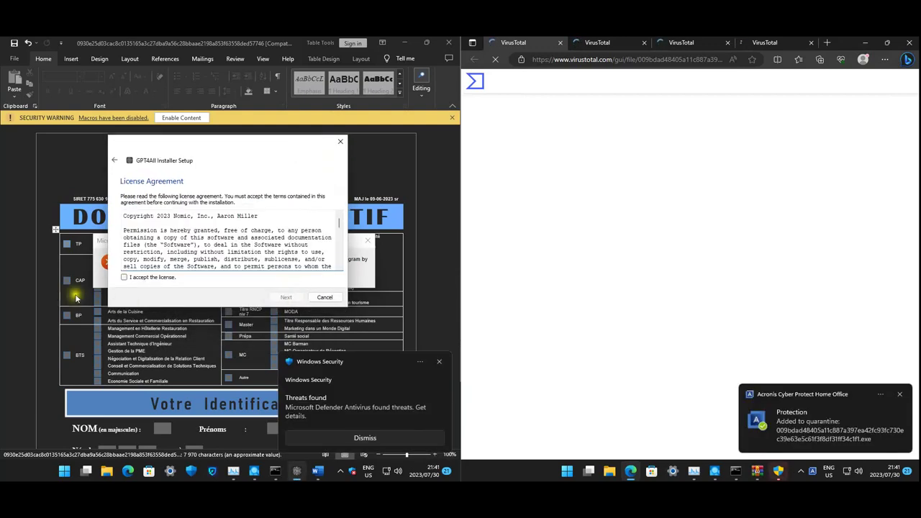
{"action": "left_click", "coordinate": [285, 297]}
{"action": "left_click", "coordinate": [287, 297]}
{"action": "left_click", "coordinate": [290, 297]}
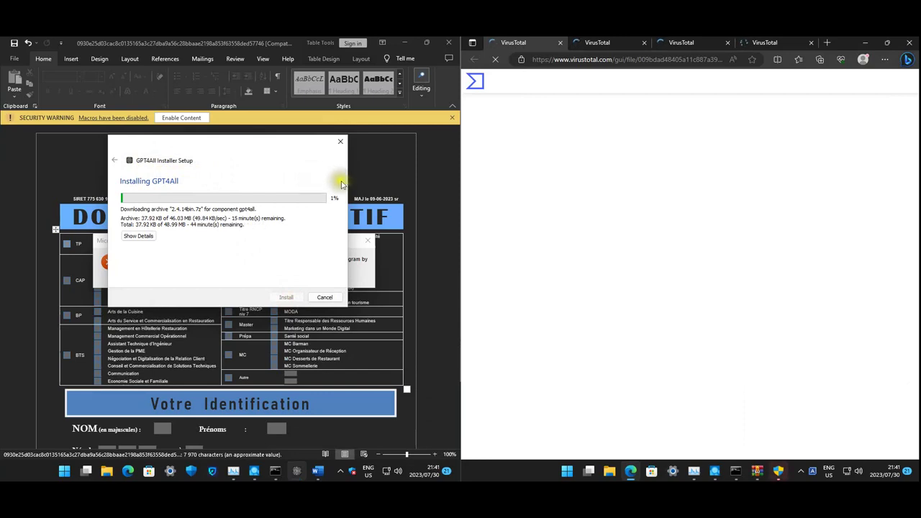
Dismiss the Microsoft Word license error on the Windows Security machine and enable the macro content of the Dossier Administratif document
{"action": "left_click", "coordinate": [199, 117]}
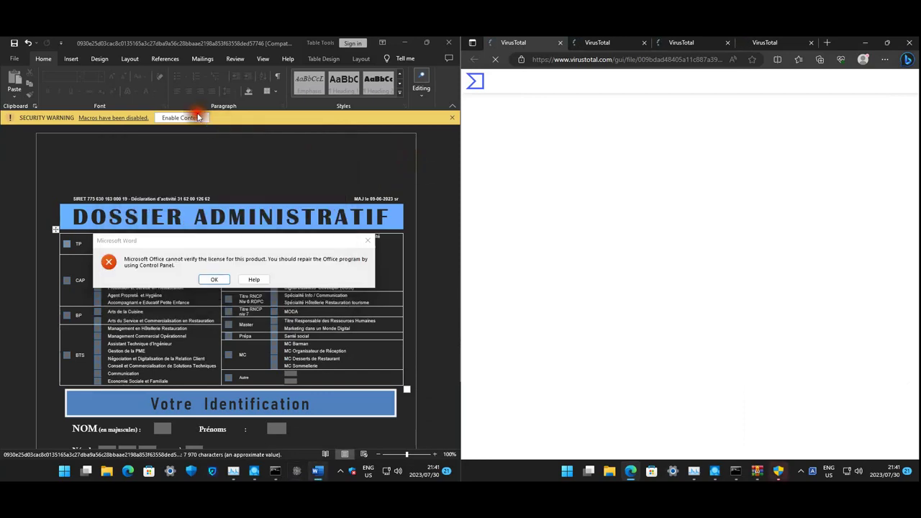
{"action": "left_click", "coordinate": [214, 279]}
{"action": "left_click", "coordinate": [196, 118]}
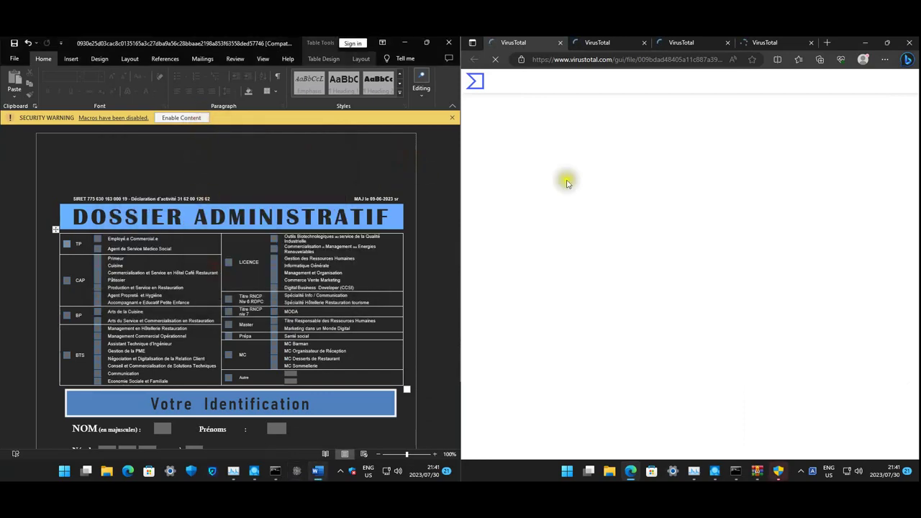
Check each of the four open VirusTotal report tabs on the Acronis machine and return to the first
{"action": "left_click", "coordinate": [611, 41]}
{"action": "left_click", "coordinate": [684, 42]}
{"action": "left_click", "coordinate": [781, 49]}
{"action": "left_click", "coordinate": [536, 45]}
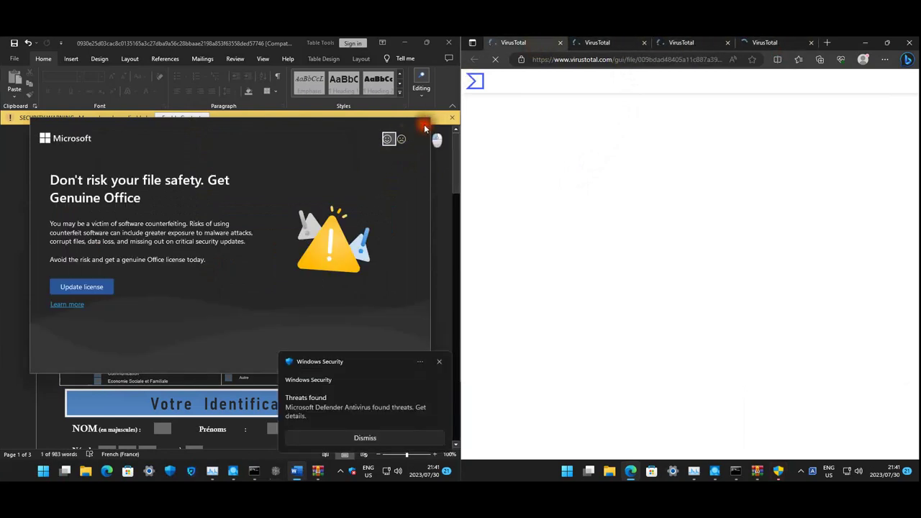
Close the Genuine Office notice on the Windows Security machine and look over the opened Word document
{"action": "left_click", "coordinate": [425, 128]}
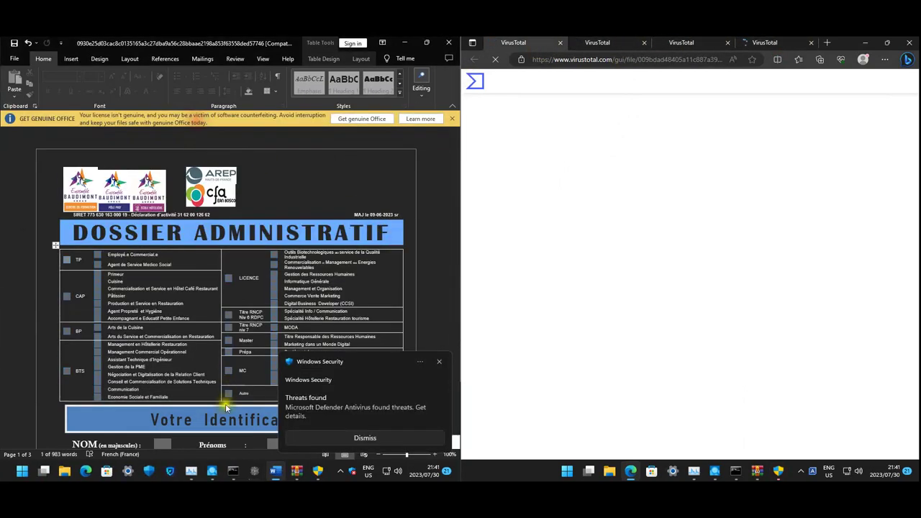
{"action": "scroll", "coordinate": [225, 408], "scroll_direction": "down", "scroll_amount": 1}
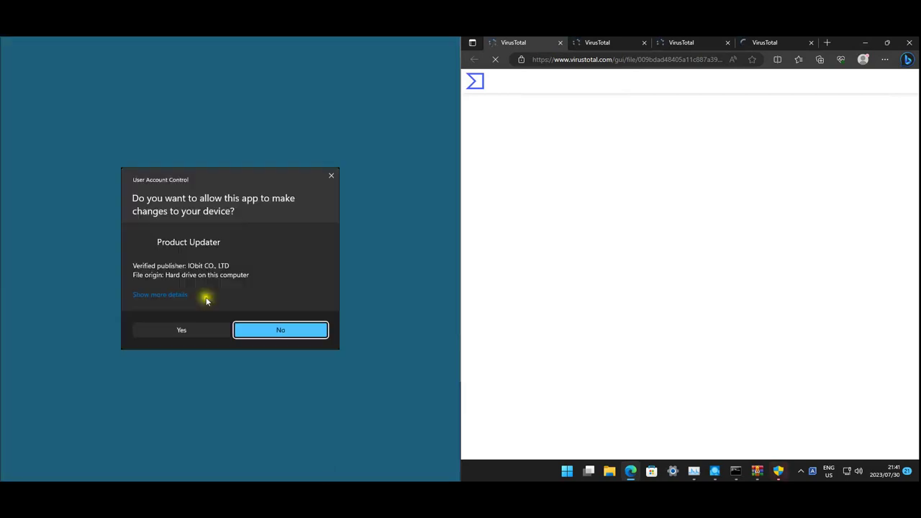
Allow the elevation requests on both machines, including IObit's Product Updater, and acknowledge Trend Micro's Suspicious File Blocked alert
{"action": "left_click", "coordinate": [186, 331]}
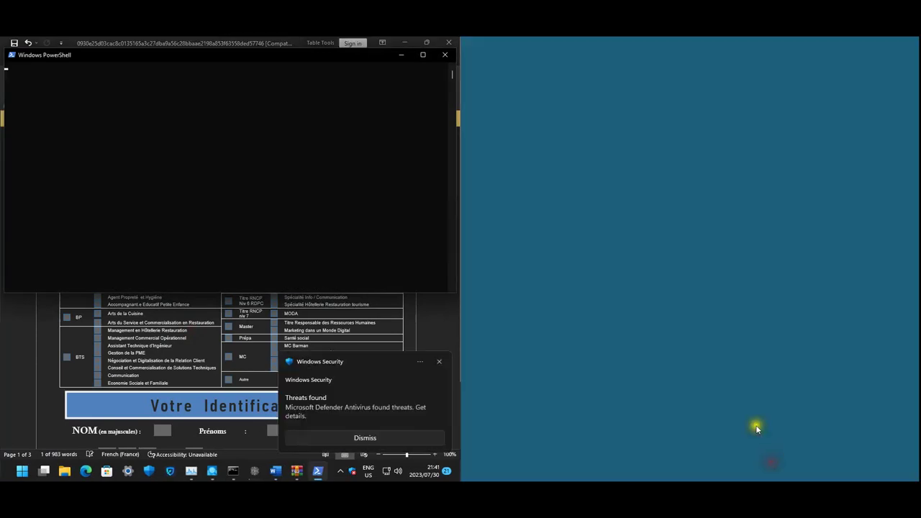
{"action": "left_click", "coordinate": [641, 330]}
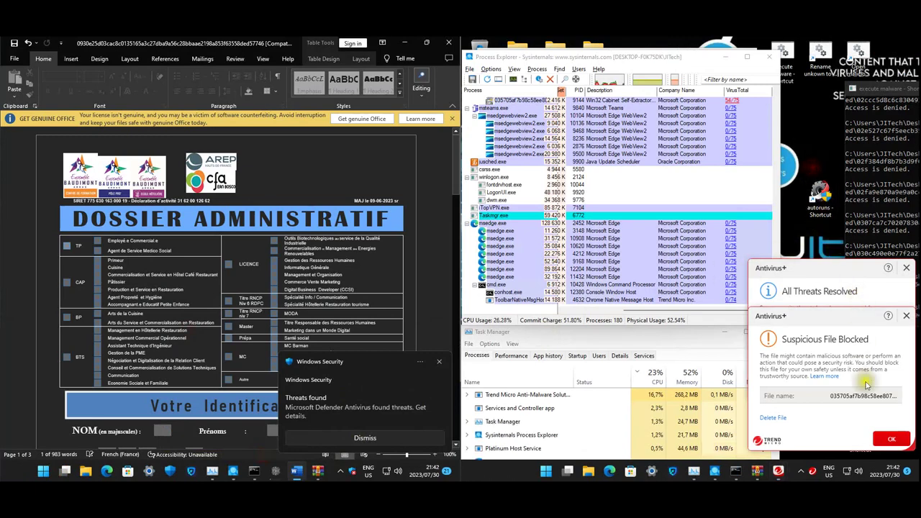
{"action": "left_click", "coordinate": [891, 440]}
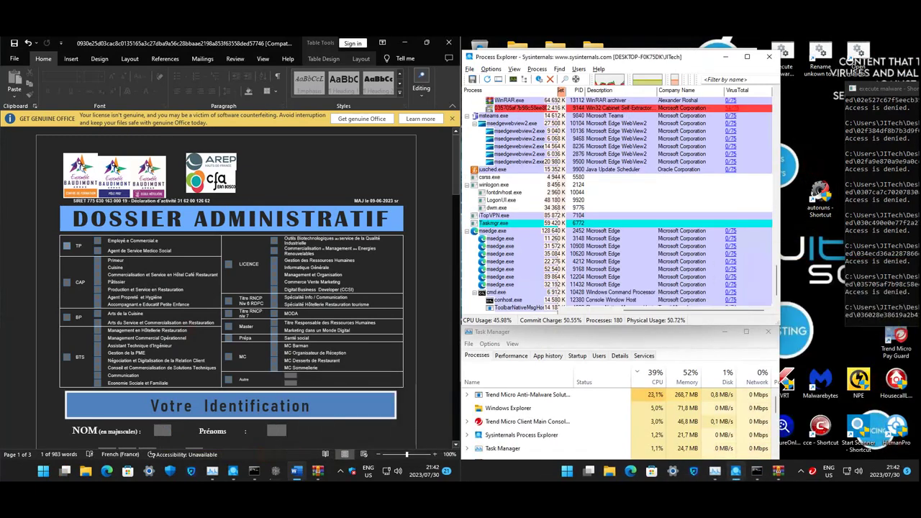
On the Acronis machine, examine the security vendors' verdicts in the first VirusTotal report, including the TrendMicro, Microsoft and Acronis entries
{"action": "key", "text": "alt+Tab"}
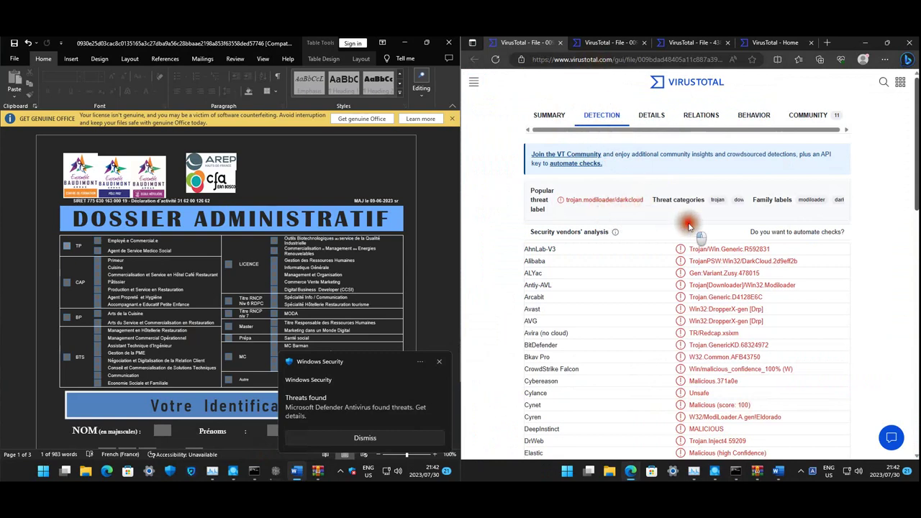
{"action": "scroll", "coordinate": [863, 313], "scroll_direction": "down", "scroll_amount": 5}
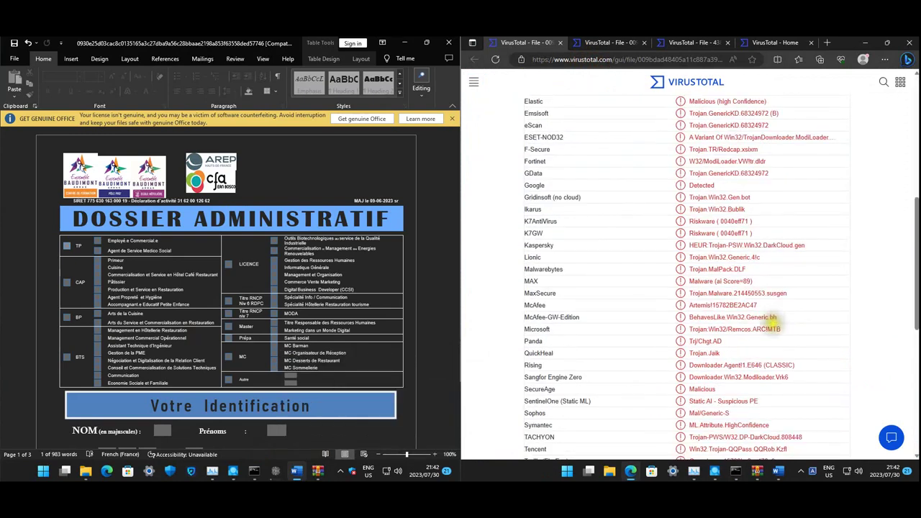
{"action": "scroll", "coordinate": [749, 305], "scroll_direction": "down", "scroll_amount": 3}
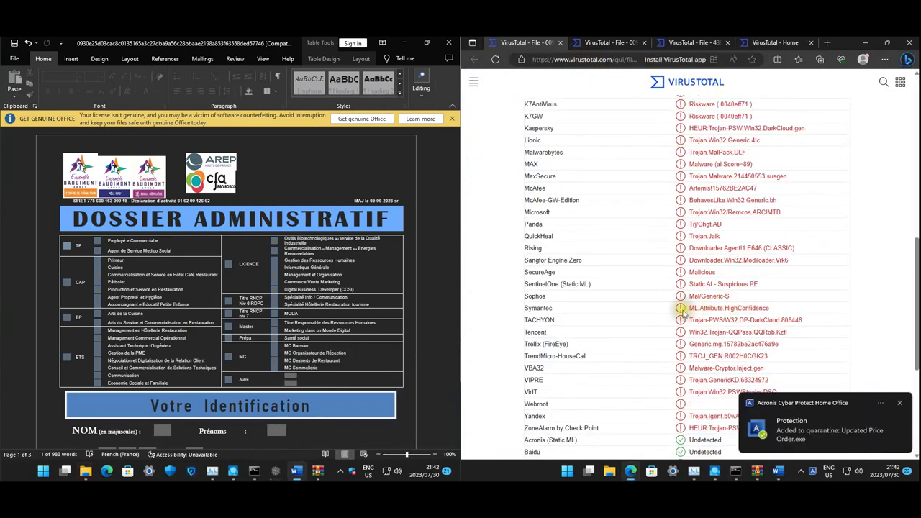
{"action": "scroll", "coordinate": [684, 314], "scroll_direction": "down", "scroll_amount": 1}
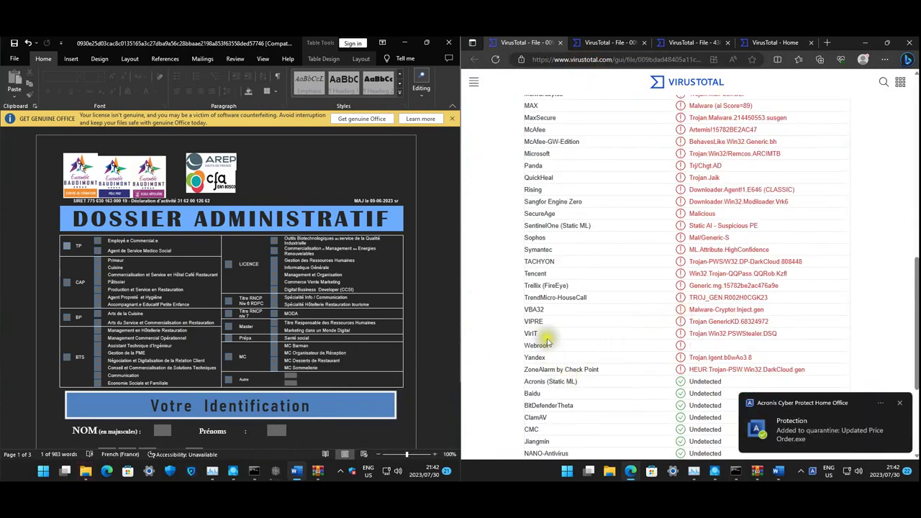
{"action": "scroll", "coordinate": [555, 318], "scroll_direction": "up", "scroll_amount": 10}
{"action": "scroll", "coordinate": [568, 320], "scroll_direction": "down", "scroll_amount": 5}
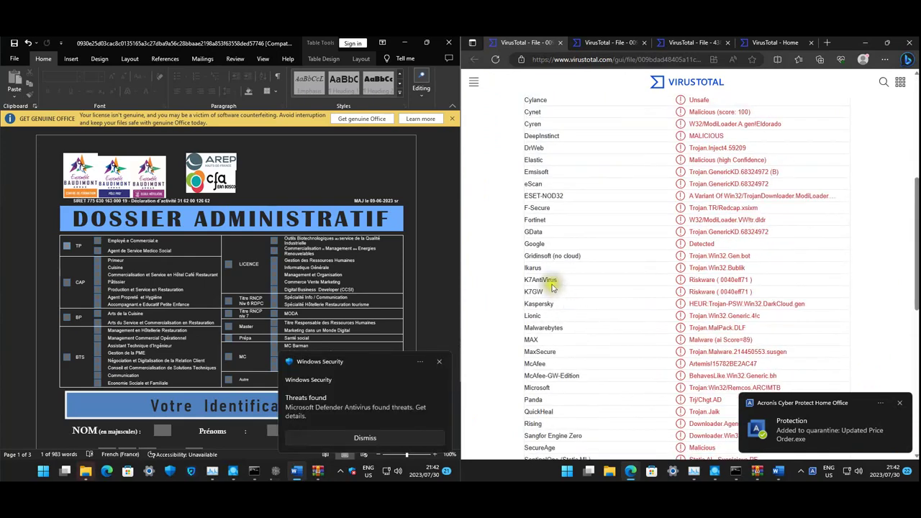
{"action": "scroll", "coordinate": [539, 335], "scroll_direction": "down", "scroll_amount": 3}
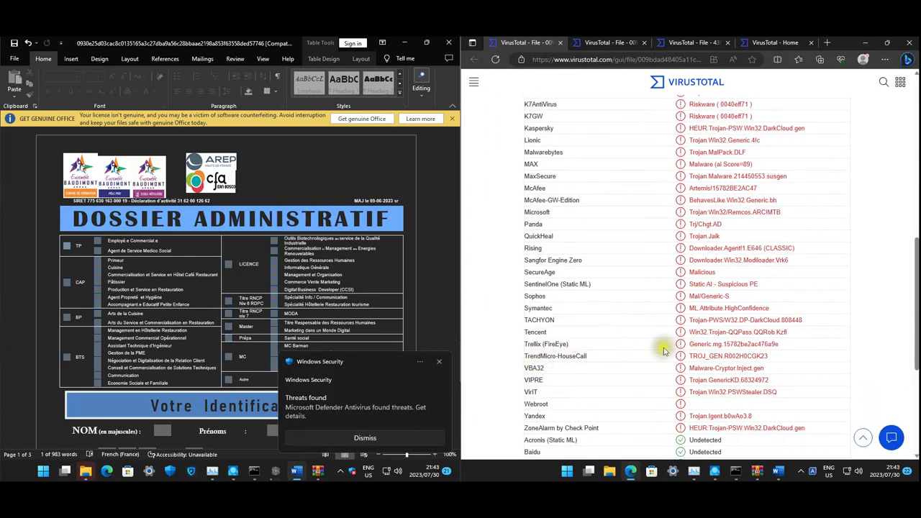
{"action": "scroll", "coordinate": [612, 108], "scroll_direction": "up", "scroll_amount": 10}
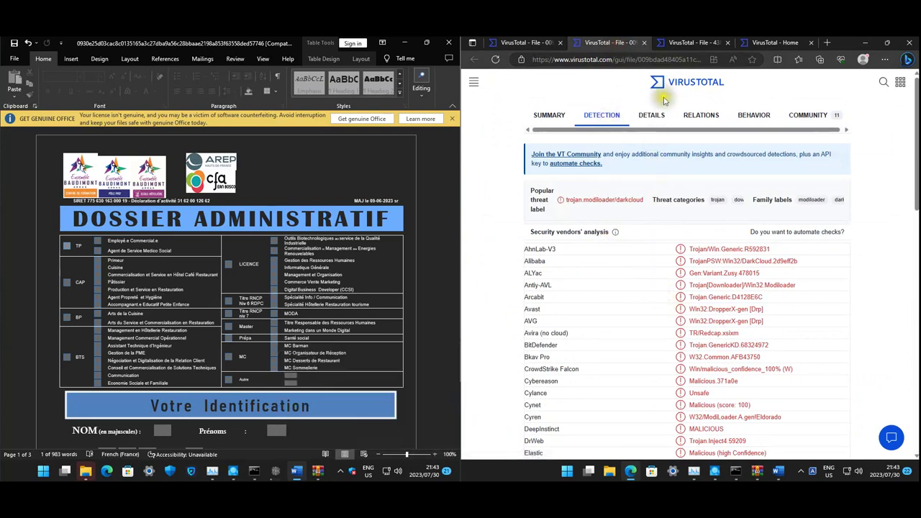
Close the duplicate second VirusTotal report and examine the vendor verdicts in the report for the file starting with 438f016d
{"action": "middle_click", "coordinate": [601, 45]}
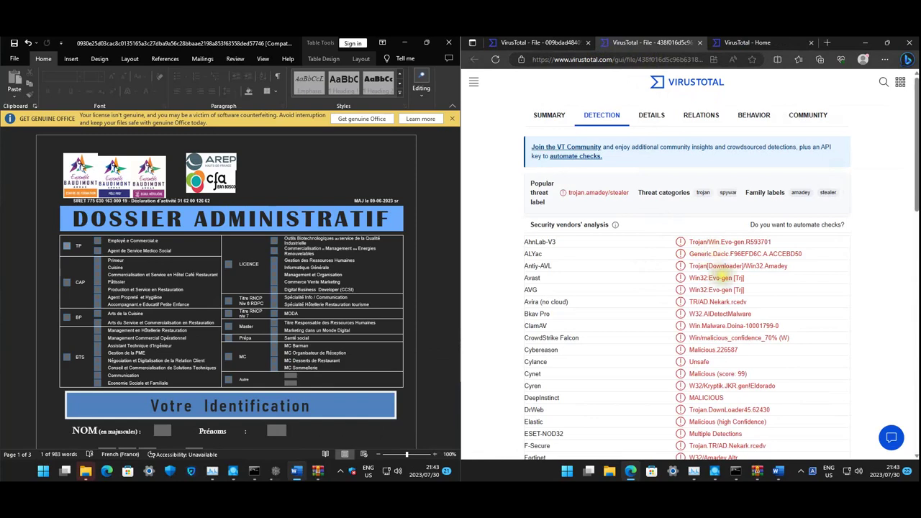
{"action": "scroll", "coordinate": [709, 260], "scroll_direction": "down", "scroll_amount": 3}
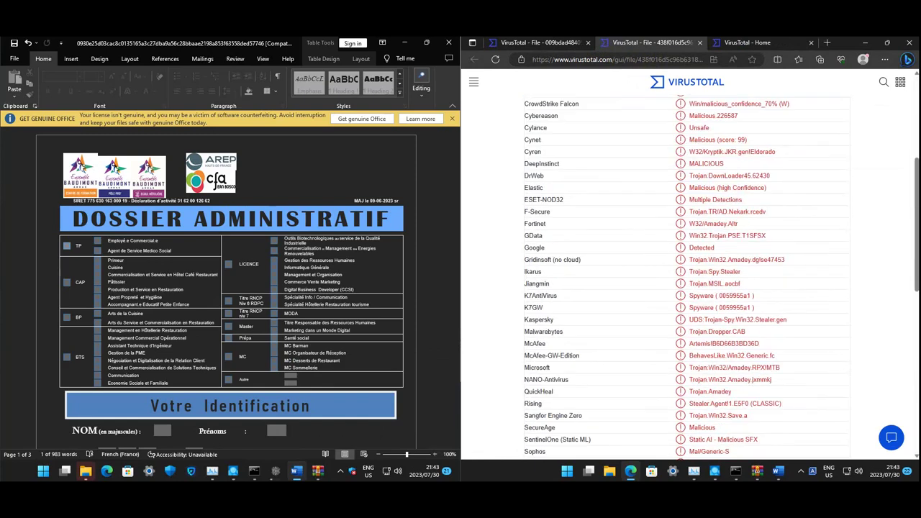
{"action": "scroll", "coordinate": [687, 277], "scroll_direction": "down", "scroll_amount": 3}
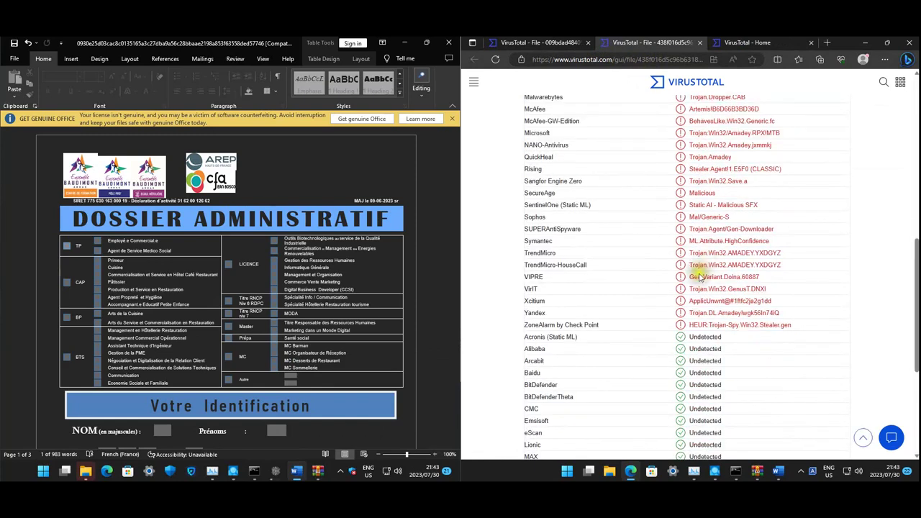
{"action": "scroll", "coordinate": [691, 277], "scroll_direction": "up", "scroll_amount": 10}
Return the VirusTotal home page tab to its previous report and examine the vendors' verdicts on that file
{"action": "left_click", "coordinate": [792, 44]}
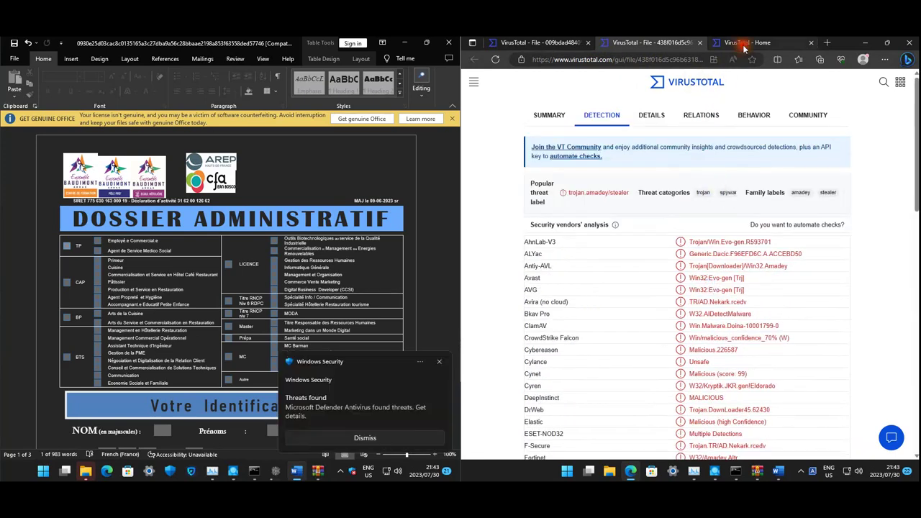
{"action": "left_click", "coordinate": [474, 59]}
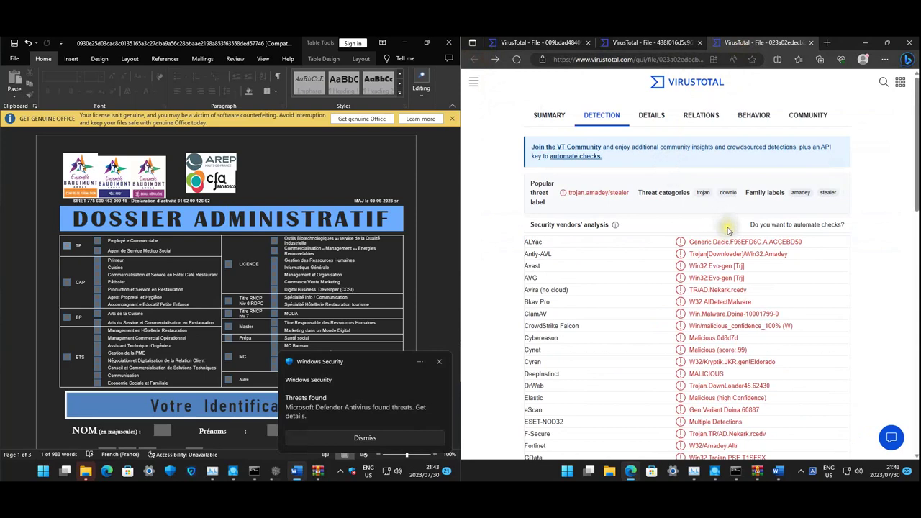
{"action": "scroll", "coordinate": [729, 231], "scroll_direction": "down", "scroll_amount": 1}
{"action": "scroll", "coordinate": [729, 230], "scroll_direction": "down", "scroll_amount": 7}
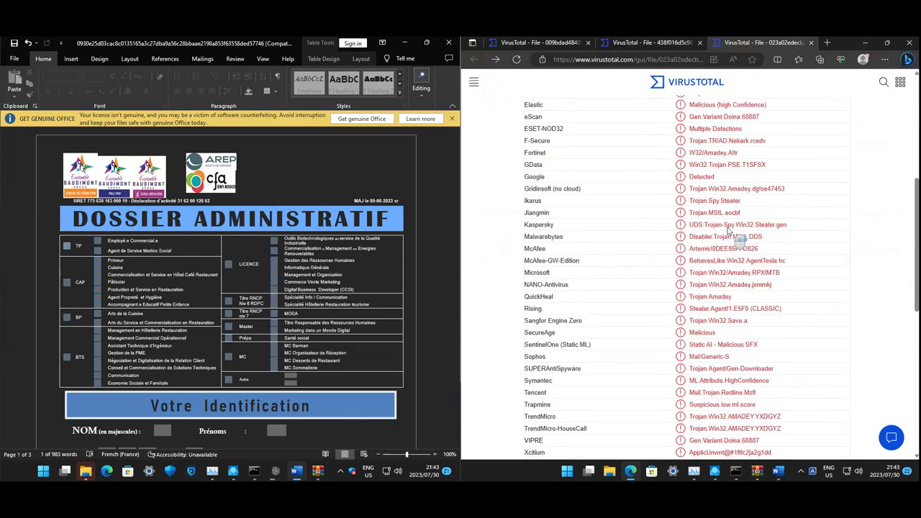
Close the browser with the VirusTotal reports and the marketing assignment Word document on the Acronis machine
{"action": "left_click", "coordinate": [906, 44]}
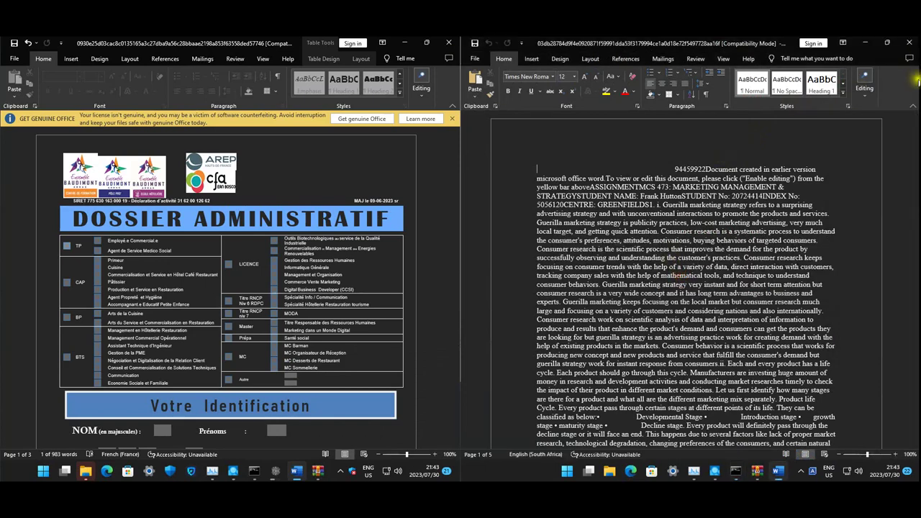
{"action": "left_click", "coordinate": [910, 44]}
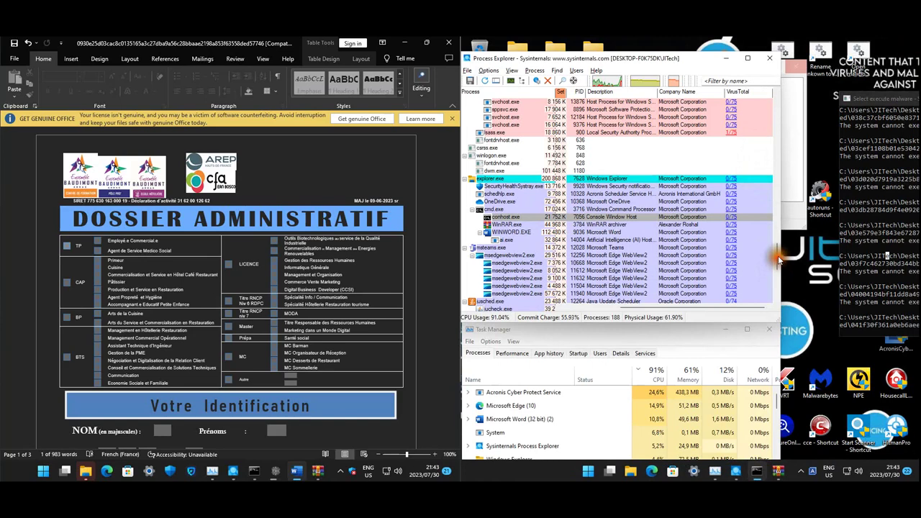
Check the end of the Process Explorer list on the Acronis machine and resume the paused malware execution console
{"action": "left_click_drag", "start_coordinate": [779, 259], "coordinate": [779, 299]}
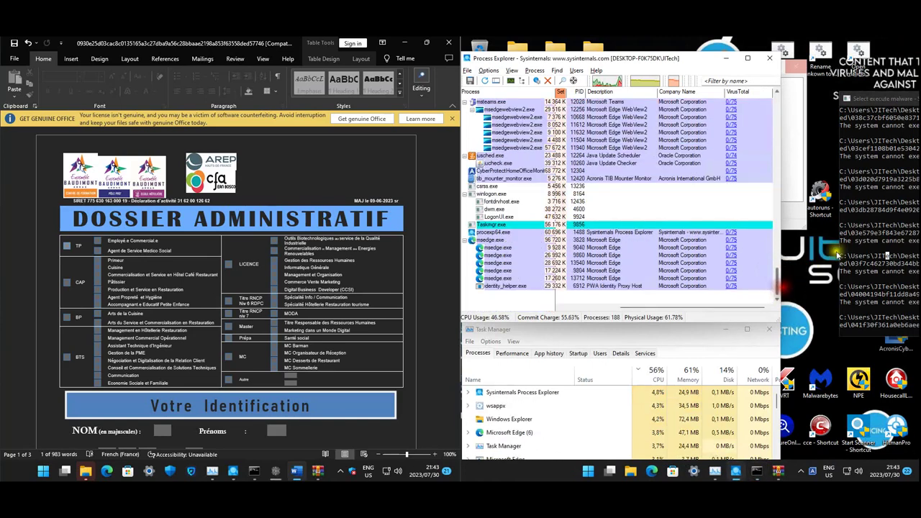
{"action": "left_click", "coordinate": [883, 226]}
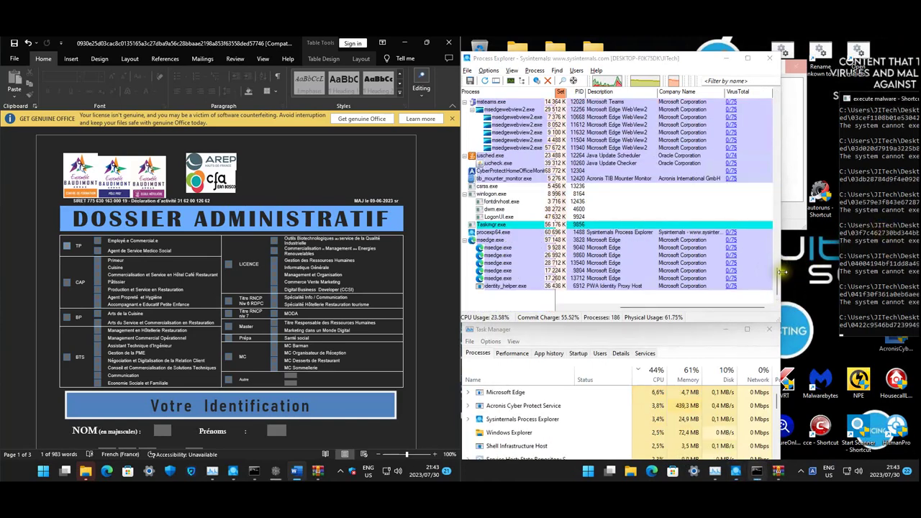
{"action": "mouse_move", "coordinate": [778, 277]}
{"action": "left_mouse_down"}
{"action": "mouse_move", "coordinate": [785, 207]}
{"action": "mouse_move", "coordinate": [778, 278]}
{"action": "left_mouse_up"}
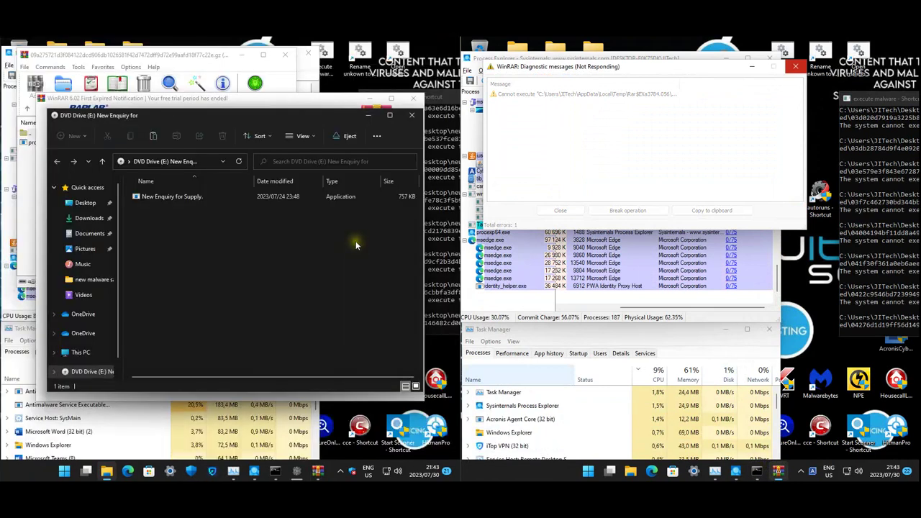
Run New Enquiry for Supply from the mounted DVD drive on the Windows Security machine, and close the drive window and WinRAR trial notice
{"action": "left_click", "coordinate": [226, 199]}
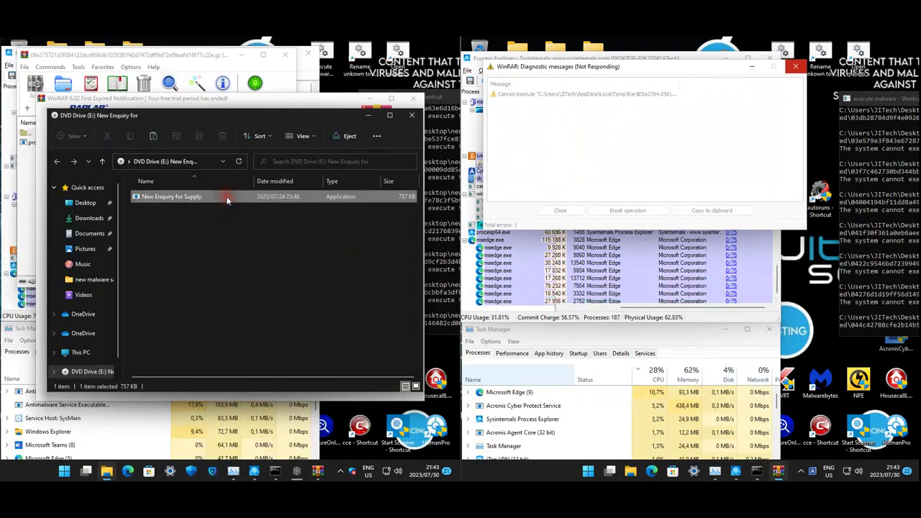
{"action": "double_click", "coordinate": [226, 199]}
{"action": "left_click", "coordinate": [329, 261]}
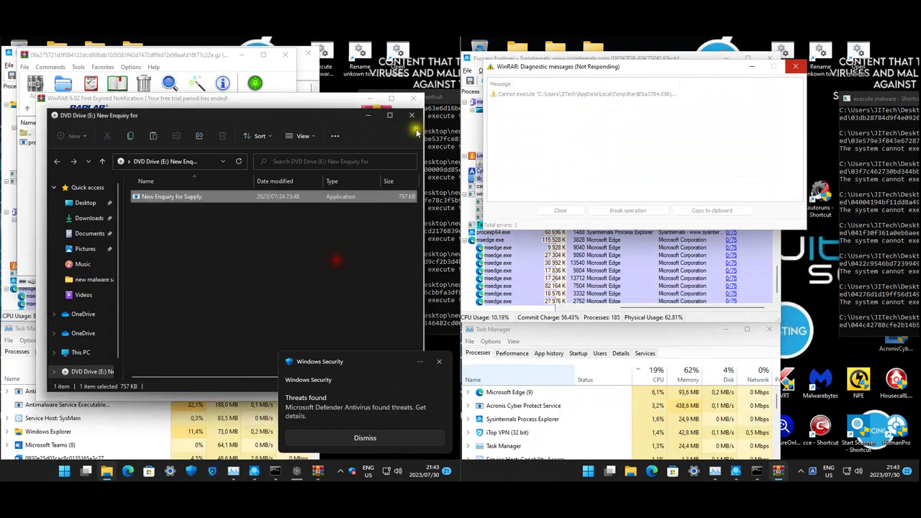
{"action": "left_click", "coordinate": [416, 119]}
{"action": "left_click", "coordinate": [413, 98]}
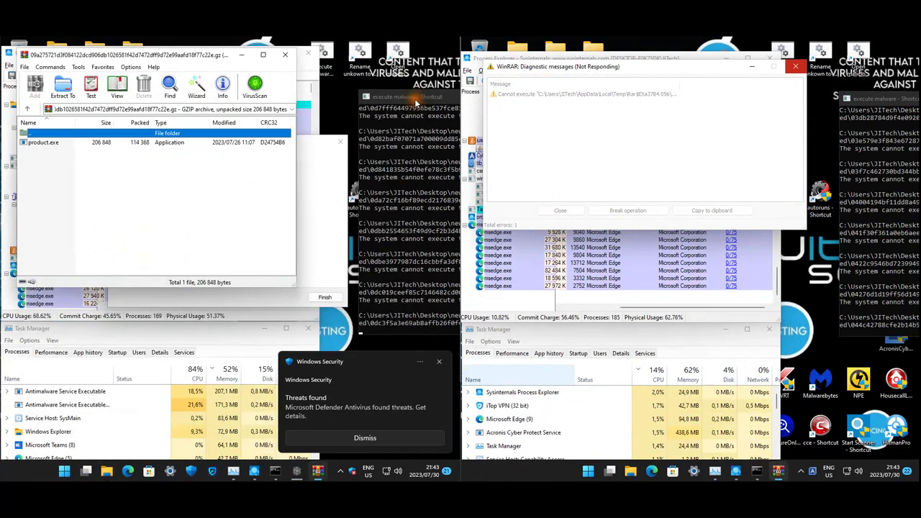
Try to run product.exe from the open GZIP archive, close the WinRAR windows and finish the setup wizard
{"action": "left_click", "coordinate": [130, 144]}
{"action": "double_click", "coordinate": [130, 144]}
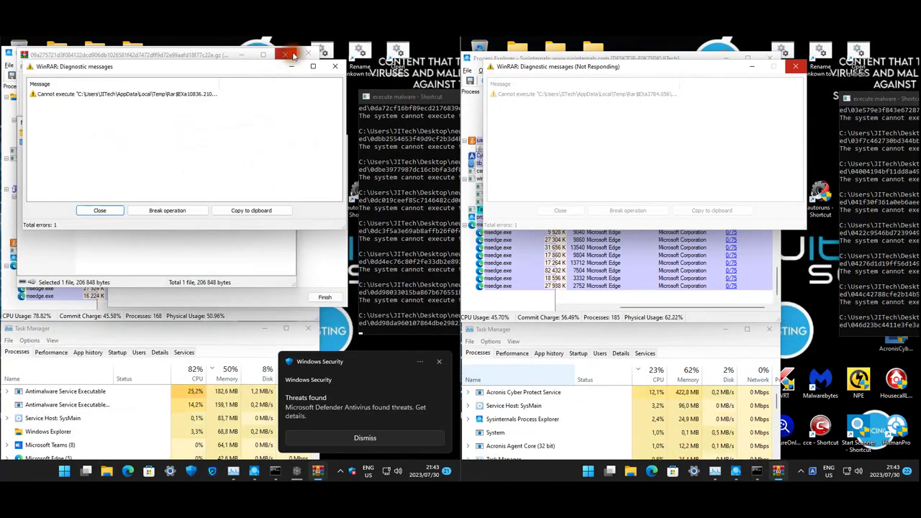
{"action": "left_click", "coordinate": [325, 297]}
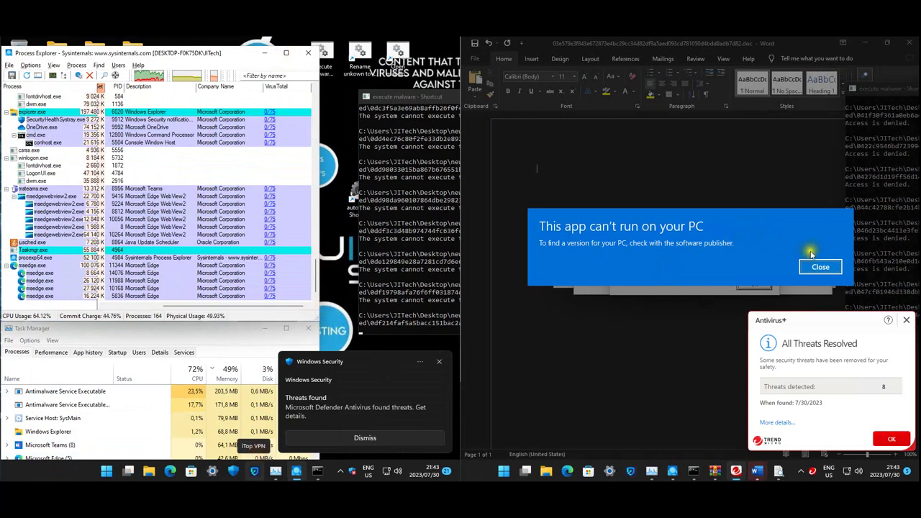
Dismiss the incompatible-app notice and Microsoft Word error dialogs on the Trend Micro machine and enable the blank document's macro content
{"action": "left_click", "coordinate": [819, 267]}
{"action": "left_click", "coordinate": [761, 278]}
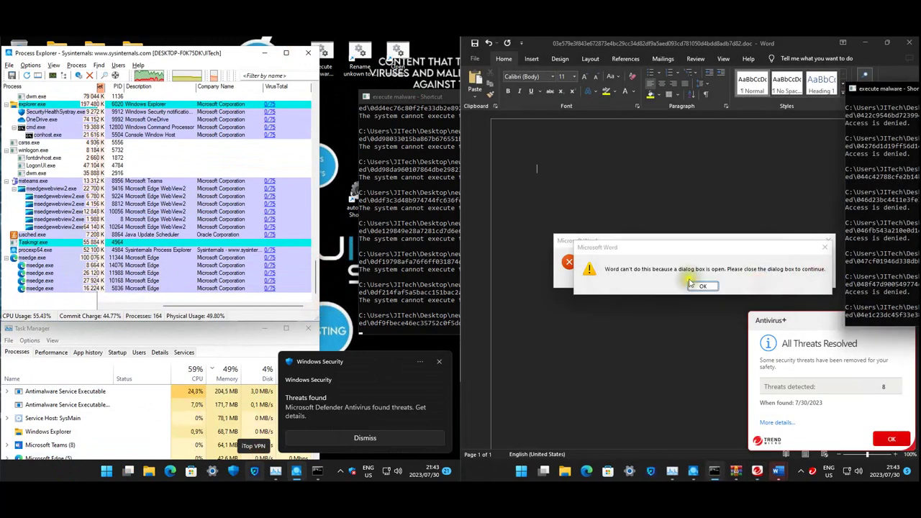
{"action": "left_click", "coordinate": [676, 282]}
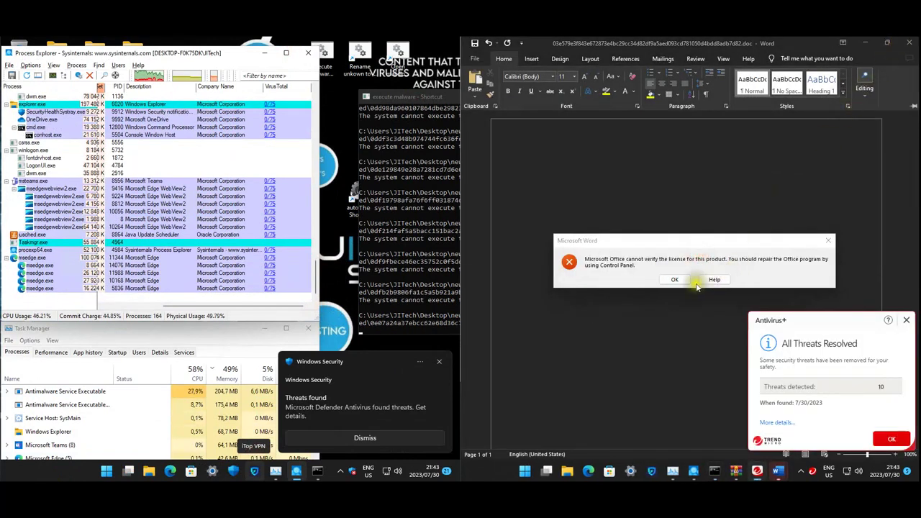
{"action": "left_click", "coordinate": [679, 281]}
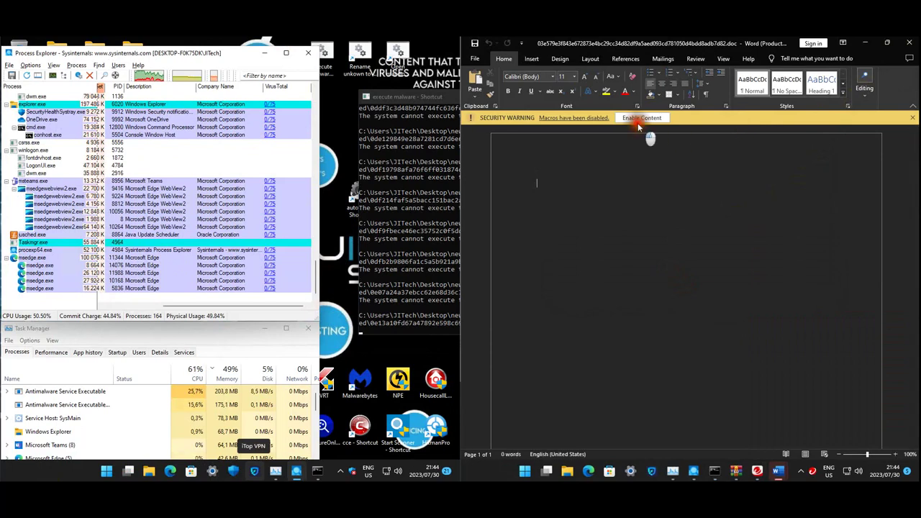
{"action": "left_click", "coordinate": [637, 121]}
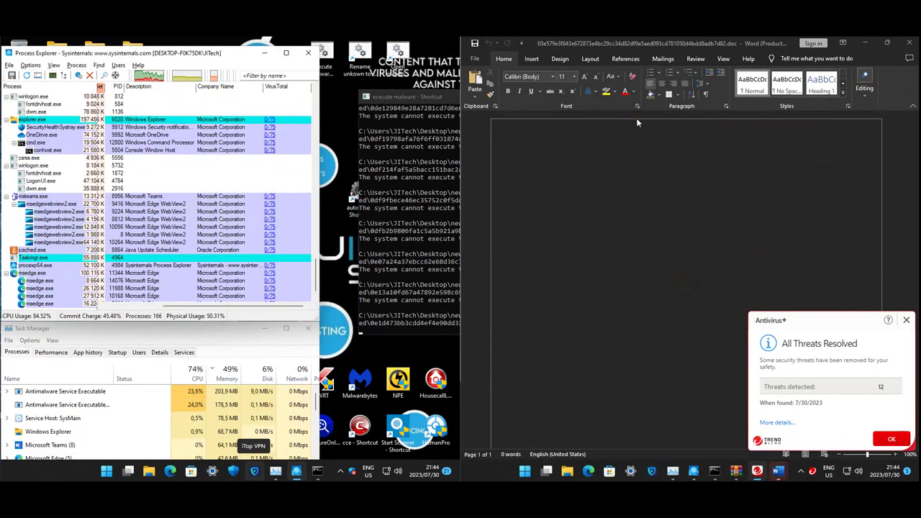
Close the macro-enabled document and the marketing assignment document in Word on the Trend Micro machine
{"action": "left_click", "coordinate": [912, 42]}
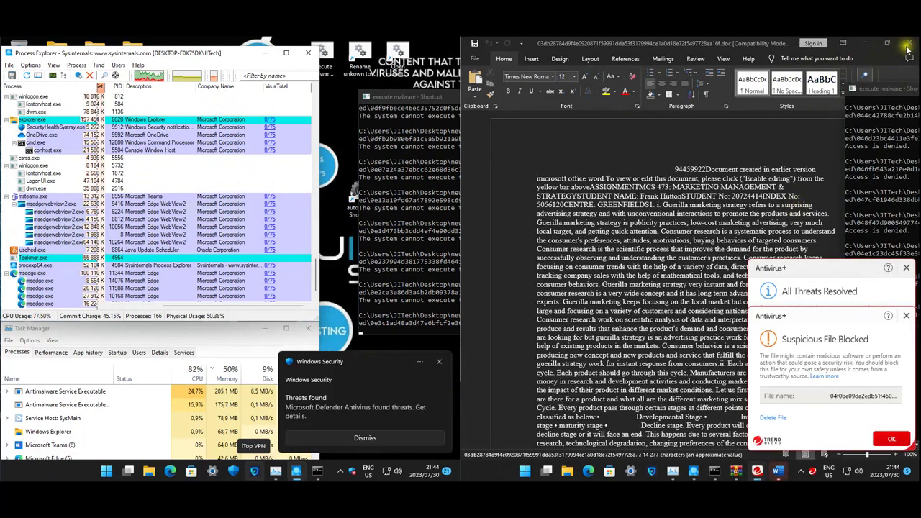
{"action": "left_click", "coordinate": [908, 45]}
{"action": "left_click", "coordinate": [907, 44]}
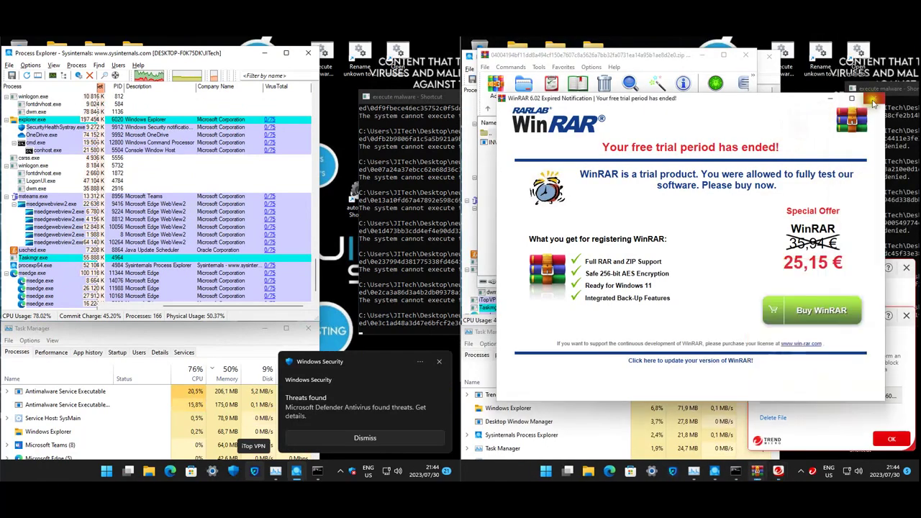
Dismiss the WinRAR trial notice and try to run the INV-Details-JUL application from the ZIP archive, entering the archive password
{"action": "key", "text": "Escape"}
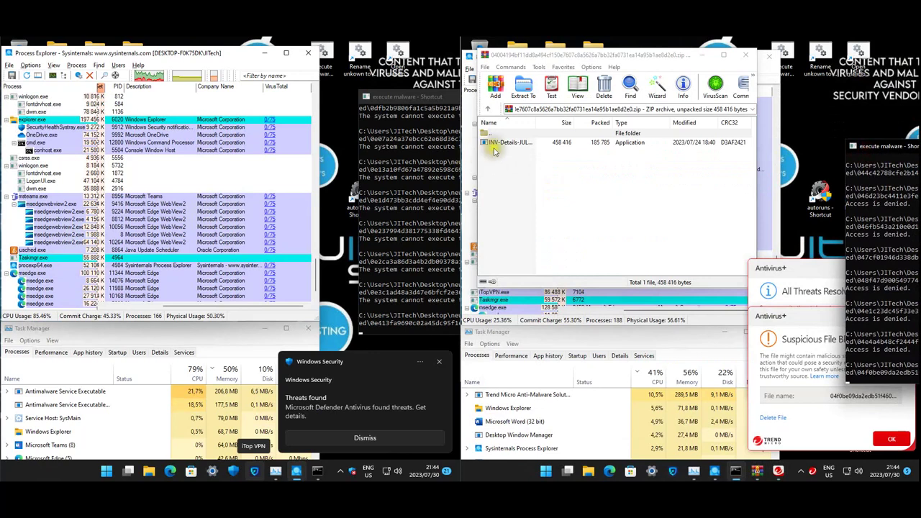
{"action": "double_click", "coordinate": [508, 143]}
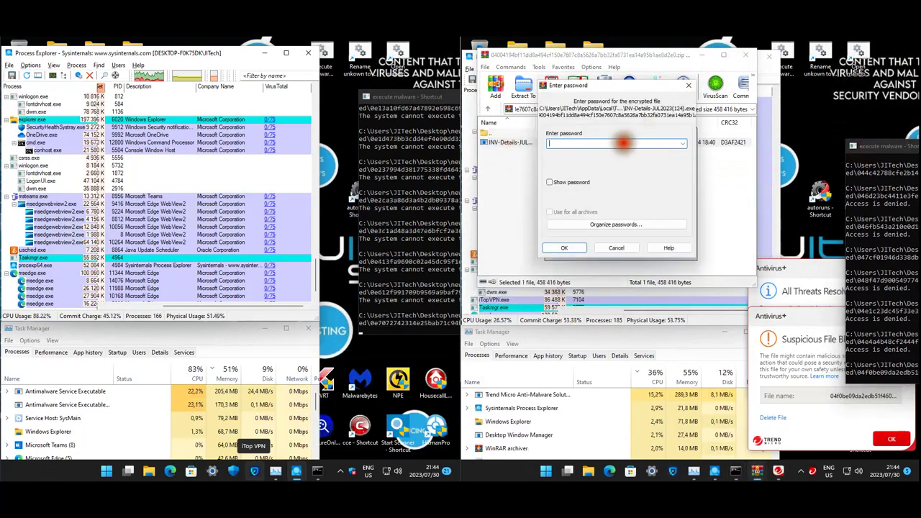
{"action": "type", "text": "infected"}
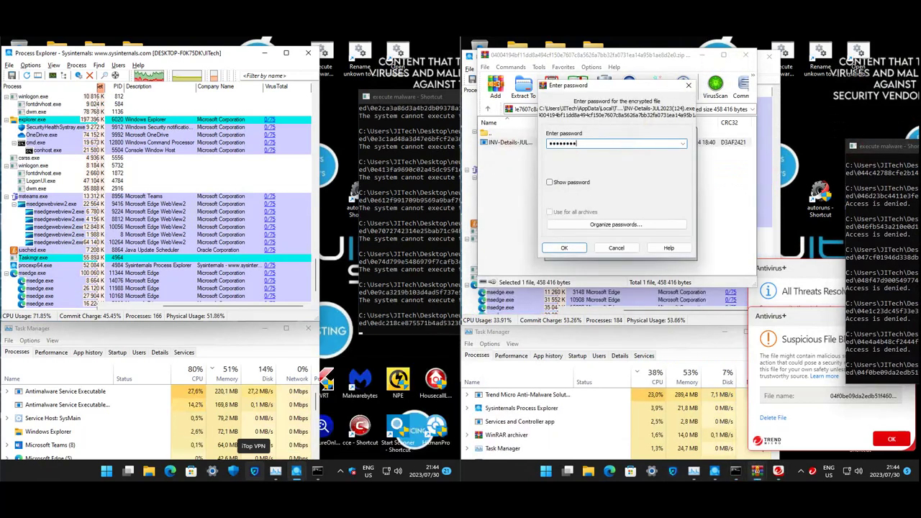
{"action": "key", "text": "Return"}
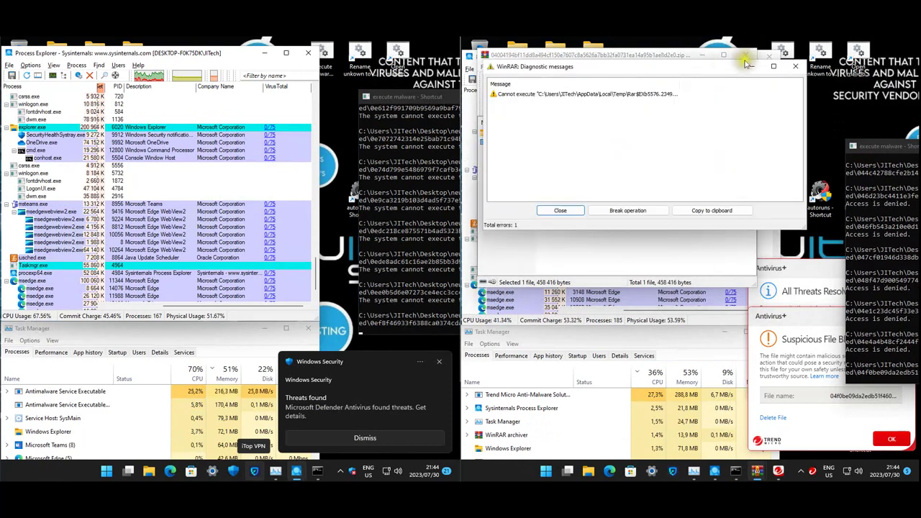
Close the ZIP archive's WinRAR windows and the remaining RAR archive containing the Install Aigoogle folder on the Trend Micro machine
{"action": "left_click", "coordinate": [746, 55]}
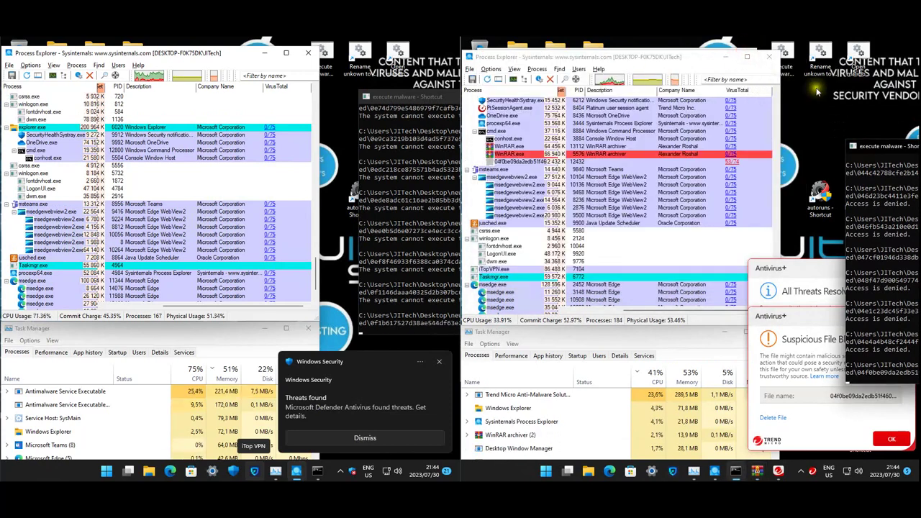
{"action": "left_click", "coordinate": [756, 471]}
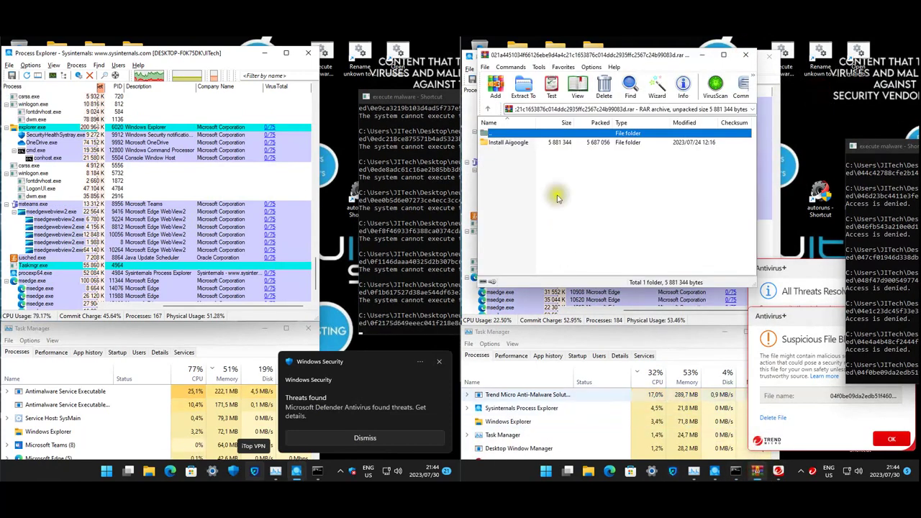
{"action": "left_click", "coordinate": [745, 55]}
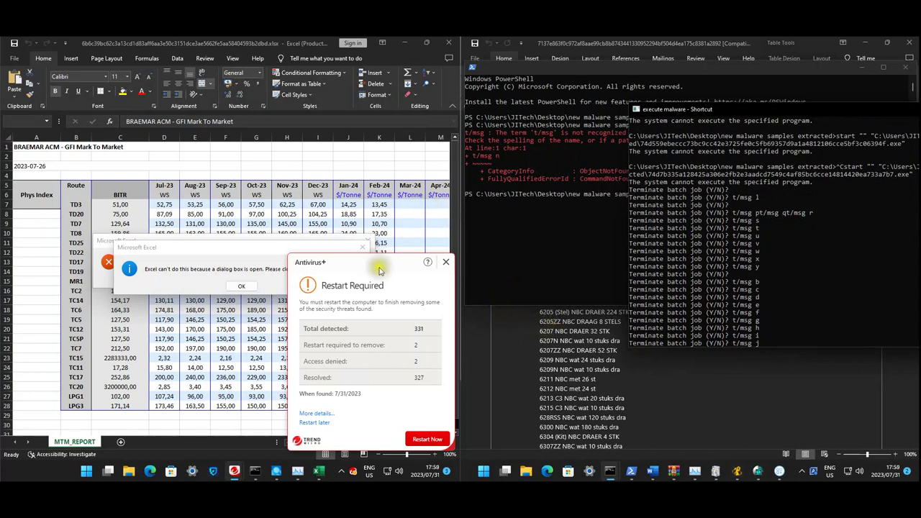
Bring up the malware execution console on the Trend Micro machine and dismiss the incompatible-app notice
{"action": "left_click", "coordinate": [257, 475]}
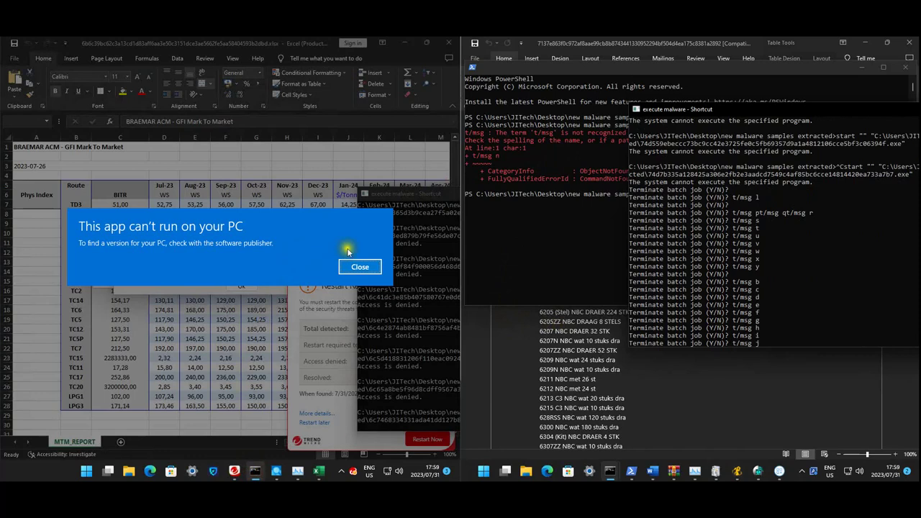
{"action": "left_click", "coordinate": [360, 267]}
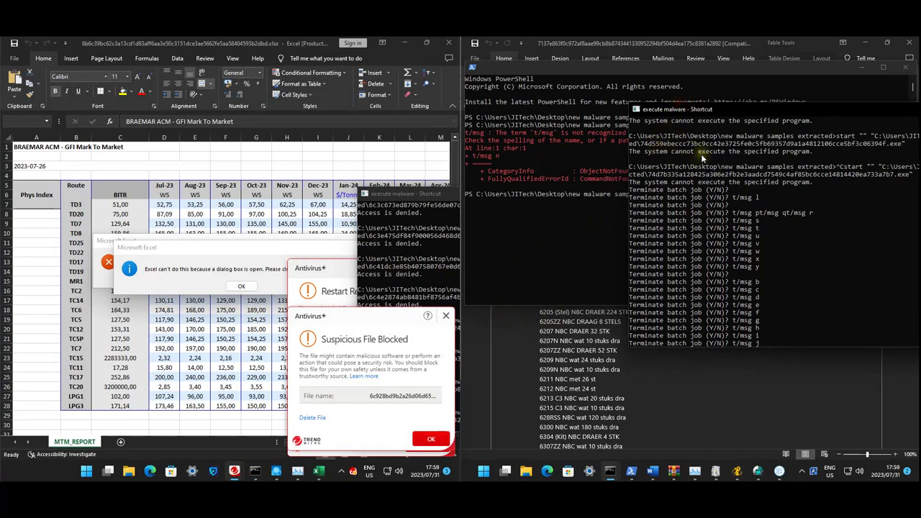
Examine the malware execution console, the curl download console and the PowerShell output on the Acronis machine, moving windows aside as needed
{"action": "left_click_drag", "start_coordinate": [763, 115], "coordinate": [579, 107]}
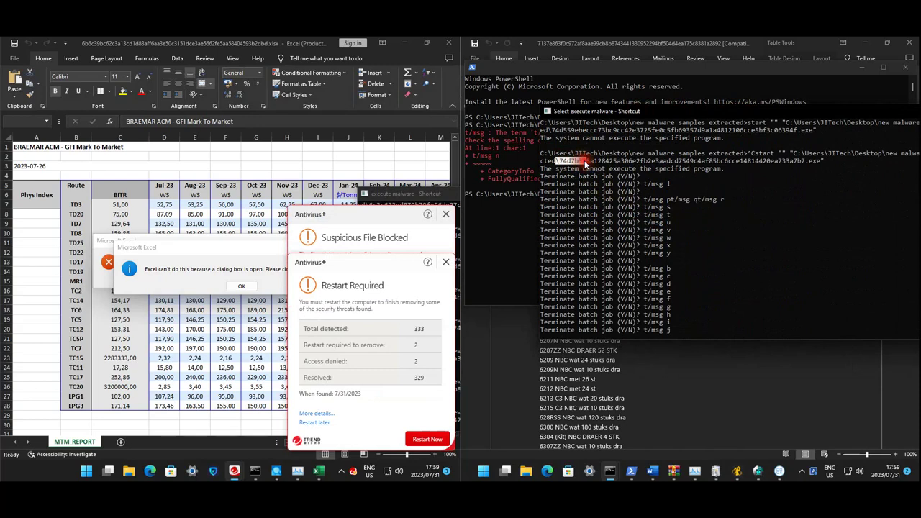
{"action": "left_click_drag", "start_coordinate": [605, 113], "coordinate": [780, 116]}
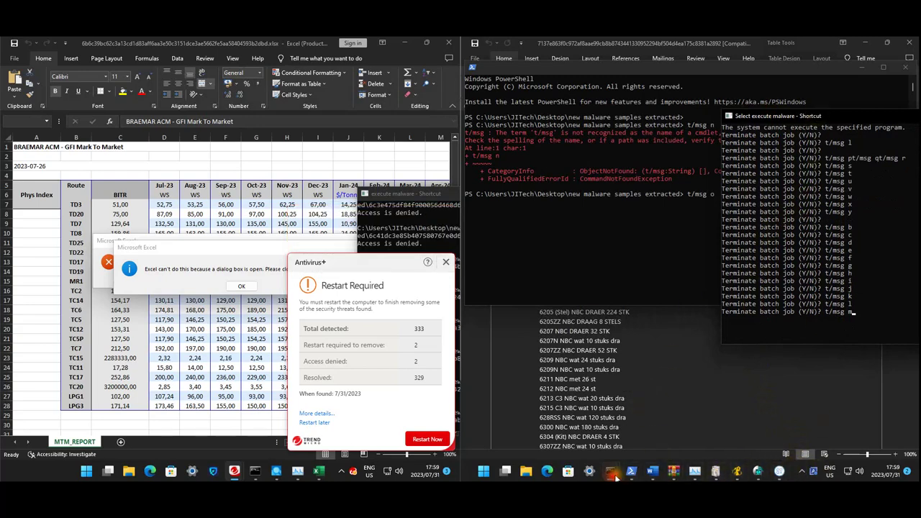
{"action": "mouse_move", "coordinate": [611, 471]}
{"action": "left_click", "coordinate": [562, 424]}
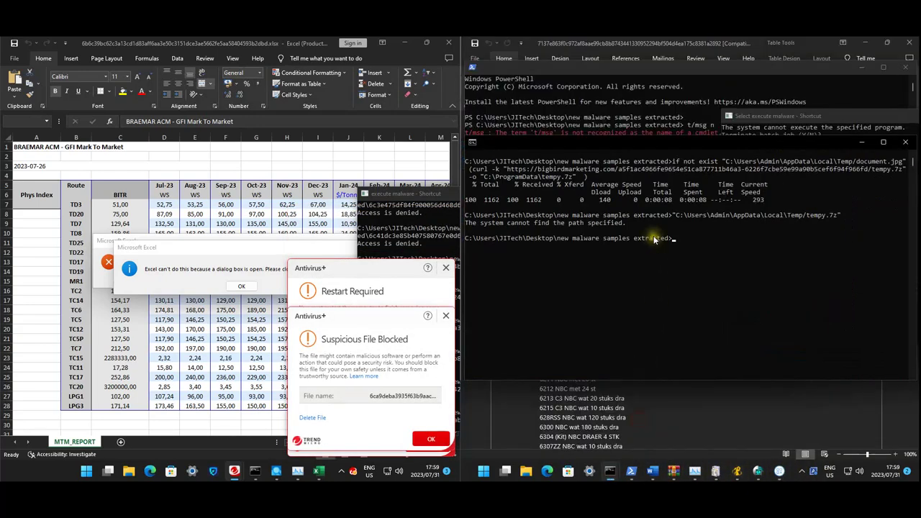
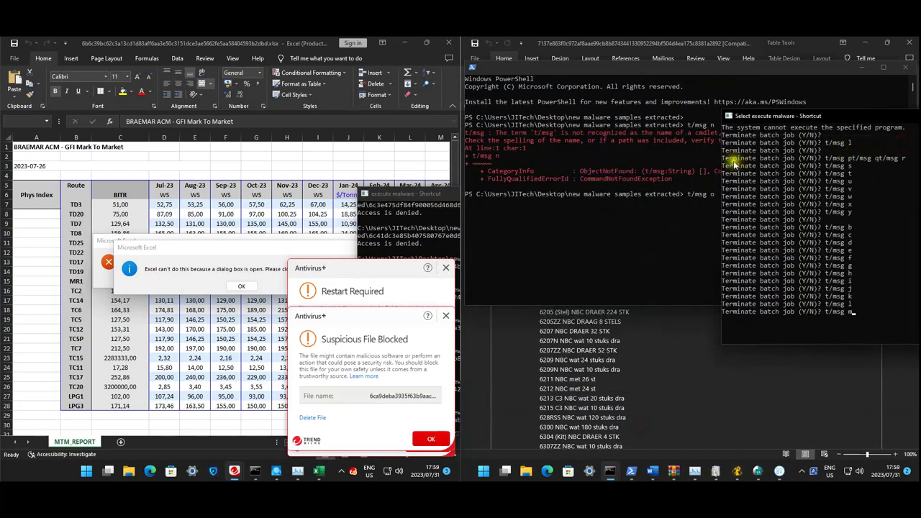
{"action": "left_click_drag", "start_coordinate": [744, 120], "coordinate": [757, 167]}
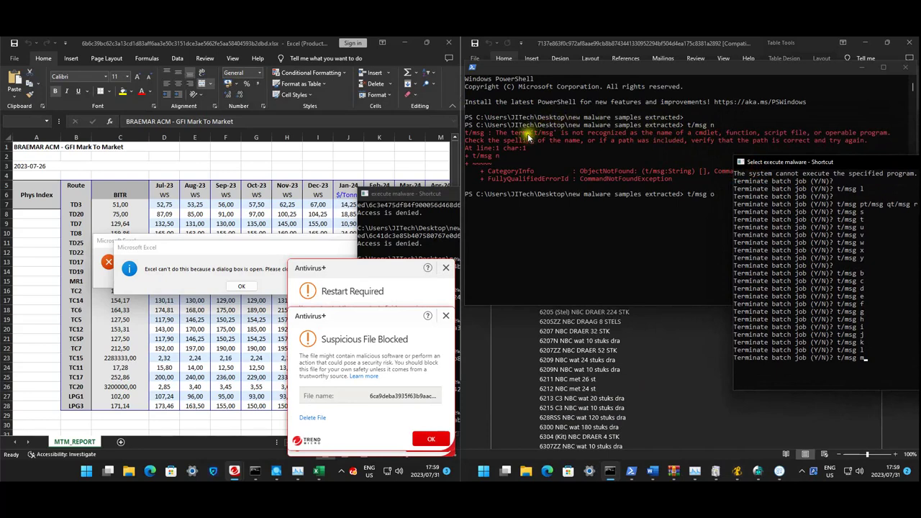
{"action": "left_click_drag", "start_coordinate": [776, 167], "coordinate": [704, 165]}
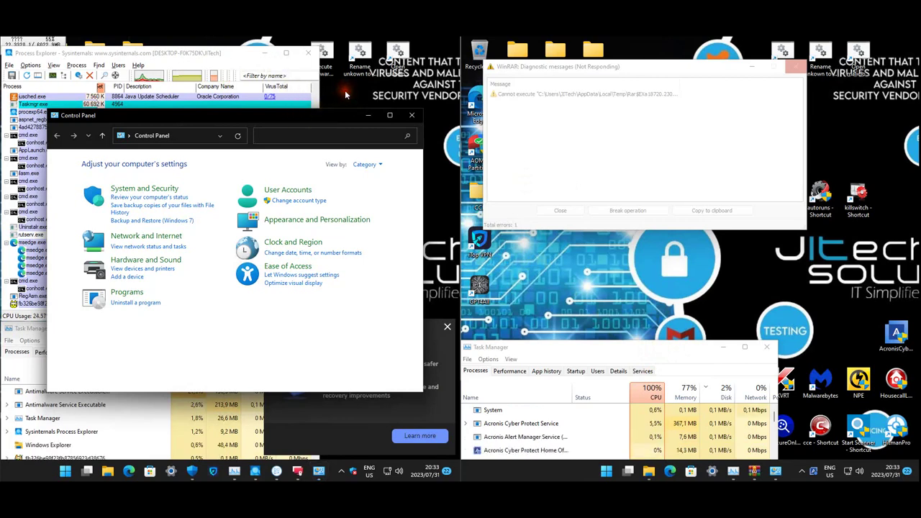
Open the VirusTotal reports of the SputnikFlashPlayer Module and fb326be98f23 processes from Process Explorer on the Windows Security machine
{"action": "left_click", "coordinate": [222, 56]}
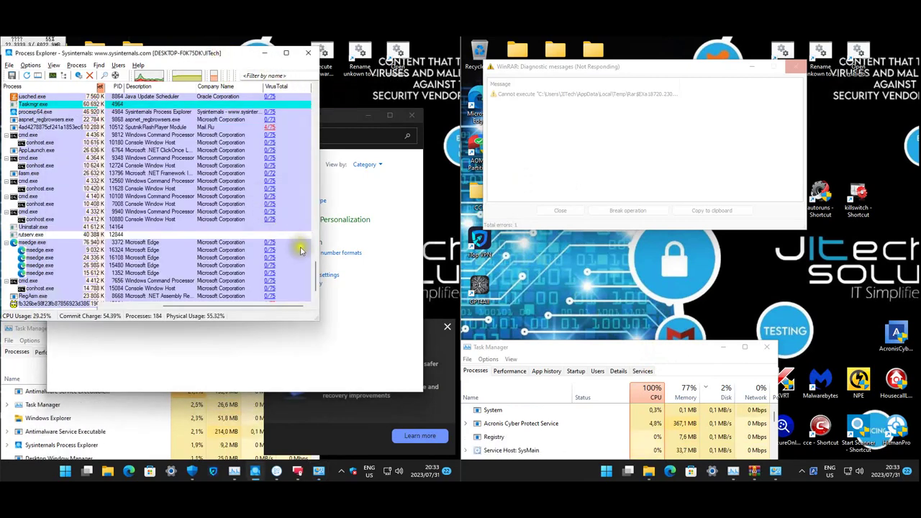
{"action": "left_click_drag", "start_coordinate": [317, 277], "coordinate": [316, 287]}
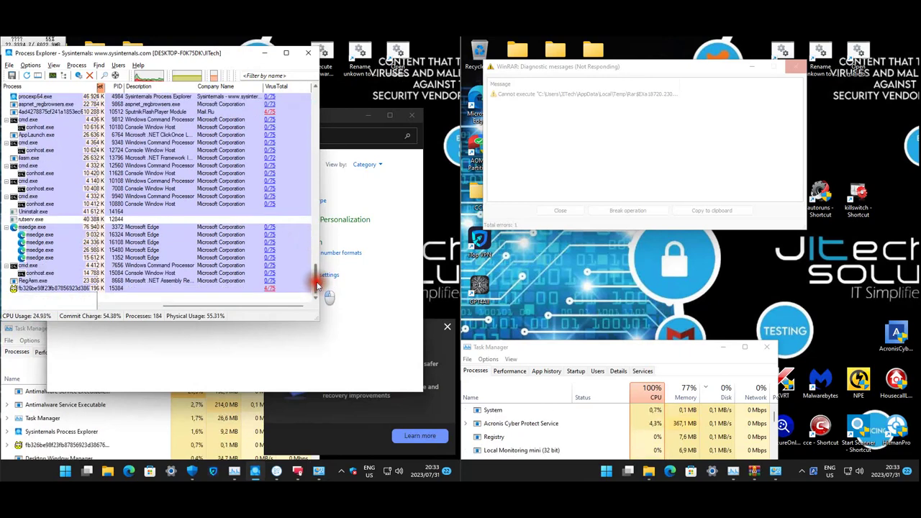
{"action": "mouse_move", "coordinate": [317, 286]}
{"action": "left_mouse_down"}
{"action": "mouse_move", "coordinate": [327, 174]}
{"action": "mouse_move", "coordinate": [316, 101]}
{"action": "mouse_move", "coordinate": [301, 237]}
{"action": "mouse_move", "coordinate": [306, 275]}
{"action": "left_mouse_up"}
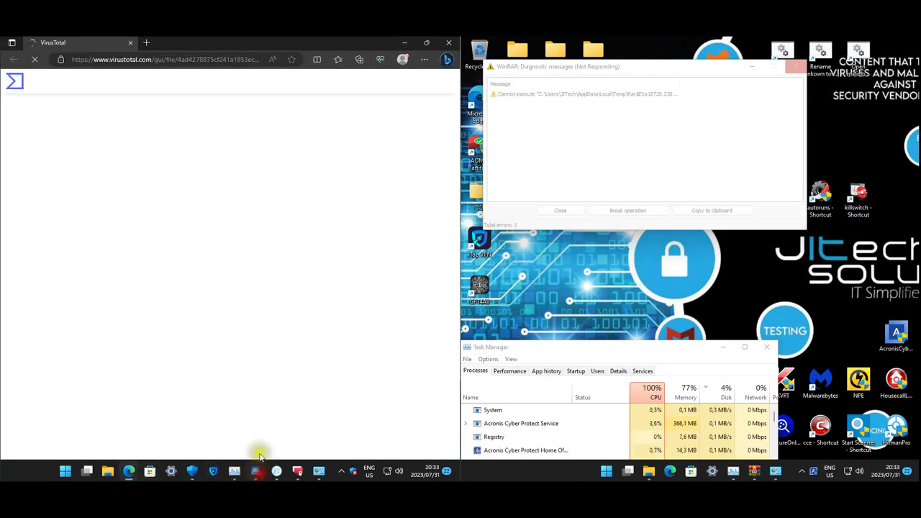
{"action": "left_click", "coordinate": [257, 470]}
{"action": "scroll", "coordinate": [274, 281], "scroll_direction": "down", "scroll_amount": 2}
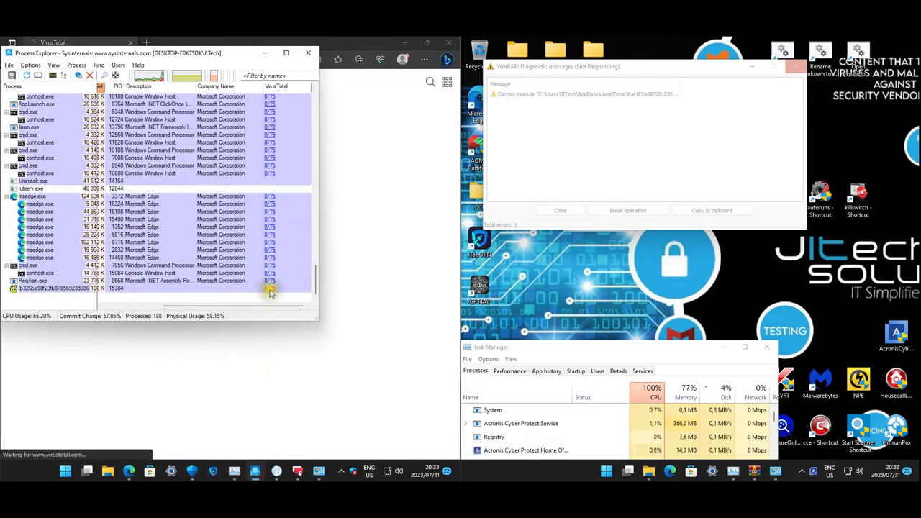
{"action": "left_click", "coordinate": [270, 289]}
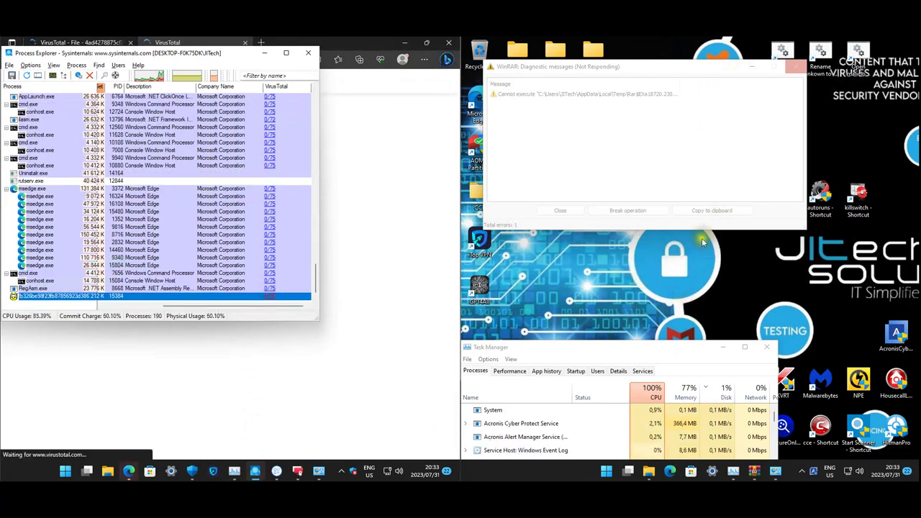
Compare the vendor detections in both VirusTotal reports, and close the browser and Process Explorer on the Windows Security machine
{"action": "left_click", "coordinate": [723, 347]}
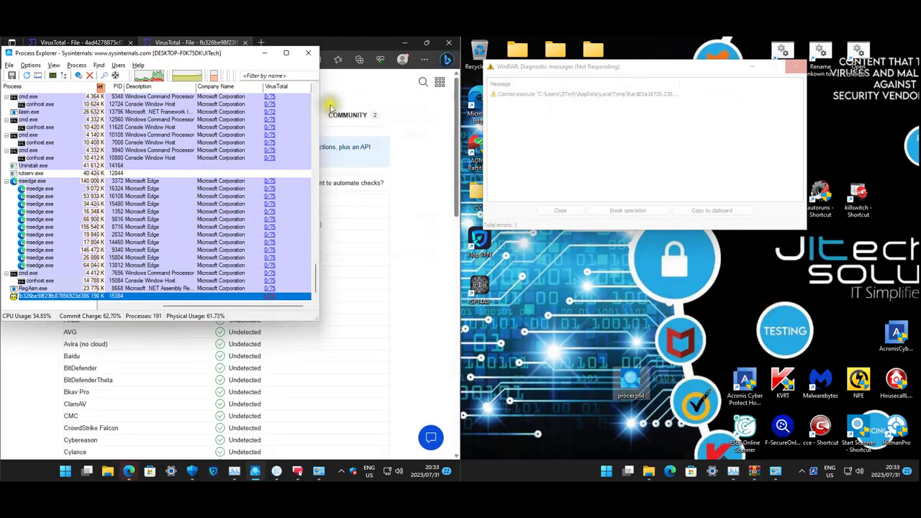
{"action": "left_click", "coordinate": [418, 108]}
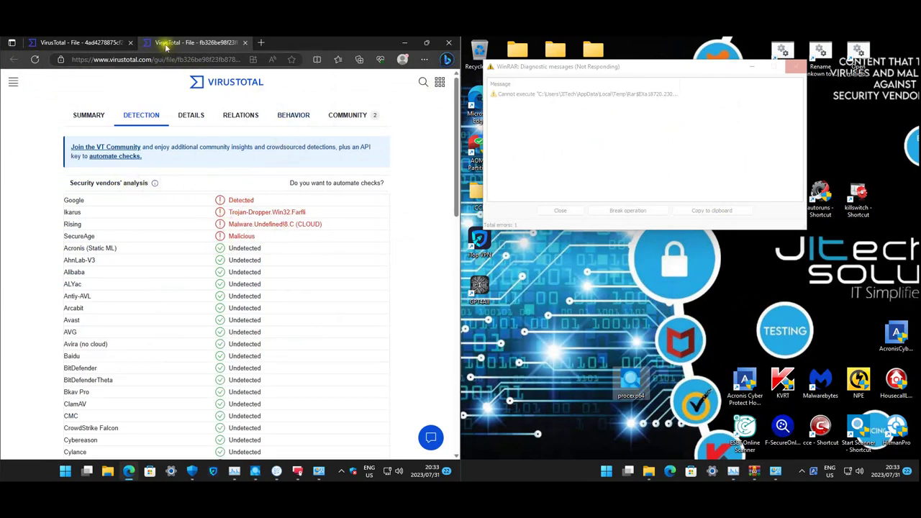
{"action": "left_click", "coordinate": [123, 44]}
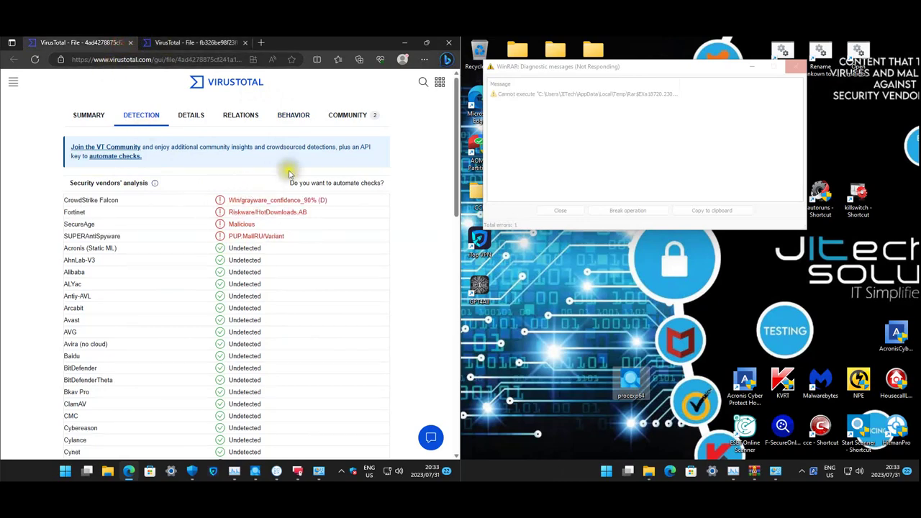
{"action": "left_click", "coordinate": [452, 44]}
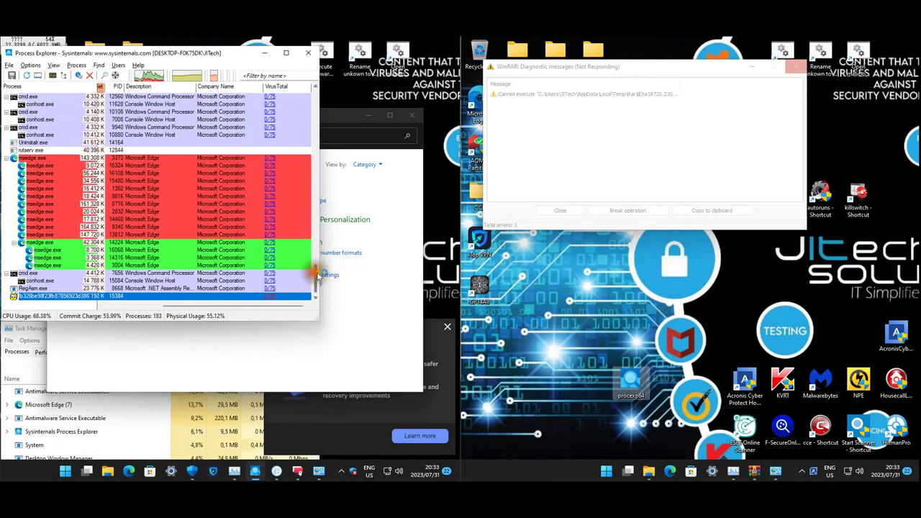
{"action": "left_click", "coordinate": [308, 53]}
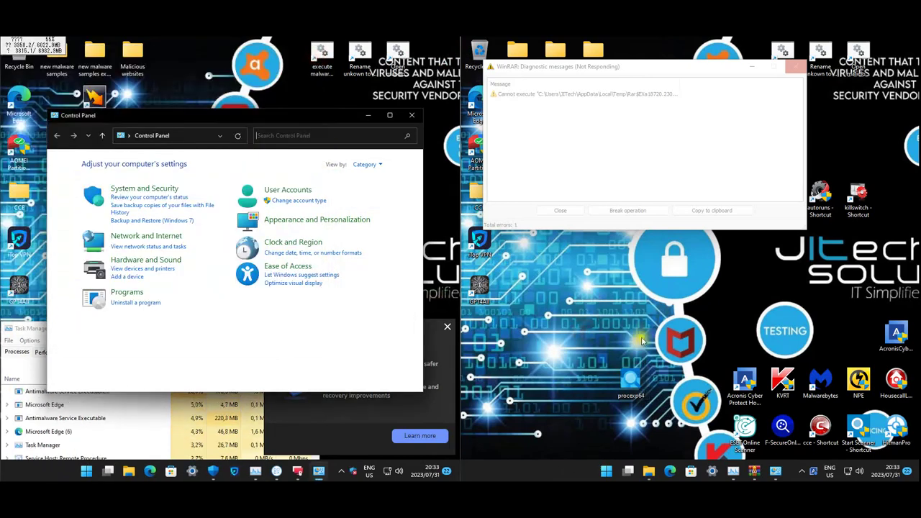
Restore Task Manager on the Acronis machine, move it into full view and sort its processes by name
{"action": "left_click", "coordinate": [735, 474]}
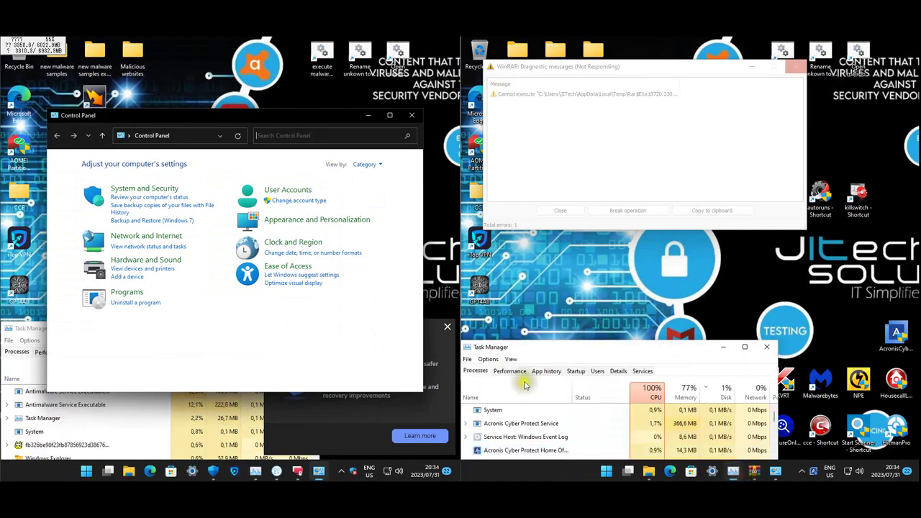
{"action": "left_click_drag", "start_coordinate": [536, 357], "coordinate": [615, 129]}
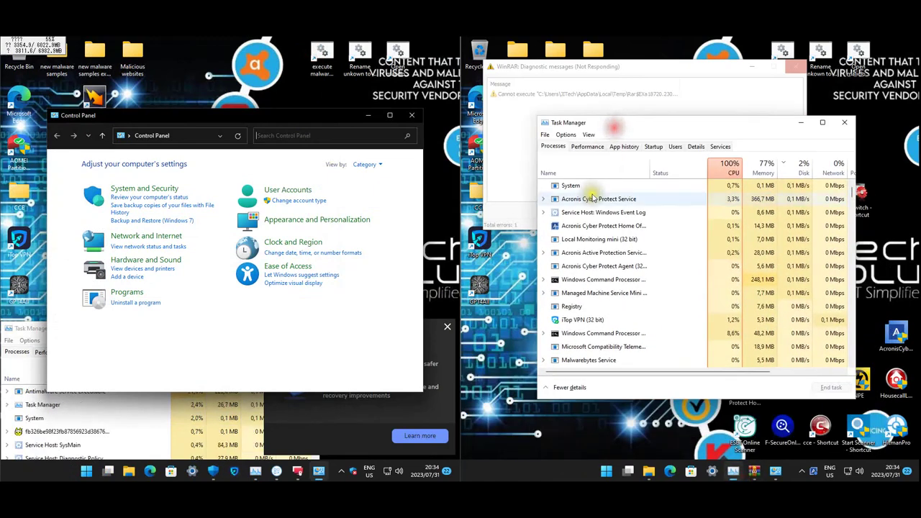
{"action": "left_click", "coordinate": [575, 212]}
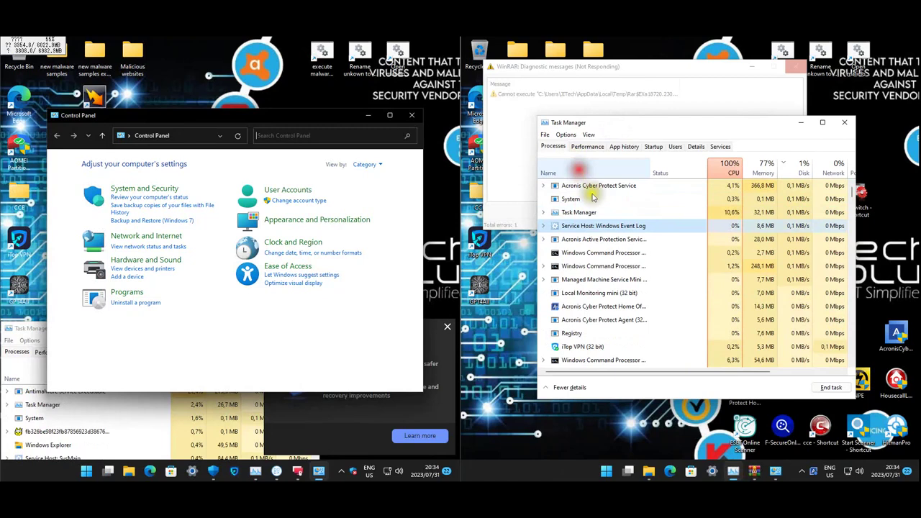
{"action": "left_click", "coordinate": [607, 176]}
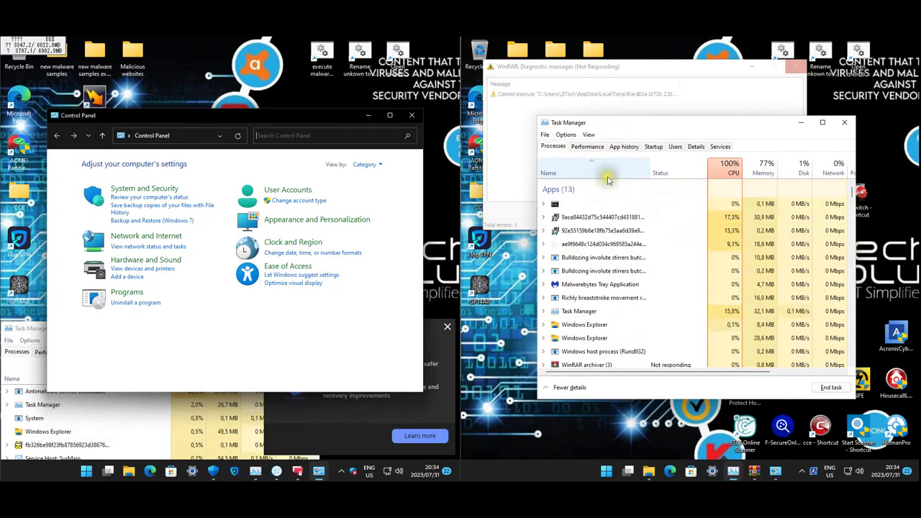
Examine the running apps and background processes on the Acronis machine for active malware samples
{"action": "left_click", "coordinate": [582, 230]}
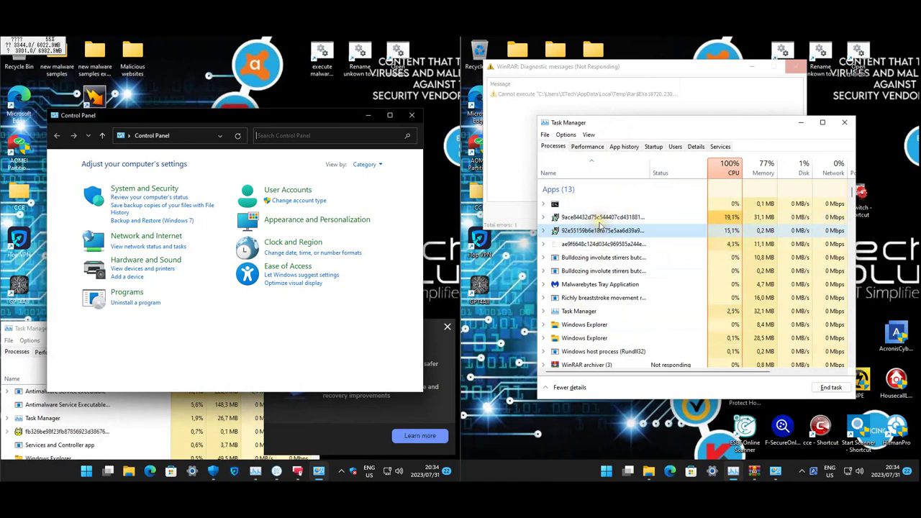
{"action": "scroll", "coordinate": [601, 230], "scroll_direction": "down", "scroll_amount": 3}
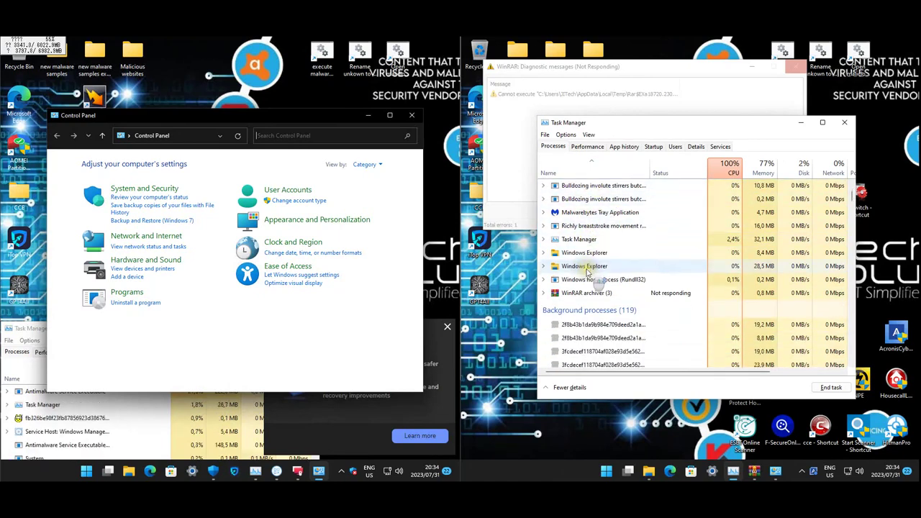
{"action": "scroll", "coordinate": [576, 284], "scroll_direction": "down", "scroll_amount": 4}
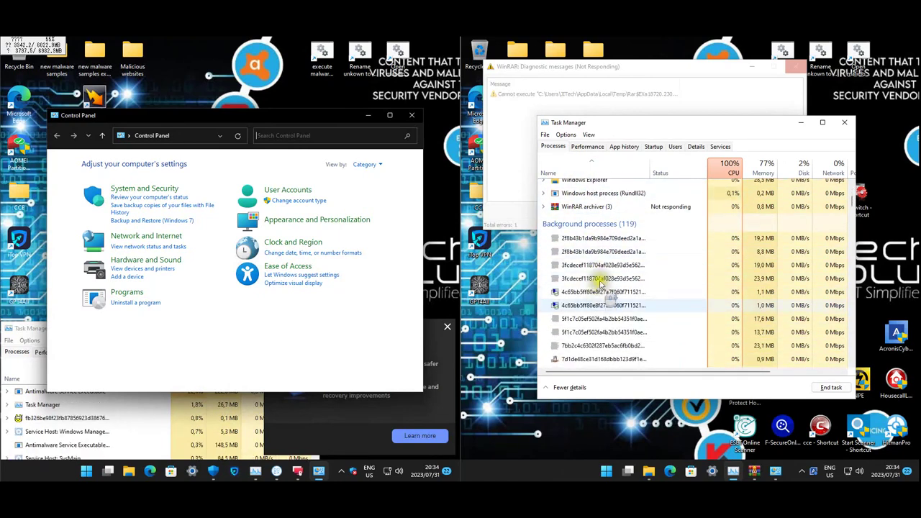
{"action": "scroll", "coordinate": [608, 277], "scroll_direction": "down", "scroll_amount": 2}
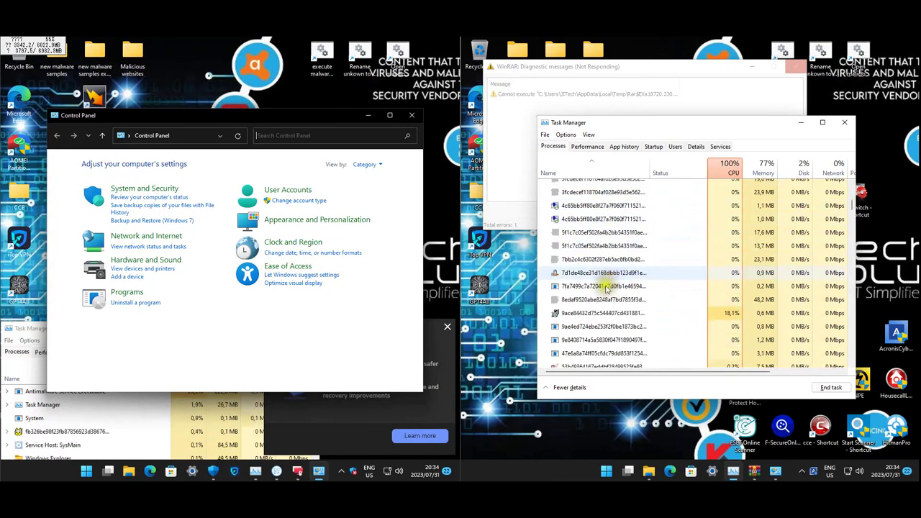
{"action": "scroll", "coordinate": [603, 304], "scroll_direction": "down", "scroll_amount": 6}
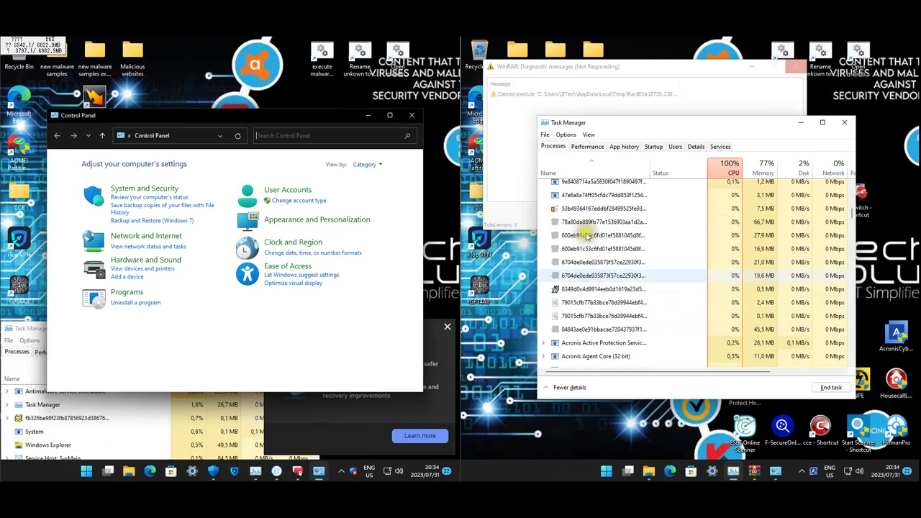
{"action": "scroll", "coordinate": [584, 317], "scroll_direction": "down", "scroll_amount": 5}
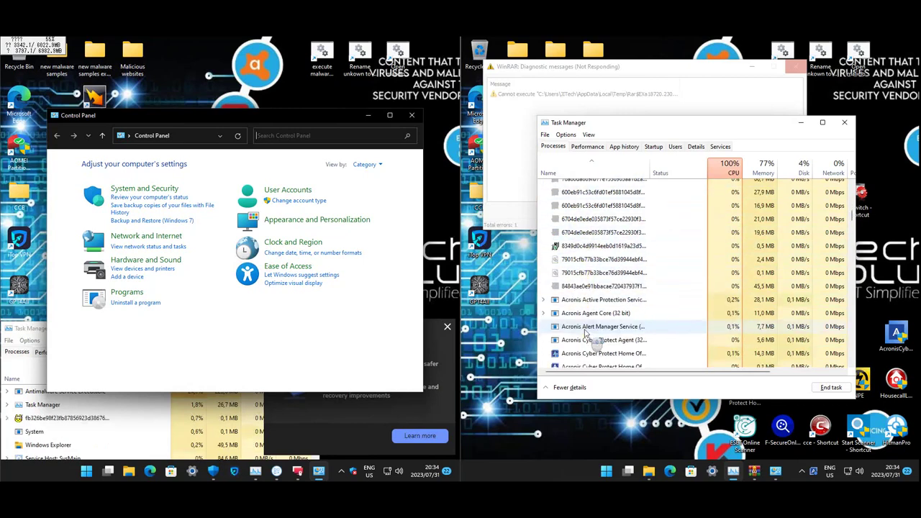
Examine the remaining background processes on the Acronis machine, including irpe and parsec teknokratierne mercuriali, and return to the running apps
{"action": "scroll", "coordinate": [585, 333], "scroll_direction": "down", "scroll_amount": 8}
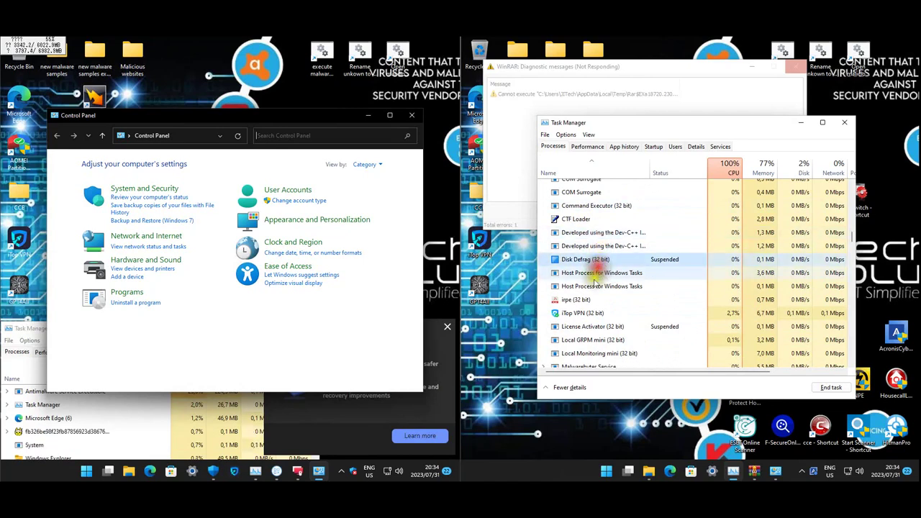
{"action": "left_click", "coordinate": [583, 300]}
{"action": "scroll", "coordinate": [585, 326], "scroll_direction": "down", "scroll_amount": 8}
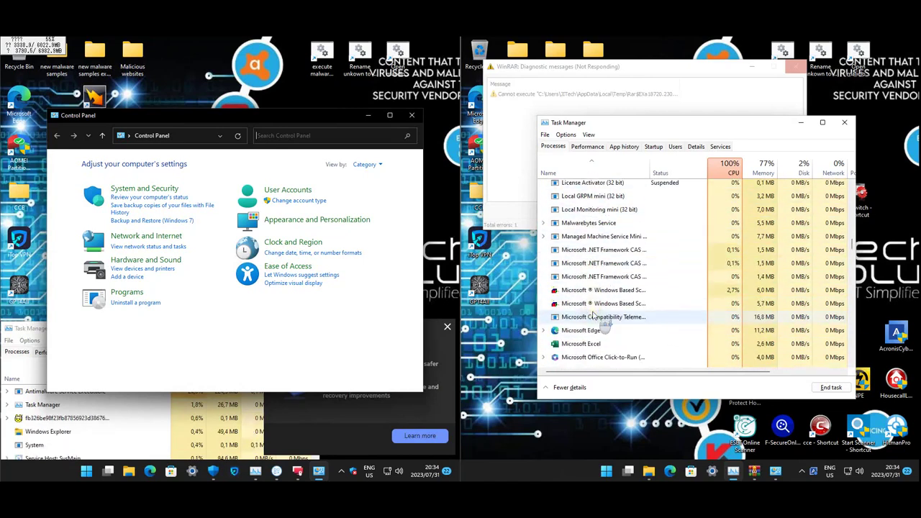
{"action": "left_click", "coordinate": [608, 266]}
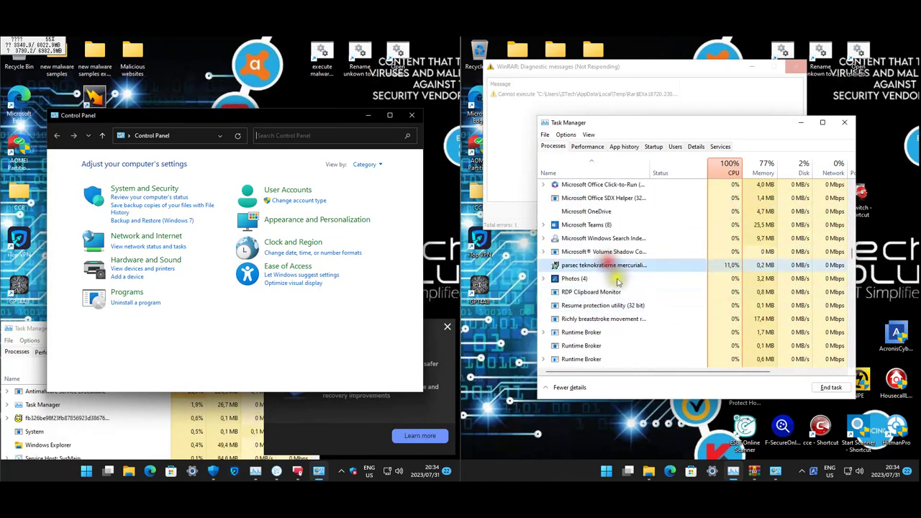
{"action": "left_click", "coordinate": [605, 294]}
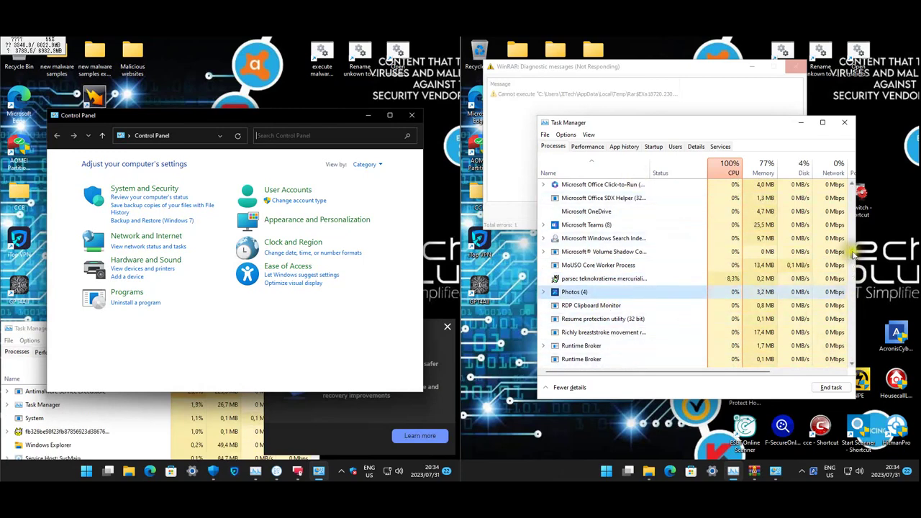
{"action": "left_click_drag", "start_coordinate": [854, 248], "coordinate": [854, 185]}
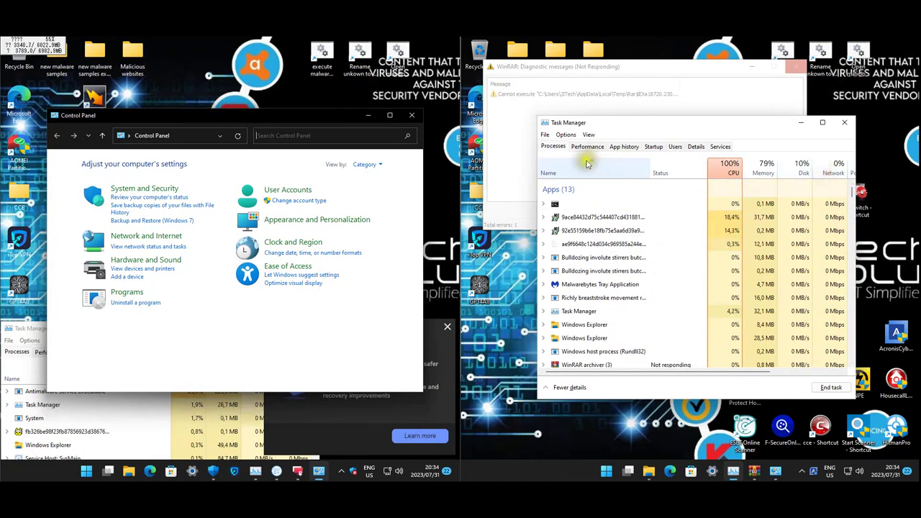
Bring Task Manager into full view on the Windows Security machine, sort its processes by name and check them for malware
{"action": "left_click_drag", "start_coordinate": [30, 321], "coordinate": [129, 95]}
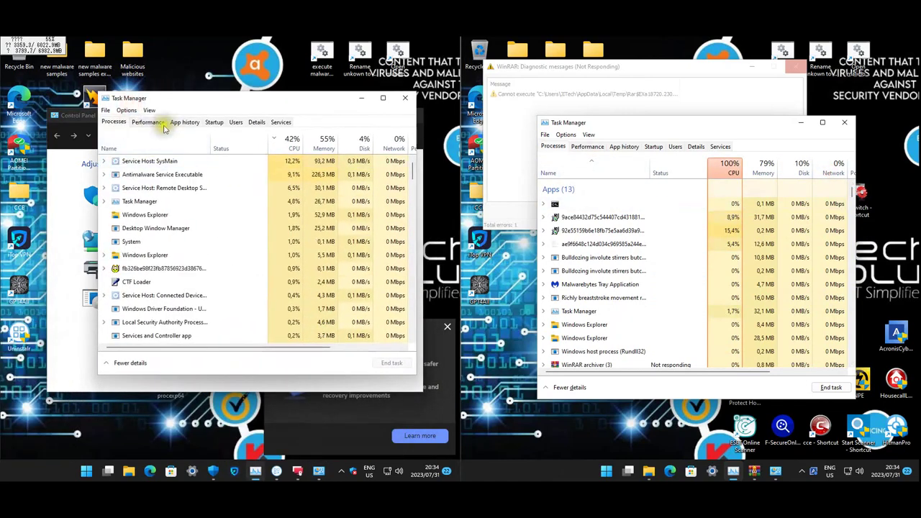
{"action": "left_click", "coordinate": [180, 143]}
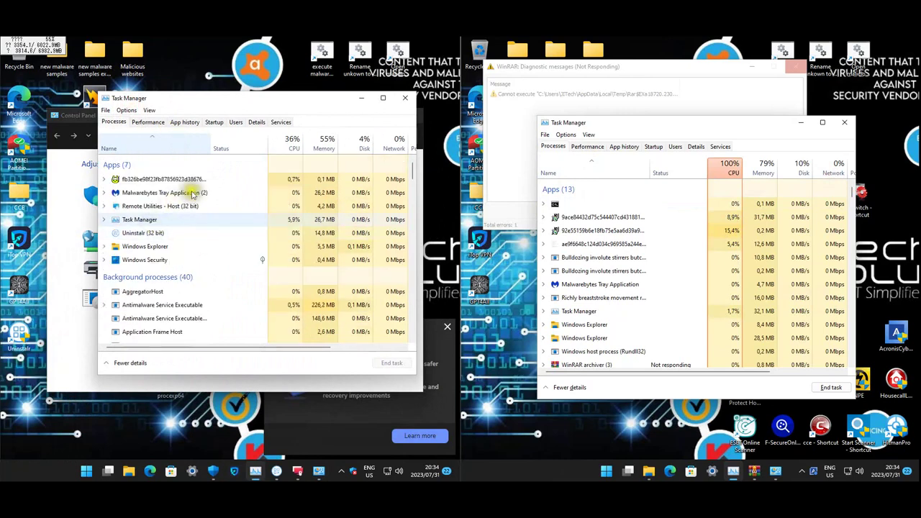
{"action": "left_click", "coordinate": [142, 180]}
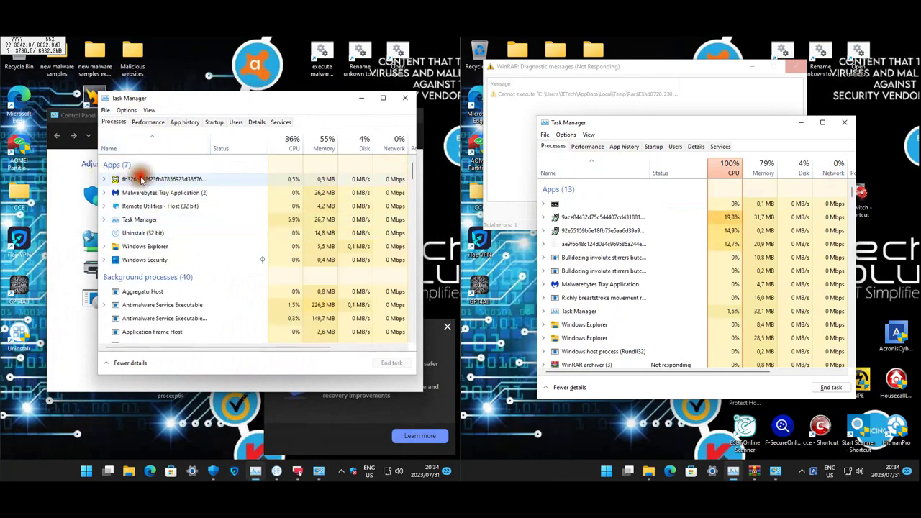
{"action": "left_click", "coordinate": [142, 233]}
{"action": "scroll", "coordinate": [144, 241], "scroll_direction": "down", "scroll_amount": 2}
{"action": "scroll", "coordinate": [136, 245], "scroll_direction": "down", "scroll_amount": 8}
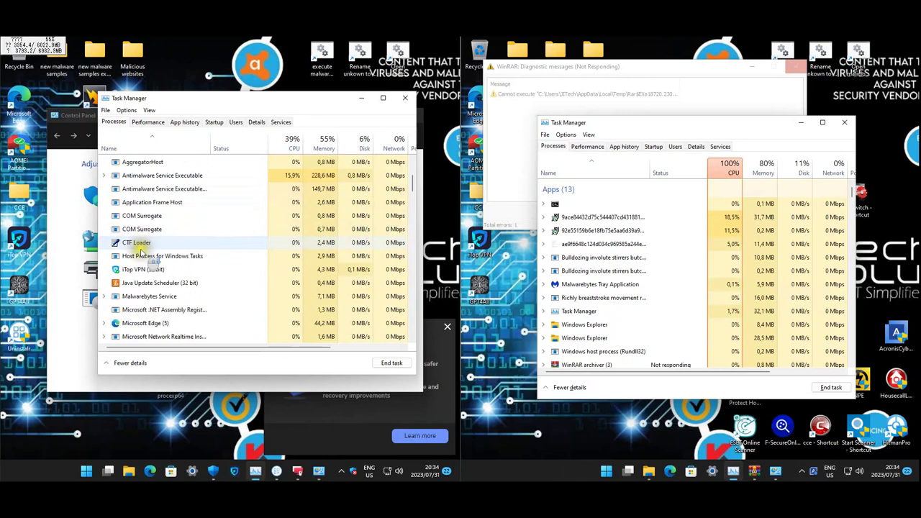
Show the startup entries on the Windows Security machine and inspect the file properties of the 433a1b8d-2132-4f47 entry
{"action": "left_click", "coordinate": [216, 123]}
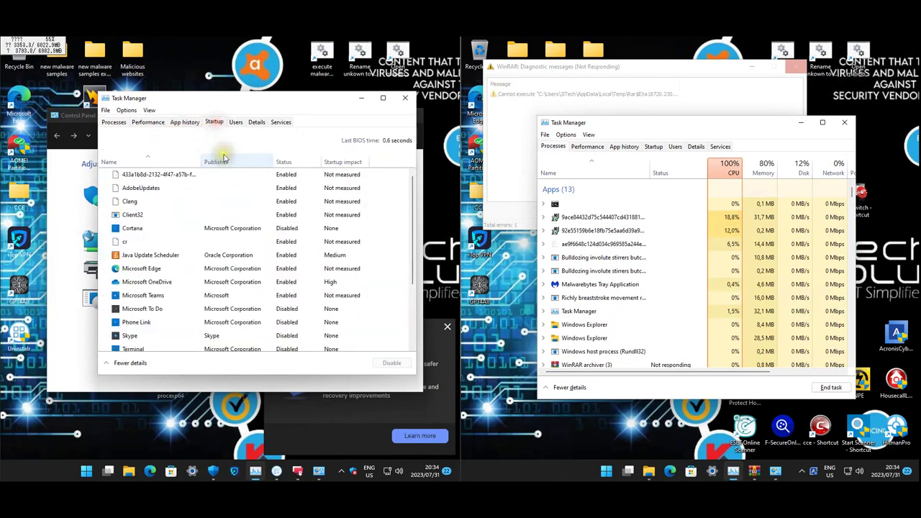
{"action": "left_click", "coordinate": [155, 175]}
{"action": "right_click", "coordinate": [157, 177]}
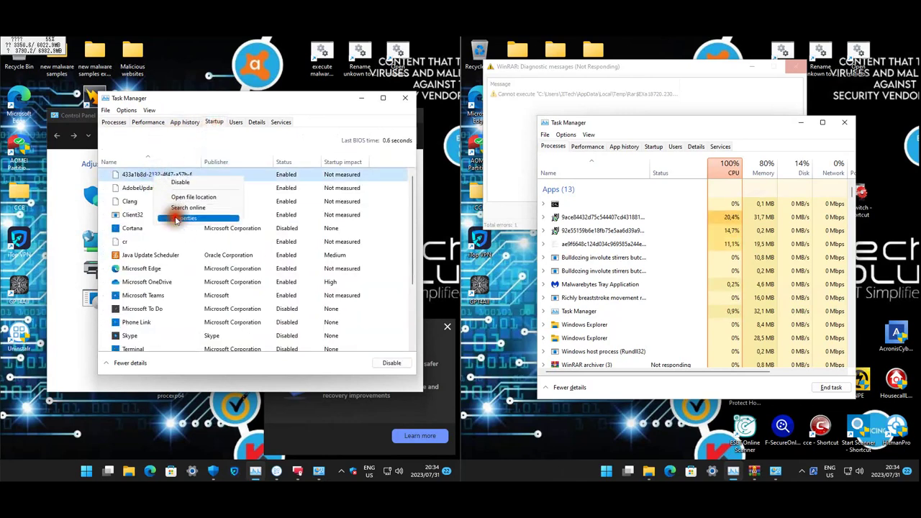
{"action": "left_click", "coordinate": [183, 218]}
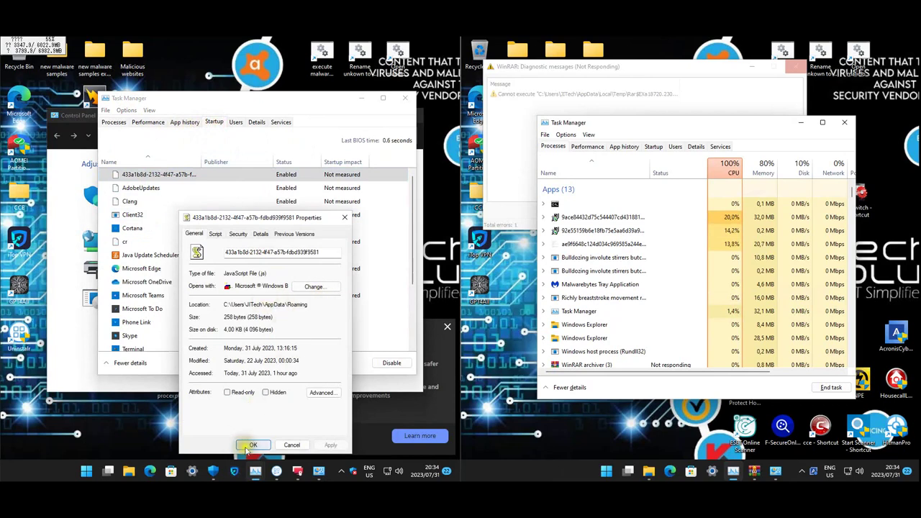
{"action": "left_click", "coordinate": [252, 446]}
Inspect the file properties of the AdobeUpdates and Clang startup entries on the Windows Security machine
{"action": "left_click_drag", "start_coordinate": [140, 188], "coordinate": [165, 229]}
{"action": "right_click", "coordinate": [140, 188]}
{"action": "left_click", "coordinate": [166, 229]}
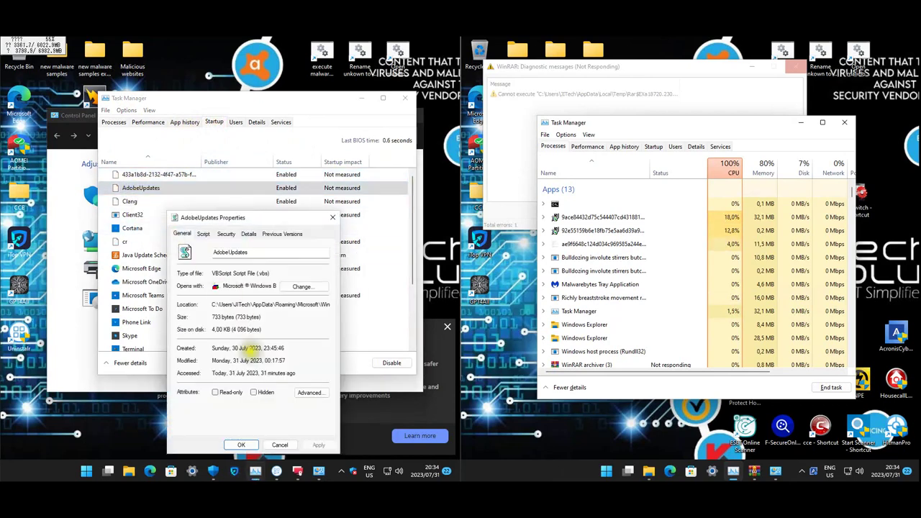
{"action": "left_click", "coordinate": [137, 201]}
{"action": "right_click", "coordinate": [139, 204]}
{"action": "left_click", "coordinate": [172, 251]}
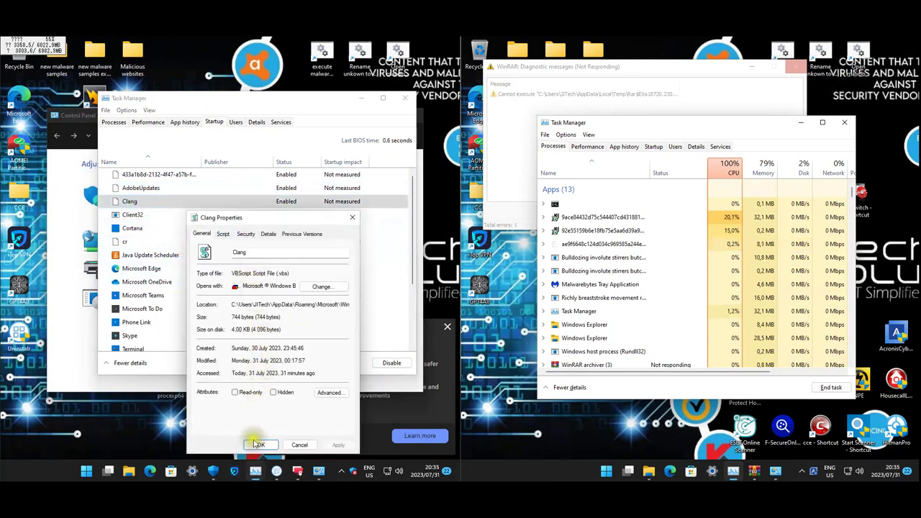
{"action": "left_click", "coordinate": [257, 444]}
Review the rest of the startup entries on the Windows Security machine, checking the available actions for Xpupdate
{"action": "scroll", "coordinate": [160, 236], "scroll_direction": "down", "scroll_amount": 3}
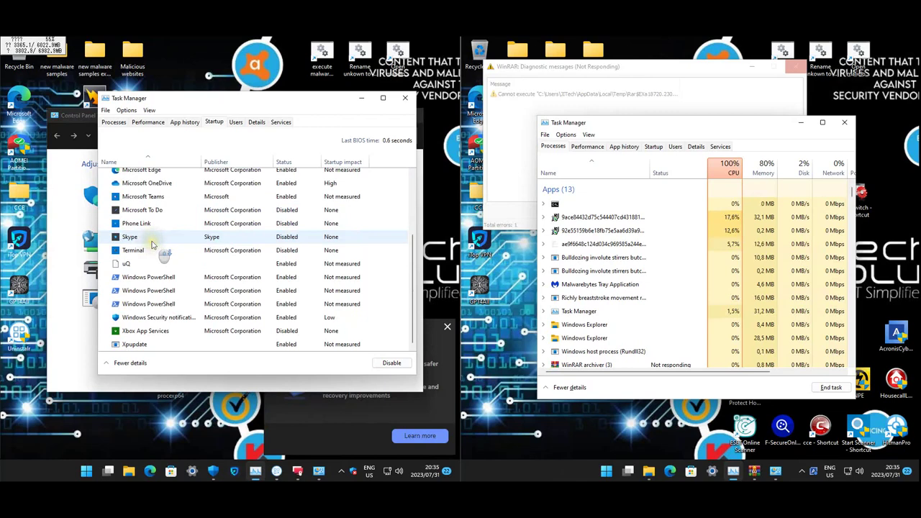
{"action": "right_click", "coordinate": [154, 345]}
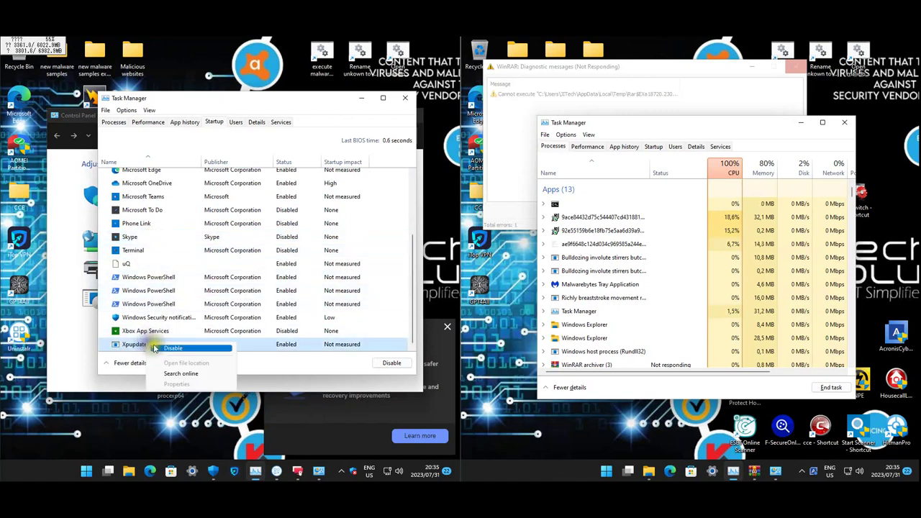
{"action": "left_click", "coordinate": [168, 274]}
{"action": "scroll", "coordinate": [181, 283], "scroll_direction": "up", "scroll_amount": 3}
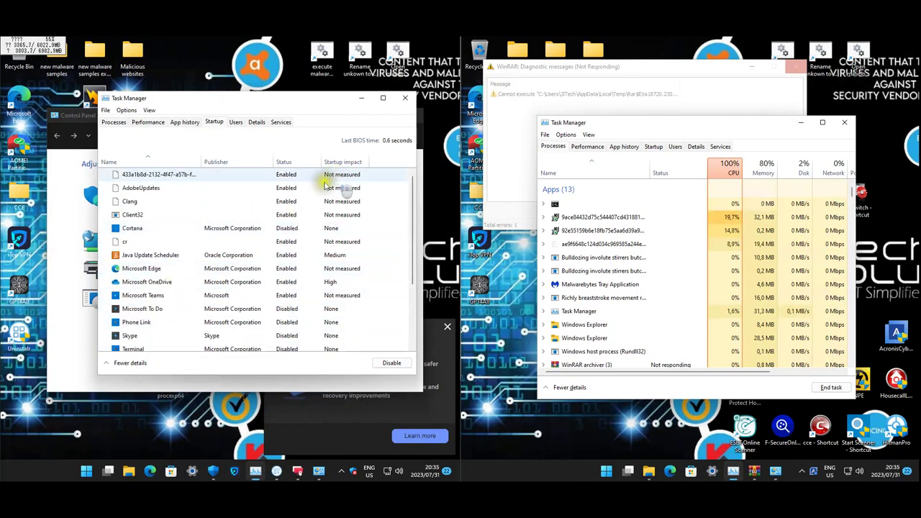
Show the startup entries on the Acronis machine and look through them for items added by malware
{"action": "left_click", "coordinate": [626, 244]}
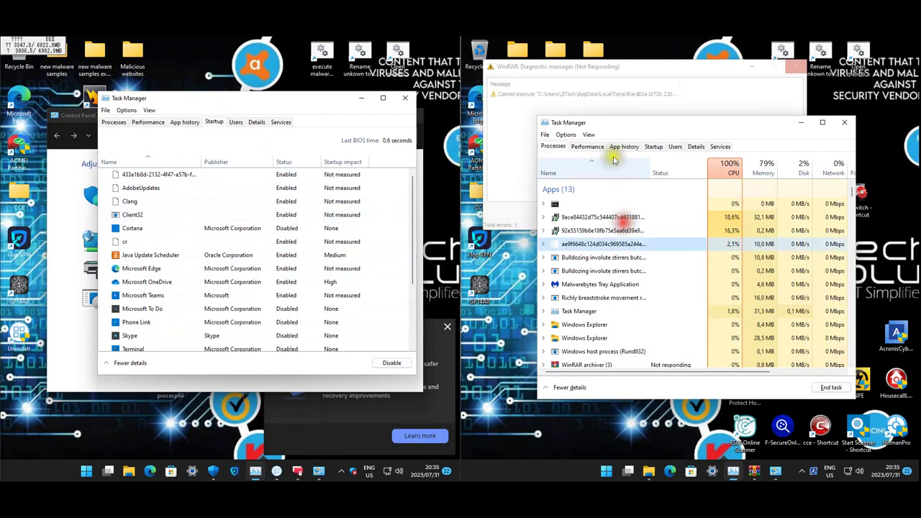
{"action": "left_click", "coordinate": [653, 147]}
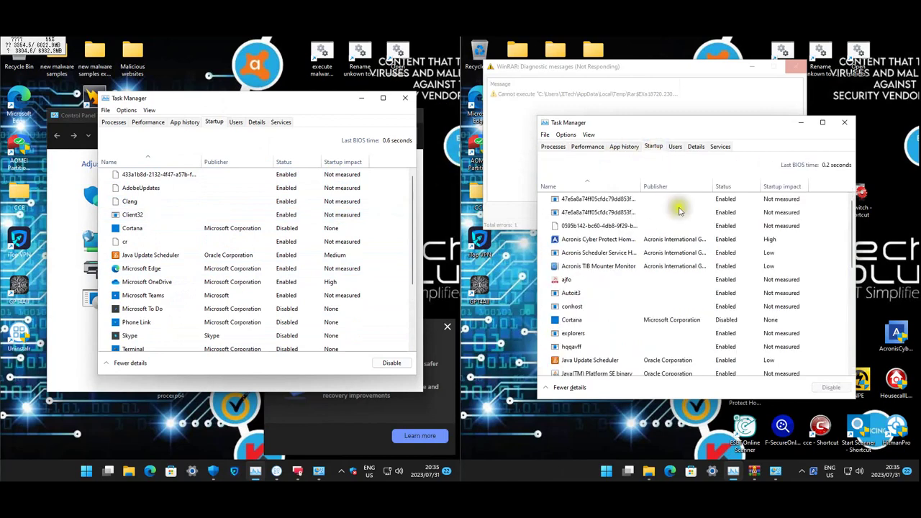
{"action": "left_click", "coordinate": [603, 201]}
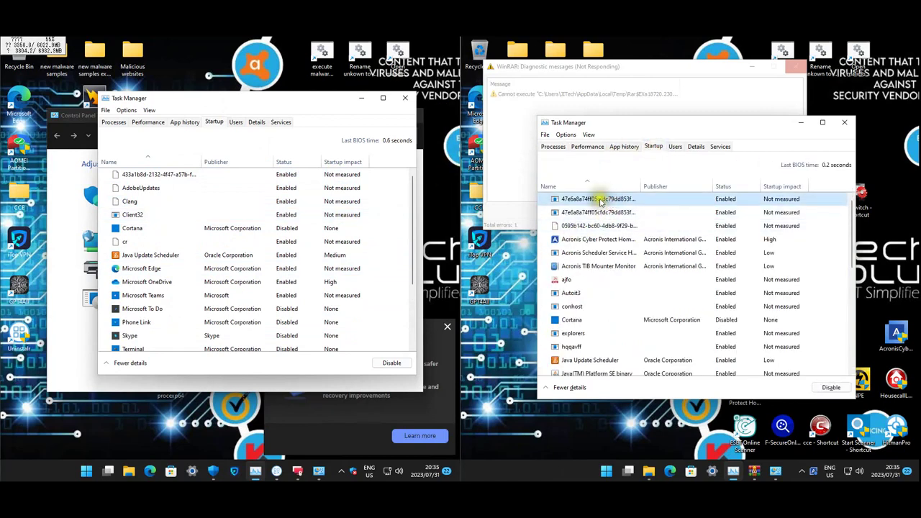
{"action": "scroll", "coordinate": [588, 210], "scroll_direction": "down", "scroll_amount": 2}
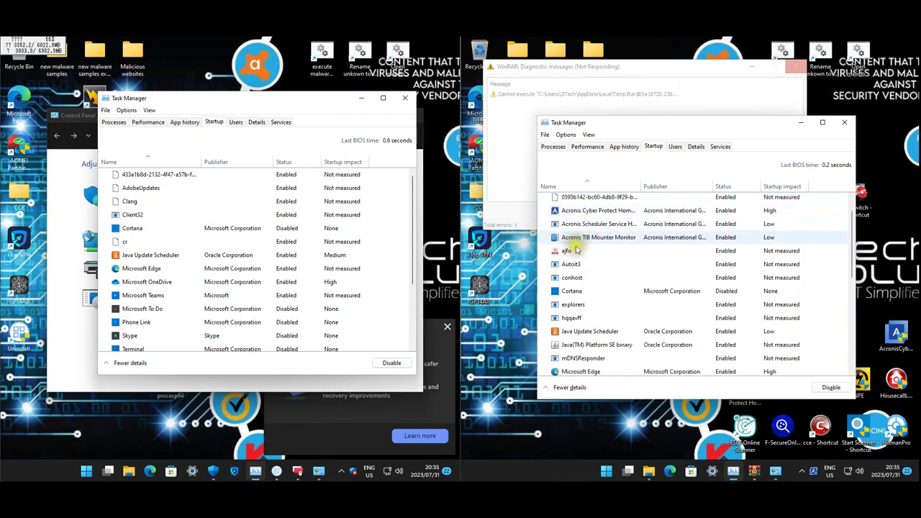
{"action": "scroll", "coordinate": [576, 248], "scroll_direction": "down", "scroll_amount": 4}
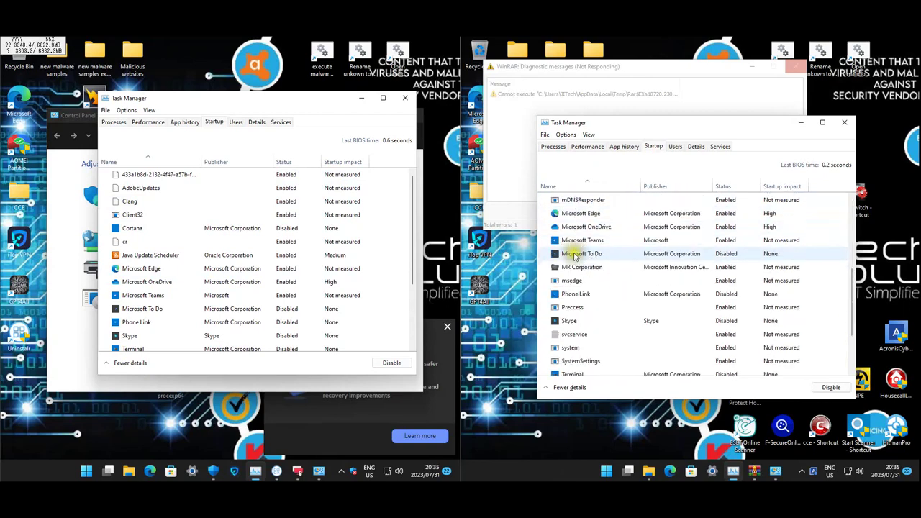
Inspect the file properties and location of the MR Corporation startup entry on the Acronis machine and review the remaining entries
{"action": "right_click", "coordinate": [590, 265]}
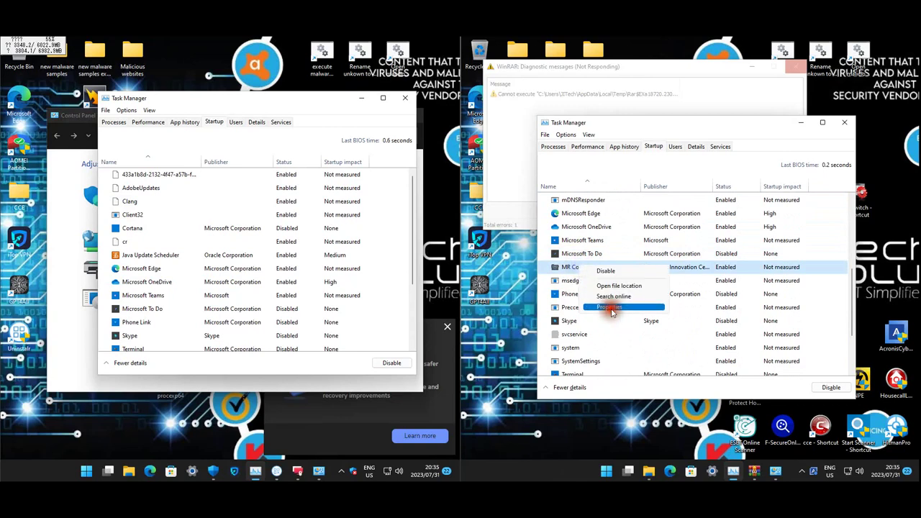
{"action": "left_click", "coordinate": [611, 309]}
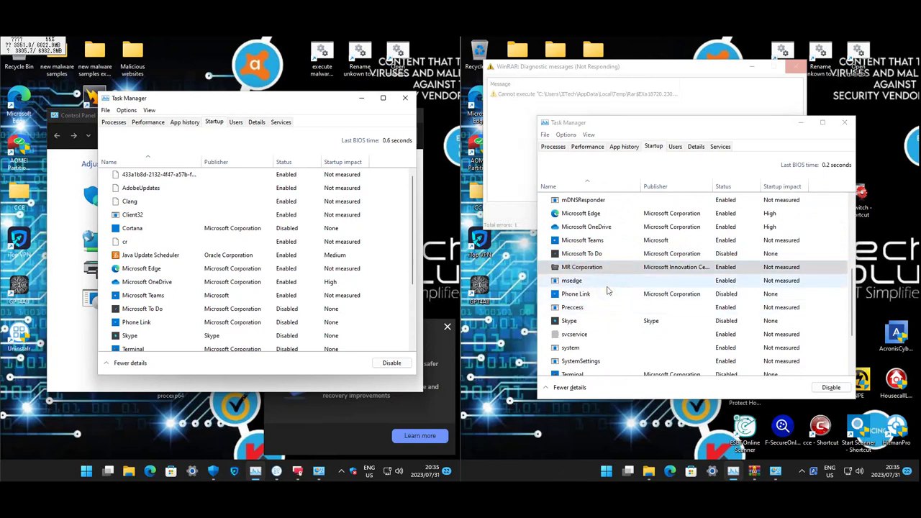
{"action": "left_click_drag", "start_coordinate": [768, 286], "coordinate": [817, 286]}
{"action": "left_click", "coordinate": [720, 445]}
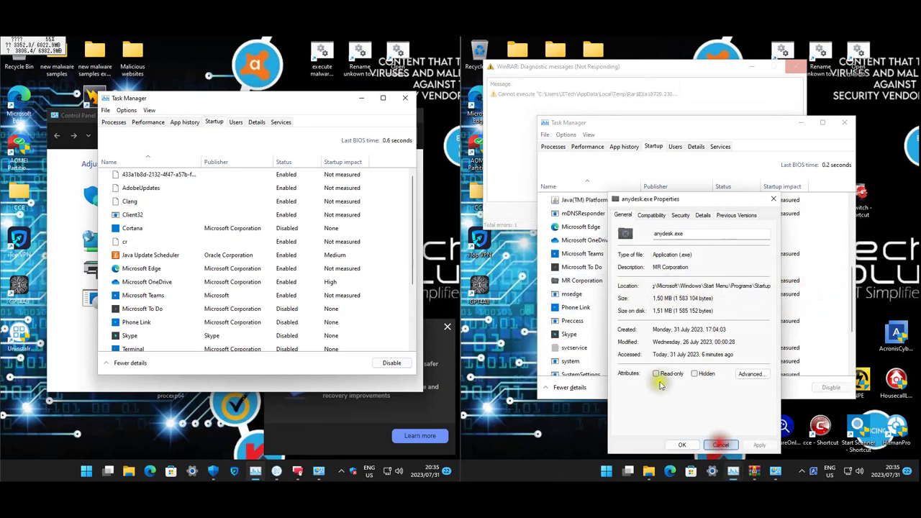
{"action": "scroll", "coordinate": [628, 331], "scroll_direction": "down", "scroll_amount": 3}
{"action": "scroll", "coordinate": [628, 331], "scroll_direction": "up", "scroll_amount": 10}
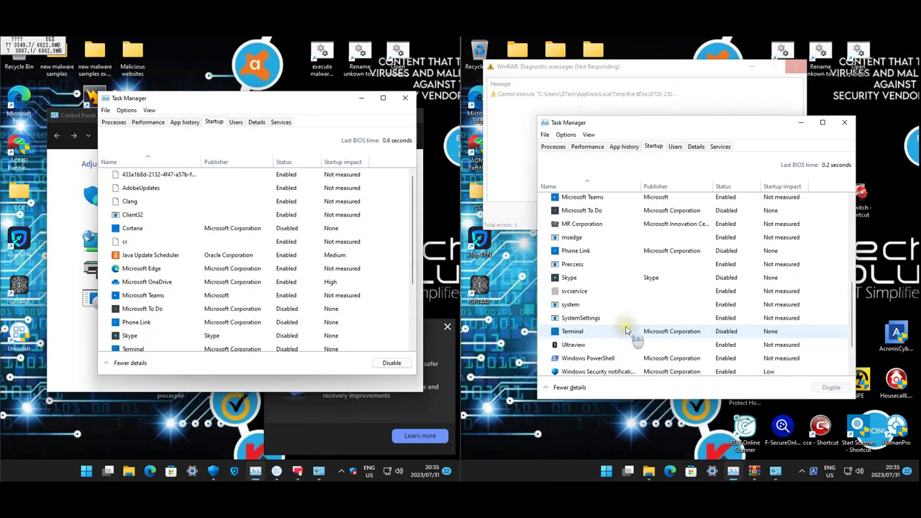
Close Task Manager on both machines and choose to wait for the unresponsive WinRAR archiver on the Acronis machine
{"action": "left_click", "coordinate": [560, 147]}
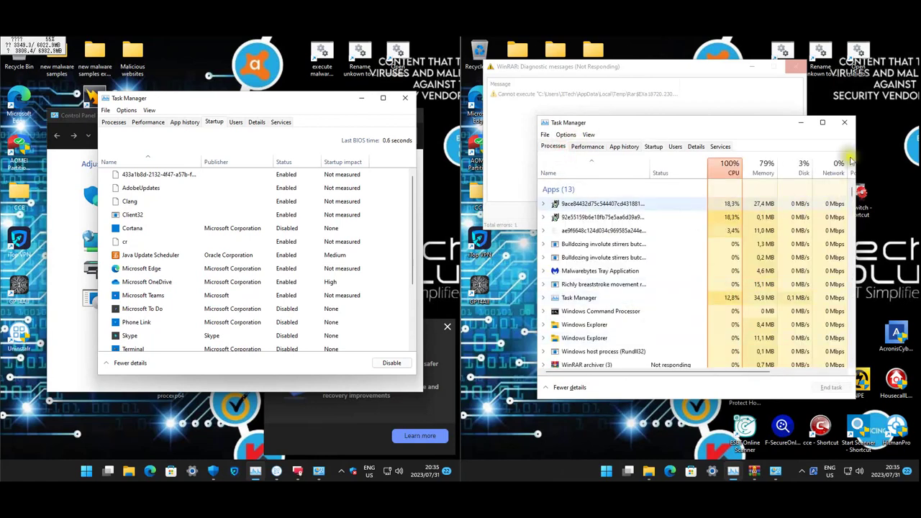
{"action": "left_click", "coordinate": [847, 124]}
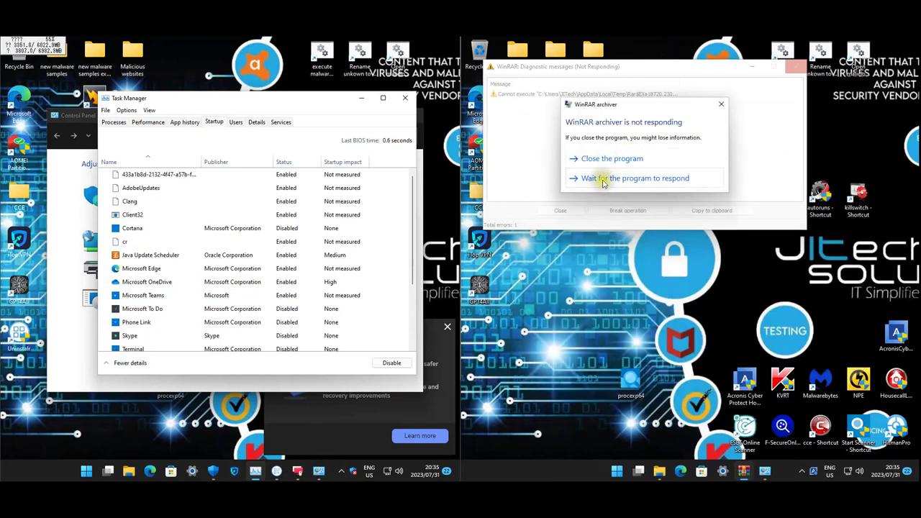
{"action": "left_click", "coordinate": [603, 180]}
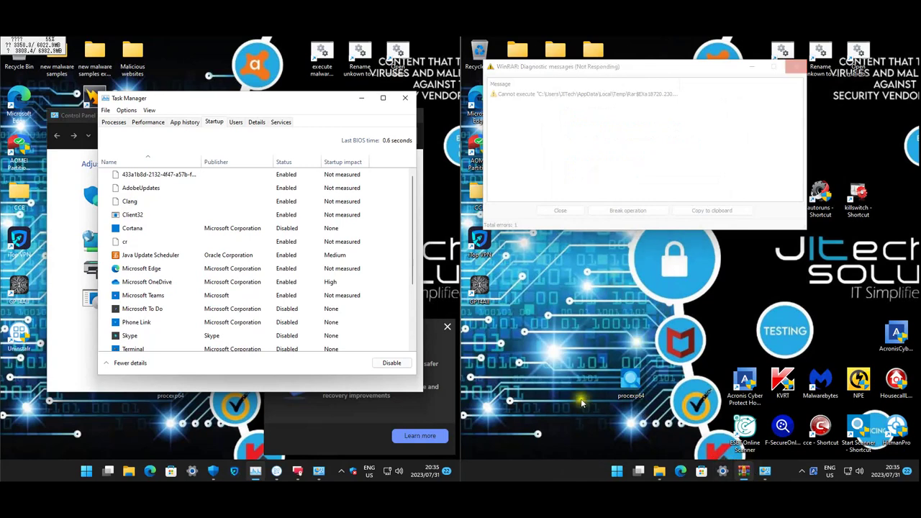
{"action": "mouse_move", "coordinate": [744, 472]}
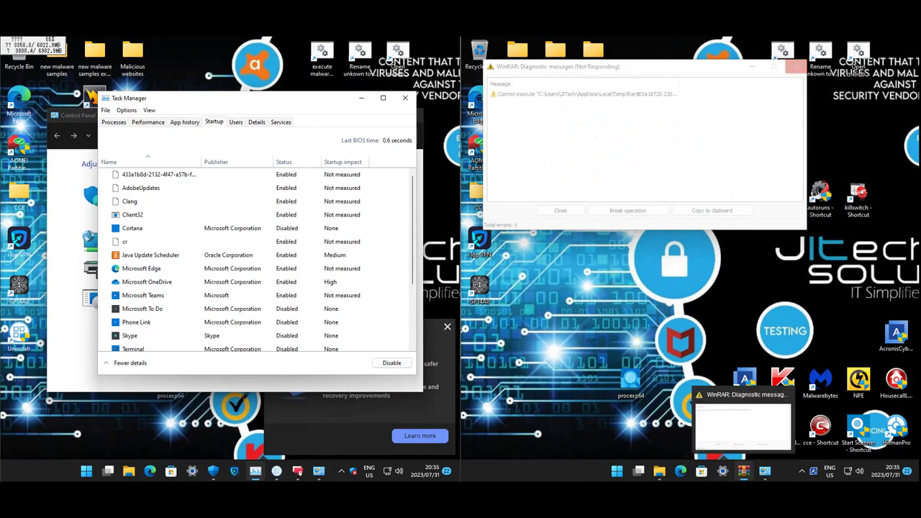
{"action": "left_click", "coordinate": [405, 98]}
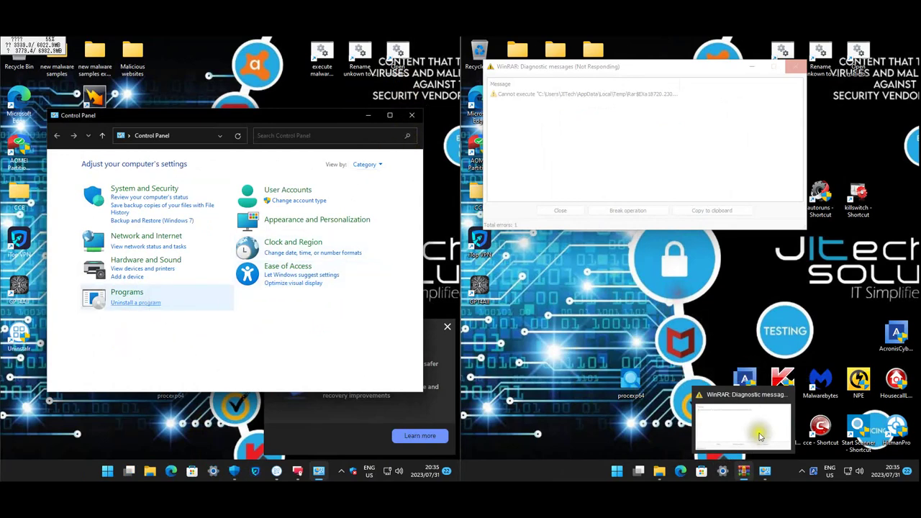
Open the installed programs list on the Windows Security machine and check entries such as GPT4All, Switch Sound File Converter and Uninstalr
{"action": "left_click", "coordinate": [135, 303]}
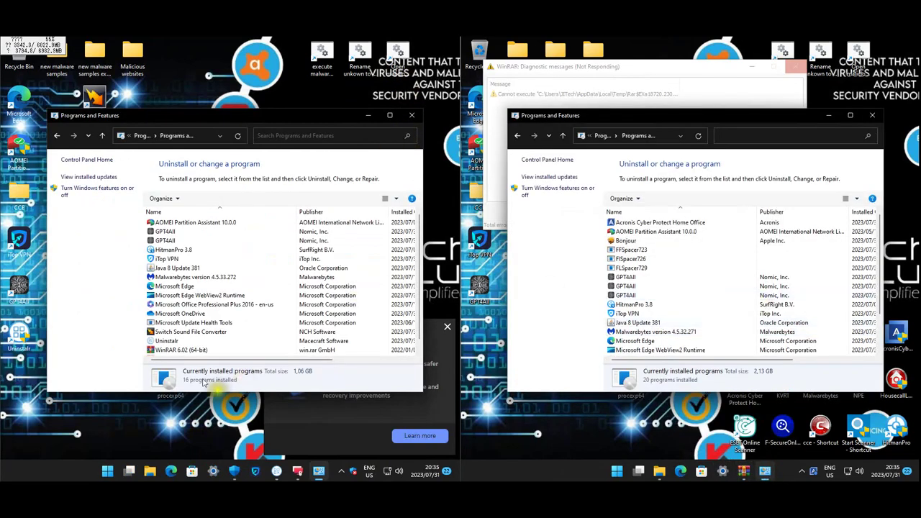
{"action": "left_click", "coordinate": [177, 231]}
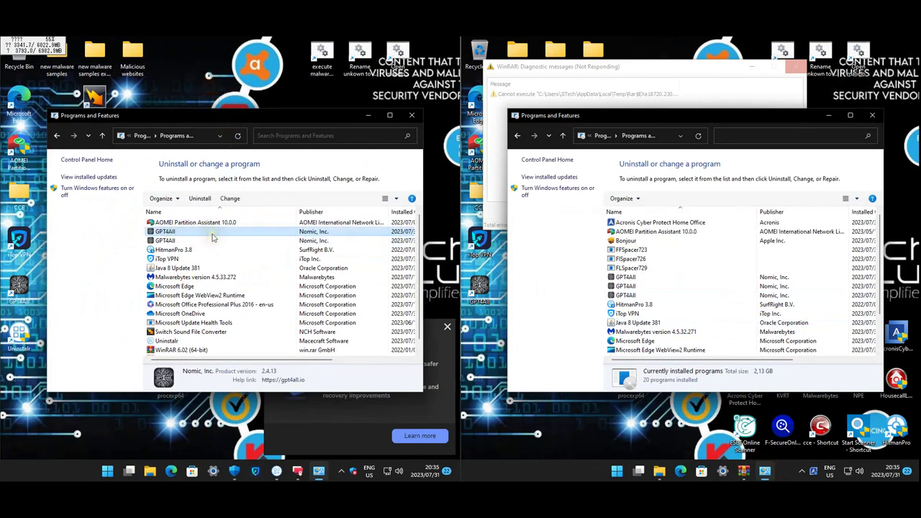
{"action": "scroll", "coordinate": [241, 277], "scroll_direction": "down", "scroll_amount": 1}
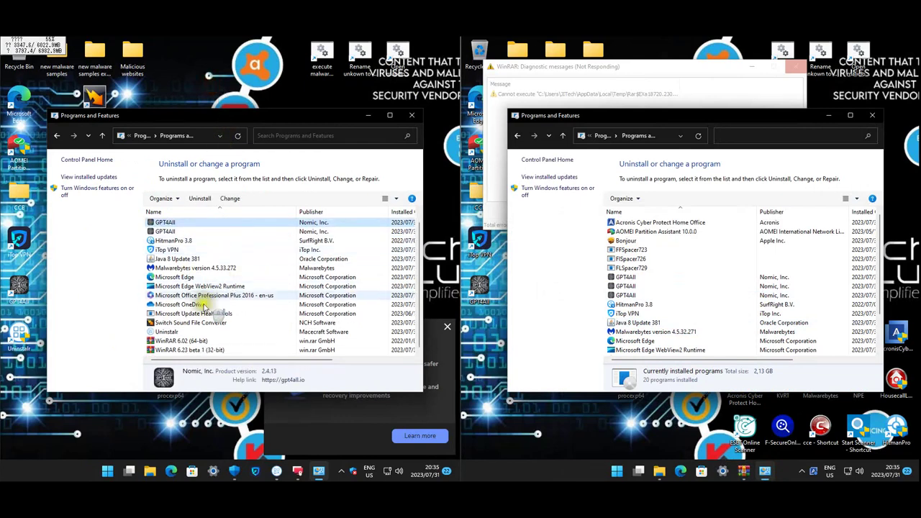
{"action": "left_click", "coordinate": [188, 322]}
{"action": "left_click", "coordinate": [182, 332]}
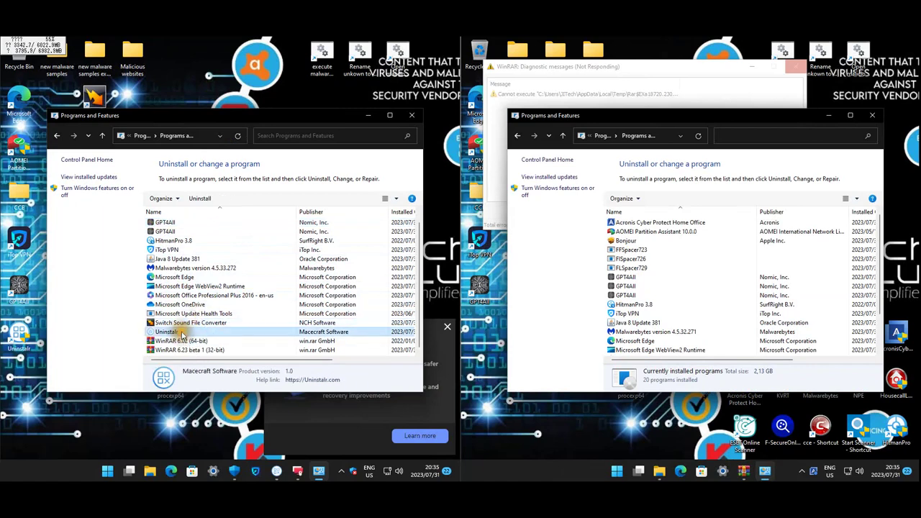
{"action": "scroll", "coordinate": [181, 288], "scroll_direction": "up", "scroll_amount": 1}
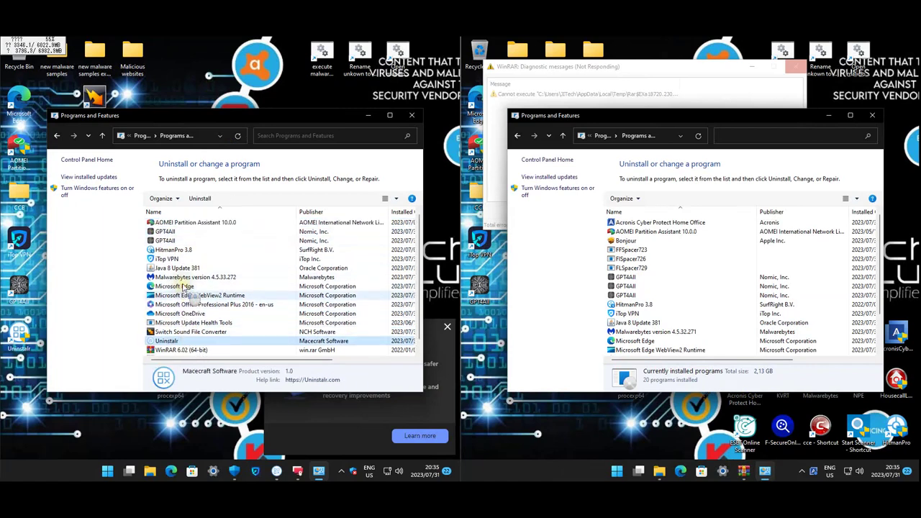
Check the installed programs on the Acronis machine for unwanted entries, including FFSpacer723 and Setup
{"action": "left_click_drag", "start_coordinate": [644, 272], "coordinate": [630, 252]}
{"action": "left_click", "coordinate": [679, 247]}
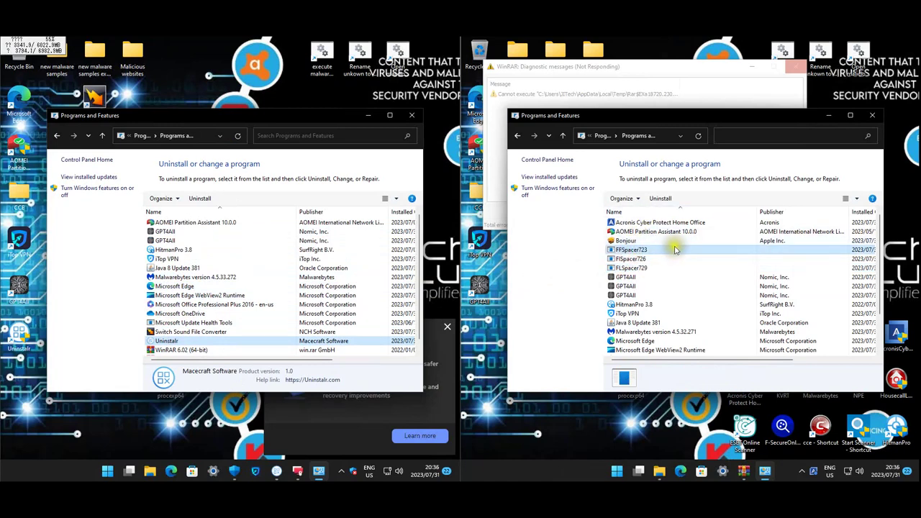
{"action": "scroll", "coordinate": [680, 249], "scroll_direction": "down", "scroll_amount": 2}
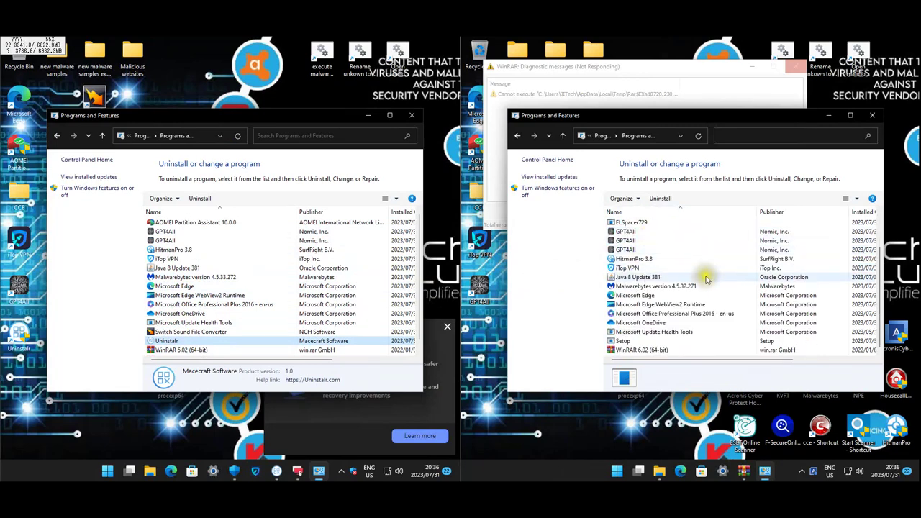
{"action": "left_click", "coordinate": [652, 341]}
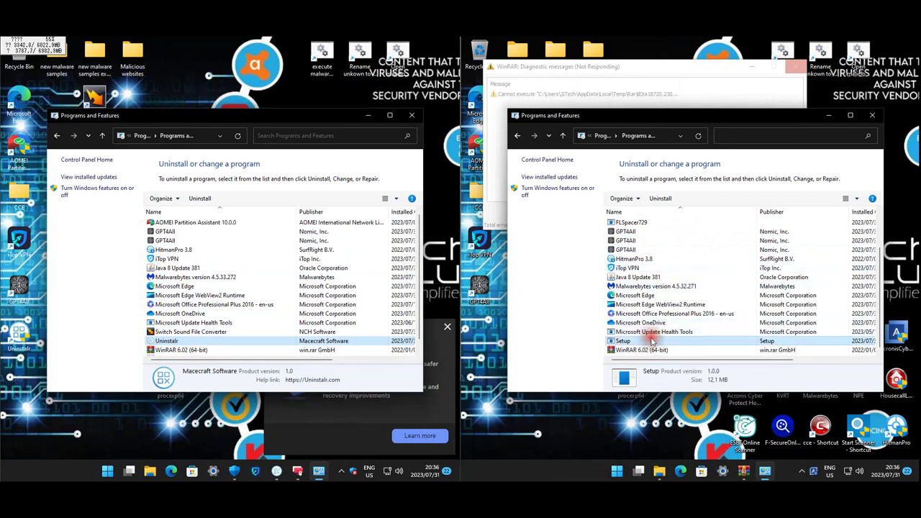
{"action": "left_click_drag", "start_coordinate": [701, 359], "coordinate": [650, 360]}
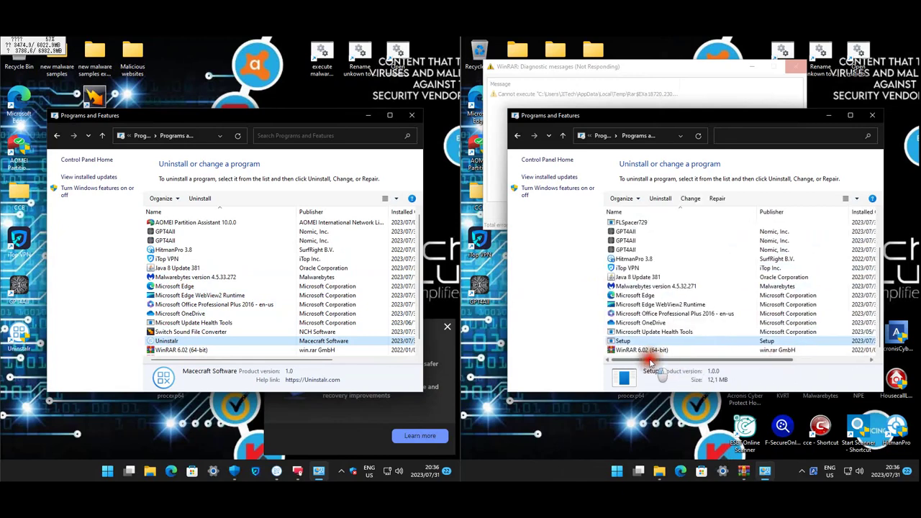
Close Programs and Features on both machines, along with the Uninstalr and QuickSupport windows on the Malwarebytes machine
{"action": "left_click", "coordinate": [872, 119]}
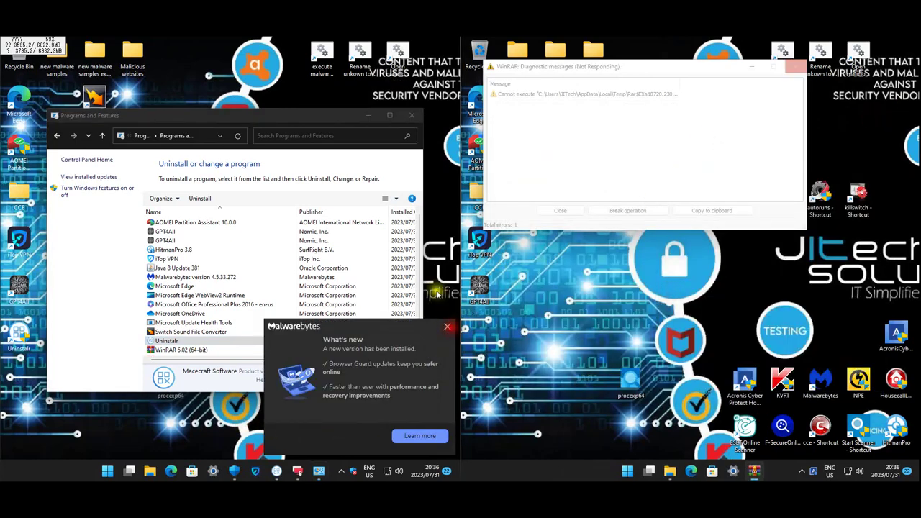
{"action": "left_click", "coordinate": [412, 117]}
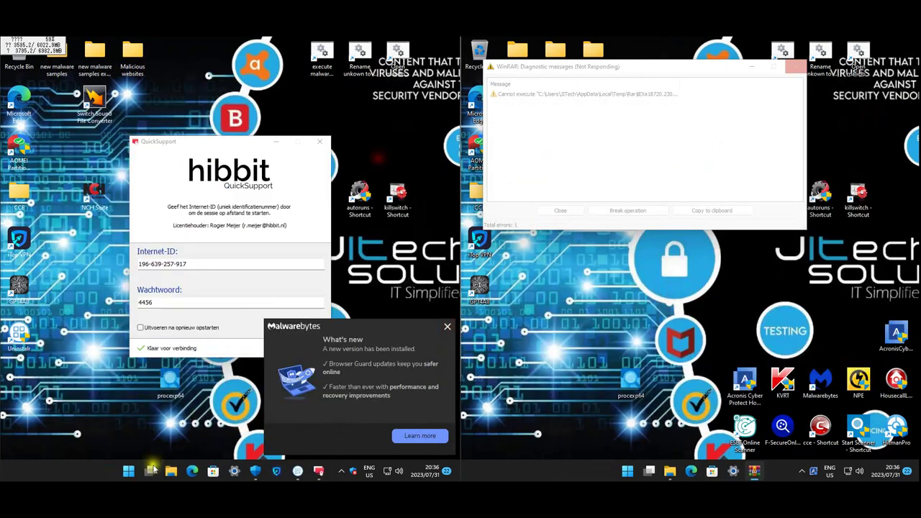
{"action": "key", "text": "super+Tab"}
{"action": "left_click", "coordinate": [323, 179]}
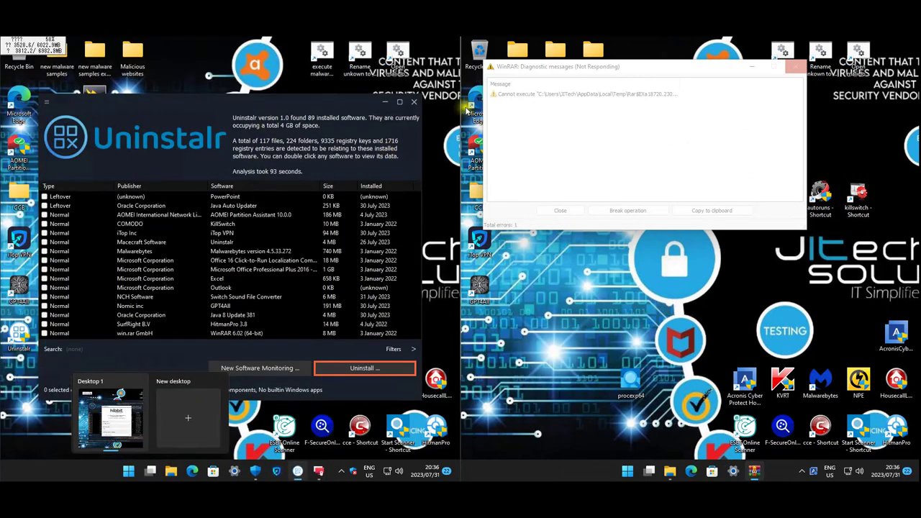
{"action": "left_click", "coordinate": [133, 407]}
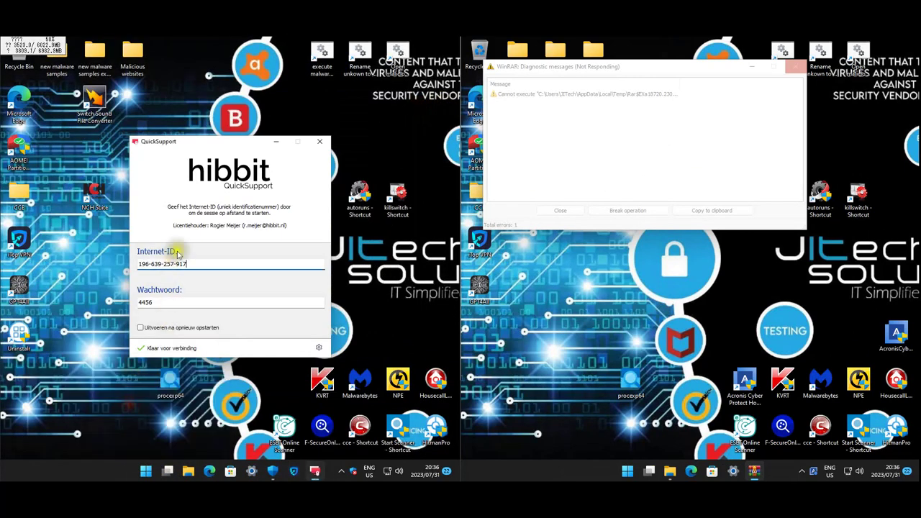
{"action": "left_click", "coordinate": [319, 141]}
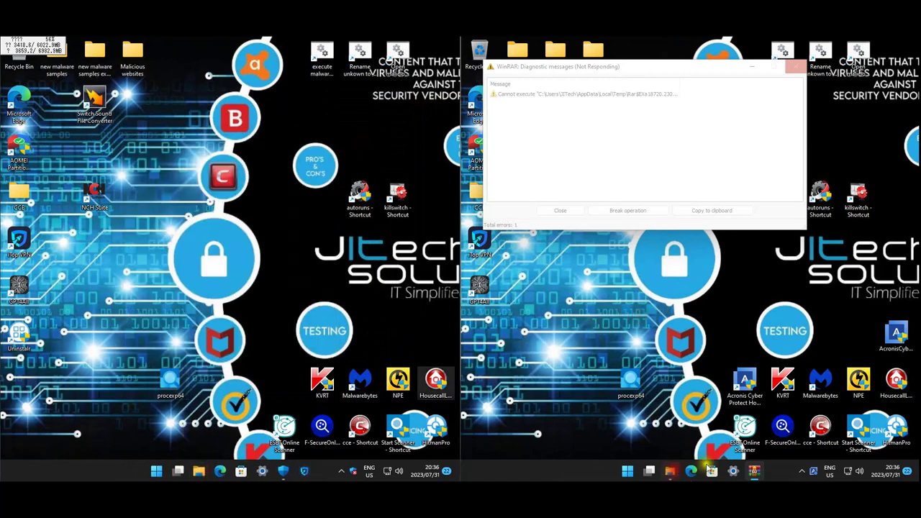
Open File Explorer on both machines and check the Downloads folders for files left by the malware
{"action": "left_click", "coordinate": [672, 471]}
{"action": "left_click", "coordinate": [529, 243]}
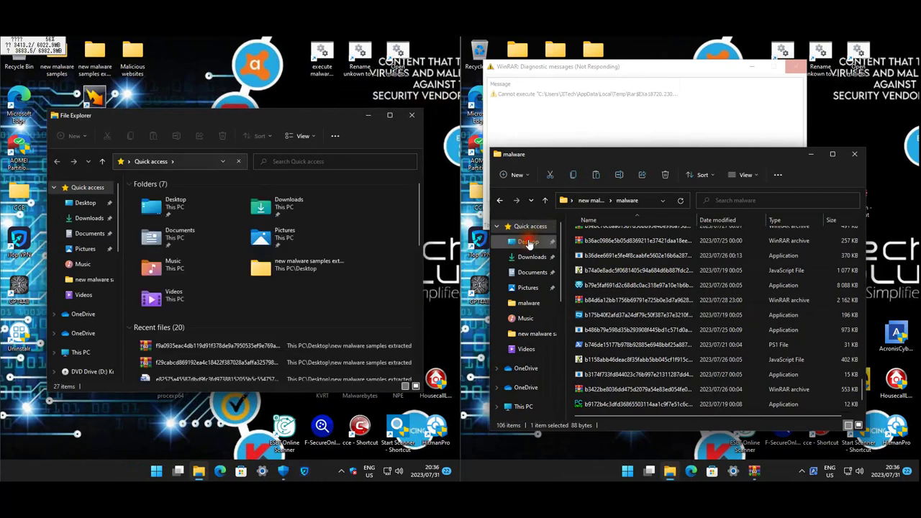
{"action": "left_click", "coordinate": [89, 218]}
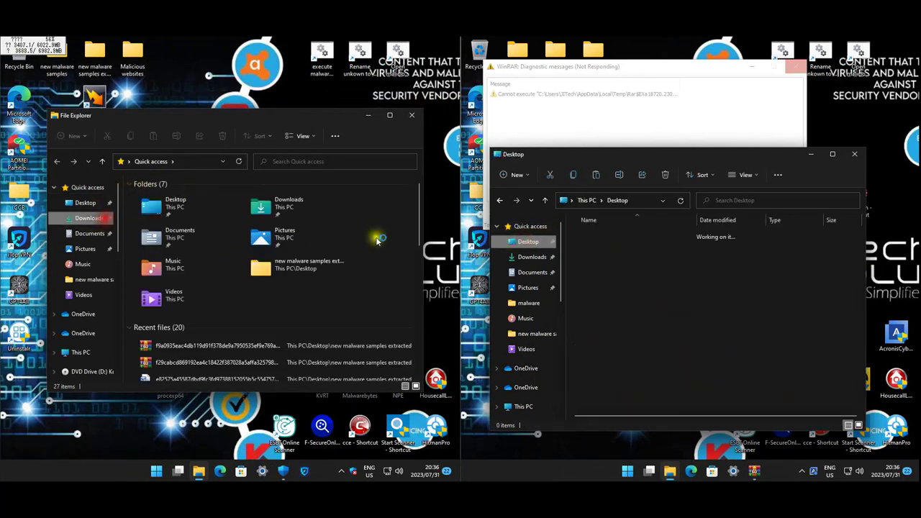
{"action": "left_click", "coordinate": [534, 260]}
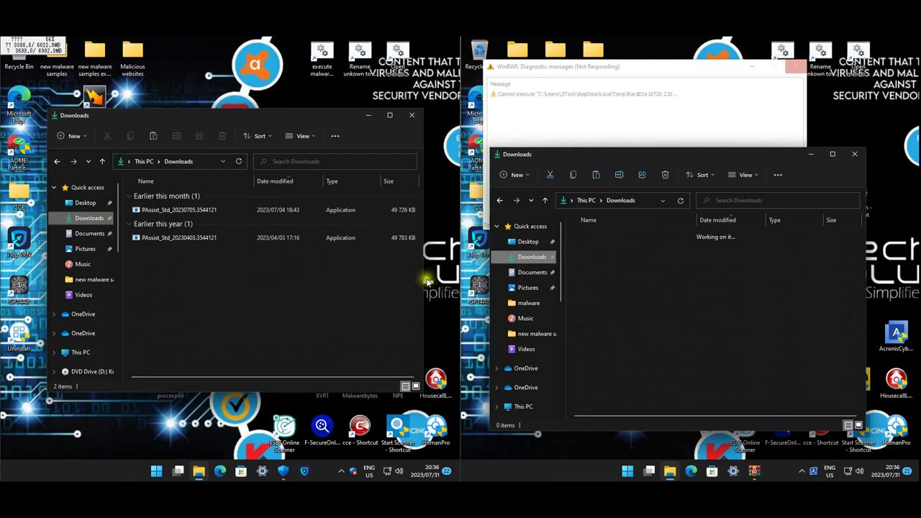
Inspect the Documents and Pictures folders on both machines for file damage and close File Explorer
{"action": "left_click", "coordinate": [90, 234]}
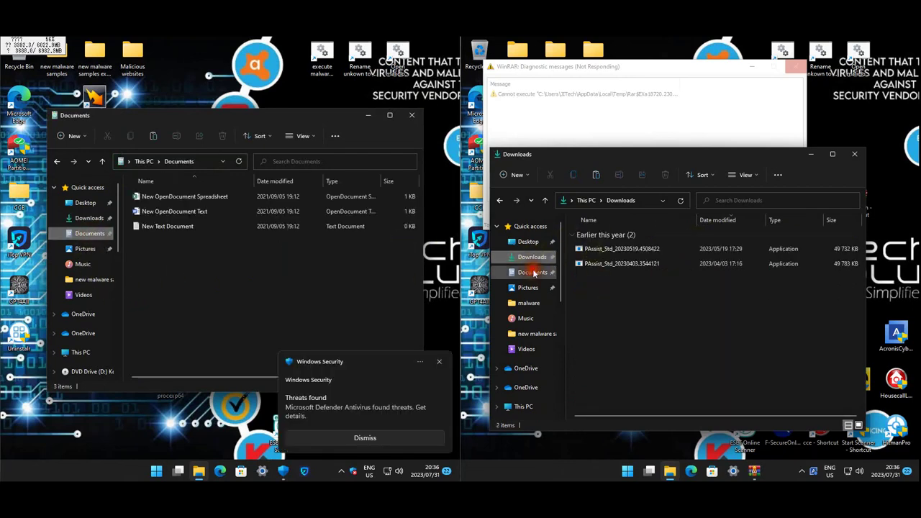
{"action": "left_click", "coordinate": [534, 273]}
{"action": "left_click", "coordinate": [100, 248]}
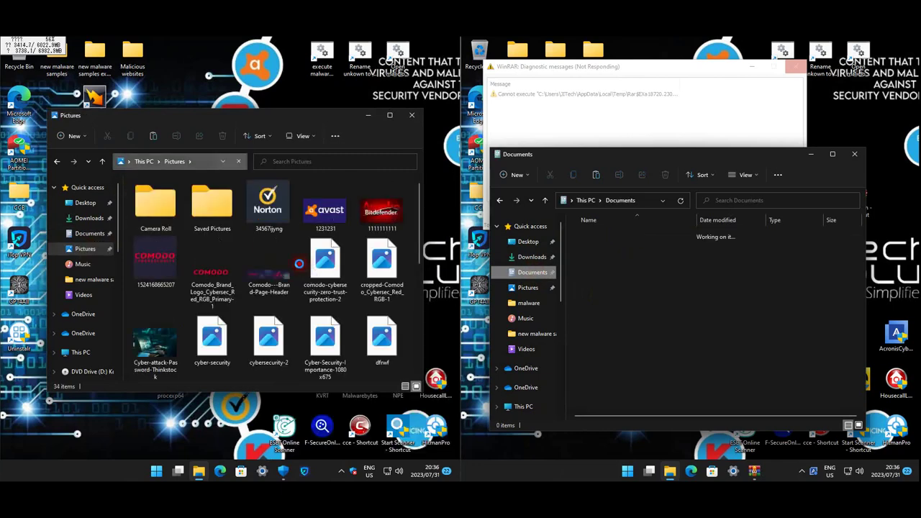
{"action": "left_click", "coordinate": [308, 275]}
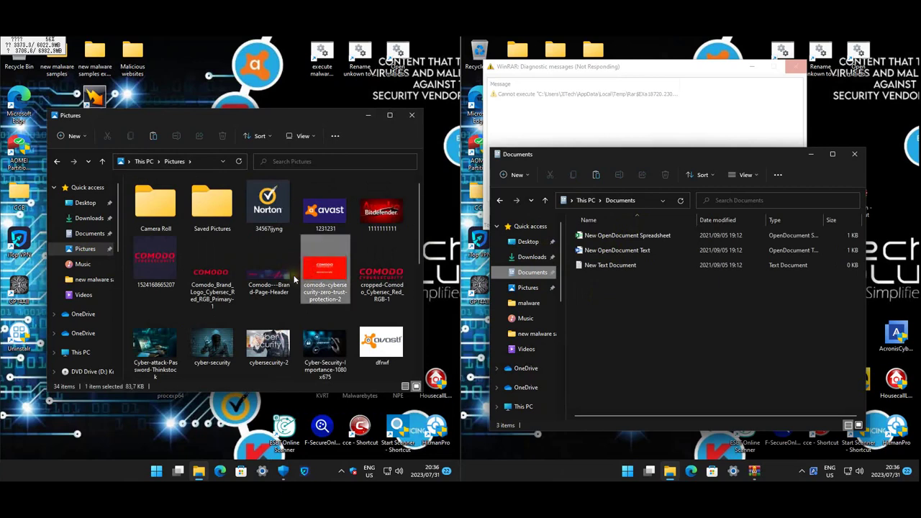
{"action": "left_click", "coordinate": [412, 115]}
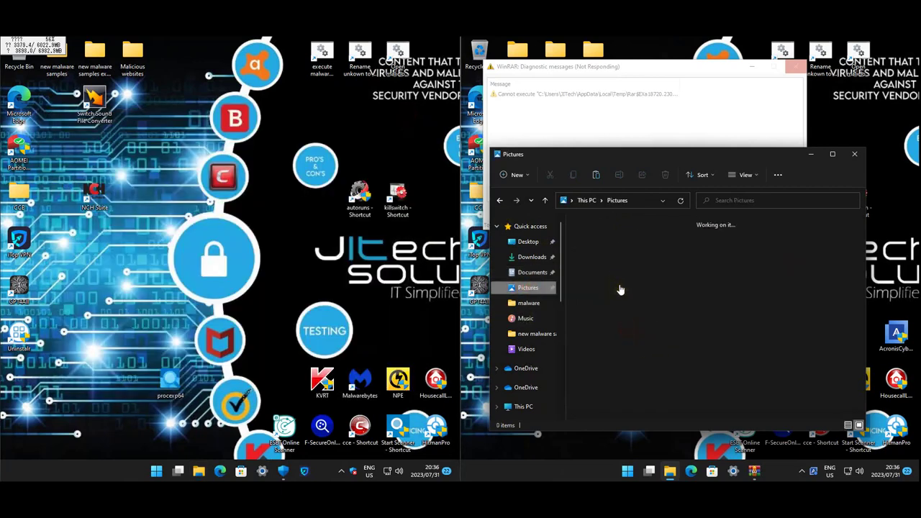
{"action": "left_click", "coordinate": [709, 295]}
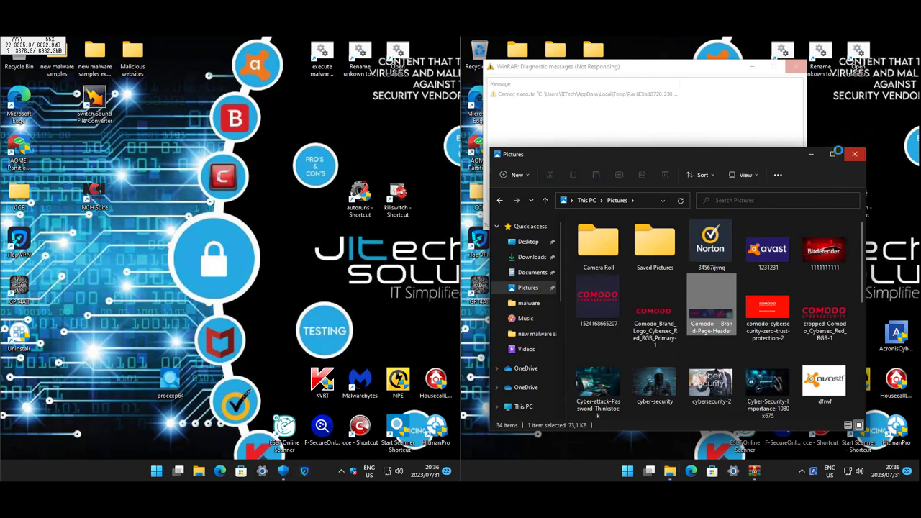
{"action": "left_click", "coordinate": [838, 151]}
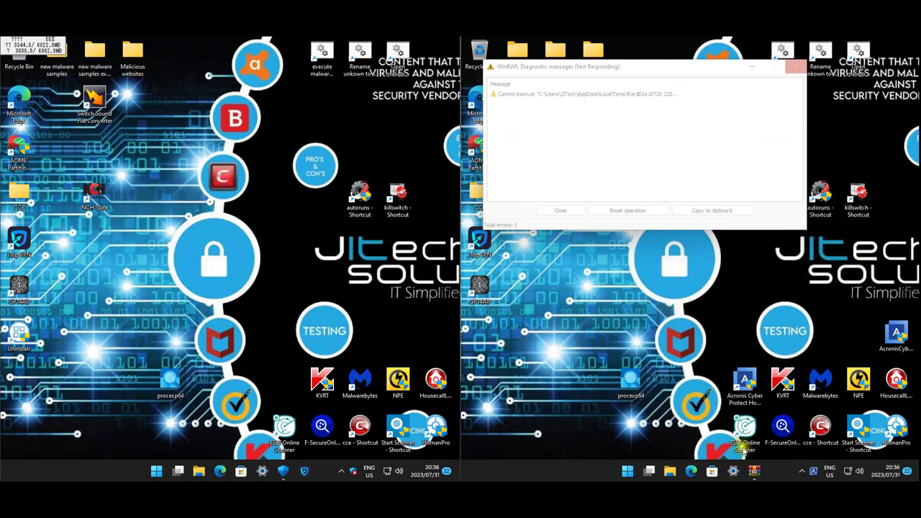
{"action": "left_click", "coordinate": [754, 471]}
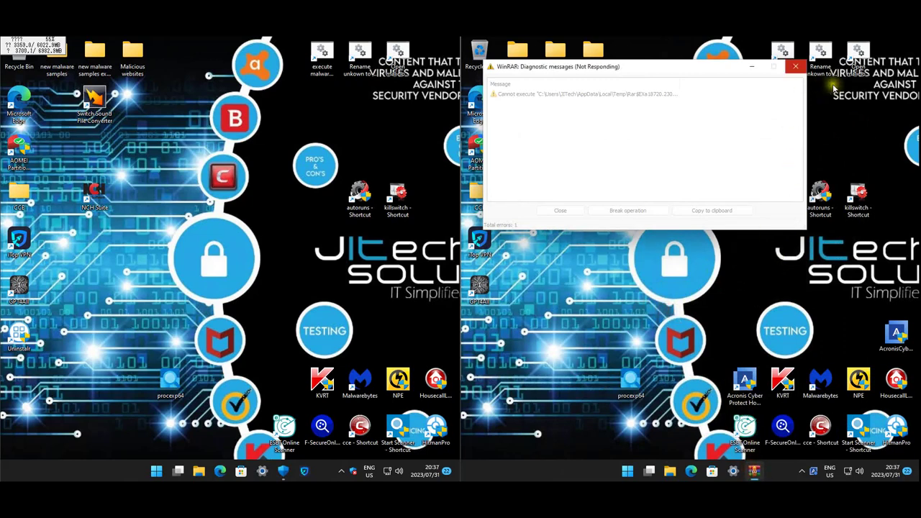
{"action": "left_click", "coordinate": [828, 112]}
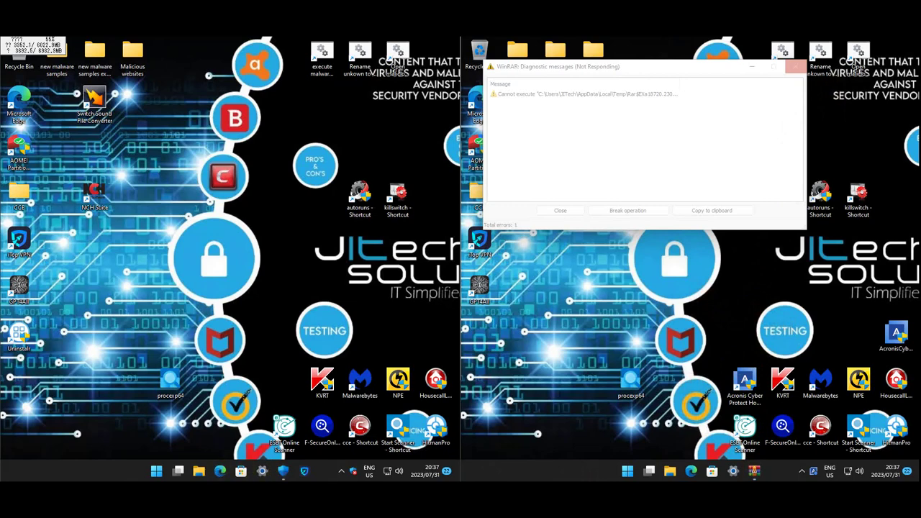
Switch to the Trend Micro remote session and place its Process Explorer window in front of Task Manager
{"action": "mouse_move", "coordinate": [199, 472]}
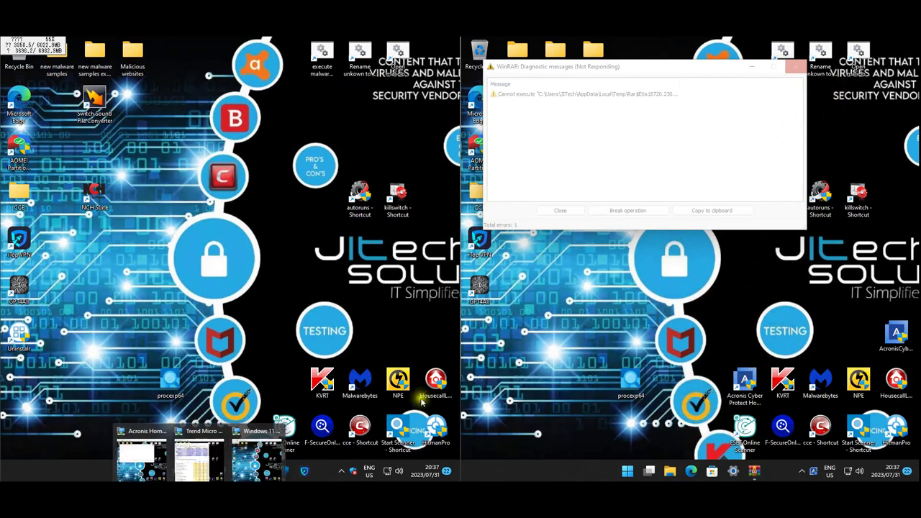
{"action": "left_click", "coordinate": [199, 454]}
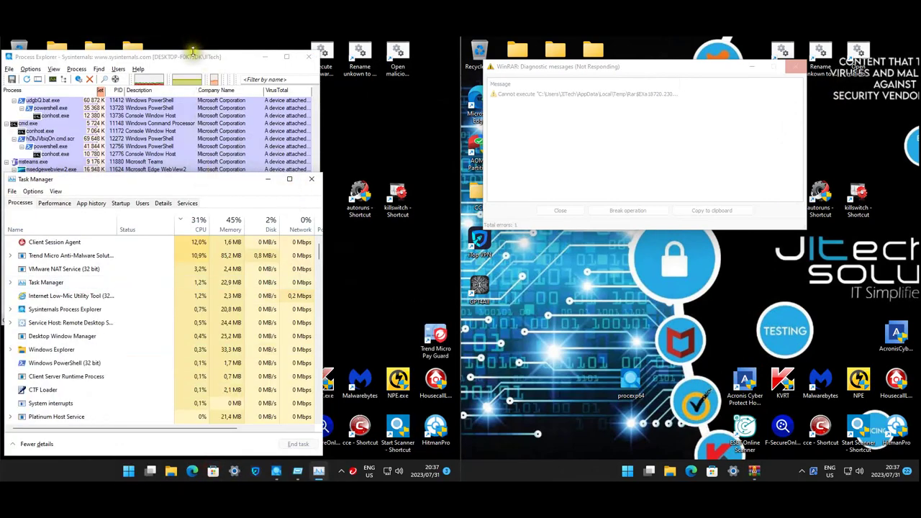
{"action": "left_click", "coordinate": [212, 64]}
{"action": "left_click_drag", "start_coordinate": [225, 58], "coordinate": [271, 56]}
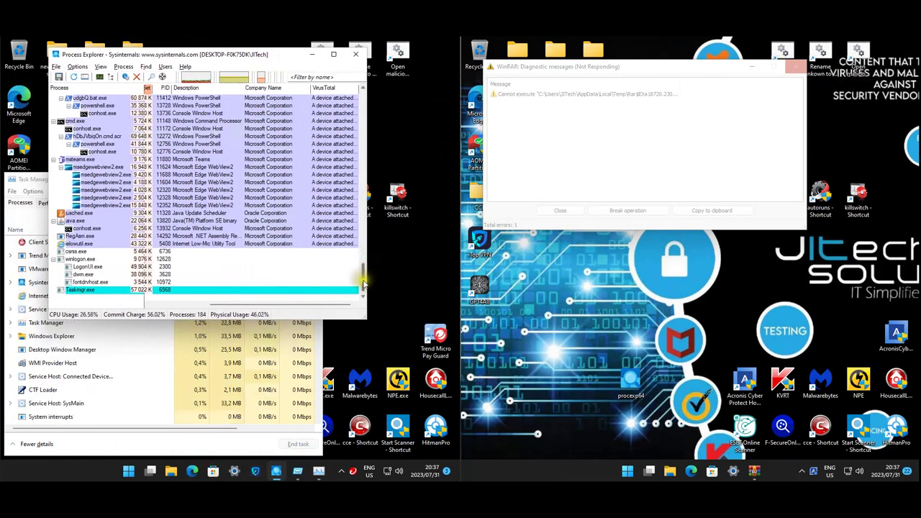
Look through the full Process Explorer list, checking the VirusTotal column and the processes running under explorer.exe
{"action": "left_click_drag", "start_coordinate": [365, 273], "coordinate": [380, 98]}
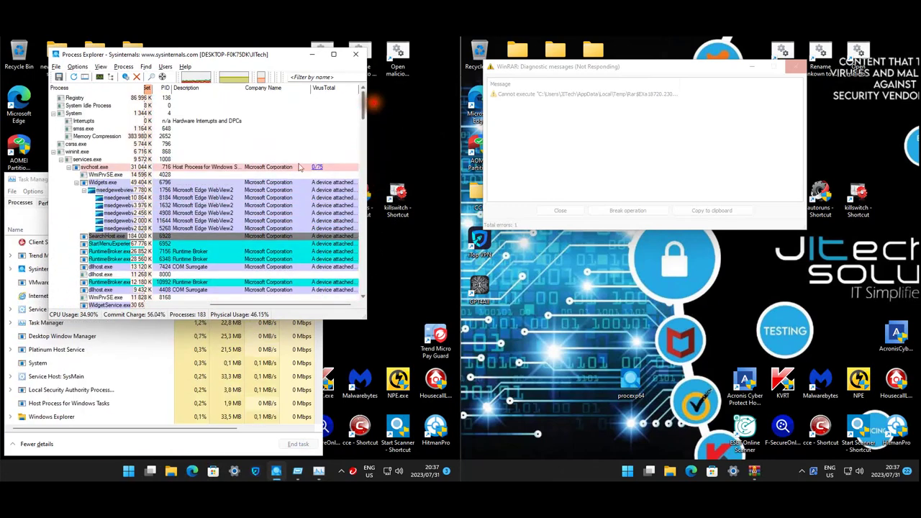
{"action": "left_click_drag", "start_coordinate": [365, 90], "coordinate": [370, 236]}
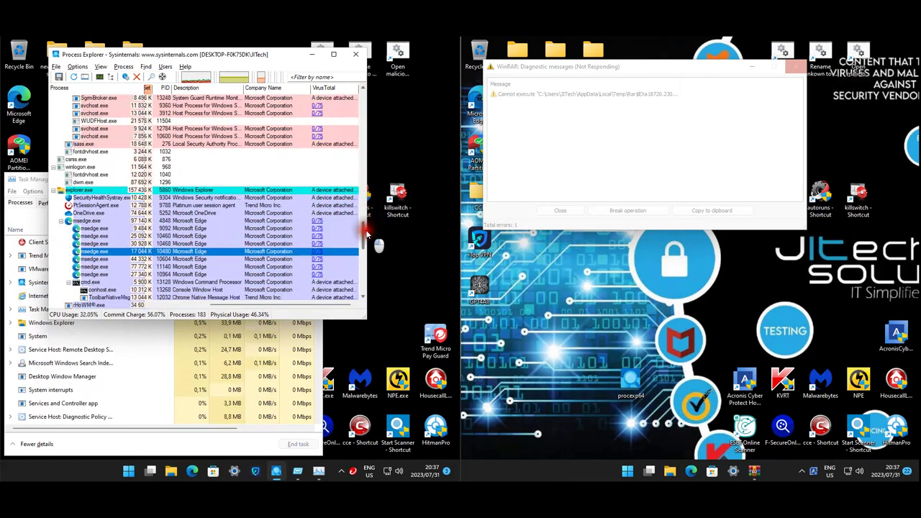
{"action": "scroll", "coordinate": [112, 235], "scroll_direction": "down", "scroll_amount": 2}
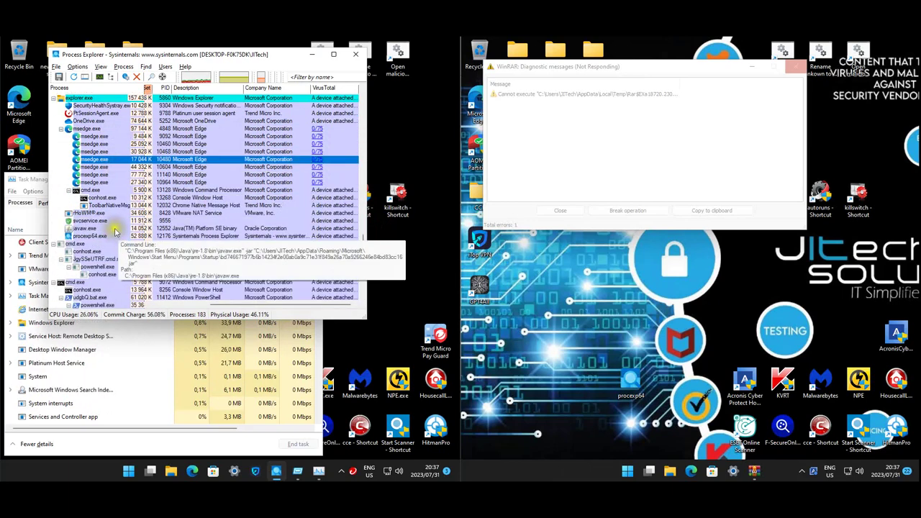
{"action": "scroll", "coordinate": [112, 235], "scroll_direction": "down", "scroll_amount": 2}
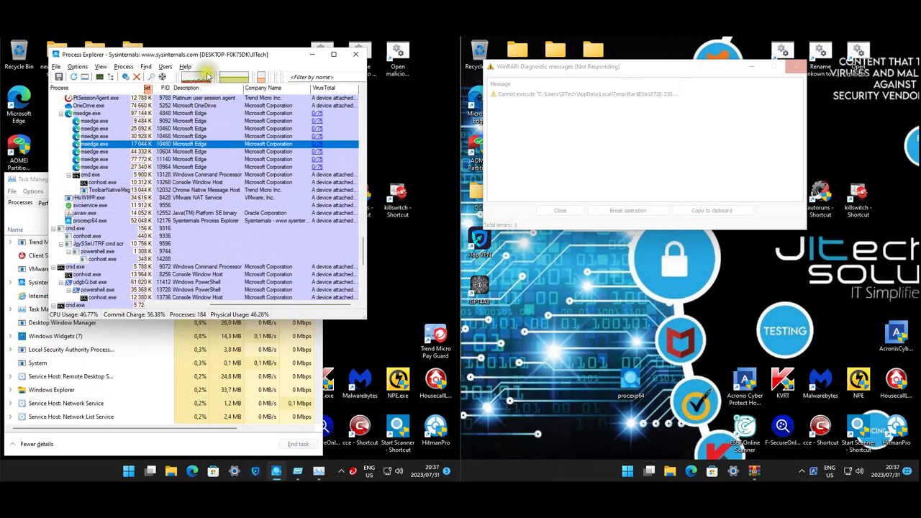
{"action": "left_click_drag", "start_coordinate": [187, 58], "coordinate": [216, 59]}
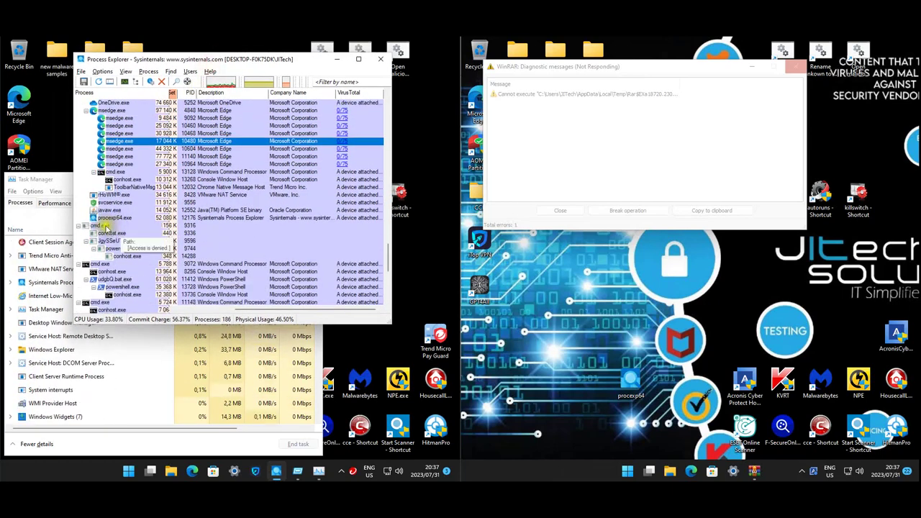
Examine the command lines and paths of the suspicious cmd, PowerShell, udgbQ.bat.exe and hDbJVbiqOn.cmd.scr processes and the entries below them
{"action": "left_click", "coordinate": [137, 241]}
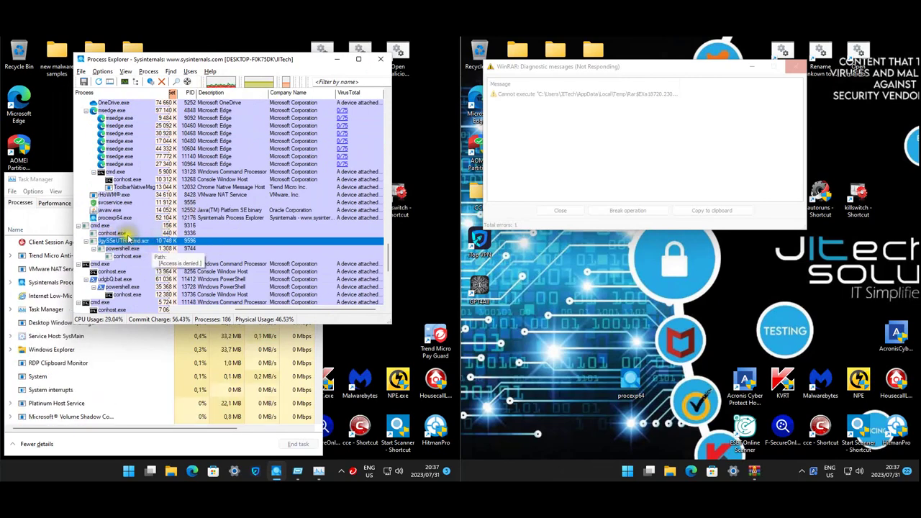
{"action": "scroll", "coordinate": [126, 236], "scroll_direction": "down", "scroll_amount": 4}
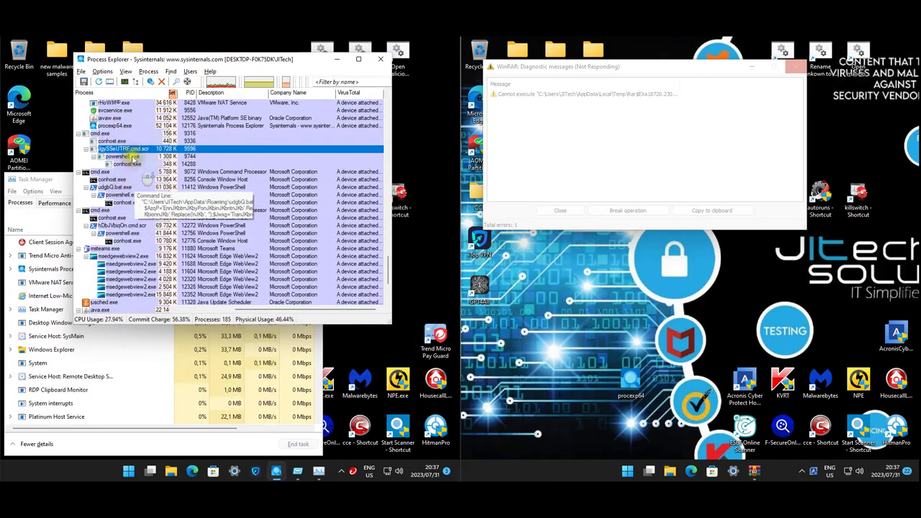
{"action": "scroll", "coordinate": [132, 157], "scroll_direction": "down", "scroll_amount": 2}
{"action": "left_click", "coordinate": [101, 178]}
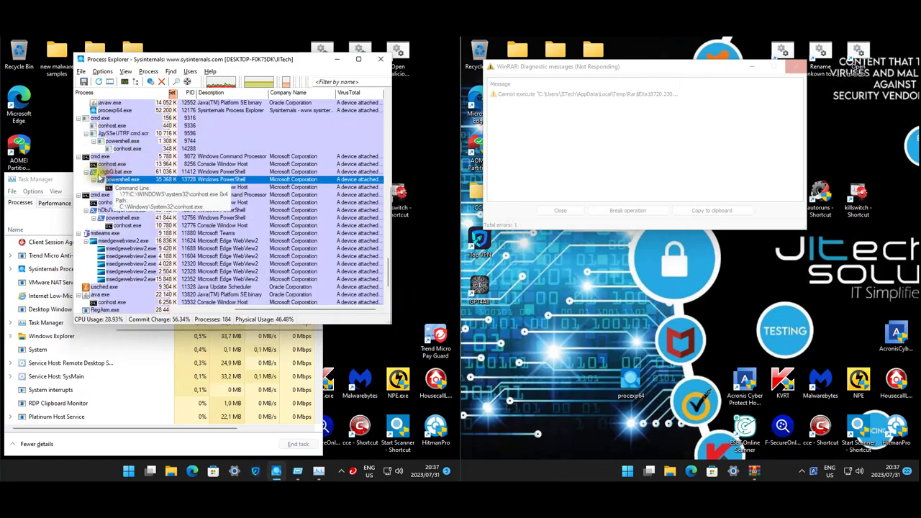
{"action": "mouse_move", "coordinate": [126, 175]}
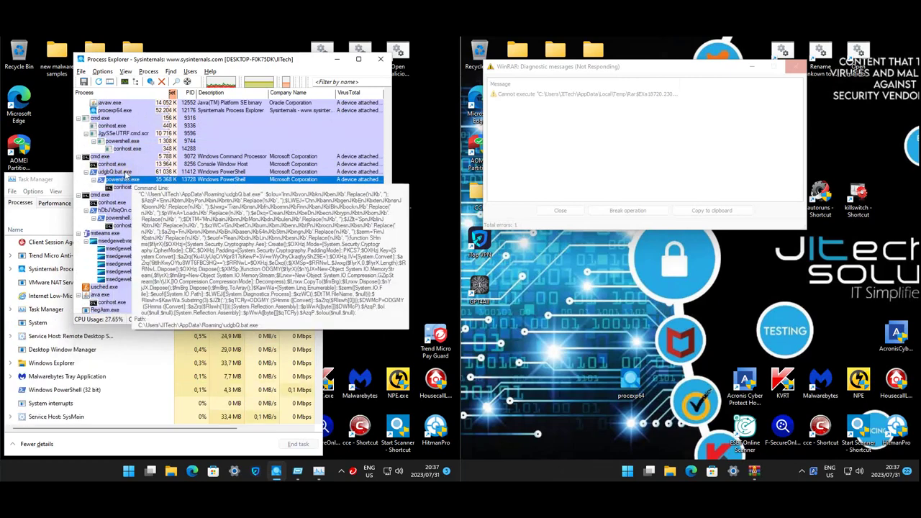
{"action": "mouse_move", "coordinate": [112, 208]}
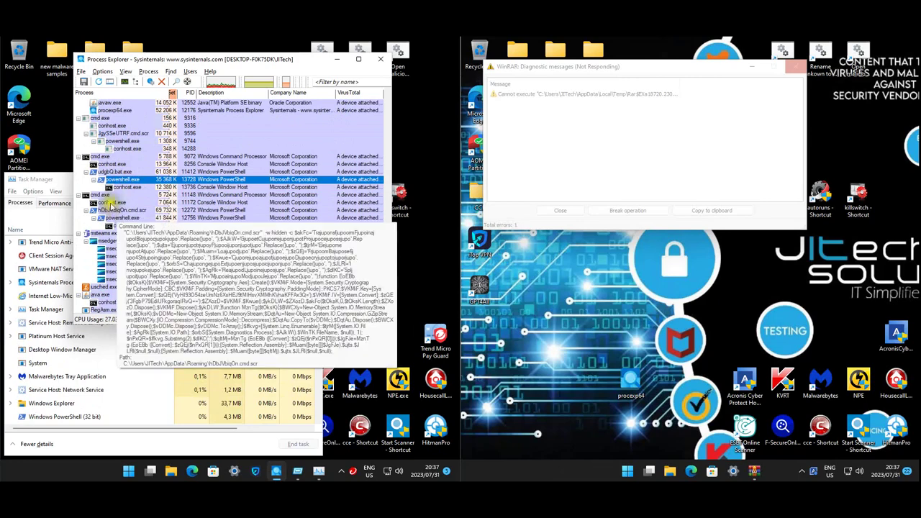
{"action": "mouse_move", "coordinate": [128, 194]}
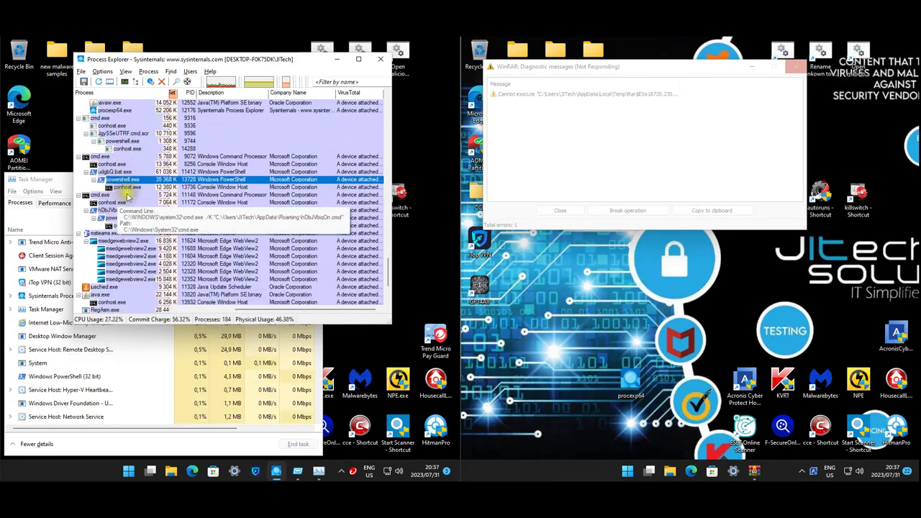
{"action": "mouse_move", "coordinate": [118, 255]}
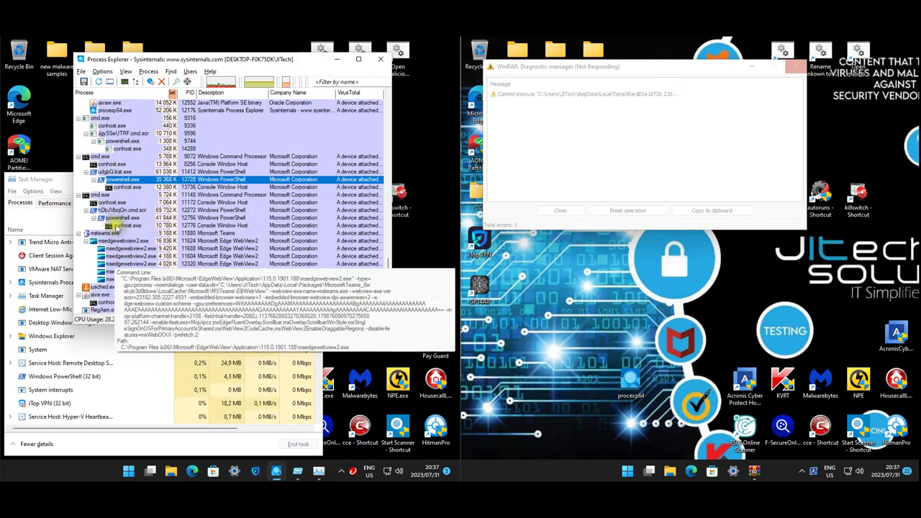
{"action": "scroll", "coordinate": [118, 255], "scroll_direction": "down", "scroll_amount": 3}
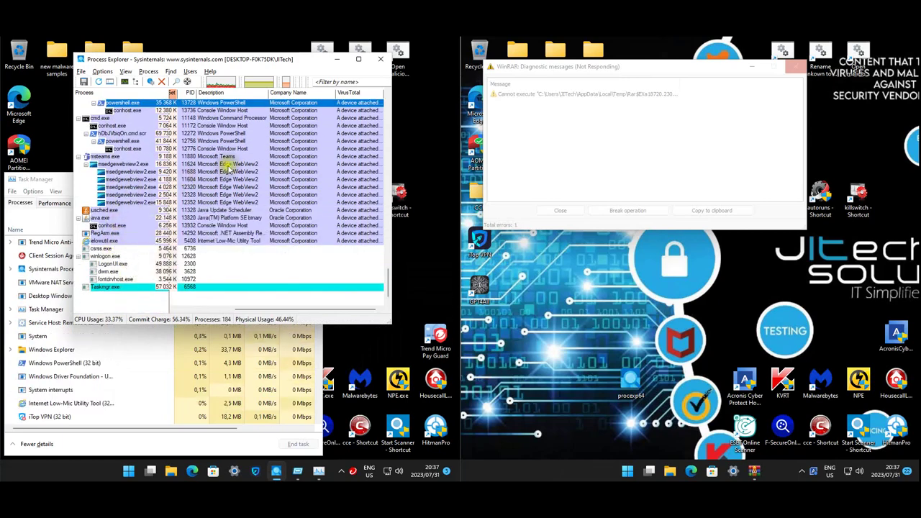
Close Process Explorer, reposition Task Manager on the desktop and sort its processes by name
{"action": "left_click", "coordinate": [380, 59]}
{"action": "left_click_drag", "start_coordinate": [106, 182], "coordinate": [175, 119]}
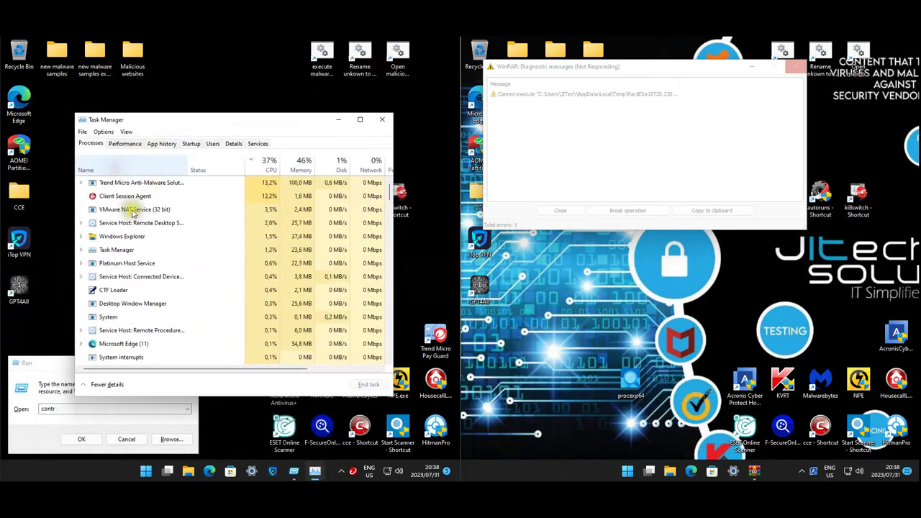
{"action": "left_click", "coordinate": [129, 169]}
Review the background processes in Task Manager and open its list of startup entries
{"action": "scroll", "coordinate": [180, 266], "scroll_direction": "down", "scroll_amount": 3}
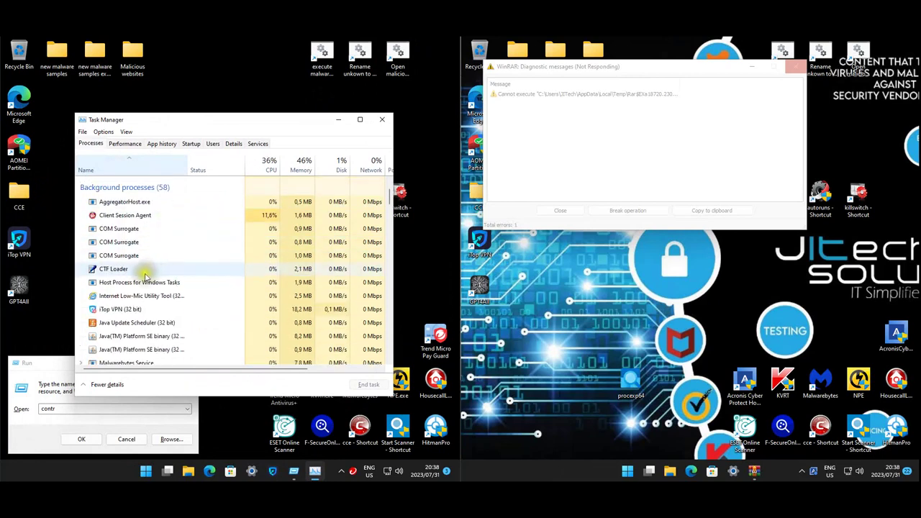
{"action": "scroll", "coordinate": [154, 324], "scroll_direction": "down", "scroll_amount": 2}
{"action": "scroll", "coordinate": [154, 321], "scroll_direction": "up", "scroll_amount": 4}
{"action": "left_click", "coordinate": [192, 143]}
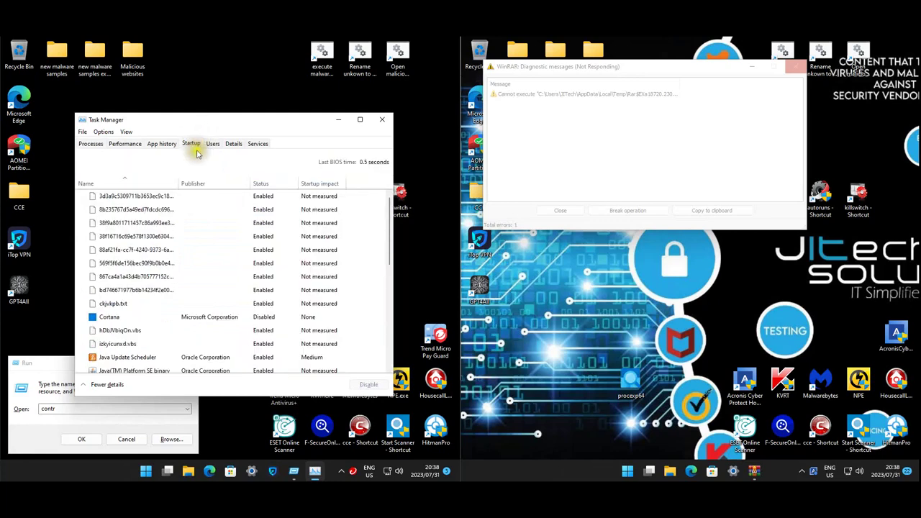
Look through the whole Task Manager startup list for suspicious entries, moving the window higher on the desktop
{"action": "scroll", "coordinate": [159, 246], "scroll_direction": "down", "scroll_amount": 2}
{"action": "scroll", "coordinate": [159, 244], "scroll_direction": "down", "scroll_amount": 2}
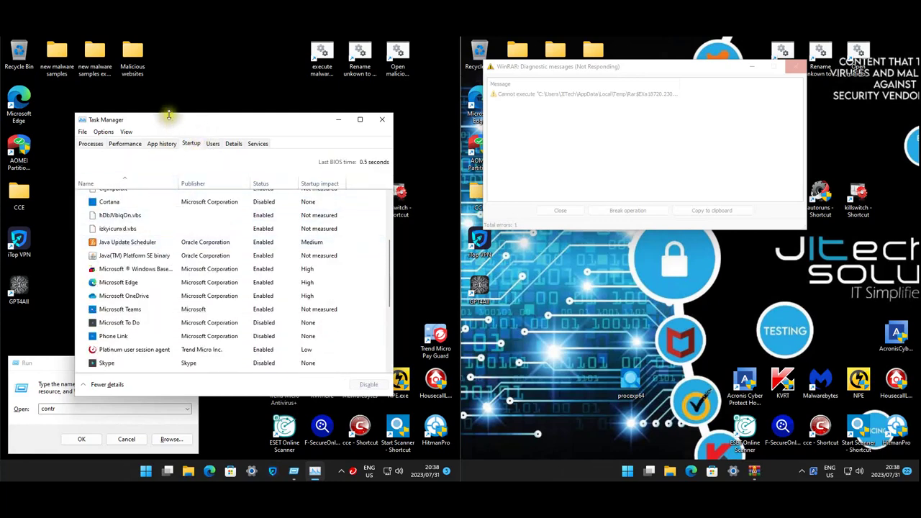
{"action": "left_click_drag", "start_coordinate": [169, 119], "coordinate": [169, 93]}
{"action": "scroll", "coordinate": [144, 290], "scroll_direction": "down", "scroll_amount": 2}
{"action": "scroll", "coordinate": [144, 290], "scroll_direction": "down", "scroll_amount": 2}
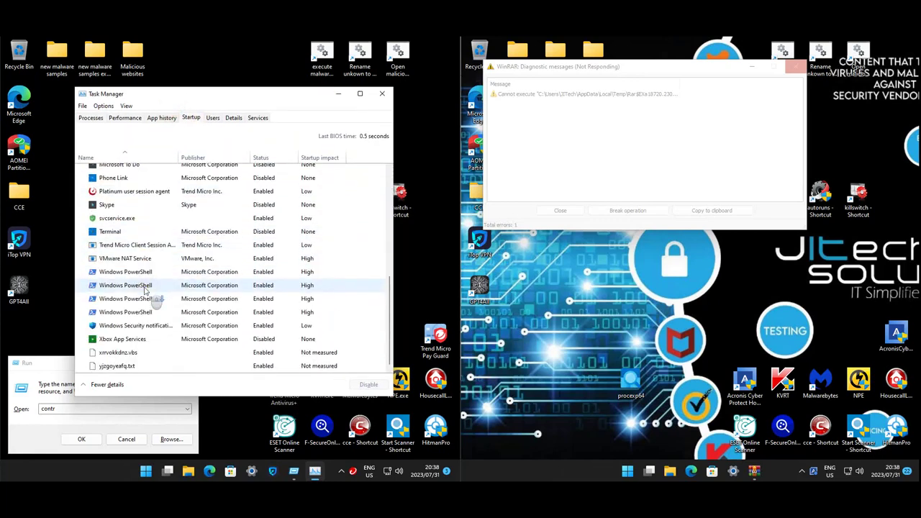
{"action": "scroll", "coordinate": [144, 288], "scroll_direction": "up", "scroll_amount": 10}
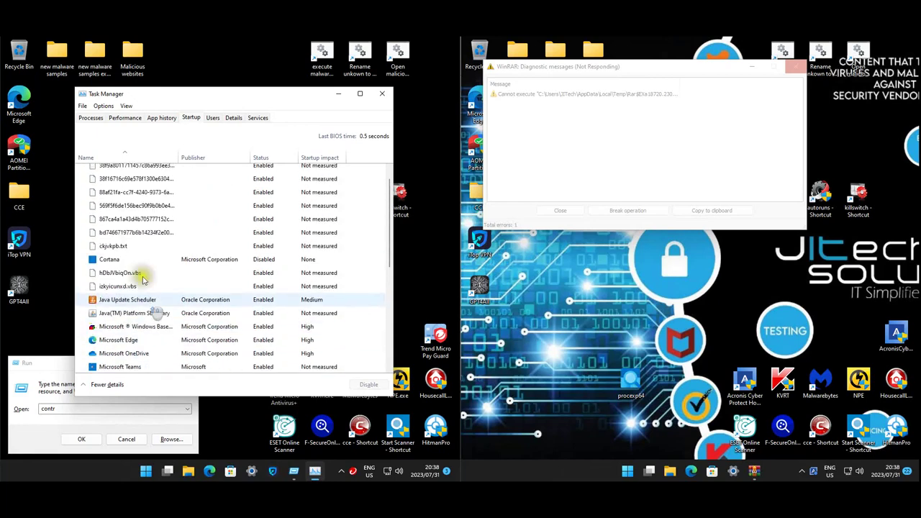
{"action": "right_click", "coordinate": [131, 185]}
{"action": "left_click", "coordinate": [154, 230]}
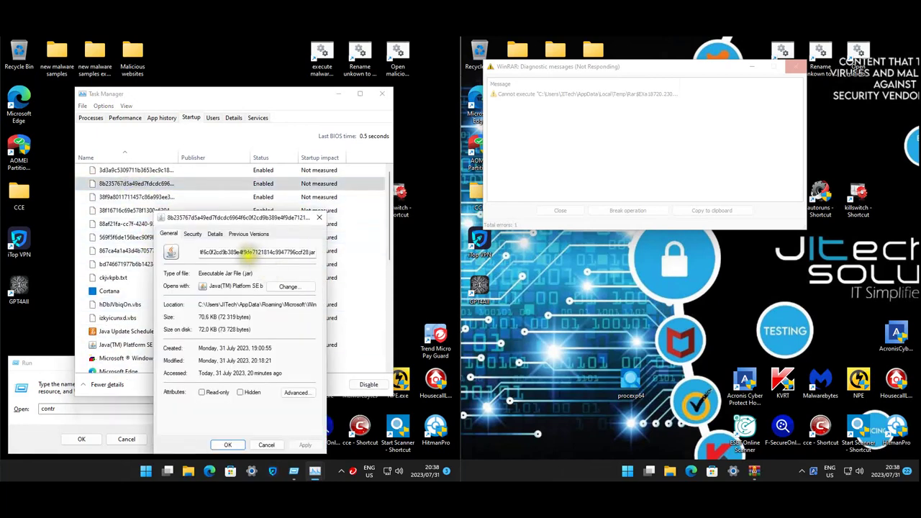
{"action": "left_click", "coordinate": [263, 444]}
{"action": "right_click", "coordinate": [146, 197]}
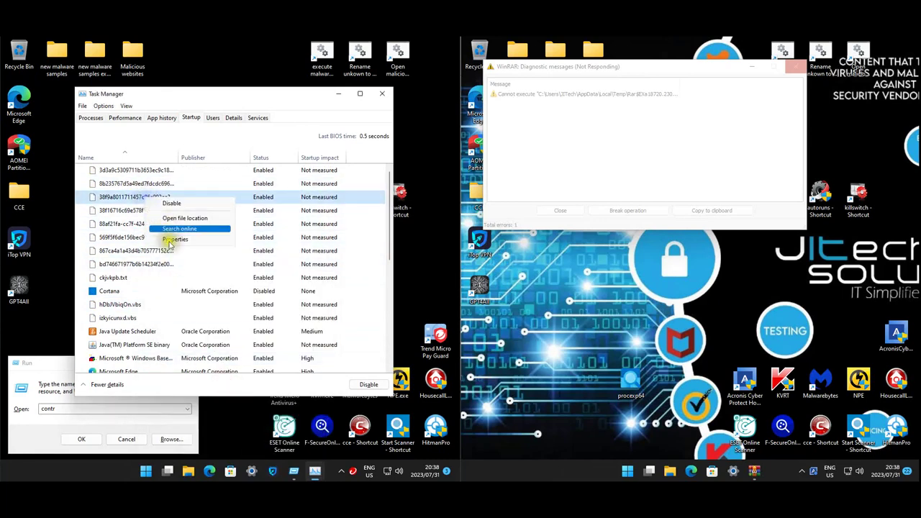
{"action": "left_click", "coordinate": [163, 238]}
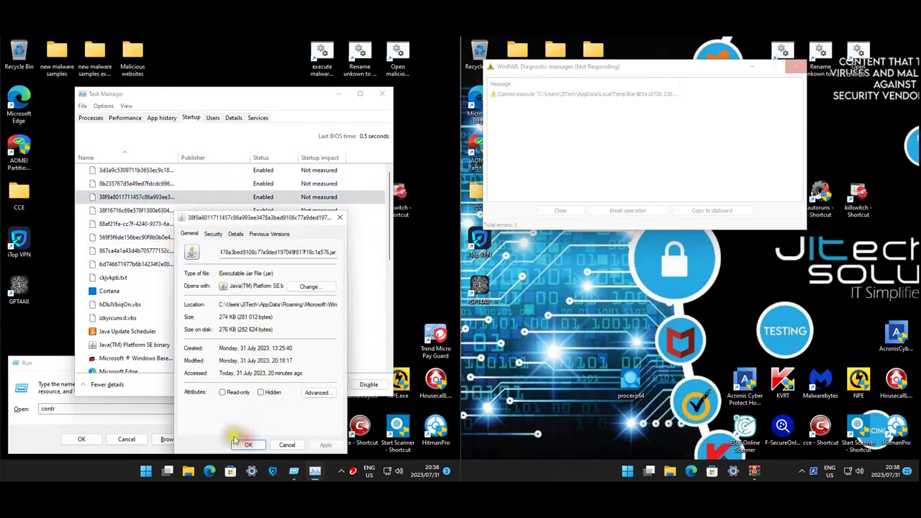
{"action": "left_click", "coordinate": [248, 444]}
Review the remaining startup entries down to the end of the list and close Task Manager
{"action": "left_click", "coordinate": [121, 303]}
{"action": "scroll", "coordinate": [106, 344], "scroll_direction": "down", "scroll_amount": 5}
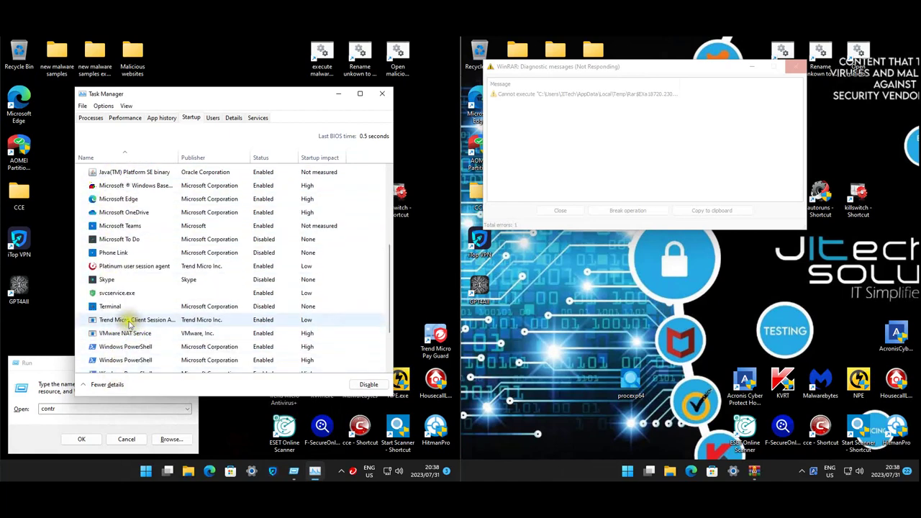
{"action": "left_click", "coordinate": [129, 324]}
{"action": "scroll", "coordinate": [154, 300], "scroll_direction": "down", "scroll_amount": 3}
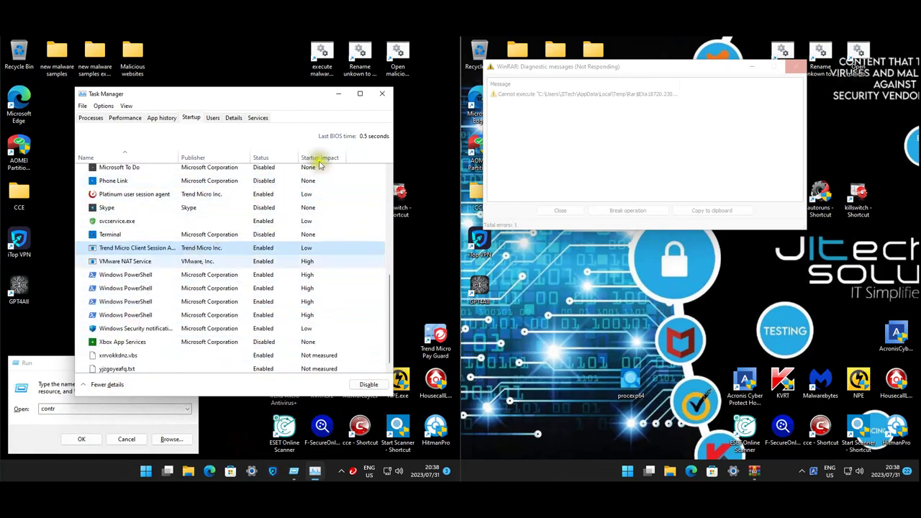
{"action": "left_click", "coordinate": [383, 93]}
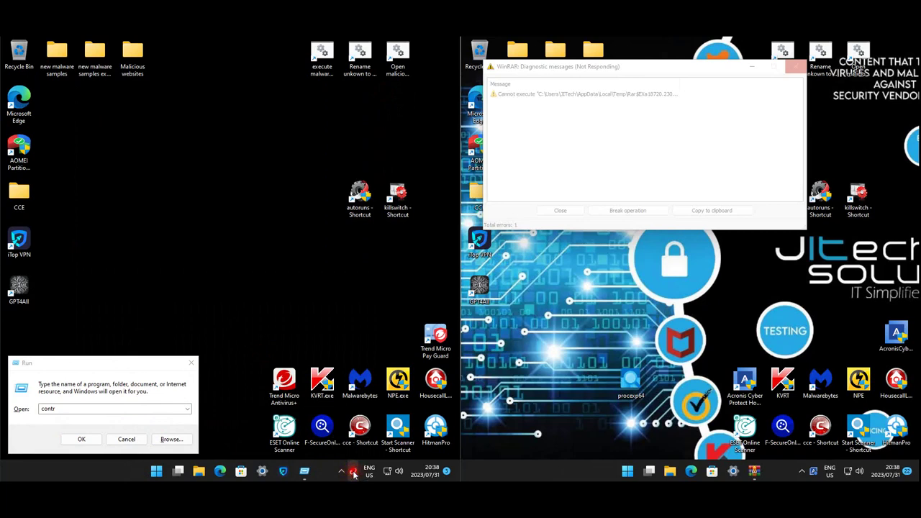
Try to launch Trend Micro Antivirus+ from the desktop and dismiss the Run dialog
{"action": "double_click", "coordinate": [280, 388]}
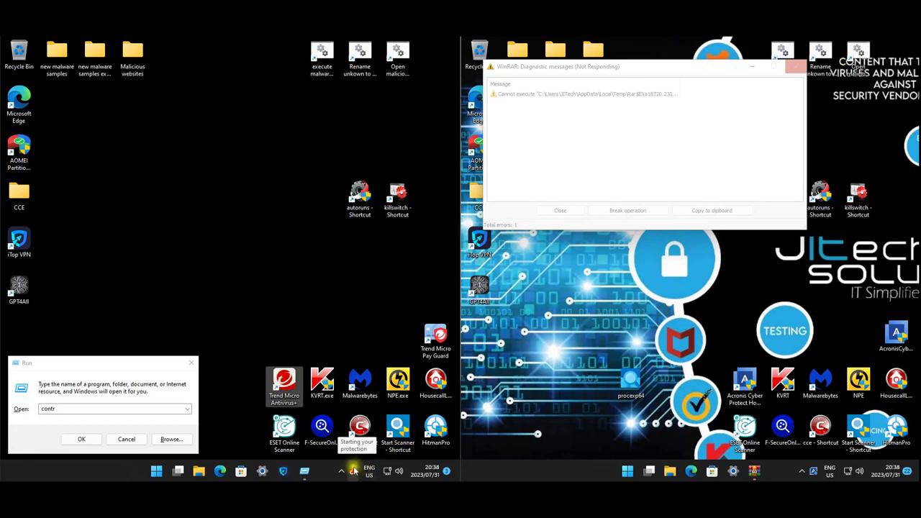
{"action": "left_click", "coordinate": [126, 439]}
Check the files in the Documents and Pictures folders for damage in File Explorer, closing it when done
{"action": "left_click", "coordinate": [208, 471]}
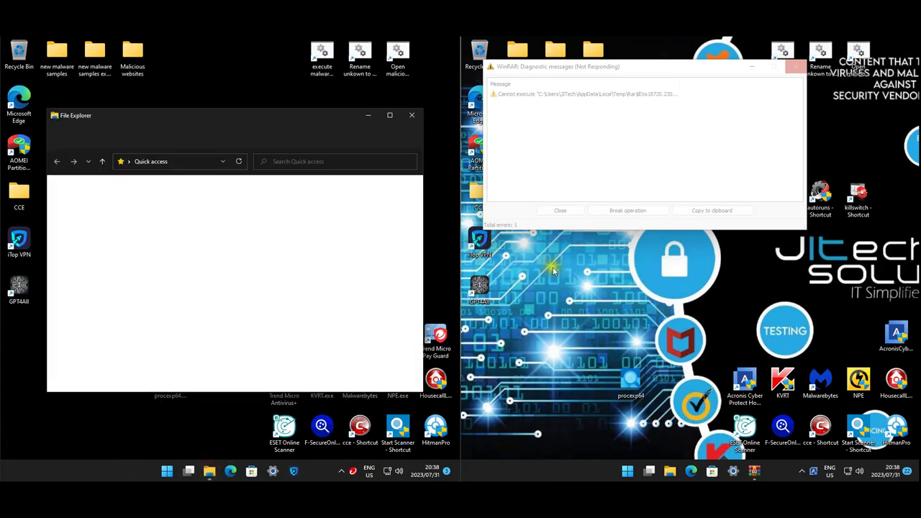
{"action": "left_click", "coordinate": [88, 234]}
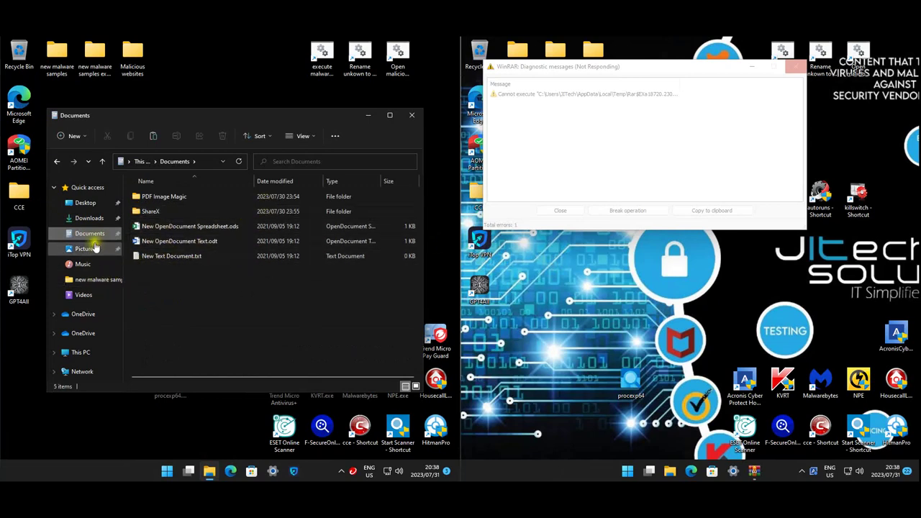
{"action": "left_click", "coordinate": [85, 249]}
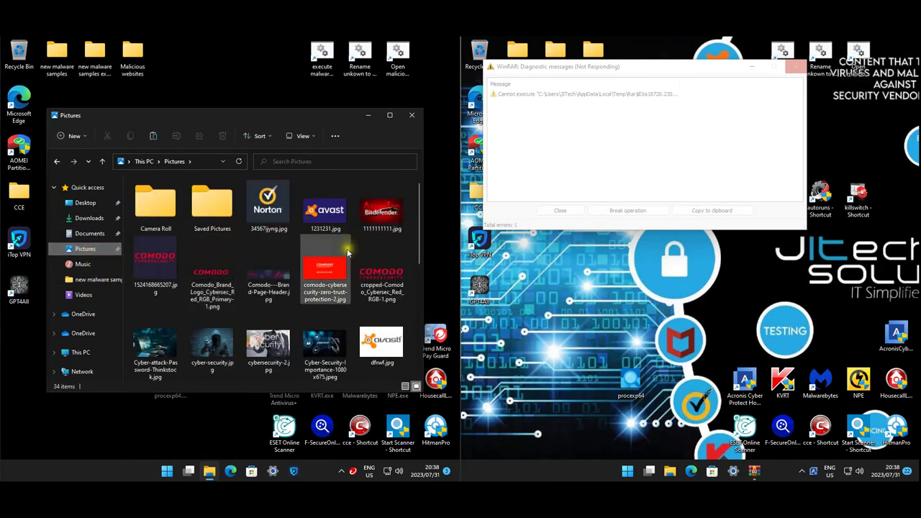
{"action": "scroll", "coordinate": [346, 254], "scroll_direction": "down", "scroll_amount": 5}
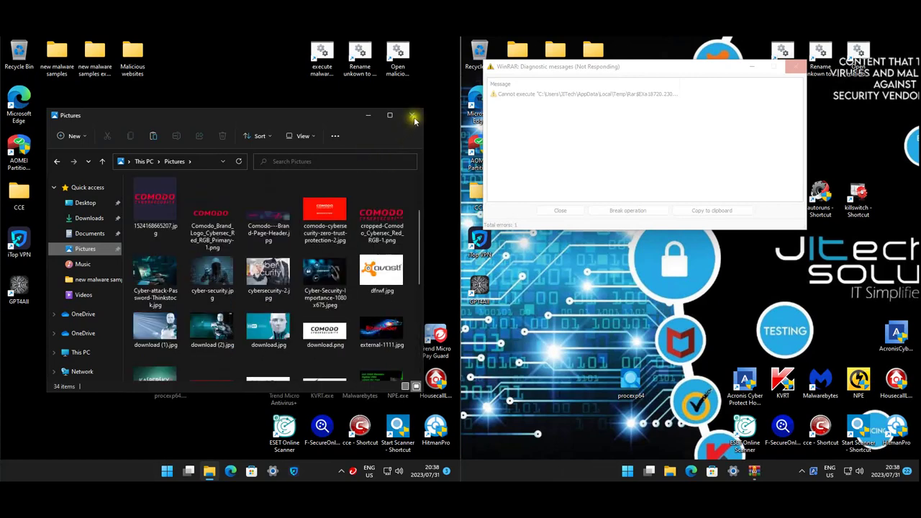
{"action": "left_click", "coordinate": [412, 115]}
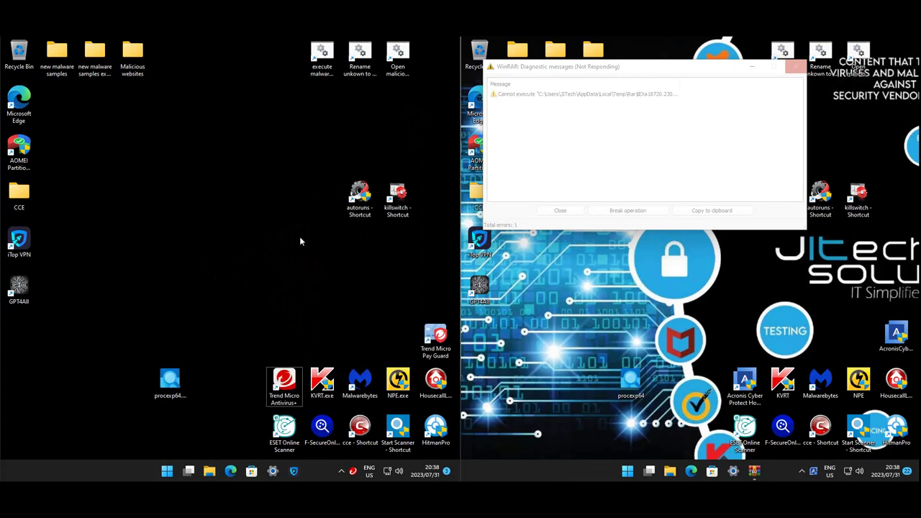
Reopen Task Manager, view its startup and user information, and close it
{"action": "key", "text": "ctrl+shift+Escape"}
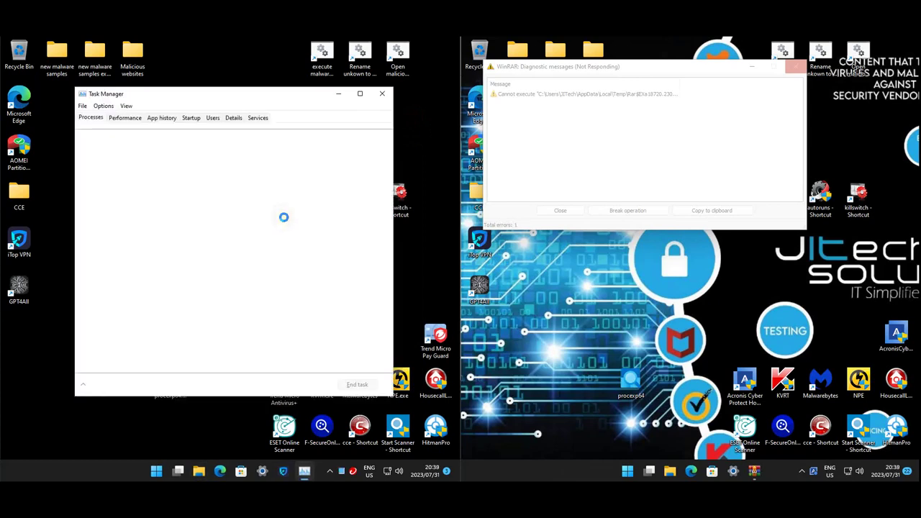
{"action": "left_click", "coordinate": [181, 114]}
{"action": "left_click", "coordinate": [222, 116]}
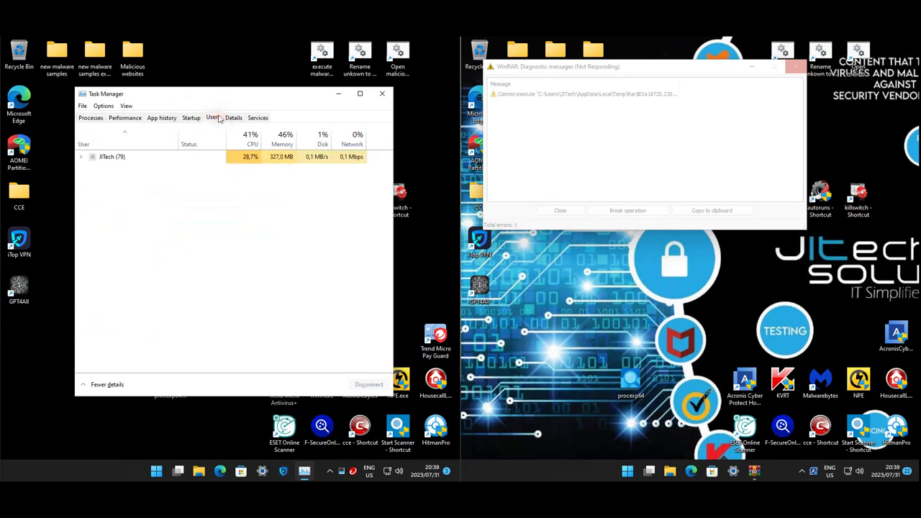
{"action": "left_click", "coordinate": [382, 93]}
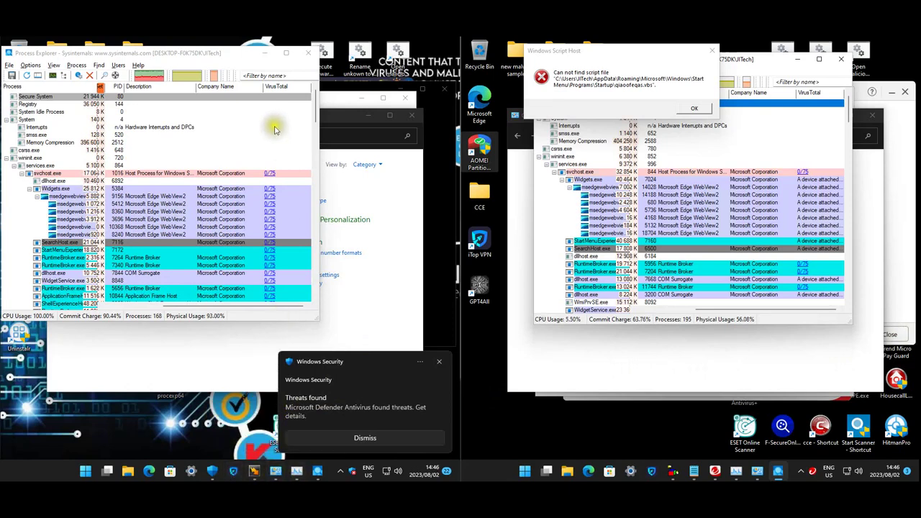
Examine the Process Explorer list on the first machine, including SecHealthUI.exe and the VirusTotal column, and close Process Explorer
{"action": "left_click", "coordinate": [315, 107]}
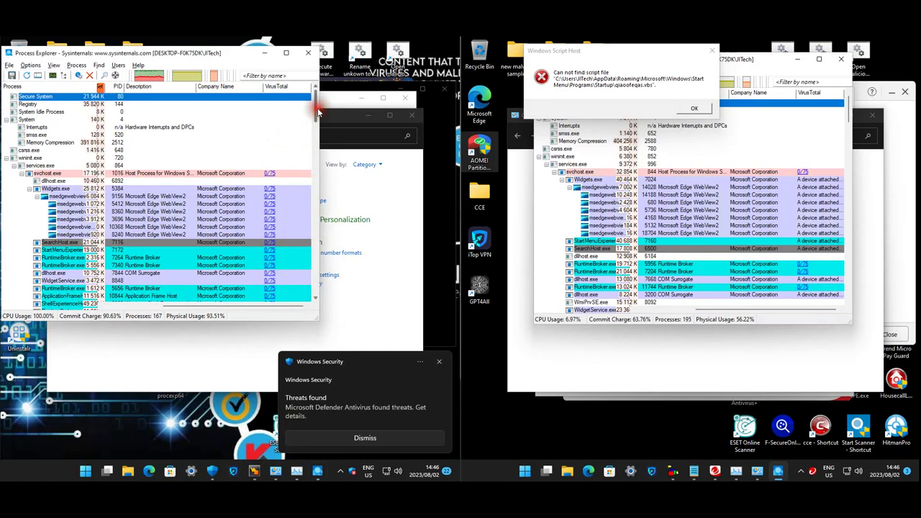
{"action": "left_click_drag", "start_coordinate": [317, 110], "coordinate": [325, 144]}
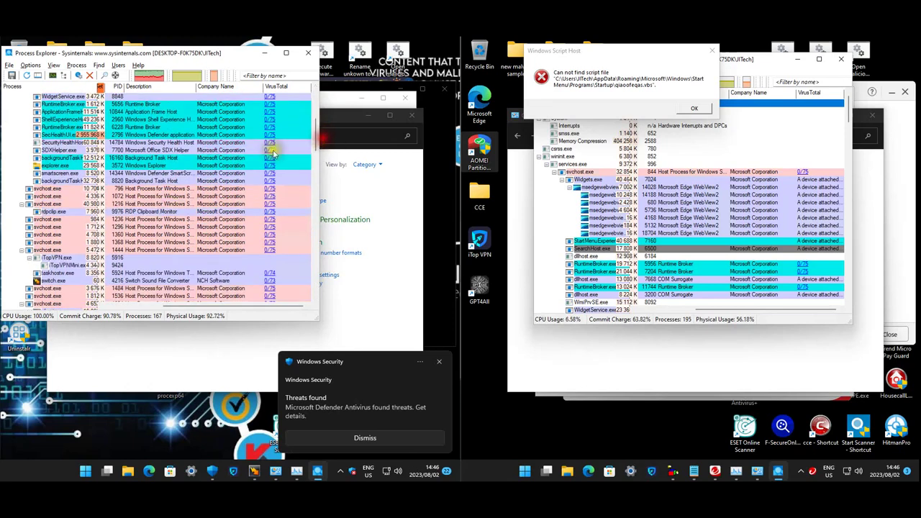
{"action": "mouse_move", "coordinate": [93, 134]}
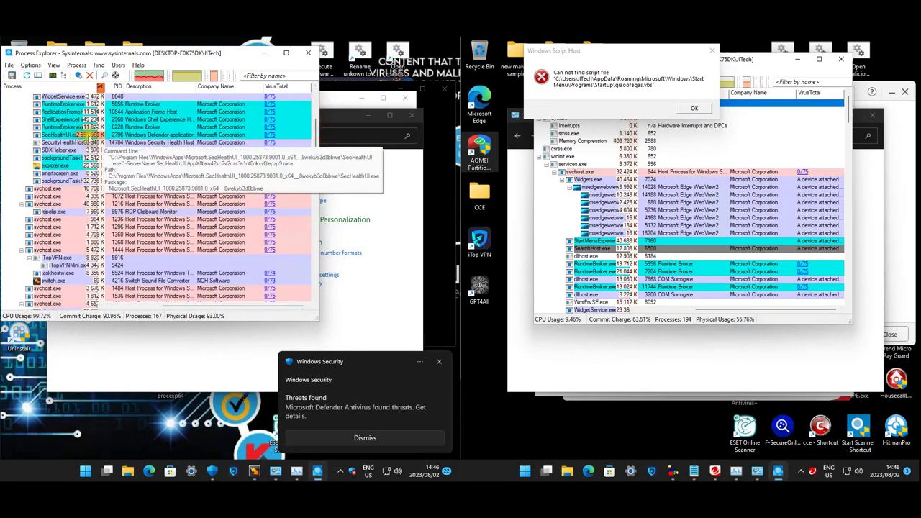
{"action": "left_click_drag", "start_coordinate": [319, 134], "coordinate": [327, 267]}
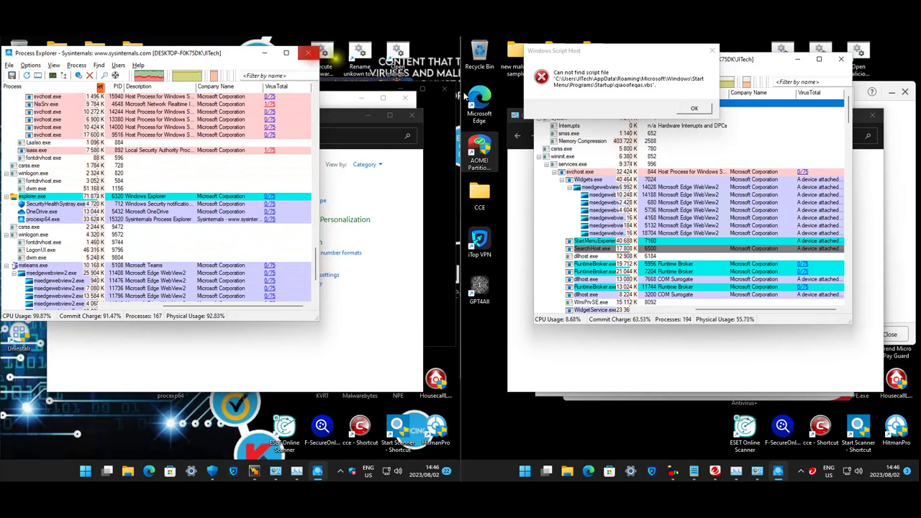
{"action": "left_click", "coordinate": [314, 54]}
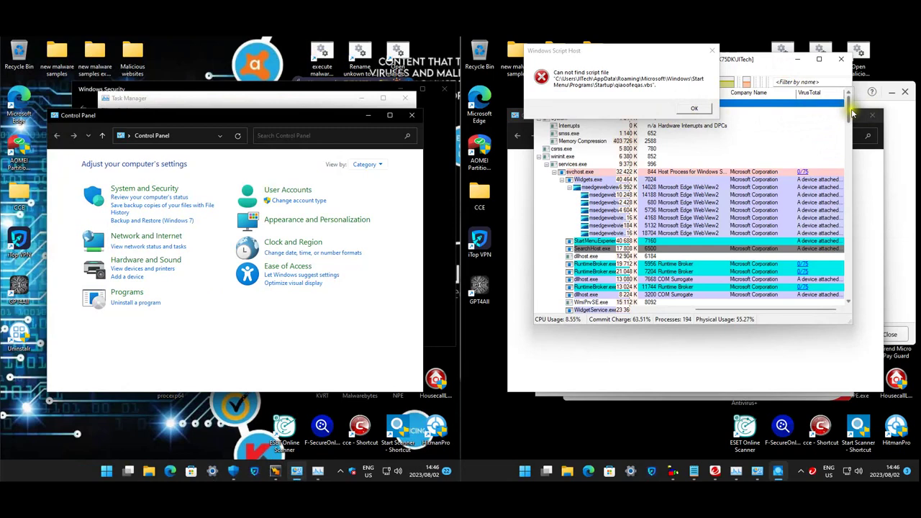
Examine the second machine's Process Explorer list from explorer.exe and the suspicious cmd processes to ToolbarNativeMsgHost.exe, and close Process Explorer
{"action": "left_click_drag", "start_coordinate": [853, 113], "coordinate": [852, 263]}
{"action": "mouse_move", "coordinate": [565, 254]}
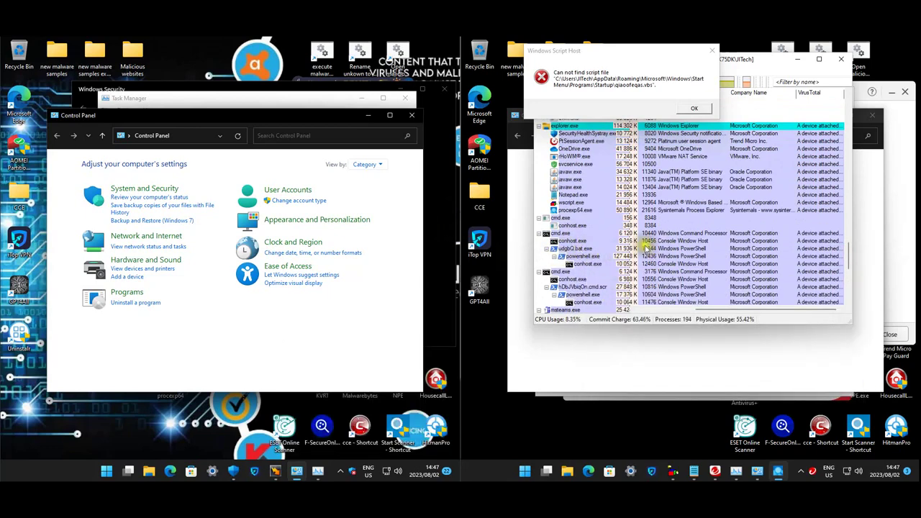
{"action": "scroll", "coordinate": [581, 255], "scroll_direction": "down", "scroll_amount": 3}
{"action": "mouse_move", "coordinate": [622, 231]}
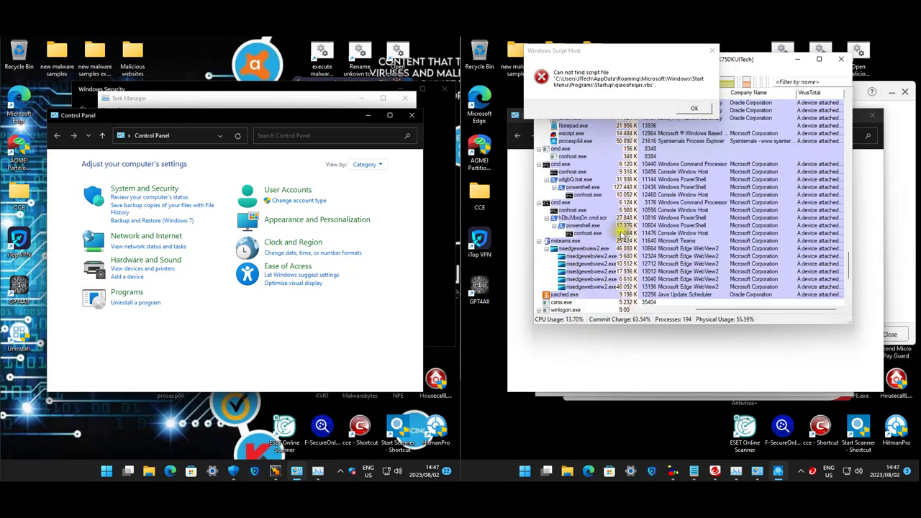
{"action": "scroll", "coordinate": [616, 232], "scroll_direction": "down", "scroll_amount": 4}
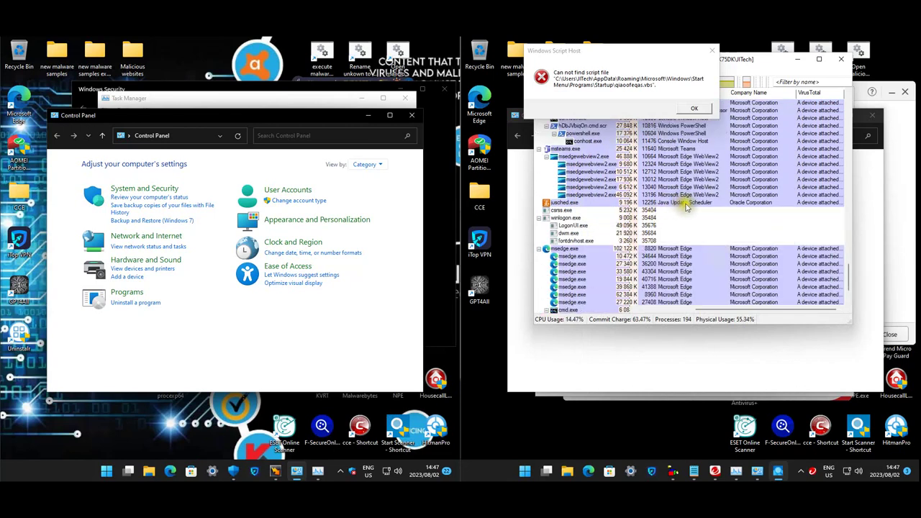
{"action": "scroll", "coordinate": [691, 205], "scroll_direction": "down", "scroll_amount": 2}
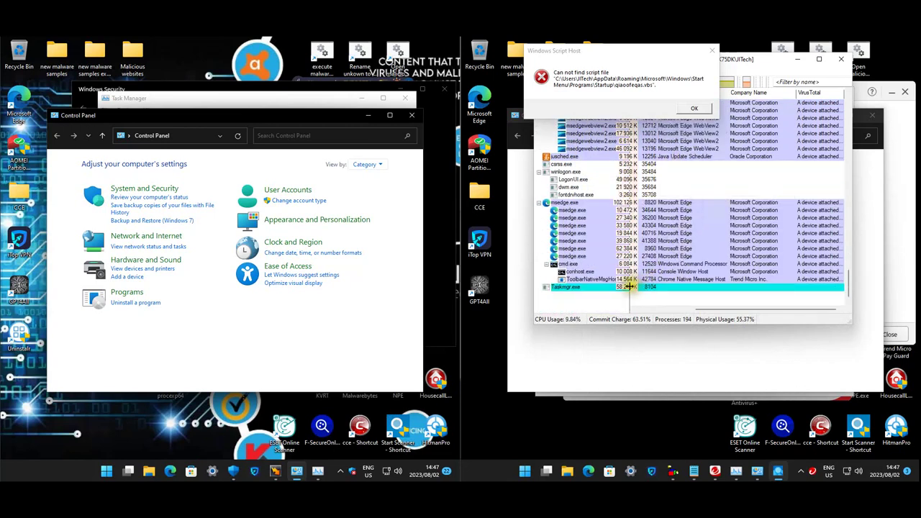
{"action": "mouse_move", "coordinate": [574, 279]}
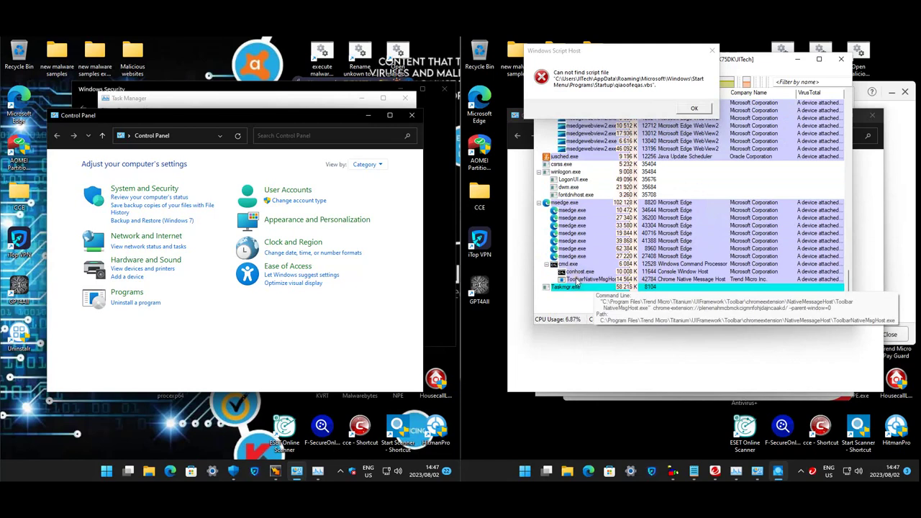
{"action": "left_click", "coordinate": [841, 63]}
Bring the first machine's Task Manager forward and compare its processes sorted by memory and by CPU usage
{"action": "left_click", "coordinate": [232, 109]}
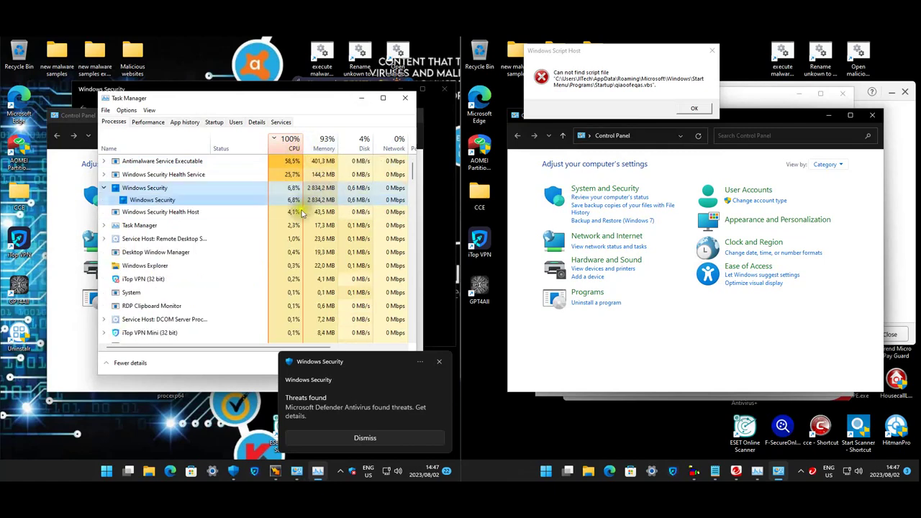
{"action": "left_click", "coordinate": [324, 144]}
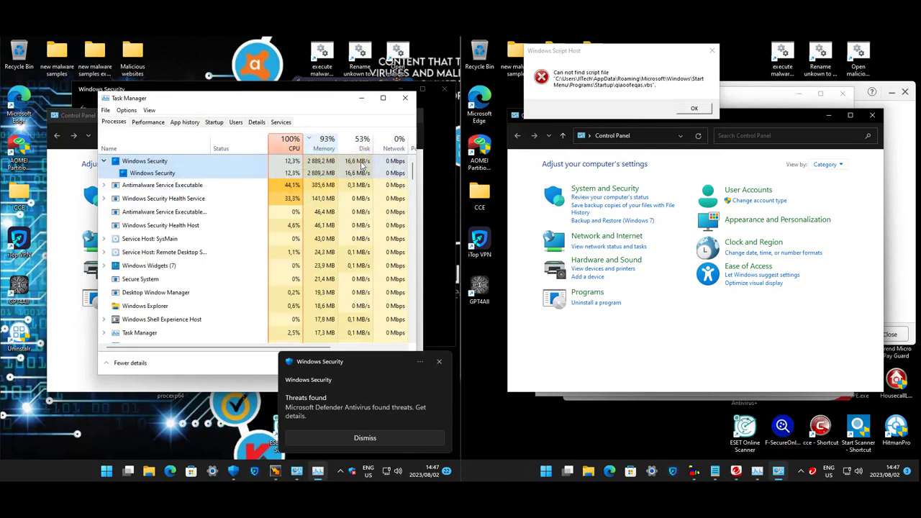
{"action": "left_click", "coordinate": [288, 147]}
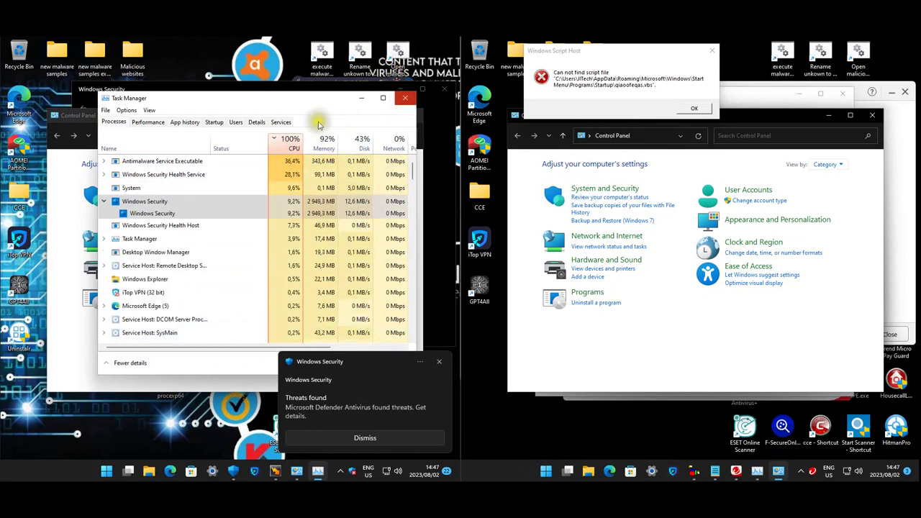
On the first machine, view the startup entries, inspect the file properties of the 433a1b8d entry and close them
{"action": "left_click", "coordinate": [216, 123]}
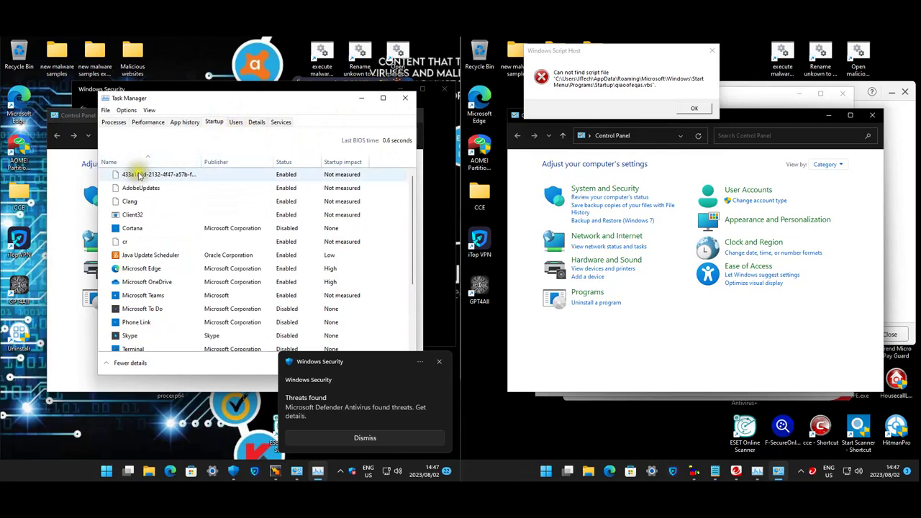
{"action": "left_click", "coordinate": [139, 177]}
{"action": "right_click", "coordinate": [139, 177]}
{"action": "left_click", "coordinate": [154, 214]}
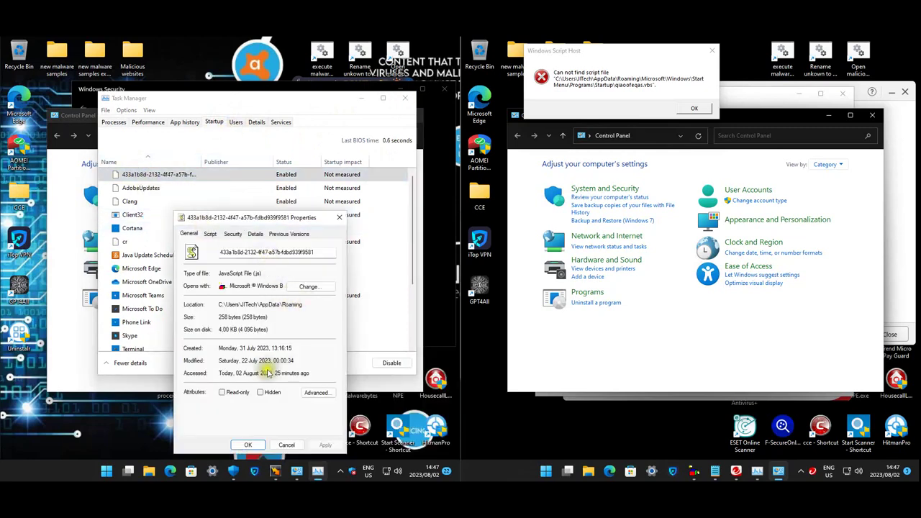
{"action": "left_click", "coordinate": [286, 446]}
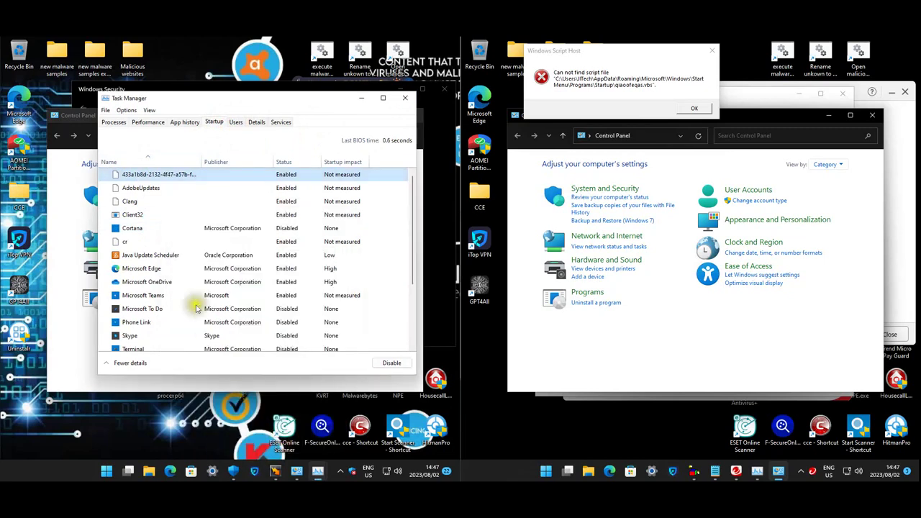
Inspect the Clang startup entry's file properties, highlight its Startup folder location, and close the properties
{"action": "right_click", "coordinate": [137, 204]}
{"action": "left_click", "coordinate": [164, 246]}
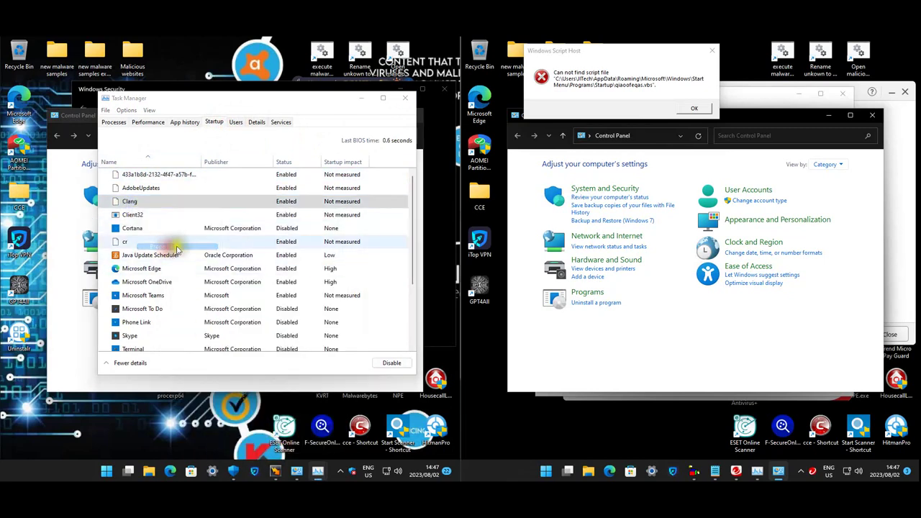
{"action": "left_click_drag", "start_coordinate": [284, 305], "coordinate": [381, 308]}
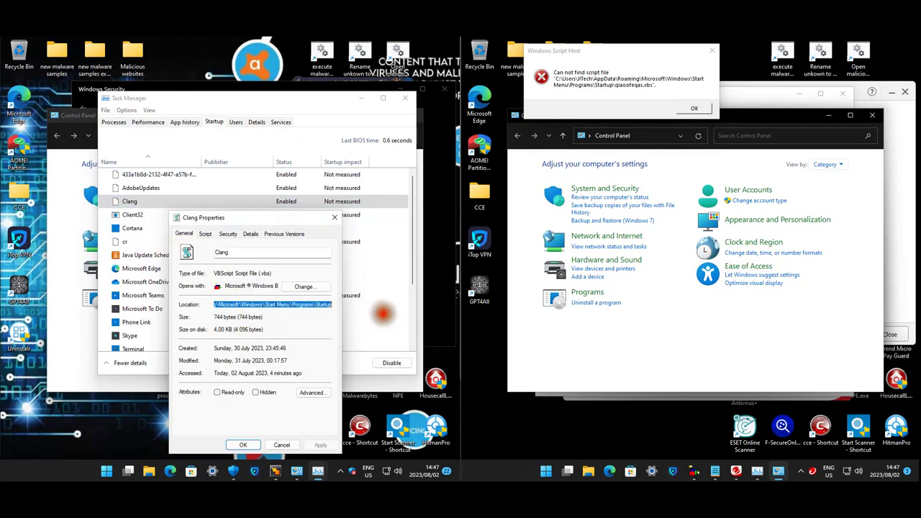
{"action": "left_click", "coordinate": [279, 445]}
Examine the first machine's remaining startup entries, including the last entry, cr, AdobeUpdates and the 433a1b8d entry
{"action": "scroll", "coordinate": [252, 279], "scroll_direction": "down", "scroll_amount": 3}
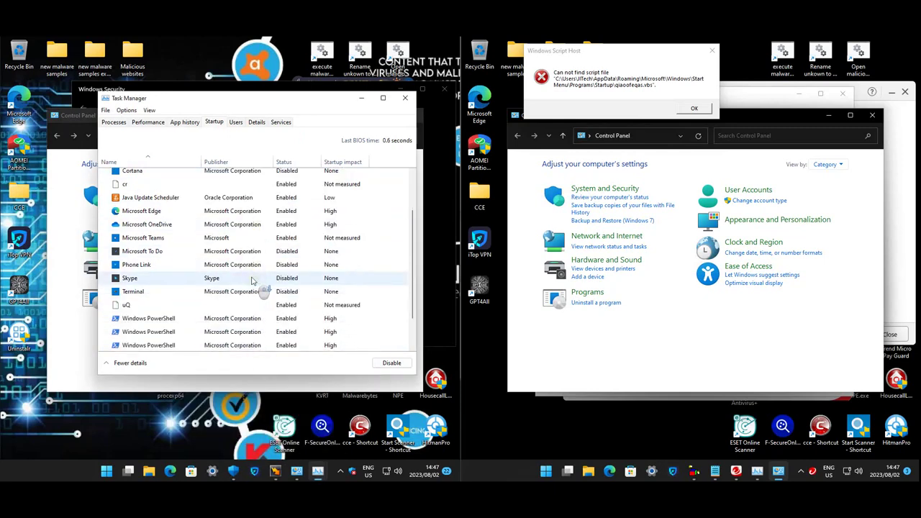
{"action": "left_click", "coordinate": [118, 344]}
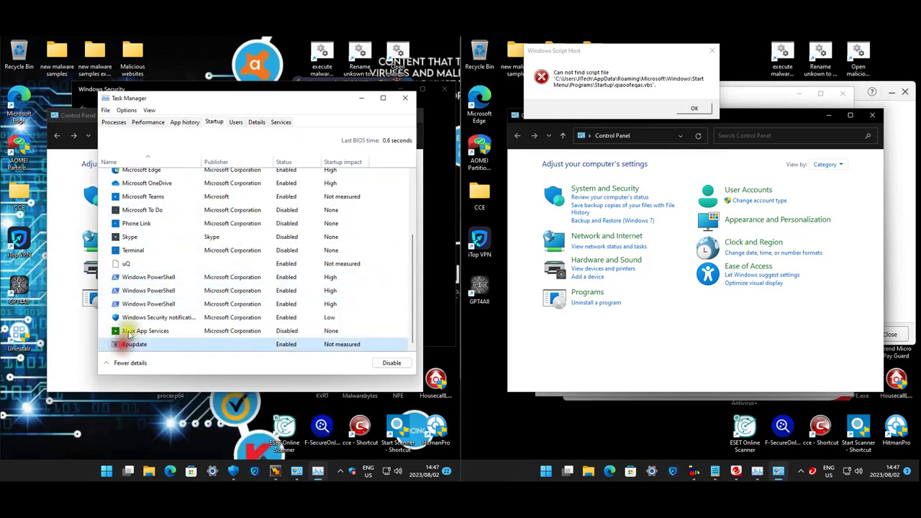
{"action": "scroll", "coordinate": [144, 272], "scroll_direction": "up", "scroll_amount": 3}
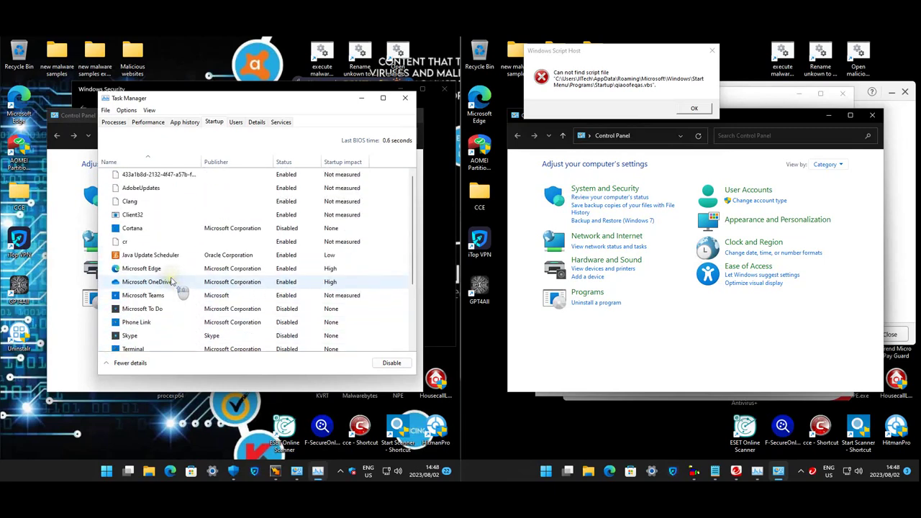
{"action": "left_click", "coordinate": [126, 203]}
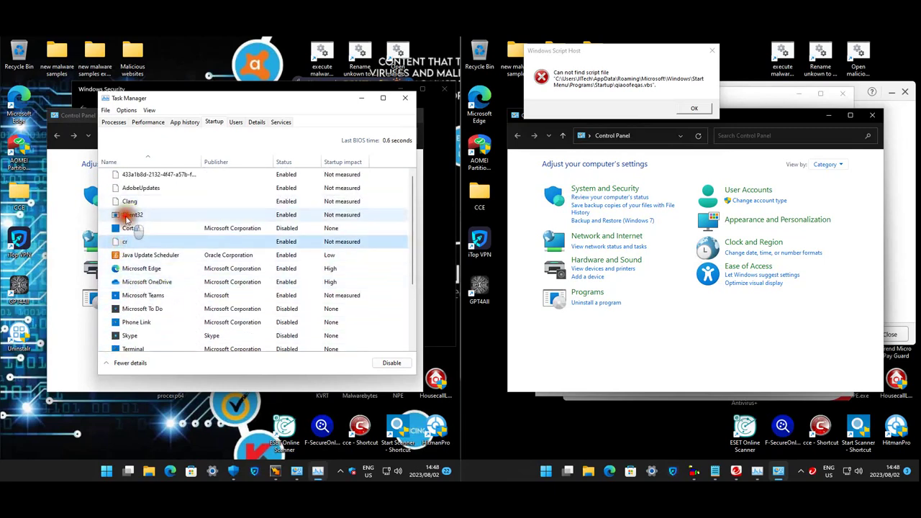
{"action": "left_click", "coordinate": [139, 187]}
{"action": "left_click", "coordinate": [139, 175]}
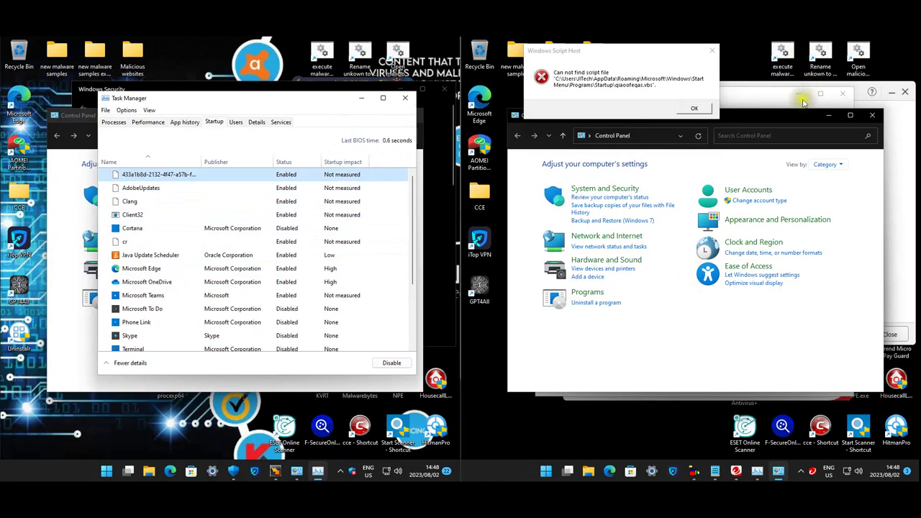
Bring the second machine's Task Manager forward, move it clear of the script error, and compare user resource usage on both machines
{"action": "left_click", "coordinate": [757, 471]}
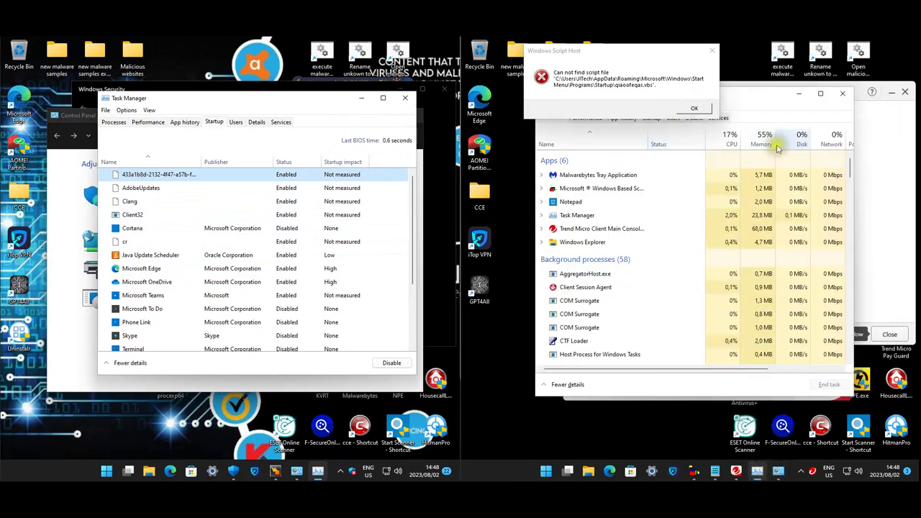
{"action": "left_click_drag", "start_coordinate": [758, 108], "coordinate": [760, 137]}
{"action": "left_click", "coordinate": [655, 147]}
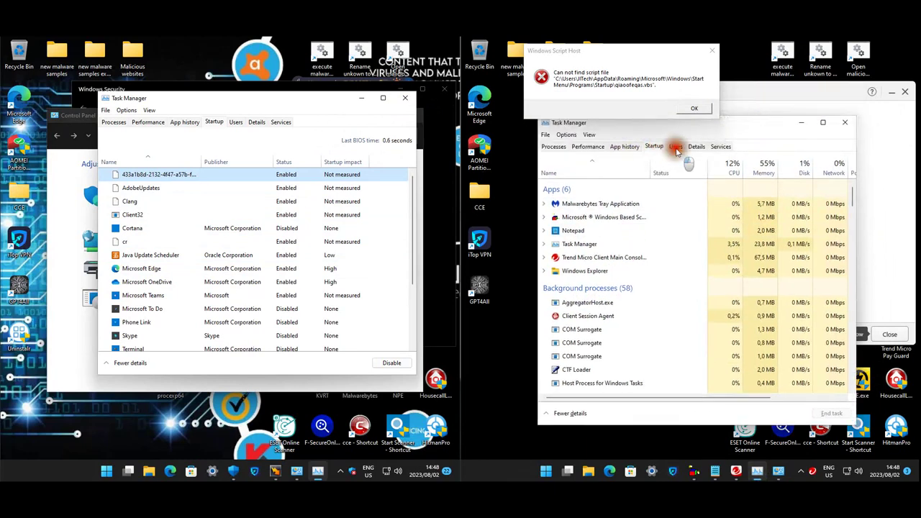
{"action": "left_click", "coordinate": [675, 147]}
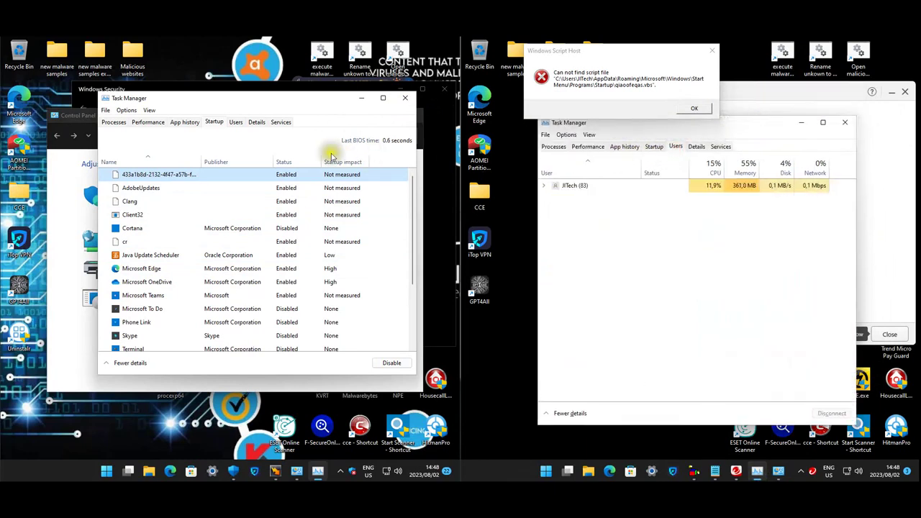
{"action": "left_click", "coordinate": [236, 123]}
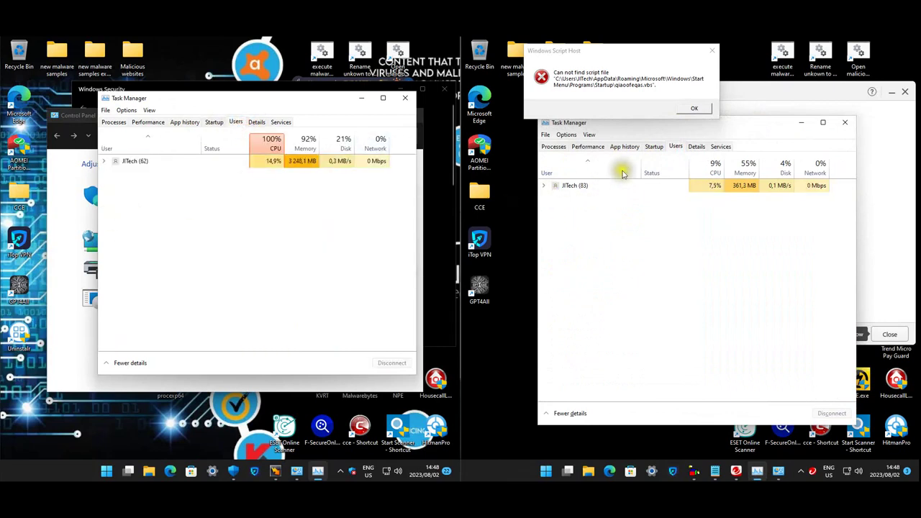
View the second machine's startup entries, inspect the file properties of the 3d3a9c5309711b entry and close them
{"action": "left_click", "coordinate": [657, 147]}
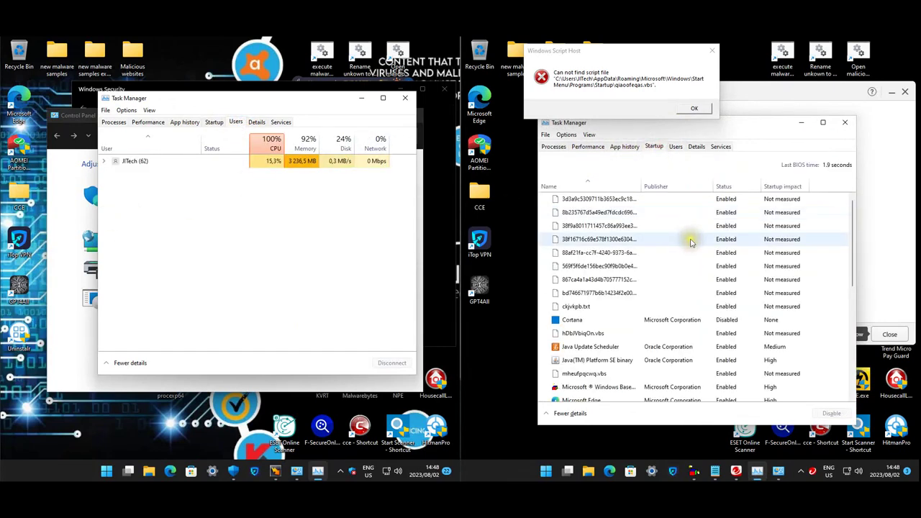
{"action": "right_click", "coordinate": [611, 200]}
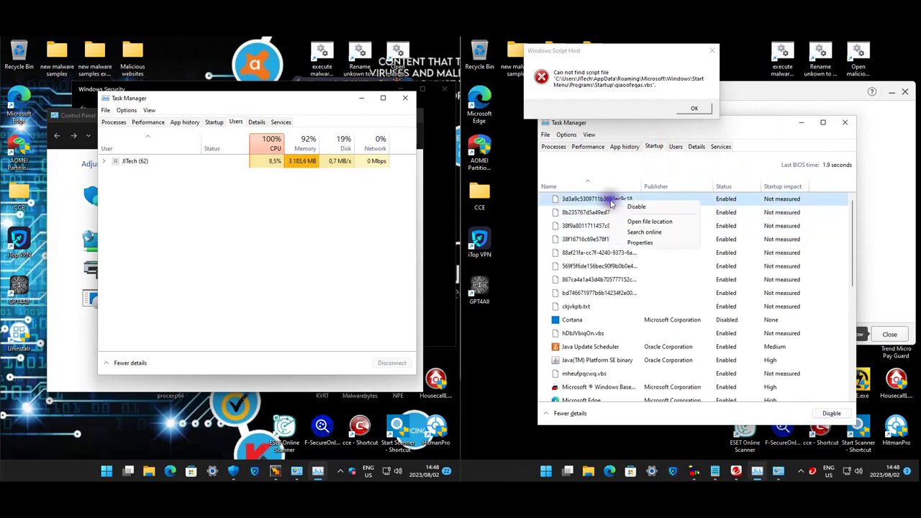
{"action": "left_click", "coordinate": [640, 242]}
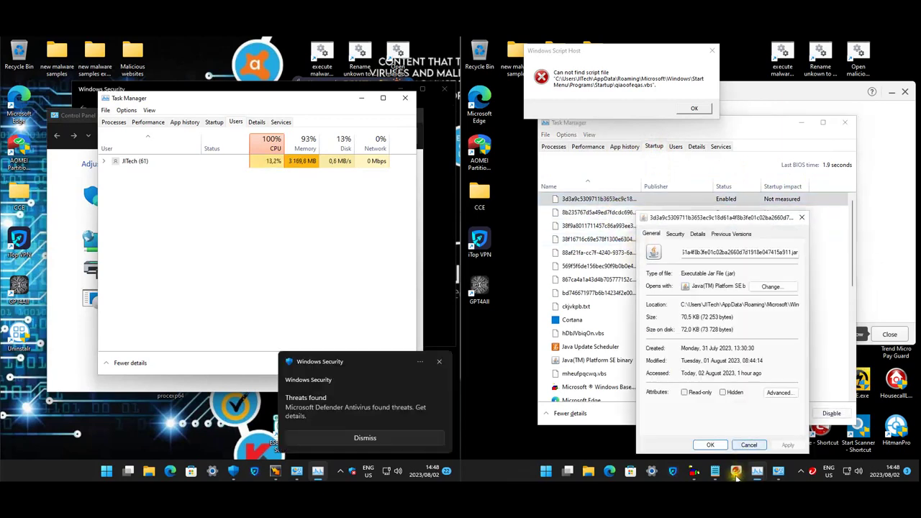
{"action": "left_click", "coordinate": [710, 444]}
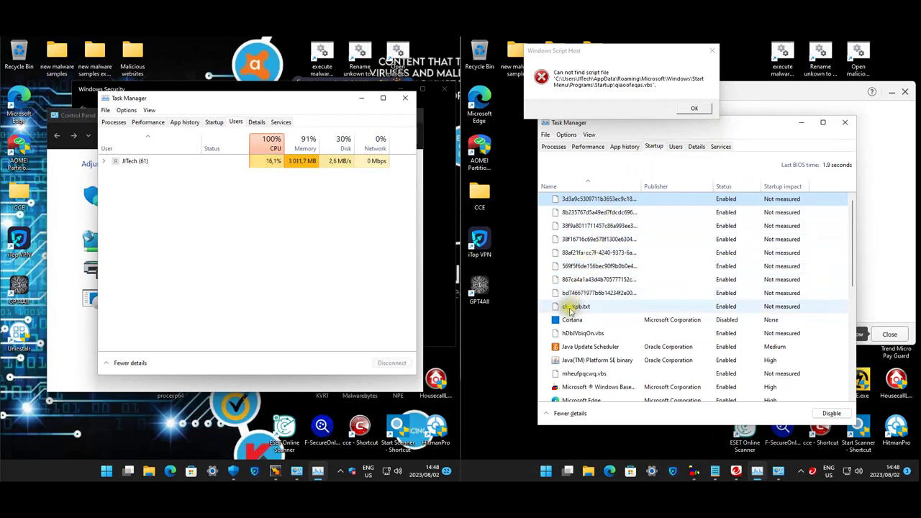
Review the startup entries from mheufpqcwq.vbs to svcservice.exe, and inspect svcservice.exe's properties with its Roaming\telemetry location highlighted
{"action": "right_click", "coordinate": [585, 374]}
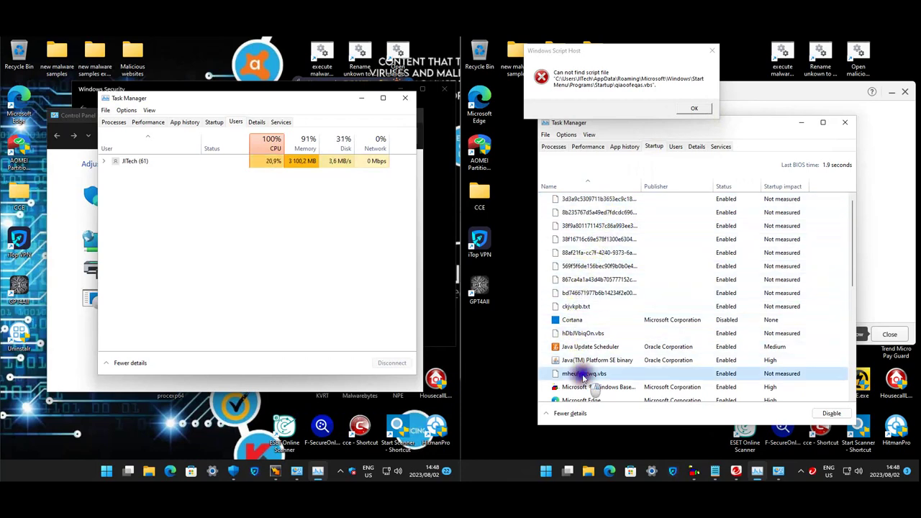
{"action": "left_click", "coordinate": [687, 323]}
{"action": "scroll", "coordinate": [666, 302], "scroll_direction": "down", "scroll_amount": 5}
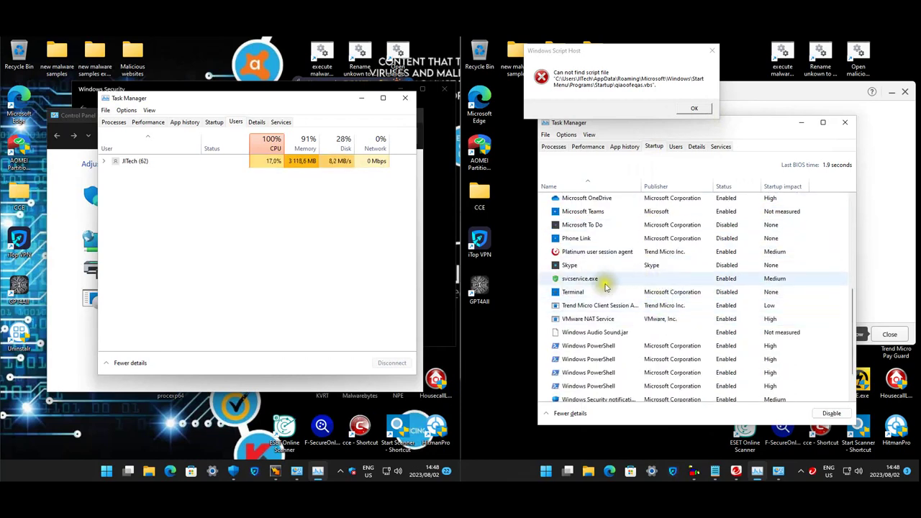
{"action": "right_click", "coordinate": [592, 281]}
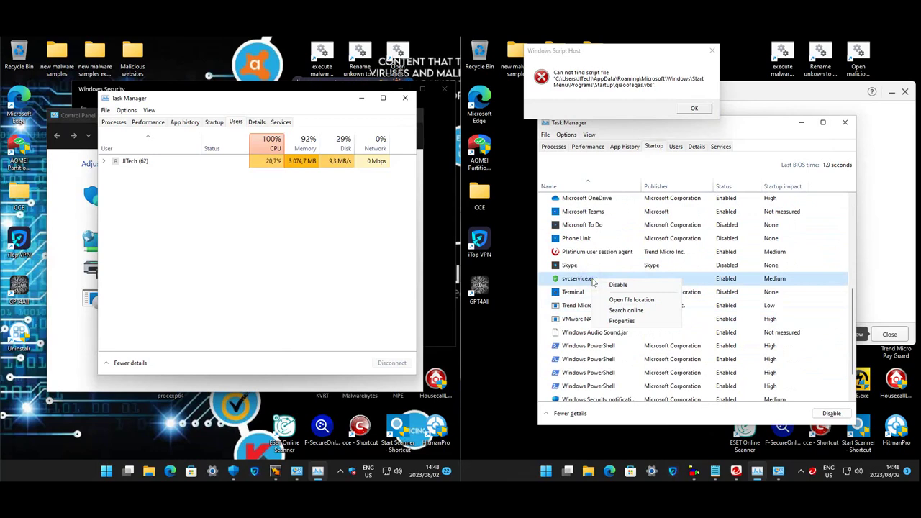
{"action": "left_click", "coordinate": [619, 321]}
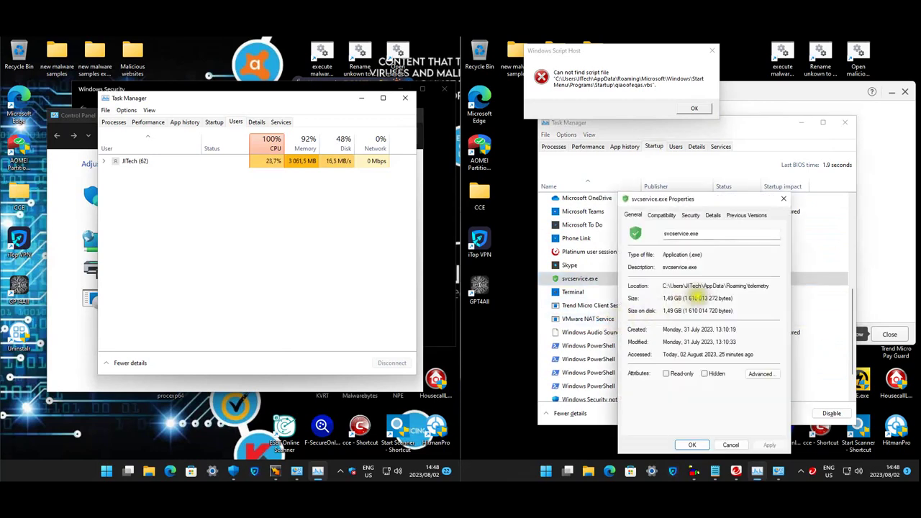
{"action": "left_click_drag", "start_coordinate": [728, 285], "coordinate": [771, 286]}
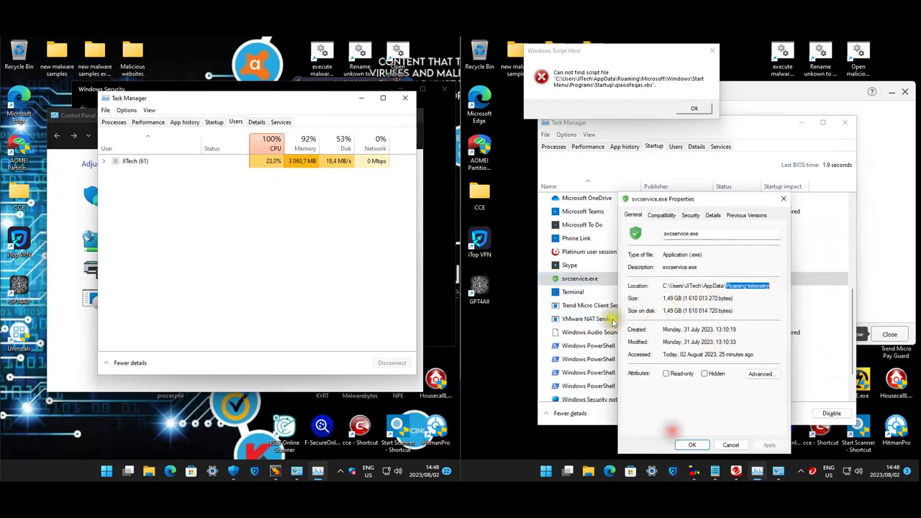
{"action": "left_click", "coordinate": [689, 445]}
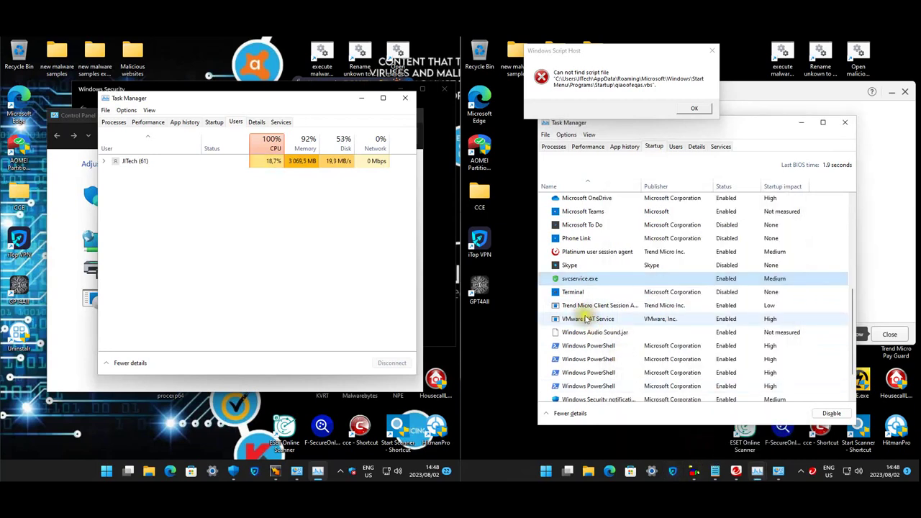
Examine the VMware NAT Service, Windows Audio Sound.jar and remaining startup entries, and close the second machine's Task Manager
{"action": "left_click", "coordinate": [583, 320]}
{"action": "left_click", "coordinate": [583, 333]}
{"action": "scroll", "coordinate": [583, 337], "scroll_direction": "down", "scroll_amount": 1}
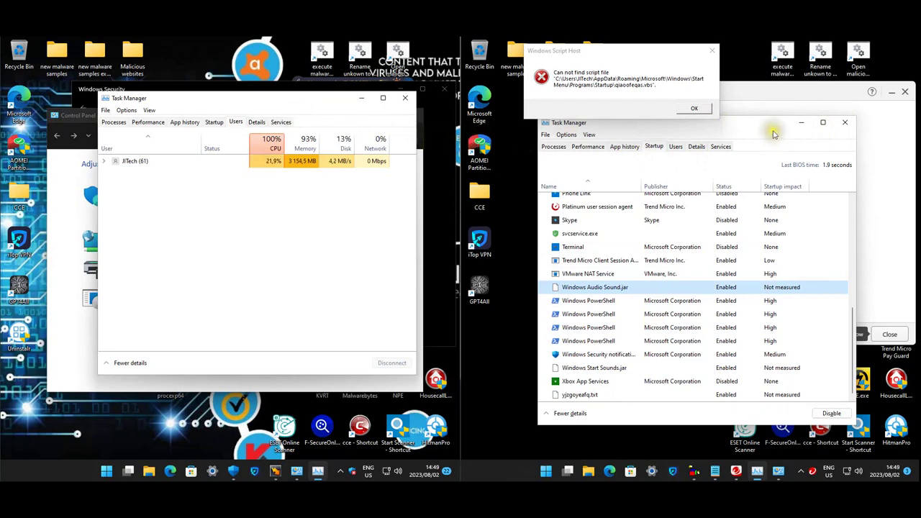
{"action": "left_click_drag", "start_coordinate": [765, 130], "coordinate": [751, 135]}
{"action": "left_click", "coordinate": [830, 128]}
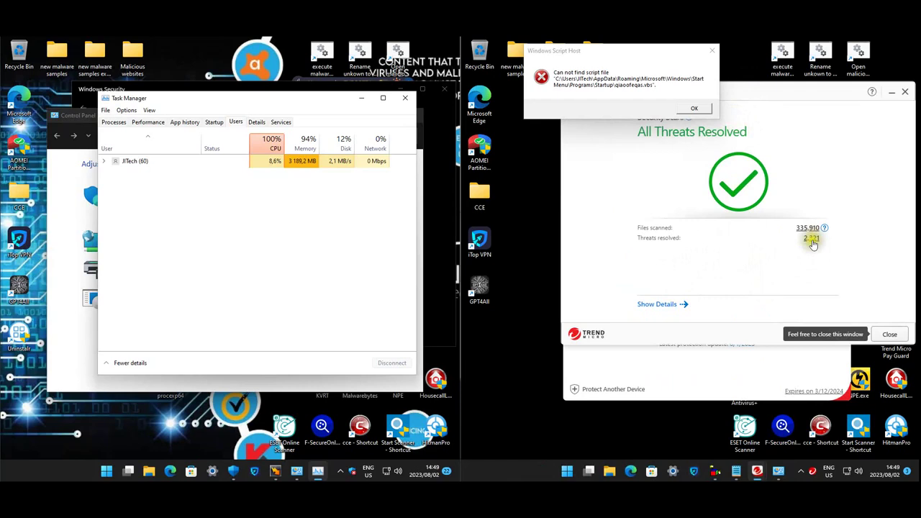
Review the Trend Micro scan details, dismiss the script error, and close the scan results and main antivirus window
{"action": "left_click", "coordinate": [676, 305]}
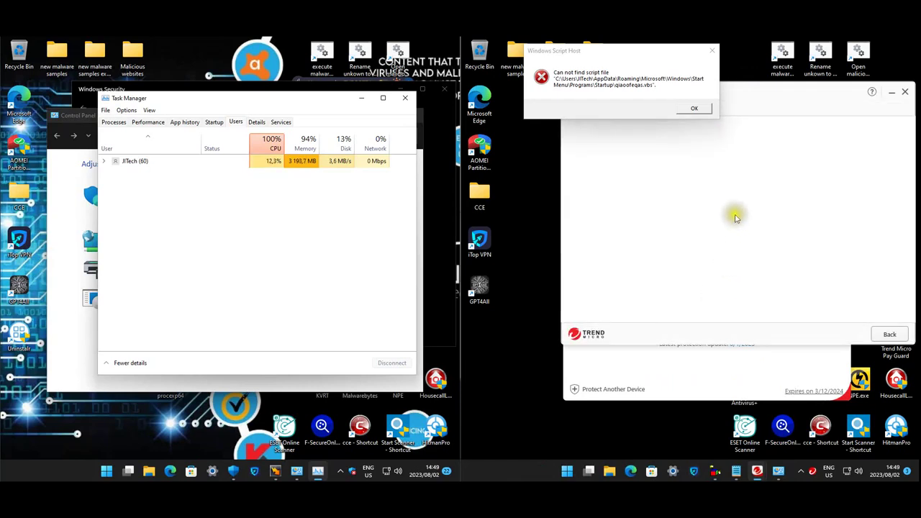
{"action": "left_click", "coordinate": [703, 112]}
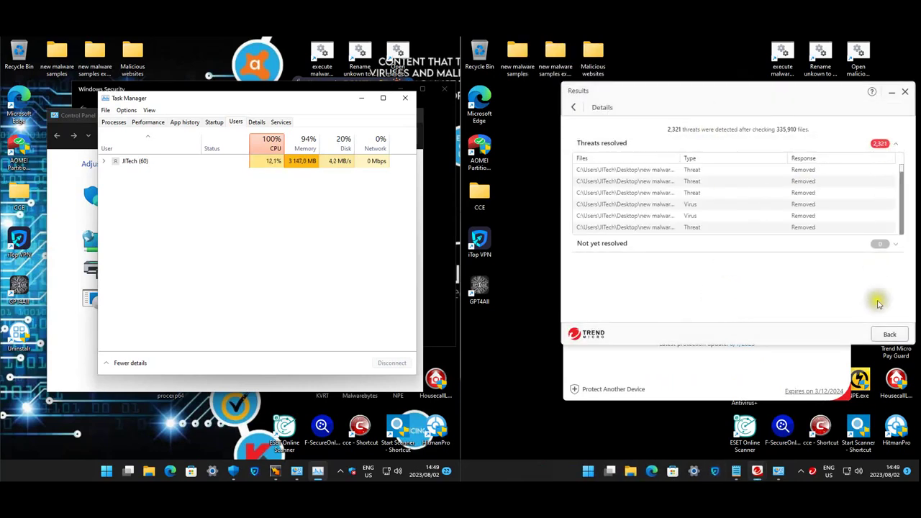
{"action": "left_click", "coordinate": [885, 335]}
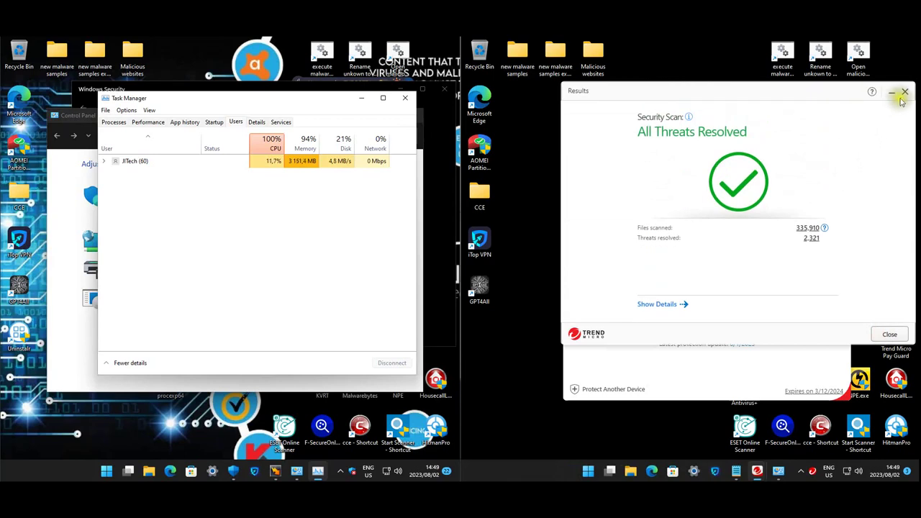
{"action": "left_click", "coordinate": [905, 94]}
{"action": "left_click", "coordinate": [843, 161]}
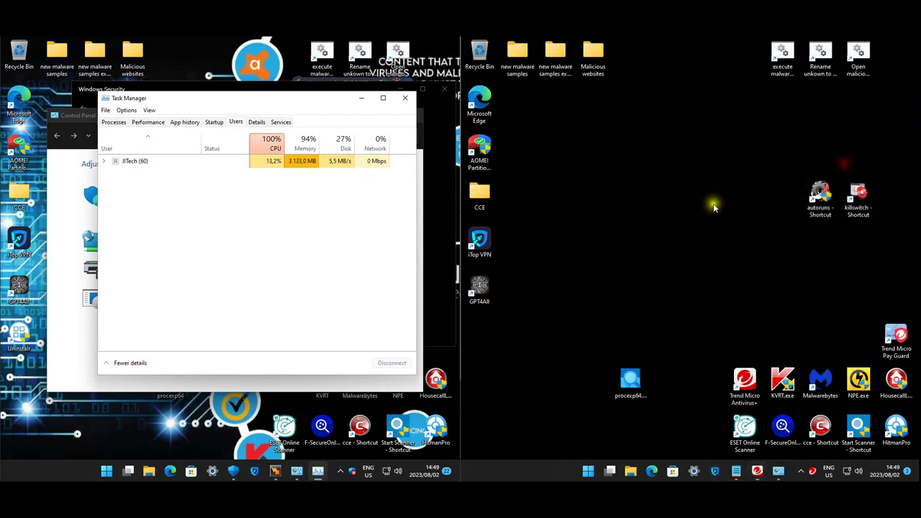
View and close the second machine's Notepad files, and bring Control Panel forward on both machines, closing the first machine's Task Manager
{"action": "left_click", "coordinate": [742, 475]}
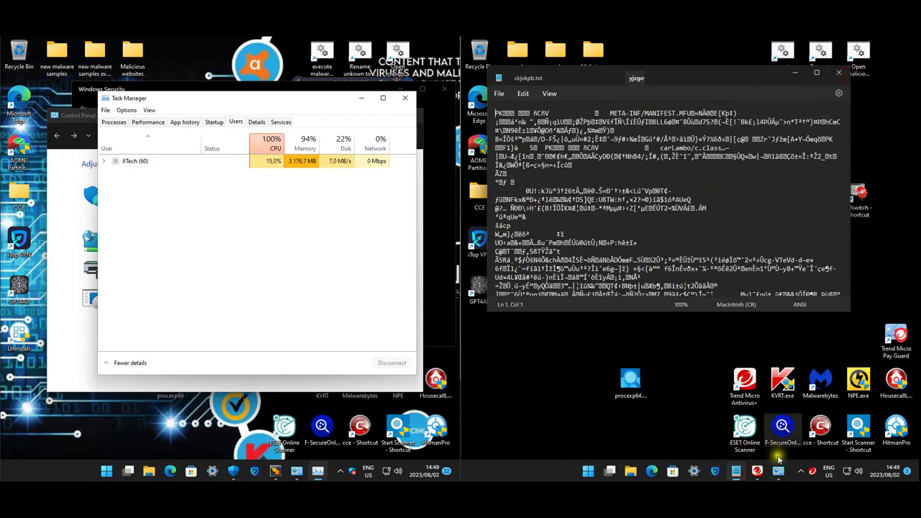
{"action": "left_click", "coordinate": [778, 471]}
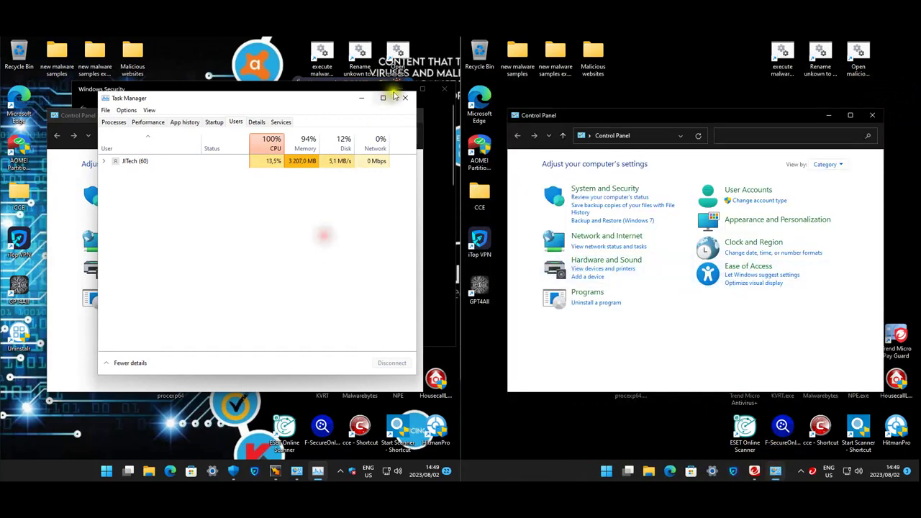
{"action": "left_click", "coordinate": [411, 102]}
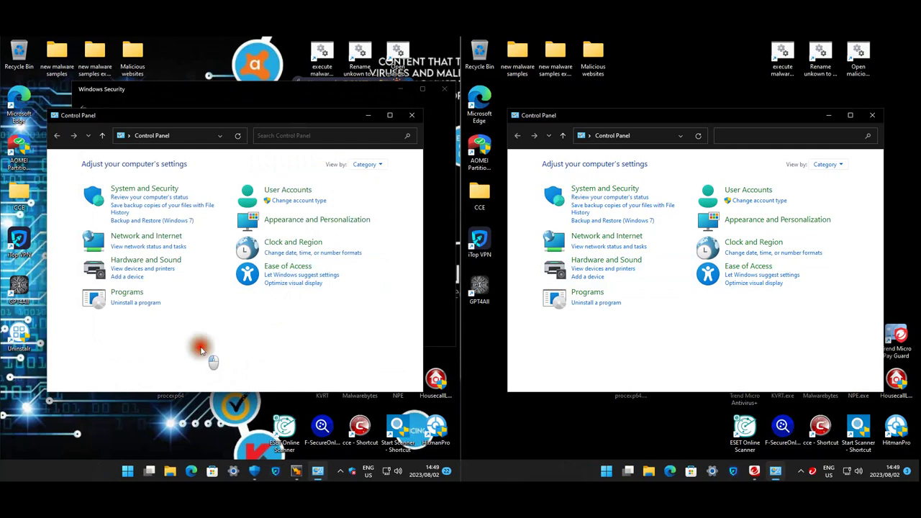
Open the second machine's installed programs list, examine the first machine's GPT4All and Uninstalr entries, and close the first machine's list
{"action": "left_click", "coordinate": [598, 302]}
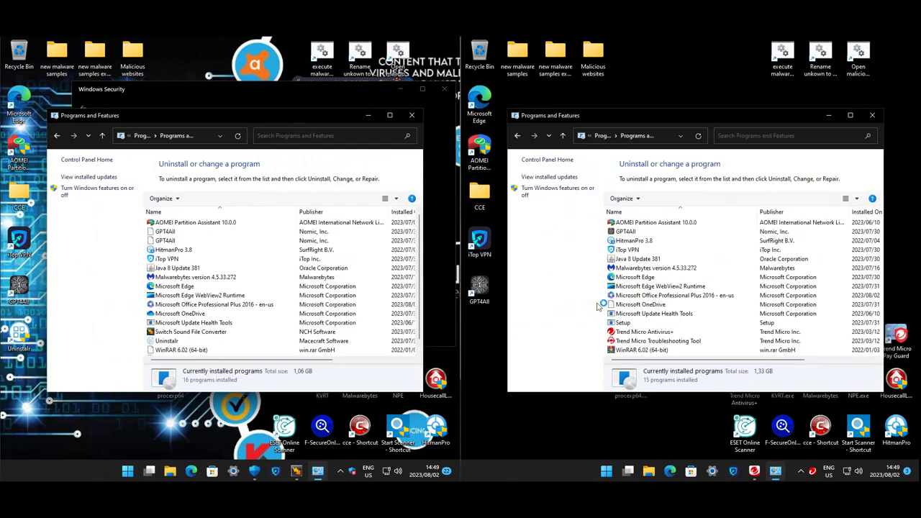
{"action": "left_click", "coordinate": [184, 231]}
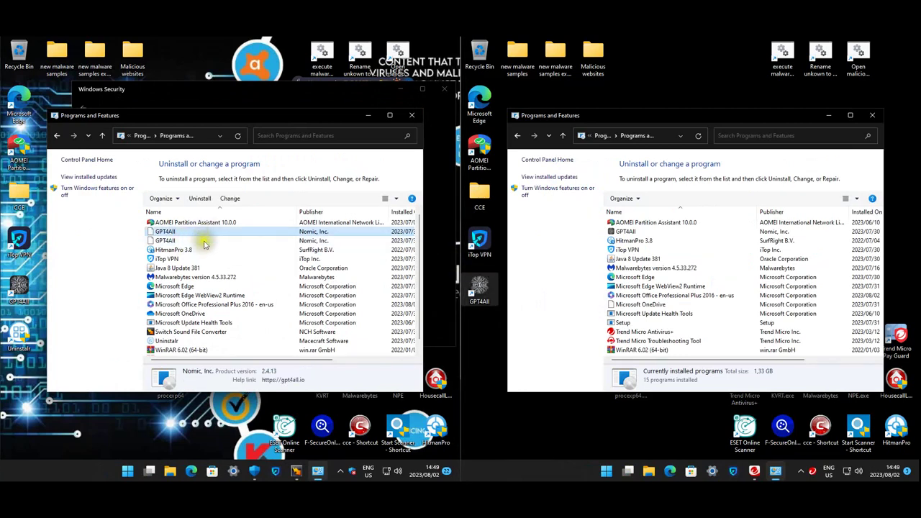
{"action": "scroll", "coordinate": [209, 263], "scroll_direction": "down", "scroll_amount": 1}
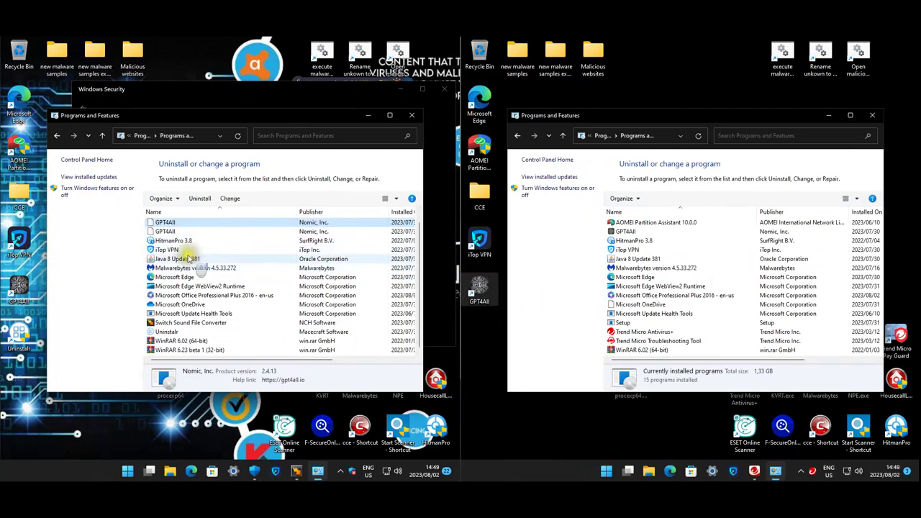
{"action": "left_click", "coordinate": [184, 334]}
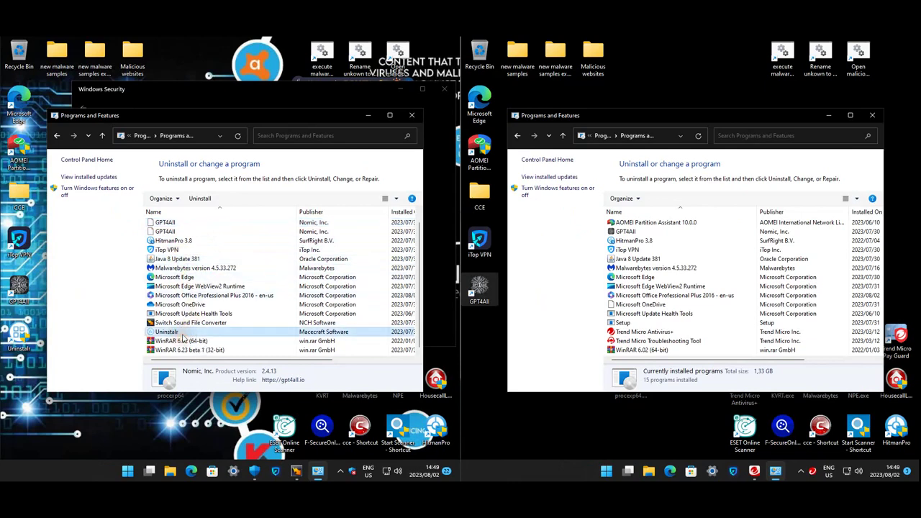
{"action": "left_click", "coordinate": [414, 115]}
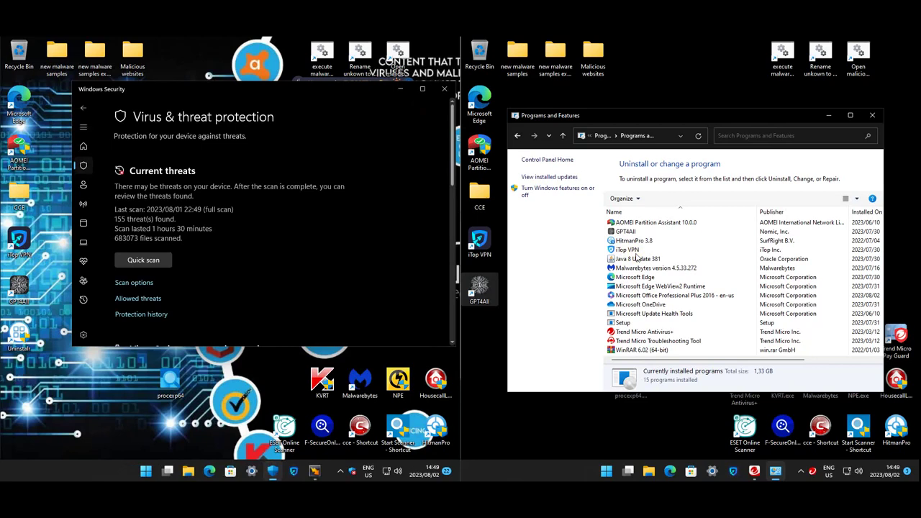
Examine the second machine's iTop VPN and Setup program entries, including their publisher, size and version, and close the list
{"action": "left_click", "coordinate": [626, 249]}
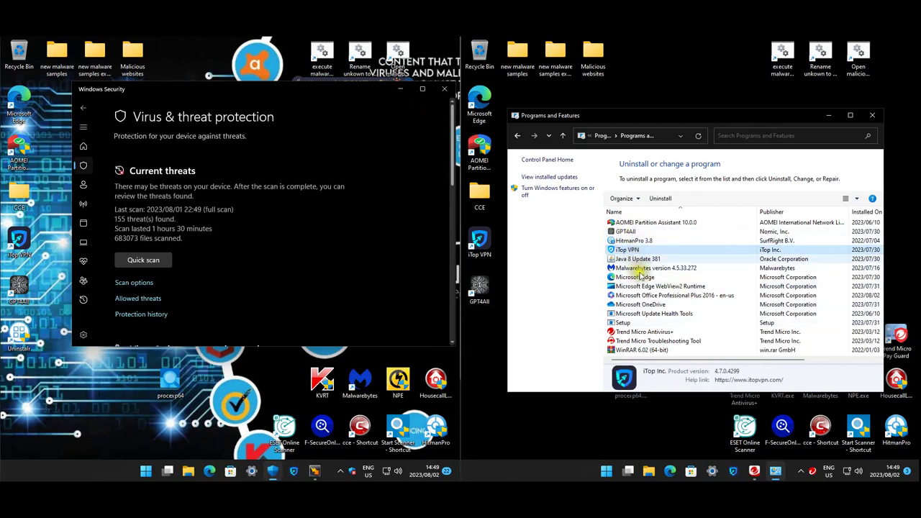
{"action": "left_click", "coordinate": [626, 323]}
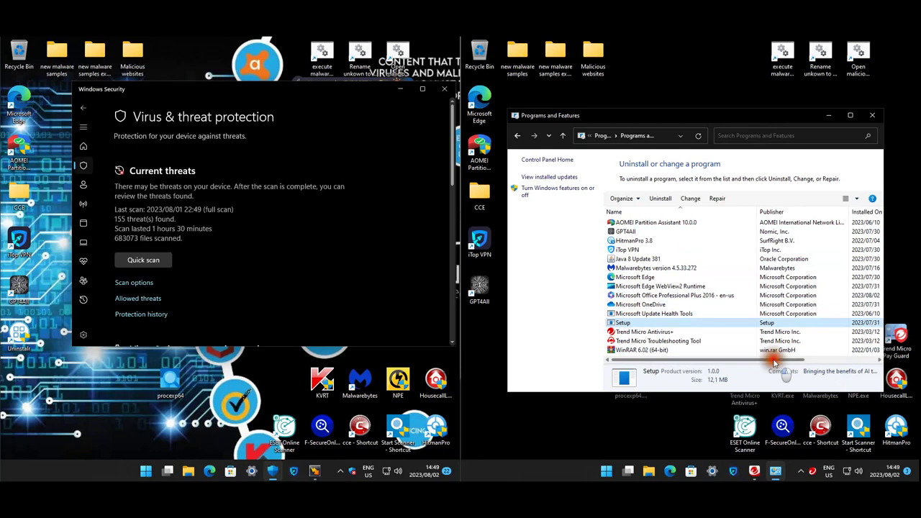
{"action": "left_click_drag", "start_coordinate": [783, 360], "coordinate": [870, 120]}
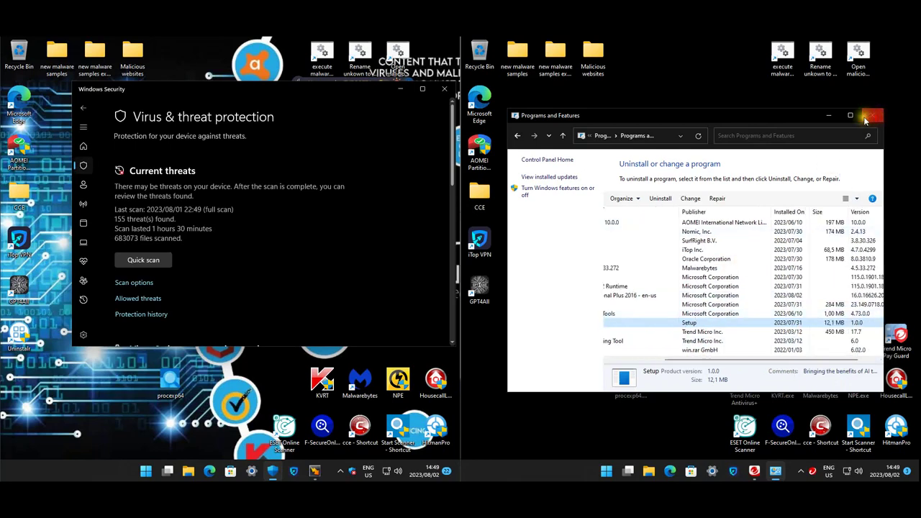
{"action": "left_click", "coordinate": [871, 116]}
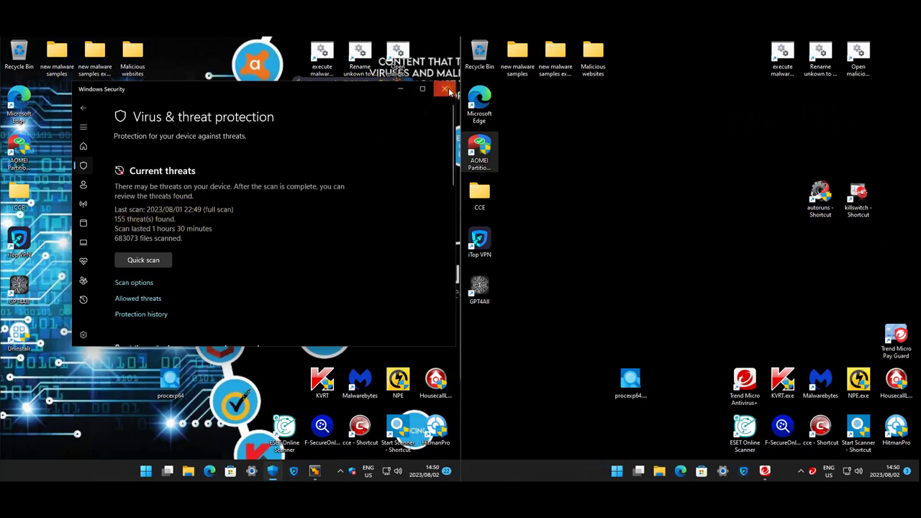
Move Windows Security aside on the first machine and close it along with the pop-up windows behind it
{"action": "left_click_drag", "start_coordinate": [370, 95], "coordinate": [374, 111]}
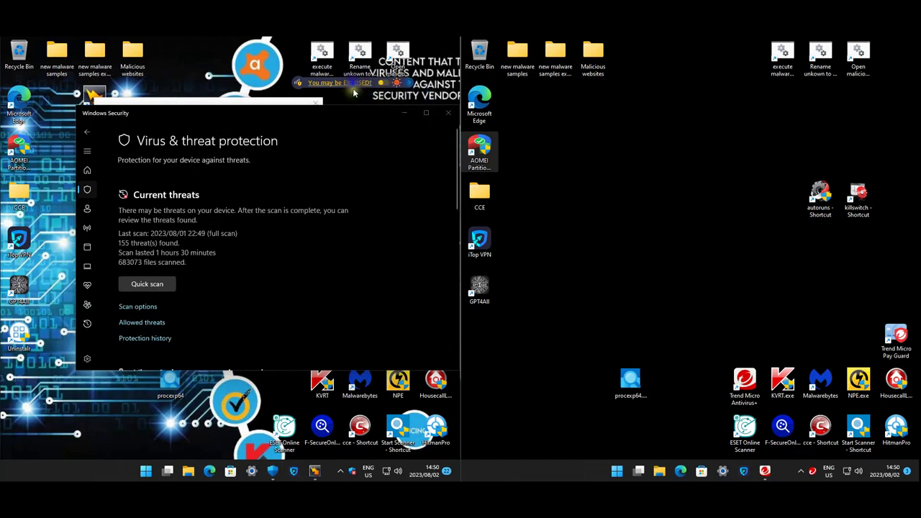
{"action": "left_click", "coordinate": [368, 134]}
{"action": "left_click", "coordinate": [327, 100]}
{"action": "left_click", "coordinate": [293, 271]}
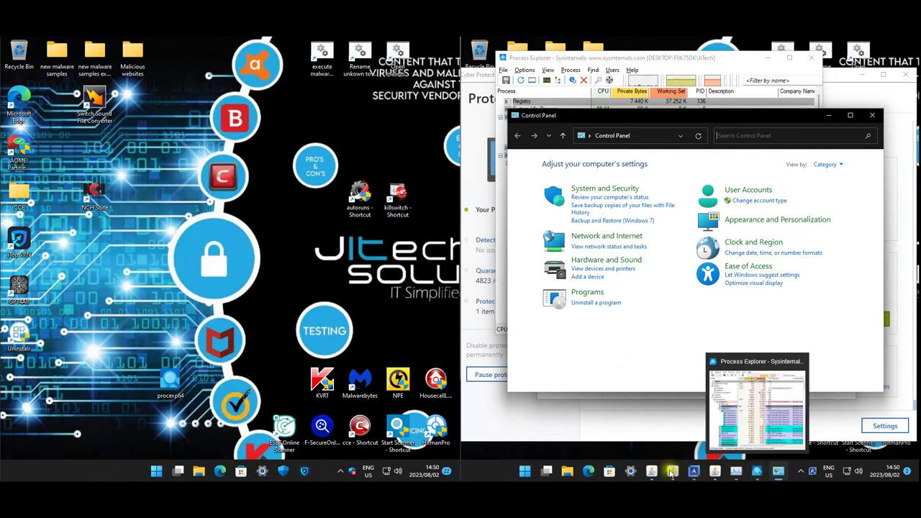
Bring Process Explorer forward on the Acronis machine and review the VirusTotal results down the process list
{"action": "left_click", "coordinate": [759, 473]}
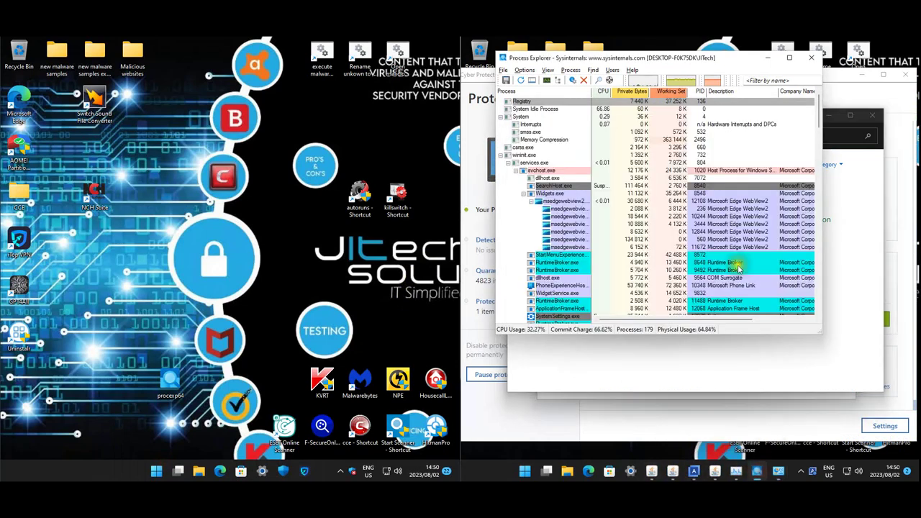
{"action": "left_click", "coordinate": [771, 317]}
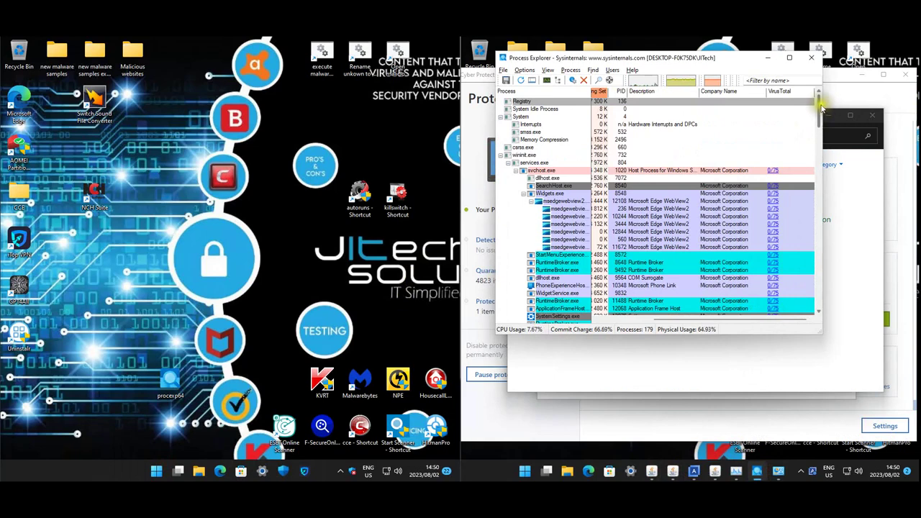
{"action": "left_click_drag", "start_coordinate": [821, 116], "coordinate": [821, 265]}
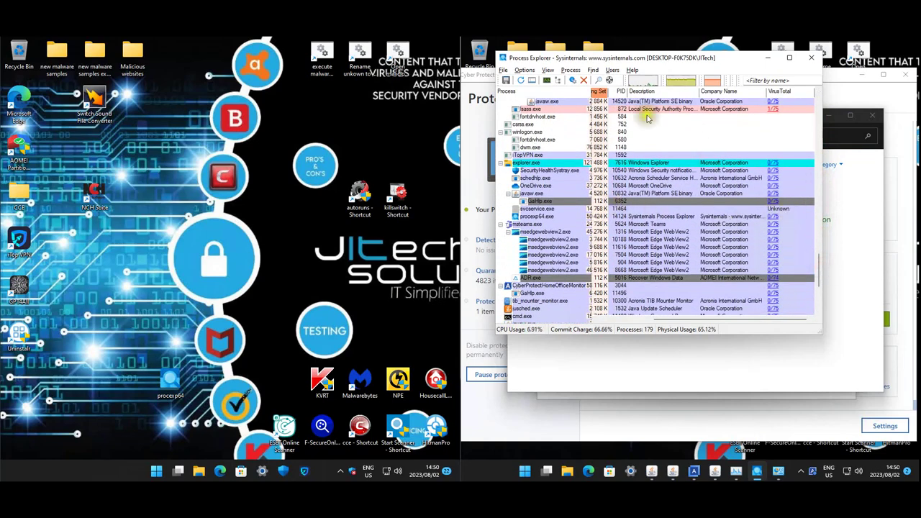
Enable submission of unknown executables to VirusTotal and check the result for svcservice.exe
{"action": "left_click", "coordinate": [524, 69]}
{"action": "mouse_move", "coordinate": [576, 109]}
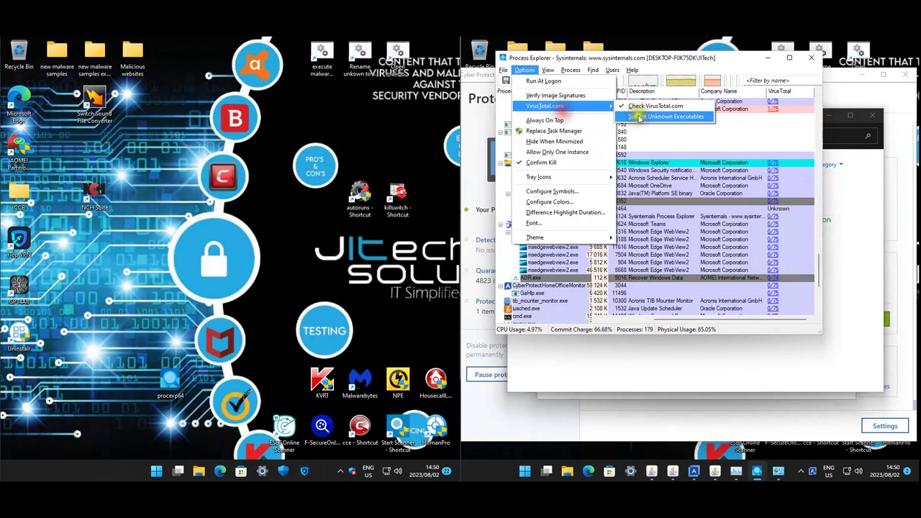
{"action": "left_click", "coordinate": [642, 118]}
{"action": "mouse_move", "coordinate": [785, 213]}
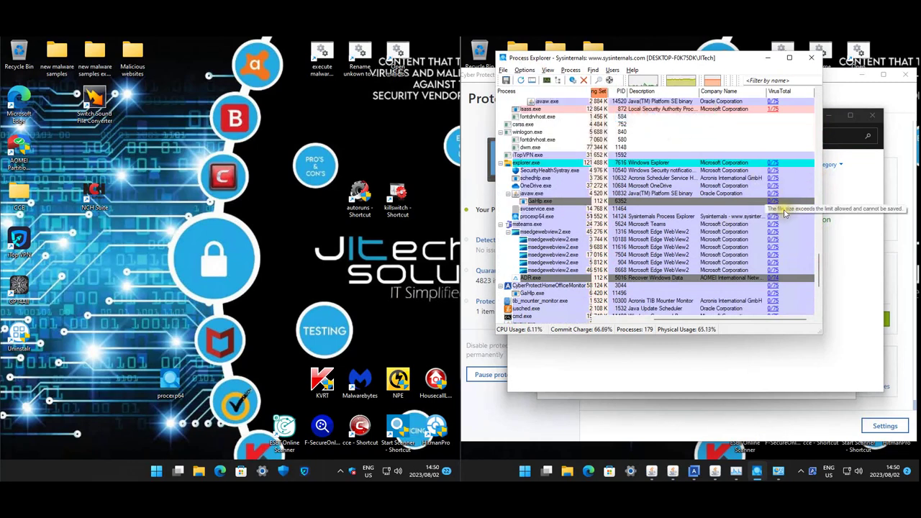
{"action": "mouse_move", "coordinate": [556, 206]}
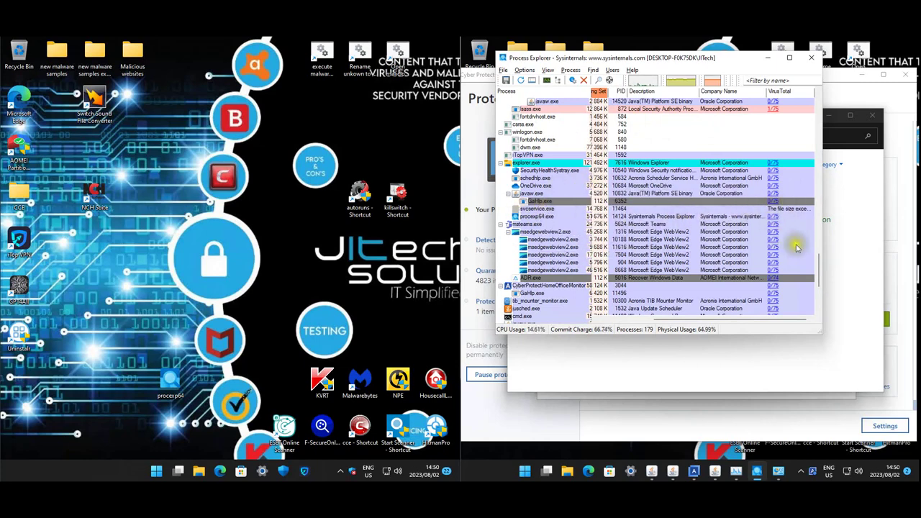
Review the remaining processes, including GaHlp.exe, cmd.exe and javaw.exe, and close Process Explorer
{"action": "left_click_drag", "start_coordinate": [822, 269], "coordinate": [822, 279]}
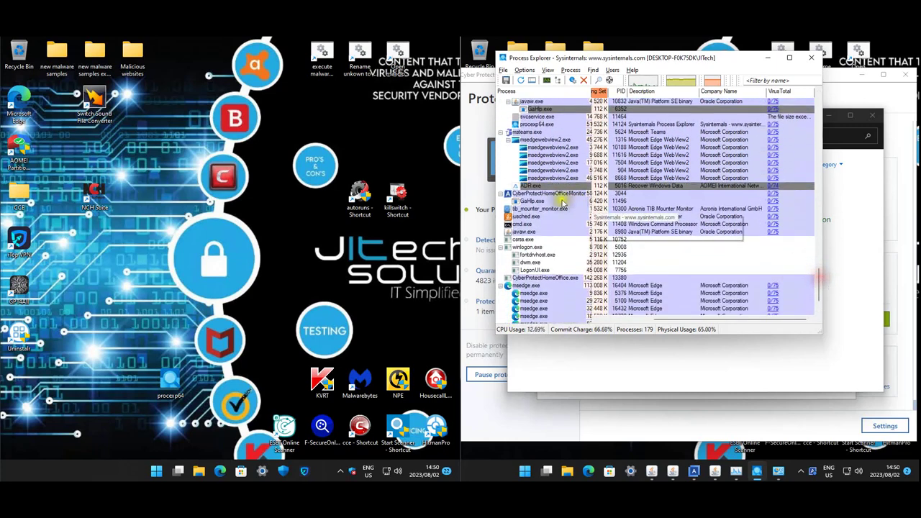
{"action": "mouse_move", "coordinate": [531, 212]}
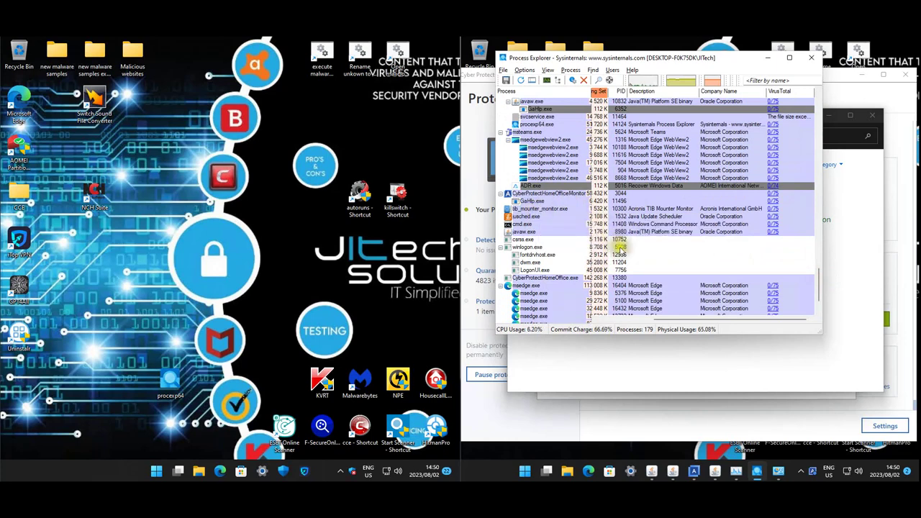
{"action": "scroll", "coordinate": [662, 265], "scroll_direction": "down", "scroll_amount": 2}
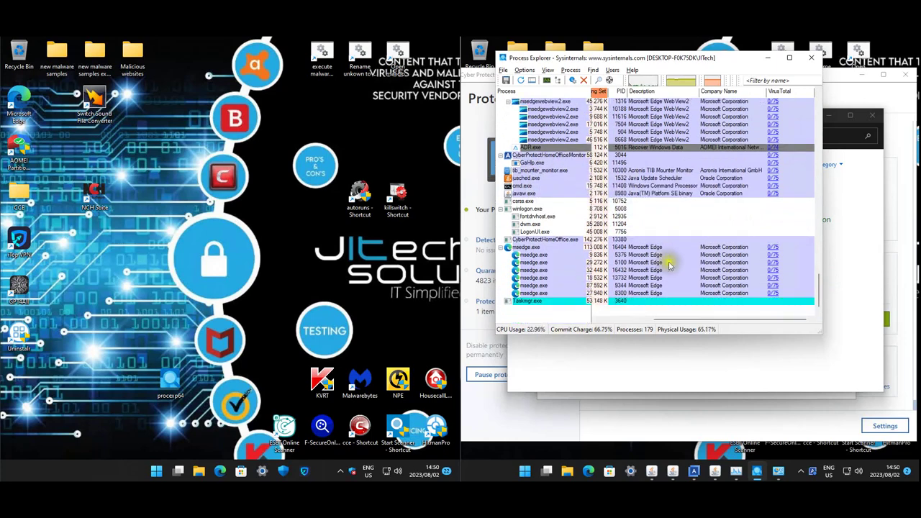
{"action": "scroll", "coordinate": [710, 261], "scroll_direction": "up", "scroll_amount": 6}
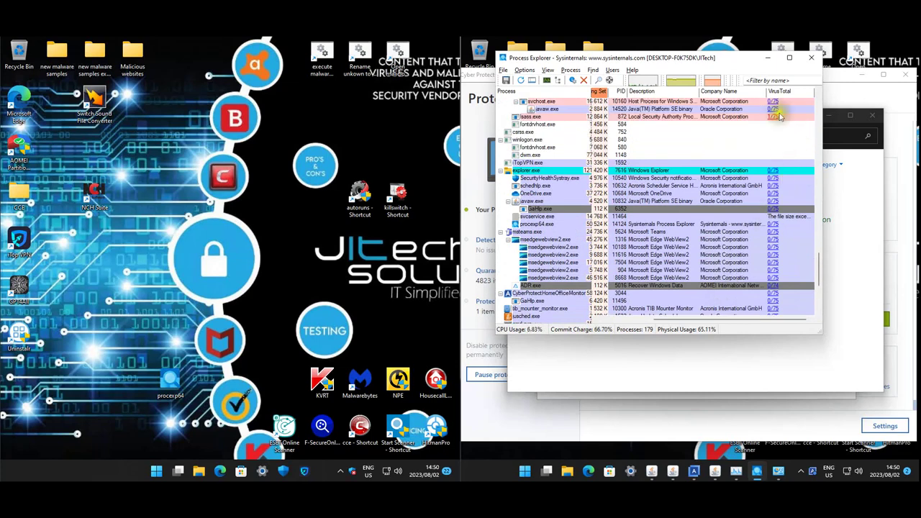
{"action": "left_click", "coordinate": [813, 58]}
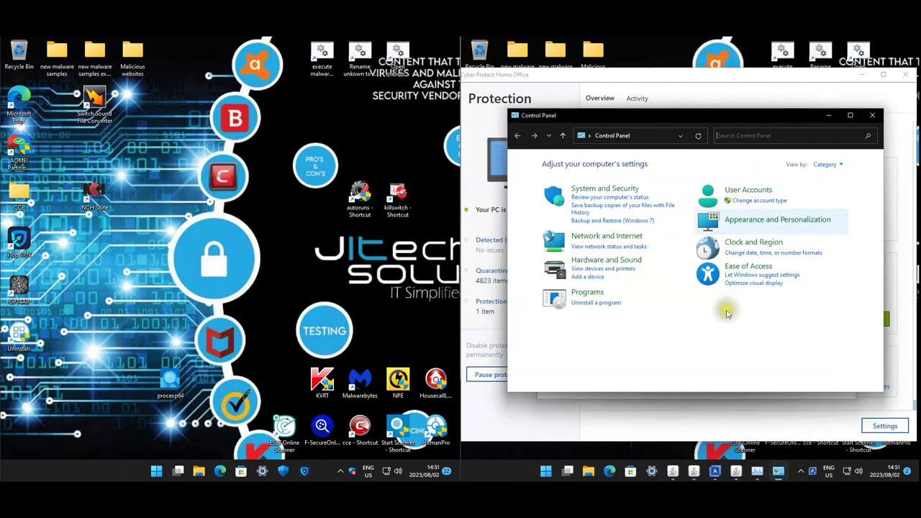
Open the Acronis machine's installed programs list, and check its resource performance and running processes in Task Manager
{"action": "left_click", "coordinate": [606, 304]}
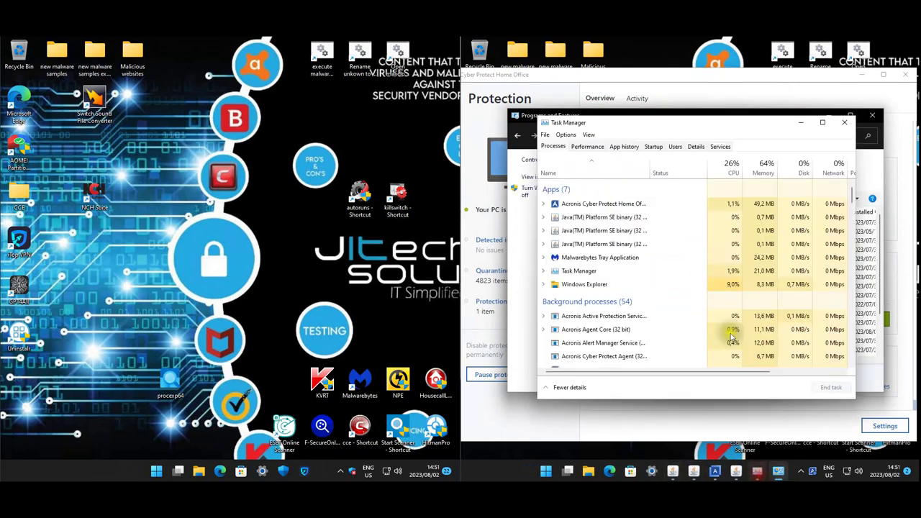
{"action": "left_click", "coordinate": [588, 147]}
{"action": "left_click", "coordinate": [554, 147]}
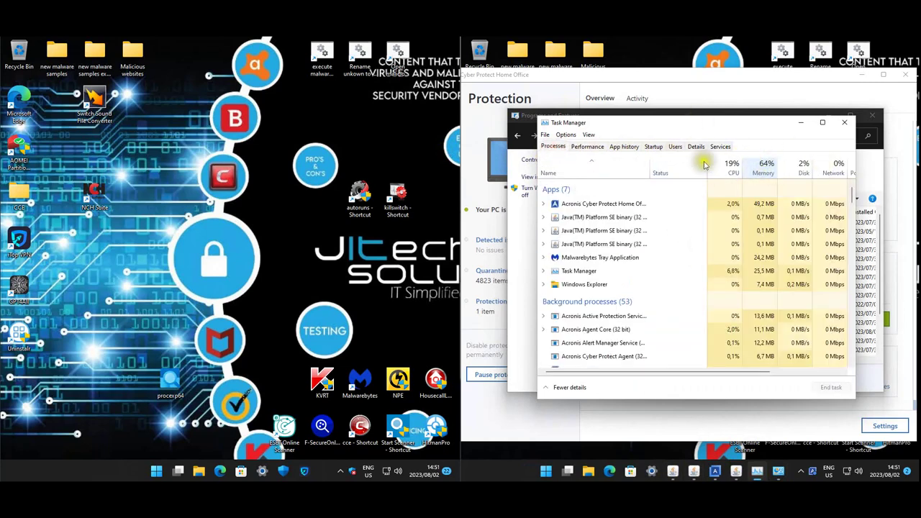
Show the Acronis machine's startup entries, and view and close the properties of the 47e6a8a74ff05cfdc79dd853f application
{"action": "left_click", "coordinate": [678, 148]}
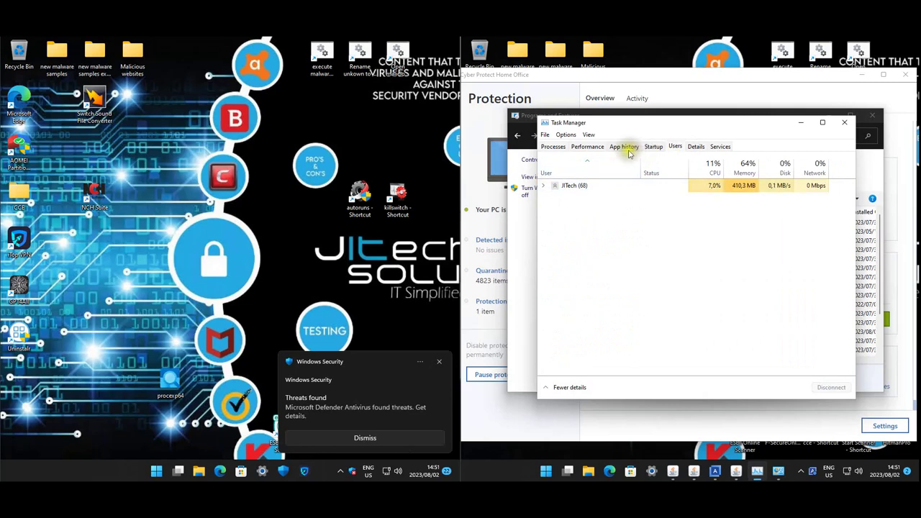
{"action": "left_click", "coordinate": [656, 149]}
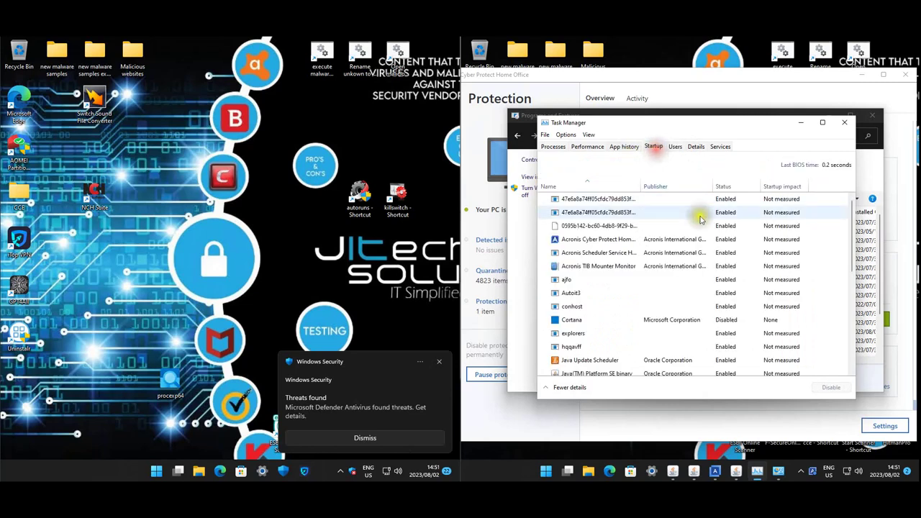
{"action": "right_click", "coordinate": [604, 205]}
{"action": "left_click", "coordinate": [633, 244]}
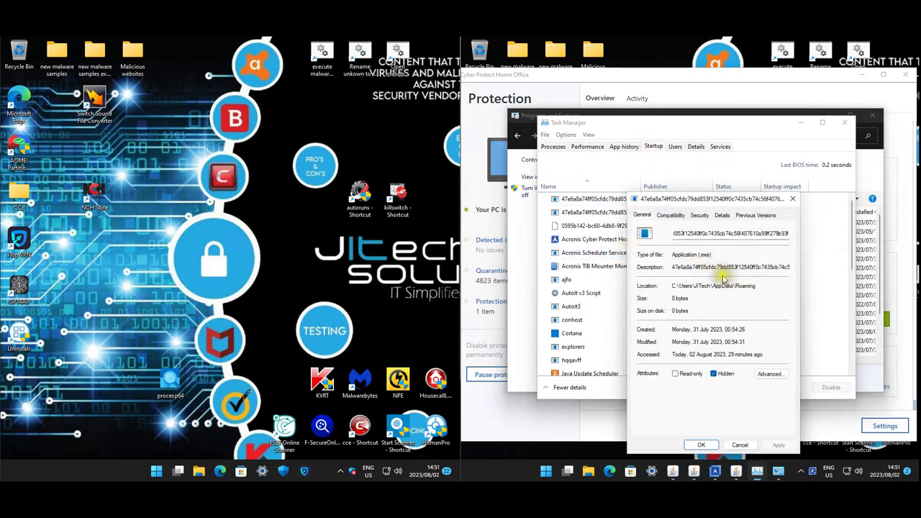
{"action": "left_click", "coordinate": [734, 445]}
Review the startup entries from the 47e6a8a74ff05cfdc79dd853f application to hqqavff, including ajfo, Autoit3, conhost and explorers
{"action": "left_click", "coordinate": [596, 200]}
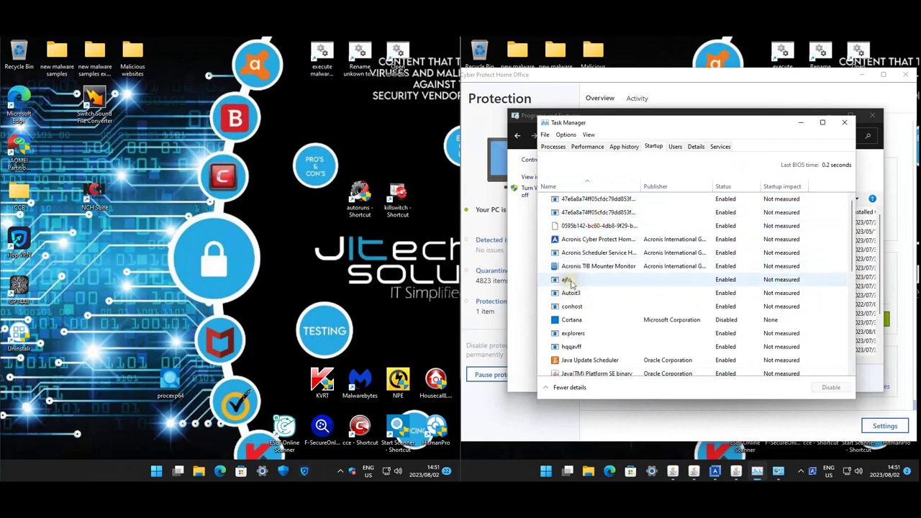
{"action": "left_click", "coordinate": [568, 281]}
{"action": "left_click", "coordinate": [573, 293]}
{"action": "left_click", "coordinate": [575, 305]}
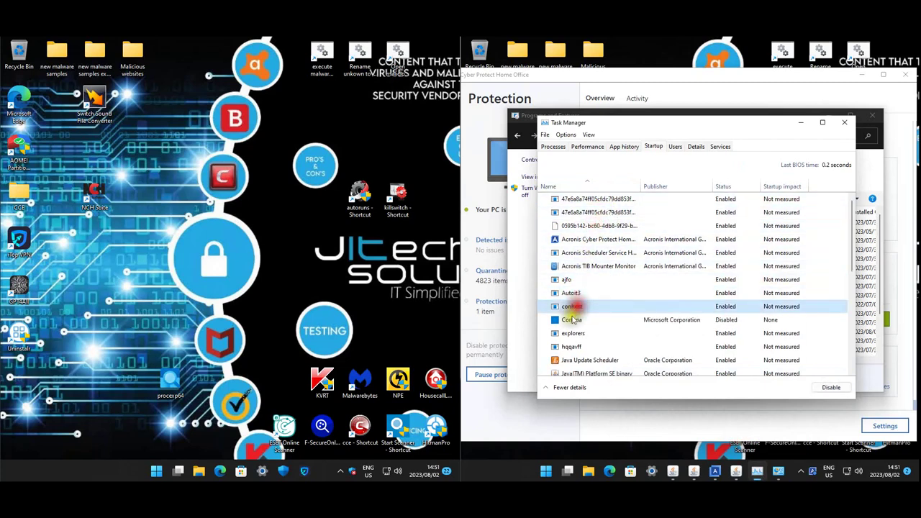
{"action": "left_click", "coordinate": [573, 319]}
{"action": "left_click", "coordinate": [574, 333]}
{"action": "left_click", "coordinate": [572, 346]}
Examine the mDNSResponder and msedge startup entries further down the list
{"action": "scroll", "coordinate": [684, 309], "scroll_direction": "down", "scroll_amount": 2}
{"action": "left_click", "coordinate": [644, 288]}
{"action": "scroll", "coordinate": [619, 298], "scroll_direction": "down", "scroll_amount": 1}
{"action": "left_click", "coordinate": [608, 272]}
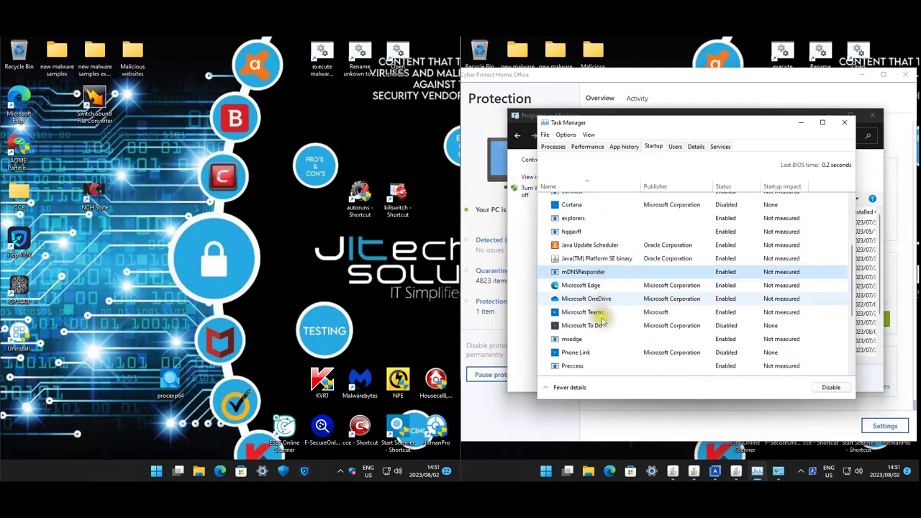
{"action": "left_click", "coordinate": [580, 341]}
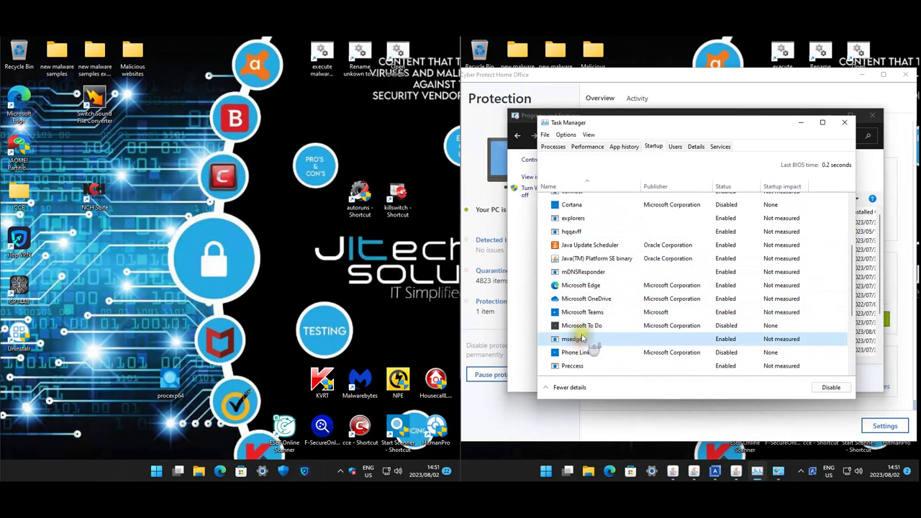
Inspect the msedge startup entry's file properties and close them
{"action": "scroll", "coordinate": [577, 338], "scroll_direction": "down", "scroll_amount": 2}
{"action": "right_click", "coordinate": [576, 269]}
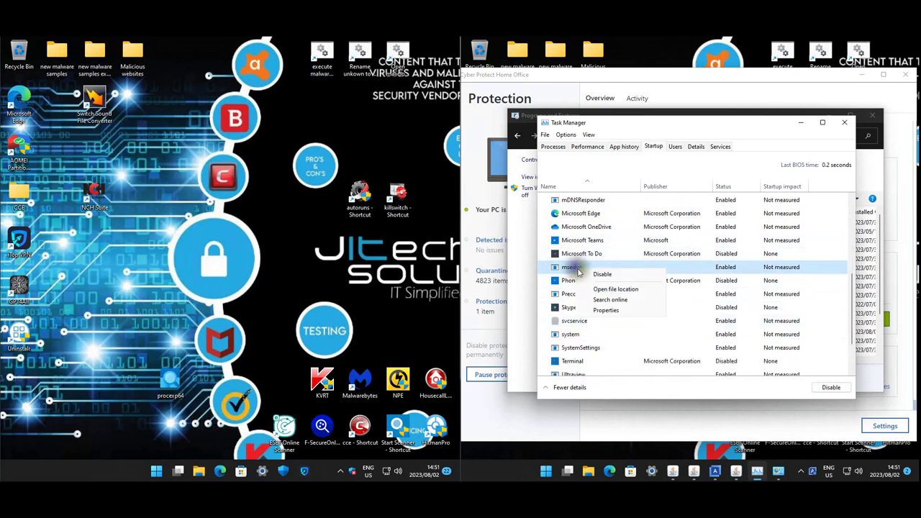
{"action": "left_click", "coordinate": [623, 307]}
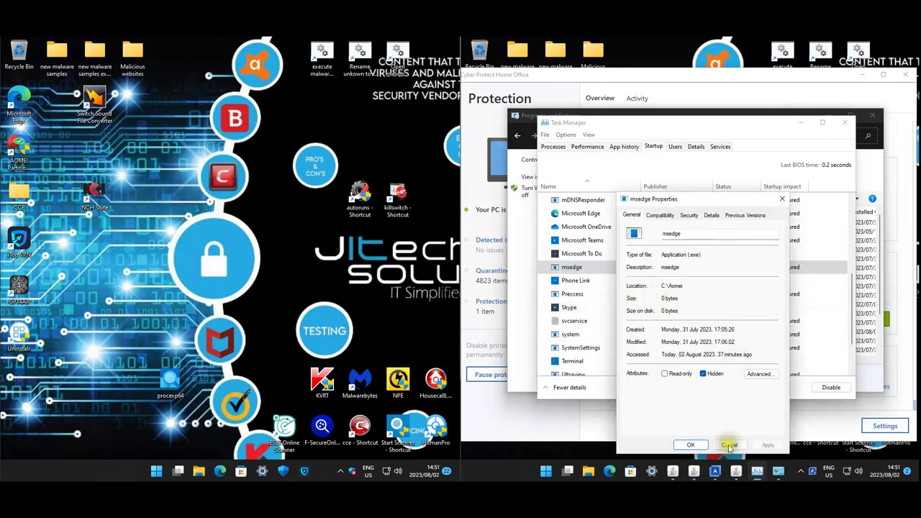
{"action": "left_click", "coordinate": [732, 440]}
Examine the Preccess and SystemSettings startup entries
{"action": "scroll", "coordinate": [596, 320], "scroll_direction": "down", "scroll_amount": 1}
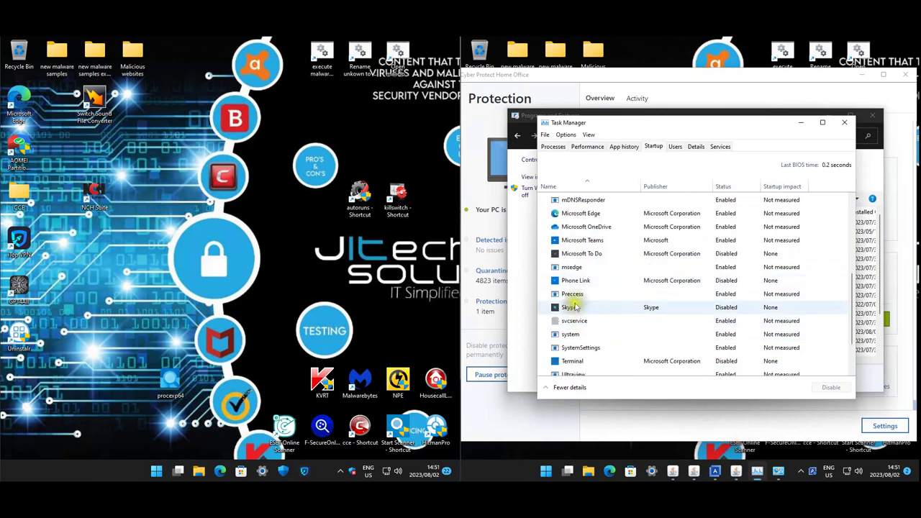
{"action": "left_click", "coordinate": [574, 294]}
{"action": "left_click", "coordinate": [578, 347]}
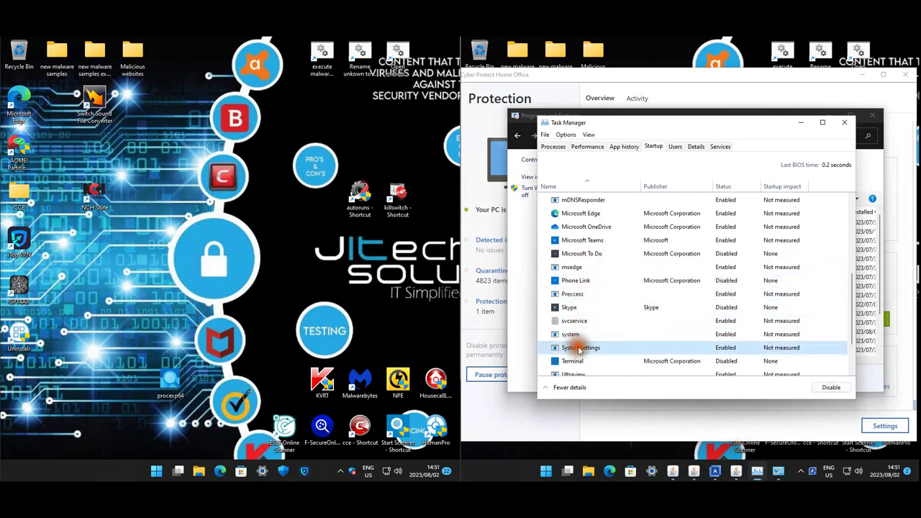
Examine the Ultraview entry and the remaining startup entries on the Acronis machine, and close Task Manager
{"action": "scroll", "coordinate": [580, 345], "scroll_direction": "down", "scroll_amount": 2}
{"action": "left_click", "coordinate": [580, 317]}
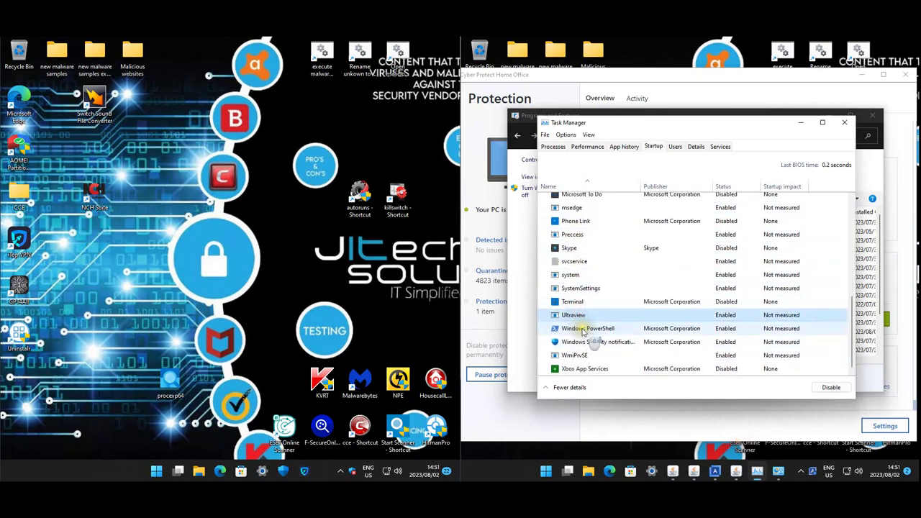
{"action": "scroll", "coordinate": [616, 311], "scroll_direction": "up", "scroll_amount": 3}
{"action": "scroll", "coordinate": [615, 311], "scroll_direction": "up", "scroll_amount": 5}
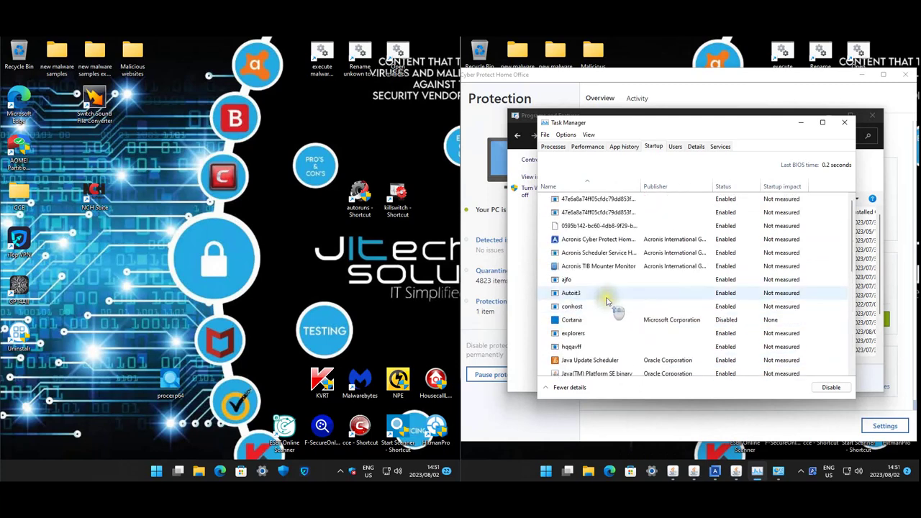
{"action": "left_click", "coordinate": [842, 128]}
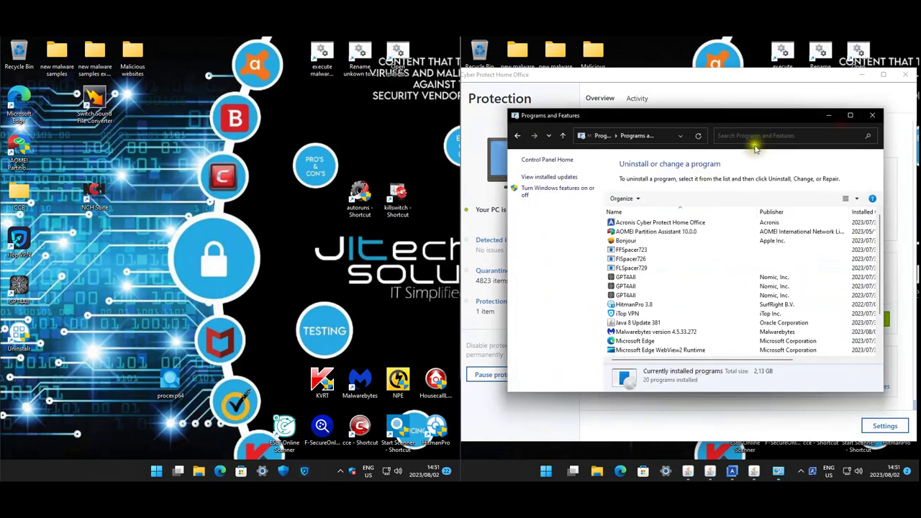
Review the Acronis machine's installed programs, including Bonjour and Setup, and close Programs and Features
{"action": "left_click", "coordinate": [667, 241]}
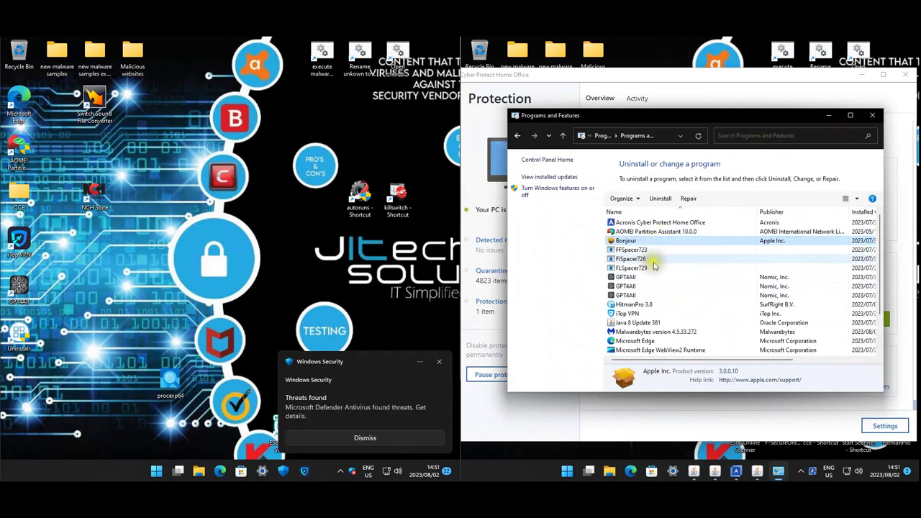
{"action": "scroll", "coordinate": [655, 267], "scroll_direction": "down", "scroll_amount": 1}
{"action": "scroll", "coordinate": [654, 268], "scroll_direction": "down", "scroll_amount": 1}
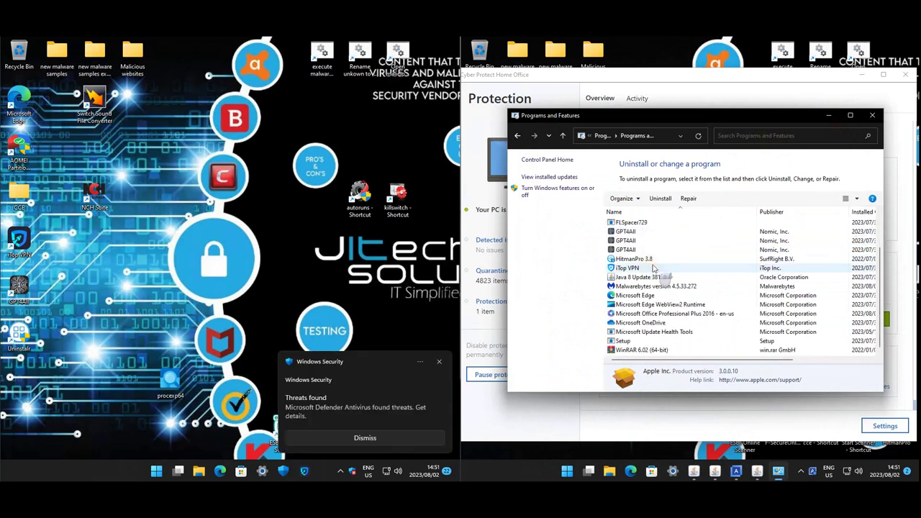
{"action": "left_click", "coordinate": [636, 341]}
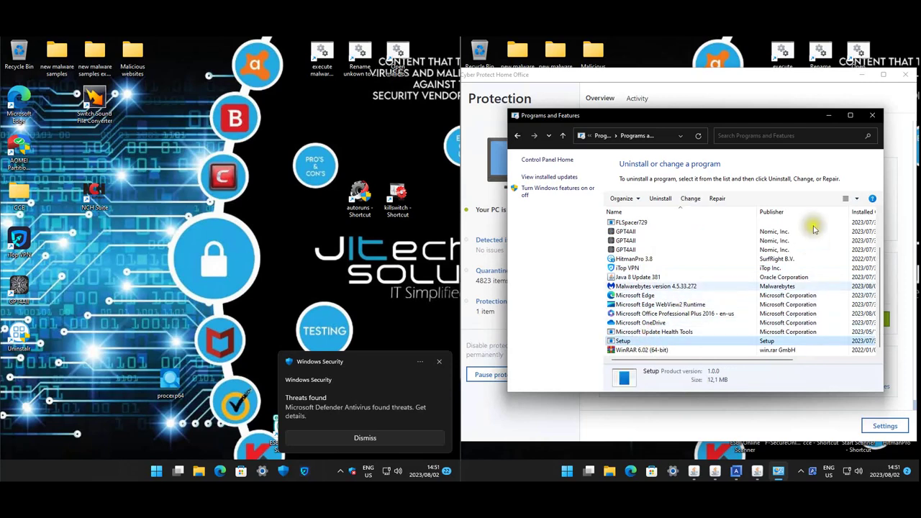
{"action": "left_click", "coordinate": [877, 116]}
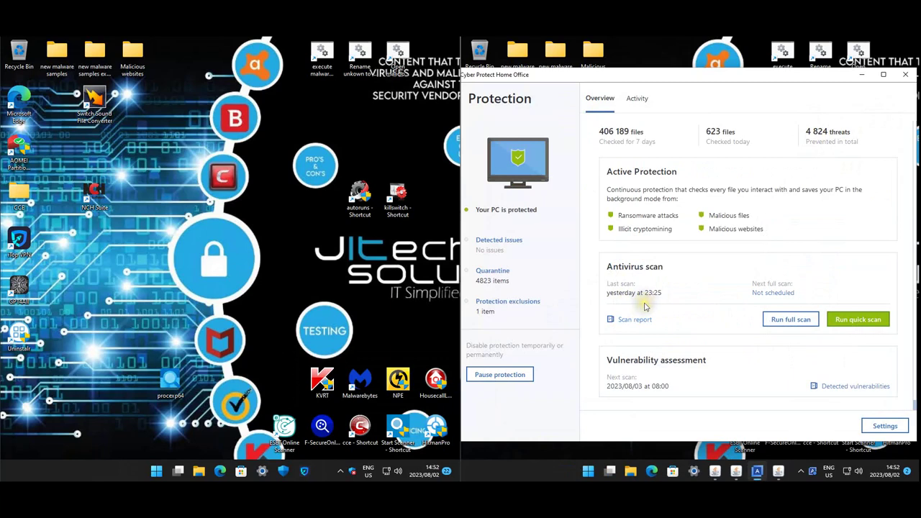
Close the Acronis Cyber Protect Home Office window and dismiss the three Java Virtual Machine Launcher errors
{"action": "left_click", "coordinate": [905, 75]}
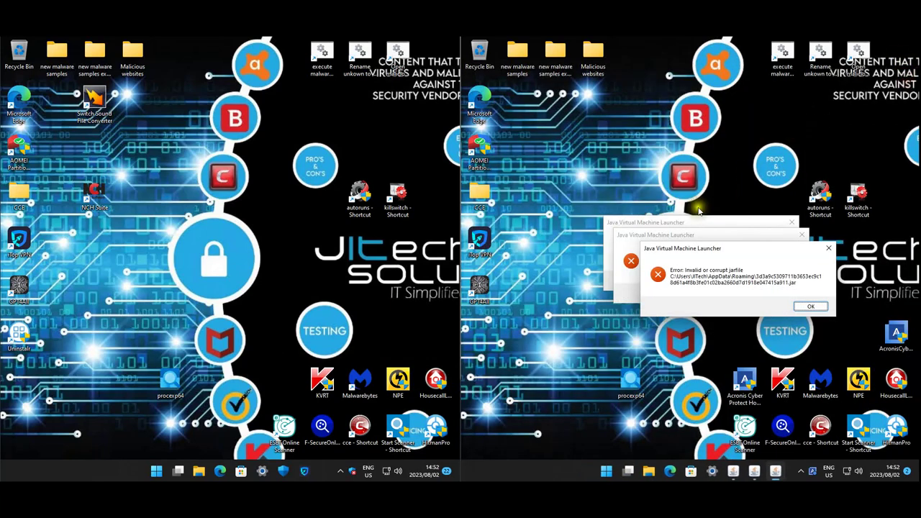
{"action": "left_click", "coordinate": [803, 310]}
{"action": "left_click", "coordinate": [785, 288]}
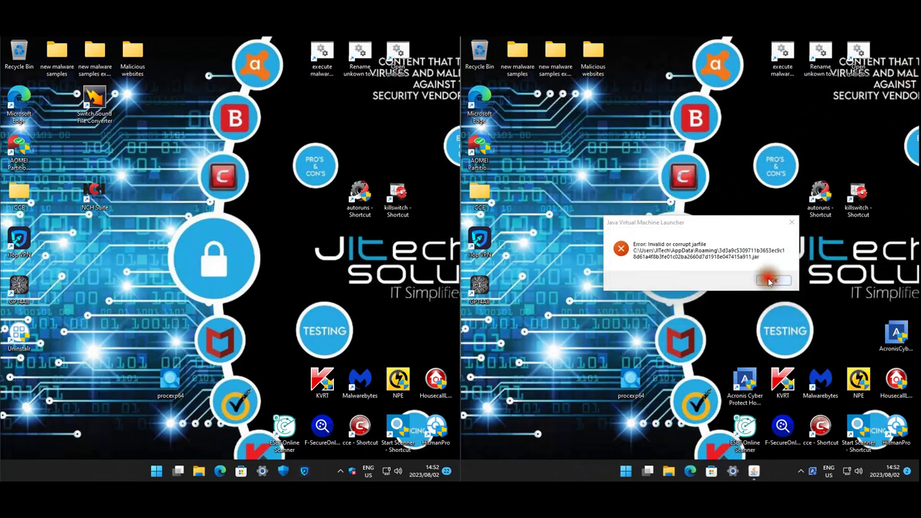
{"action": "left_click", "coordinate": [772, 277]}
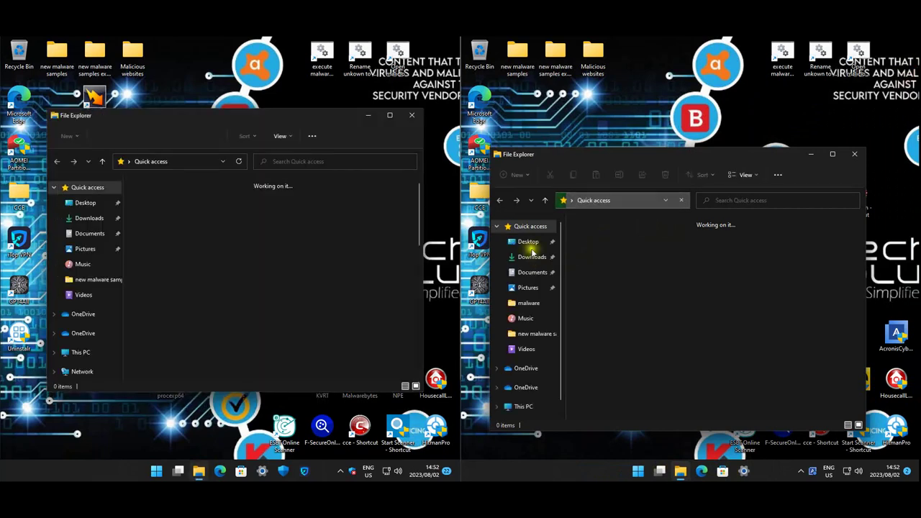
Check the Documents and Pictures folders on the Microsoft Defender and Acronis machines and close both File Explorer windows
{"action": "left_click", "coordinate": [84, 234]}
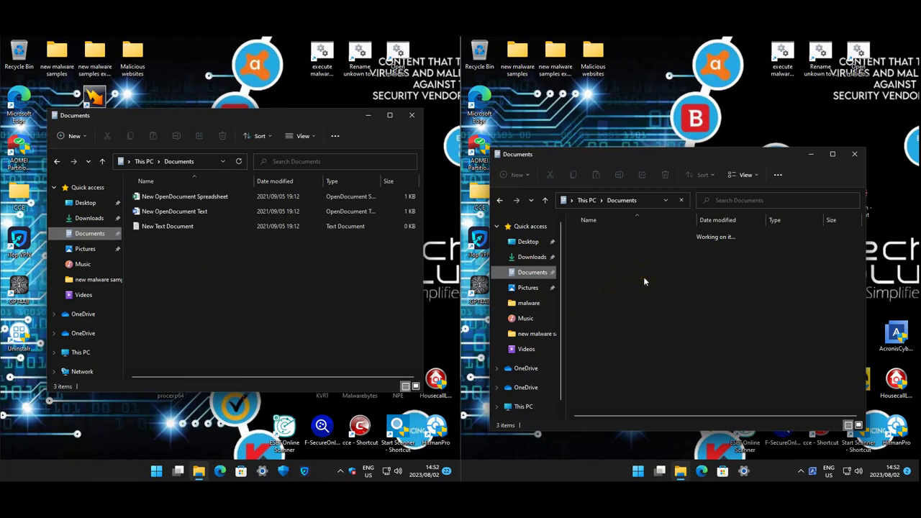
{"action": "left_click", "coordinate": [528, 287]}
{"action": "left_click", "coordinate": [86, 249]}
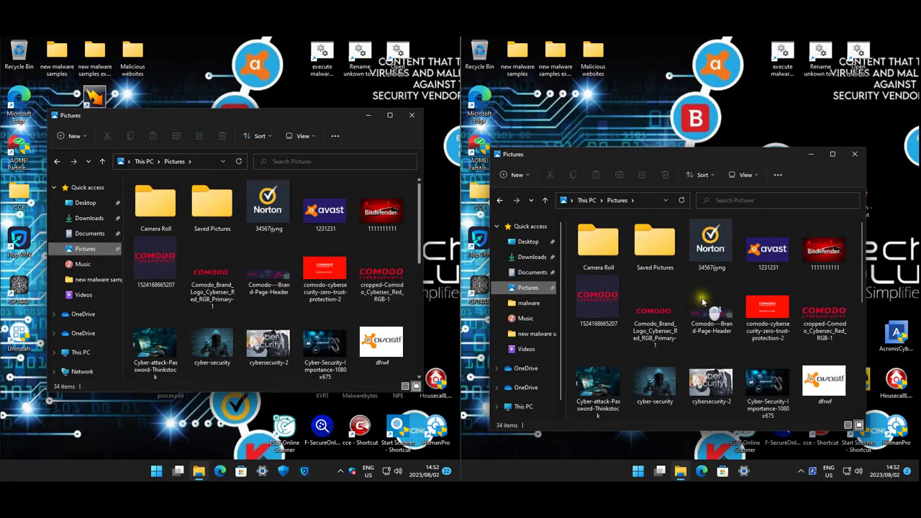
{"action": "scroll", "coordinate": [411, 309], "scroll_direction": "down", "scroll_amount": 5}
{"action": "left_click", "coordinate": [586, 311]}
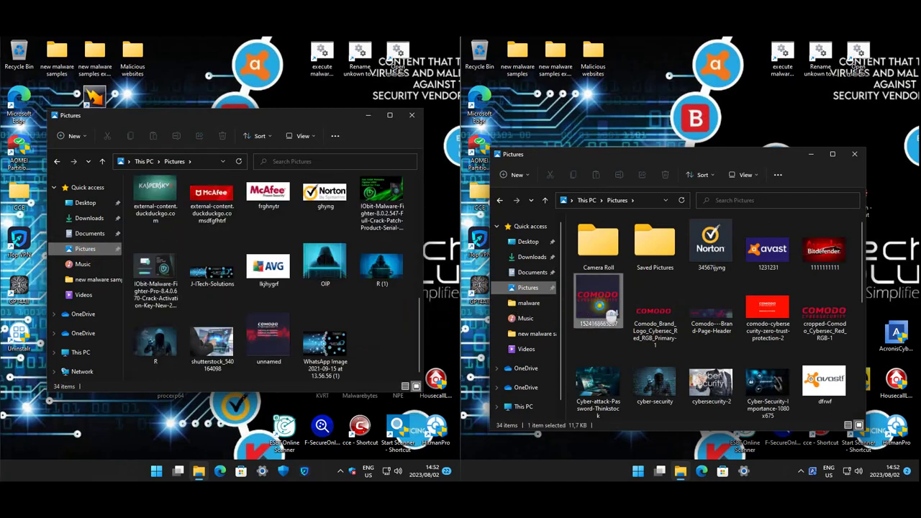
{"action": "left_click", "coordinate": [855, 154]}
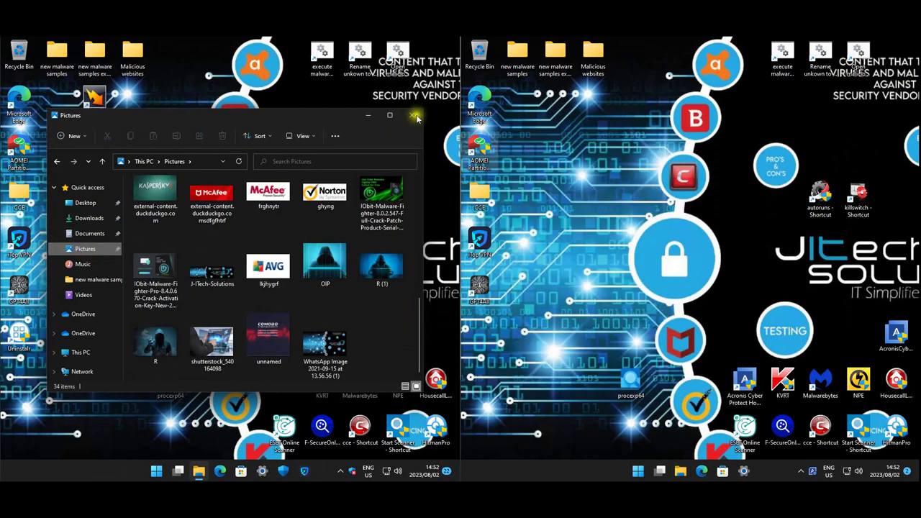
{"action": "left_click", "coordinate": [412, 115]}
Switch to the Trend Micro machine, check its Documents and Pictures folders, and close File Explorer
{"action": "mouse_move", "coordinate": [178, 471]}
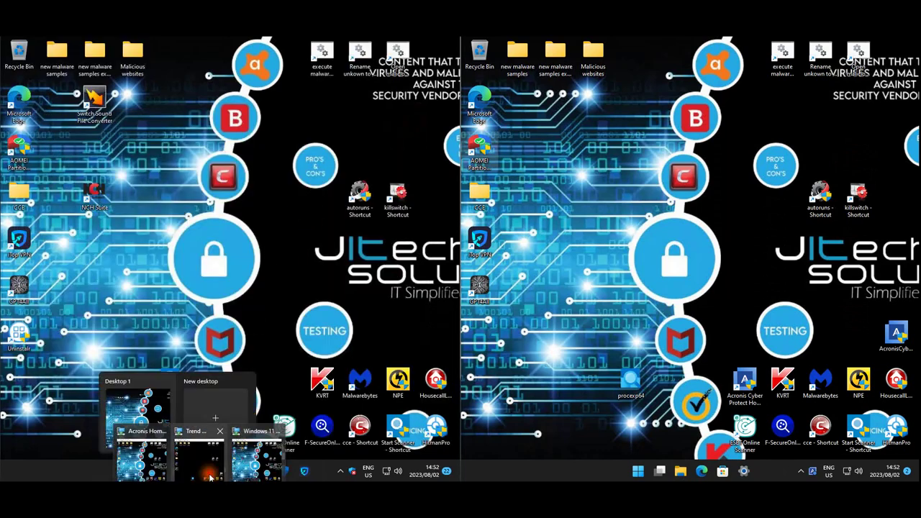
{"action": "left_click", "coordinate": [516, 56]}
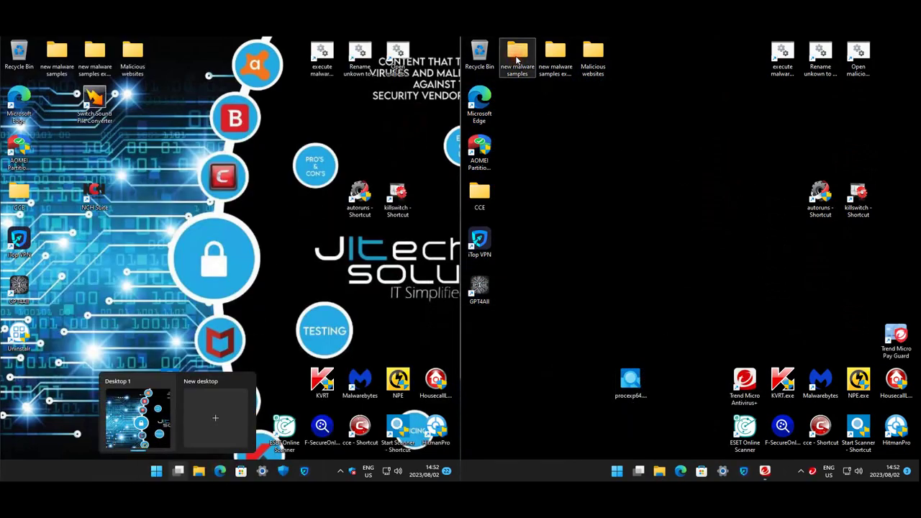
{"action": "left_click", "coordinate": [510, 111]}
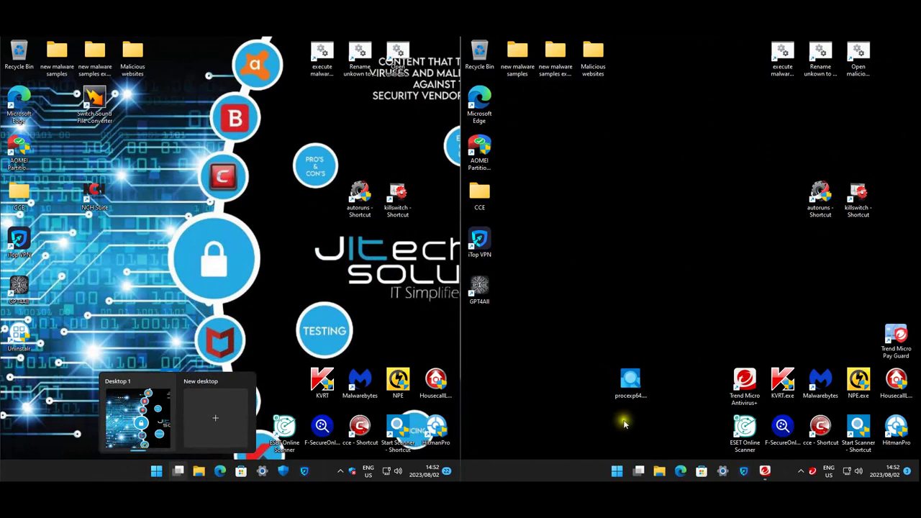
{"action": "double_click", "coordinate": [517, 56]}
{"action": "left_click", "coordinate": [540, 233]}
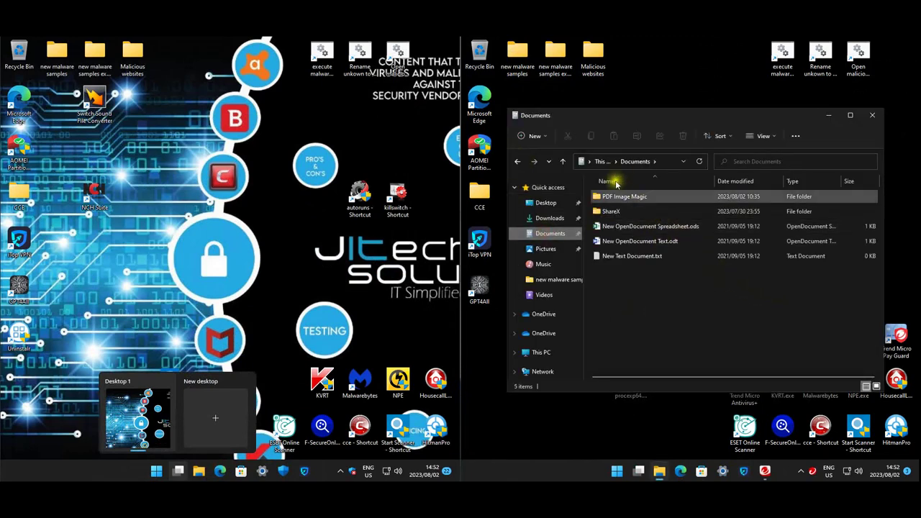
{"action": "left_click", "coordinate": [560, 250]}
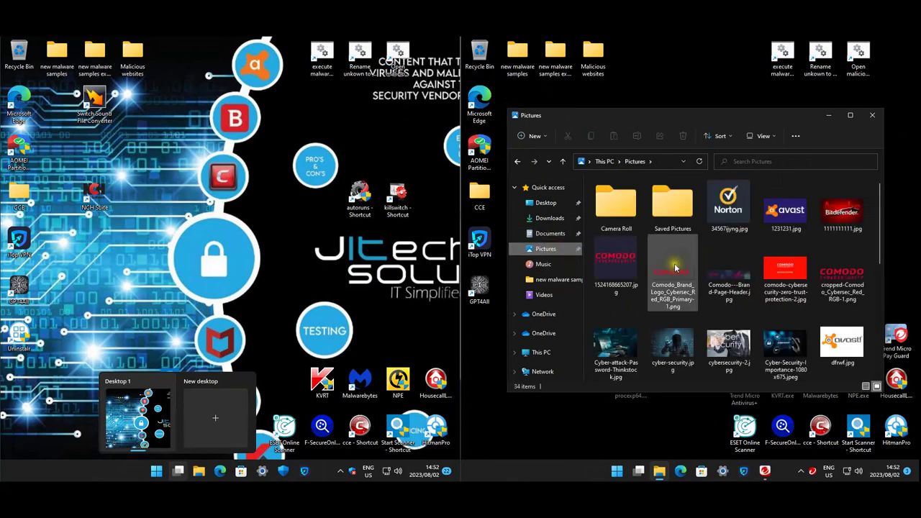
{"action": "left_click", "coordinate": [875, 119]}
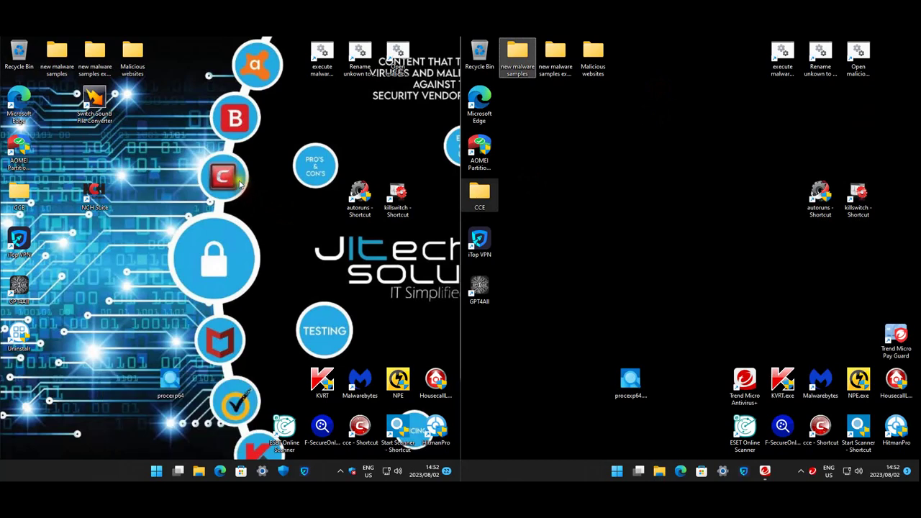
Review the HitmanPro scan results on the Microsoft Defender and Trend Micro machines and close them
{"action": "left_click", "coordinate": [700, 234]}
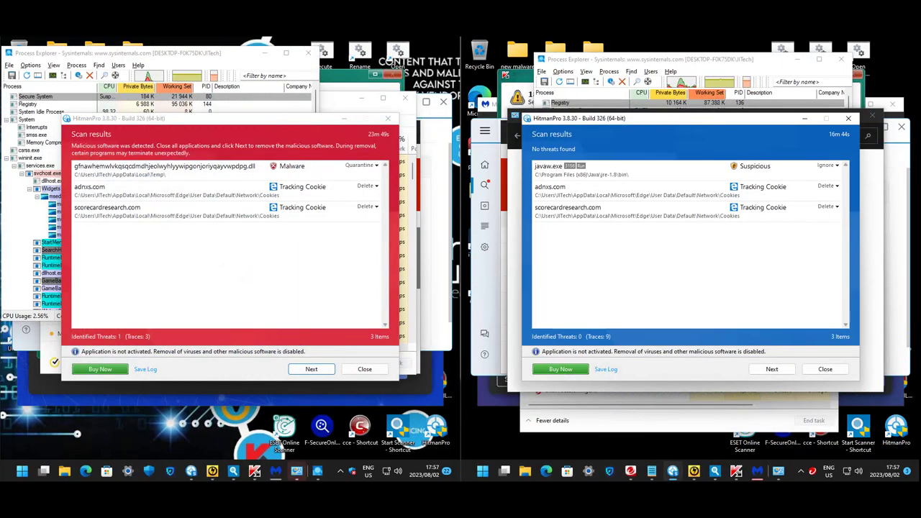
{"action": "left_click", "coordinate": [215, 257]}
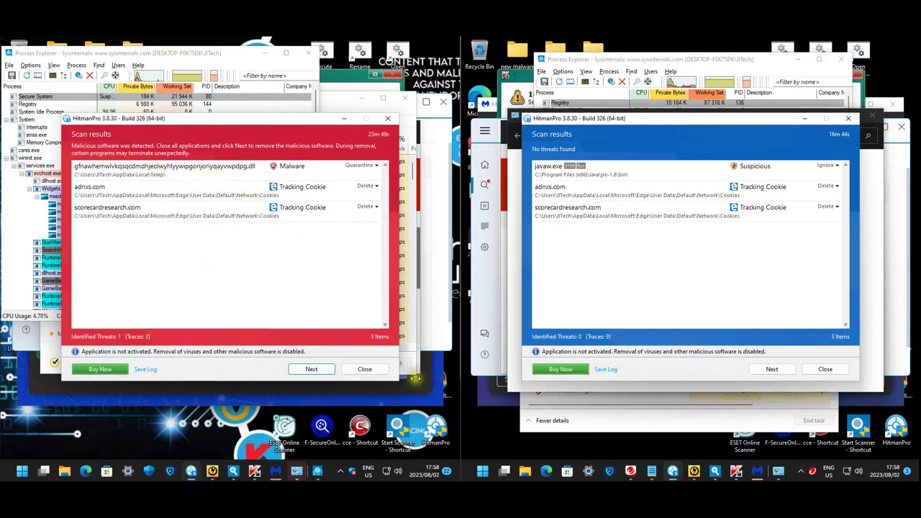
{"action": "left_click", "coordinate": [363, 369]}
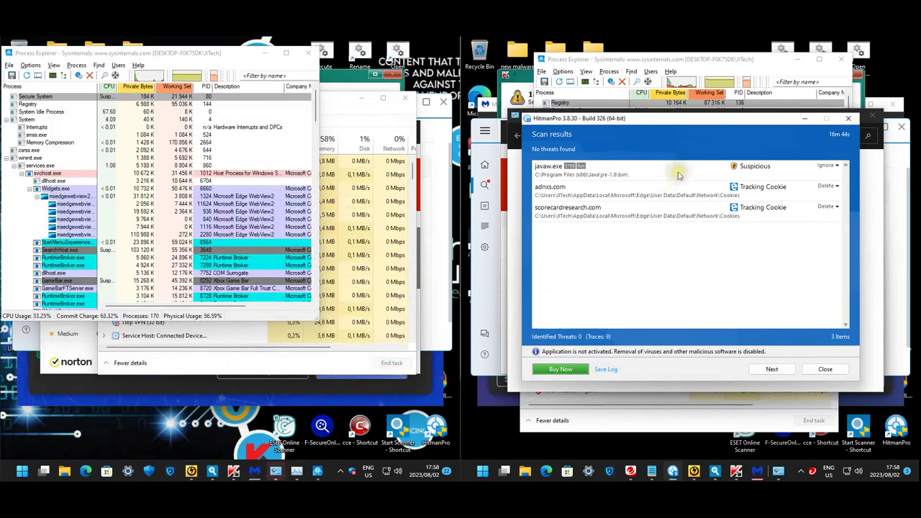
{"action": "left_click", "coordinate": [825, 369]}
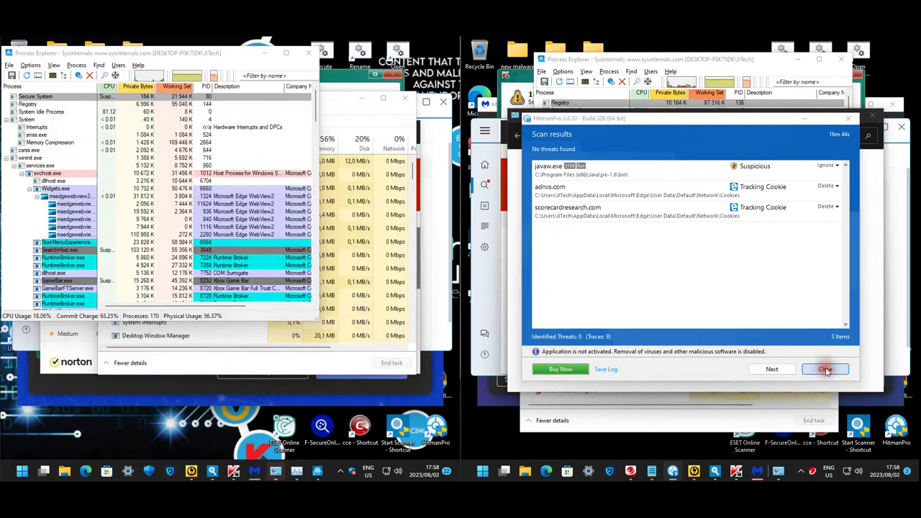
Switch to the Acronis machine, review its HitmanPro scan results and close them
{"action": "left_click", "coordinate": [202, 388]}
{"action": "mouse_move", "coordinate": [263, 457]}
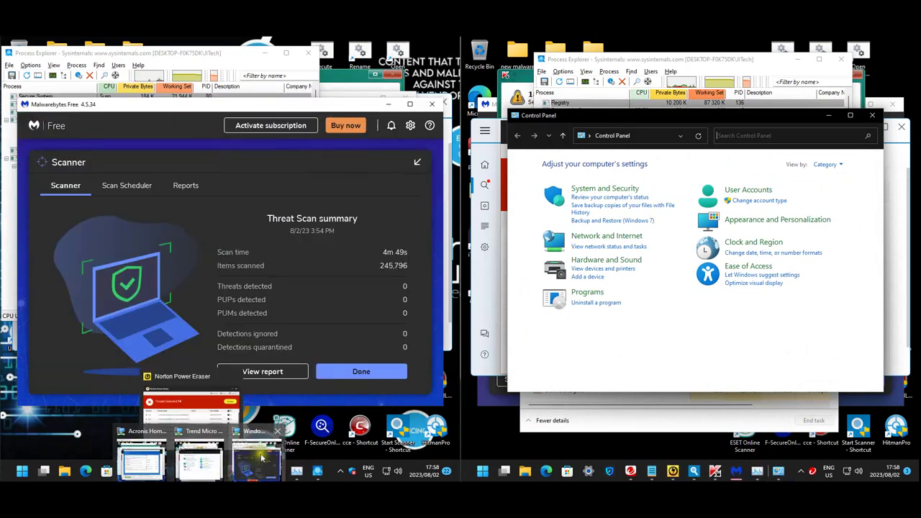
{"action": "left_click", "coordinate": [149, 466]}
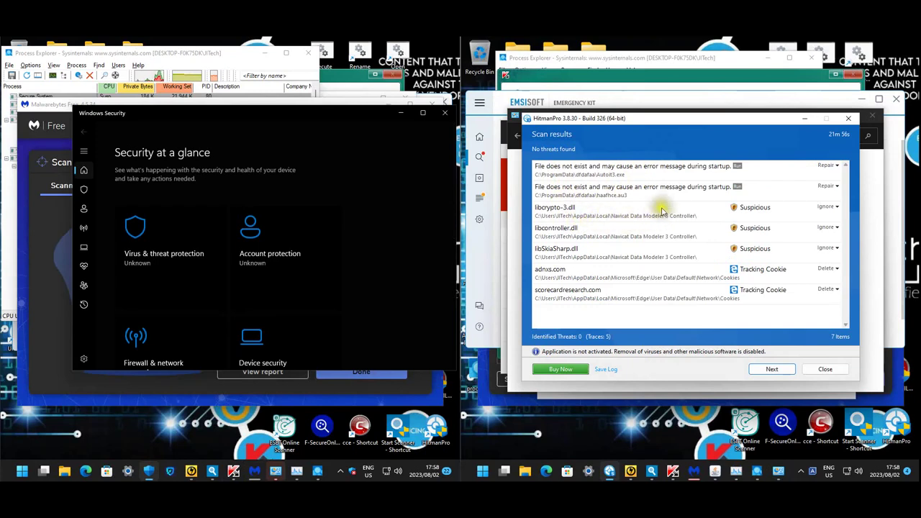
{"action": "left_click", "coordinate": [825, 369]}
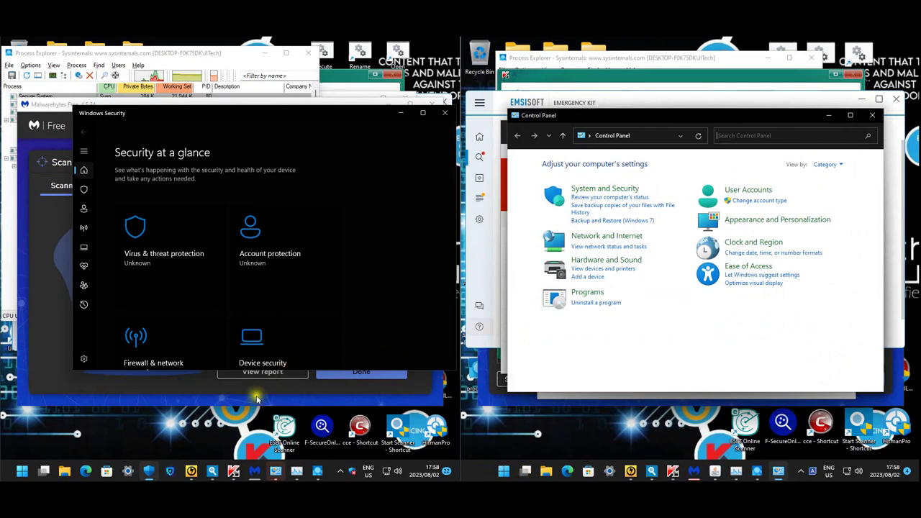
Bring up Norton Power Eraser on the Microsoft Defender machine and review its full list of detected threats
{"action": "left_click", "coordinate": [248, 389]}
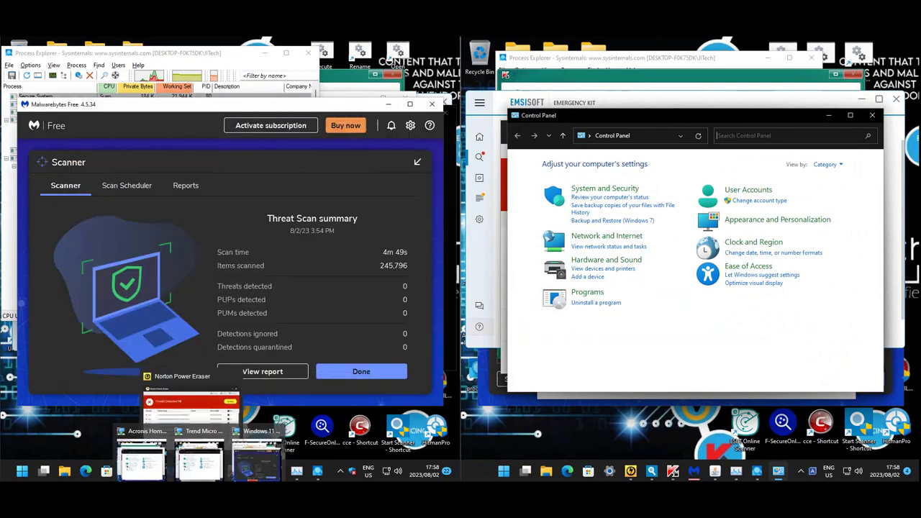
{"action": "left_click", "coordinate": [350, 430]}
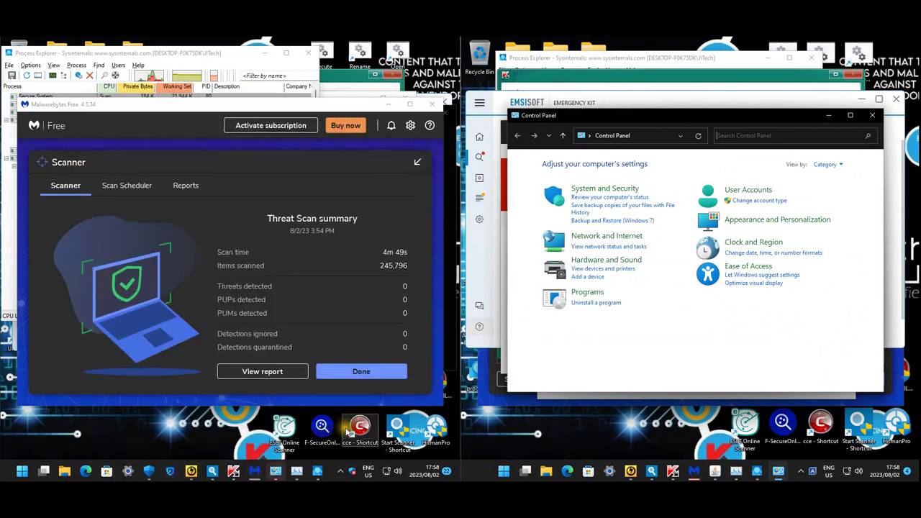
{"action": "left_click", "coordinate": [191, 472]}
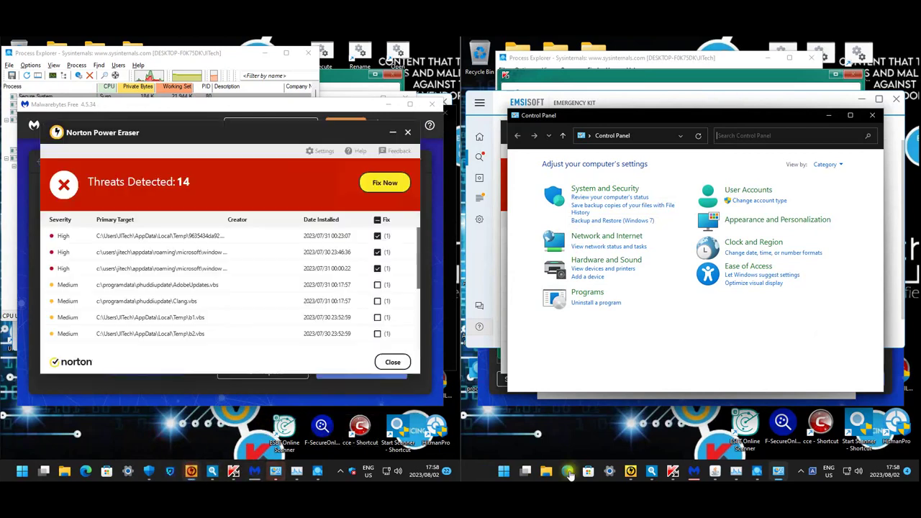
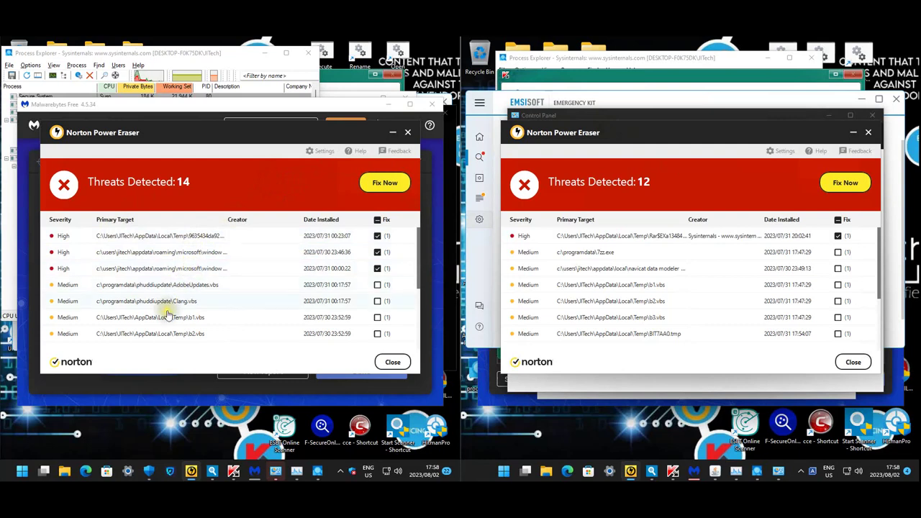
{"action": "scroll", "coordinate": [204, 296], "scroll_direction": "down", "scroll_amount": 1}
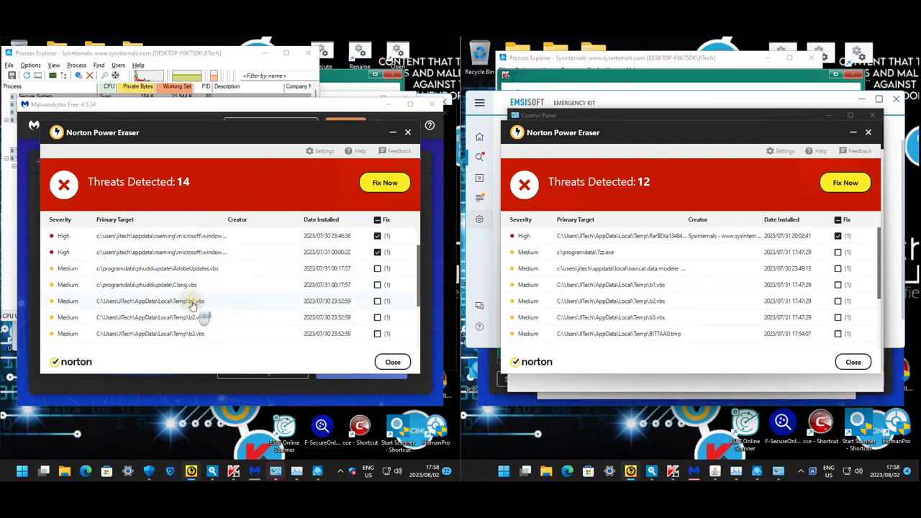
{"action": "scroll", "coordinate": [191, 324], "scroll_direction": "down", "scroll_amount": 3}
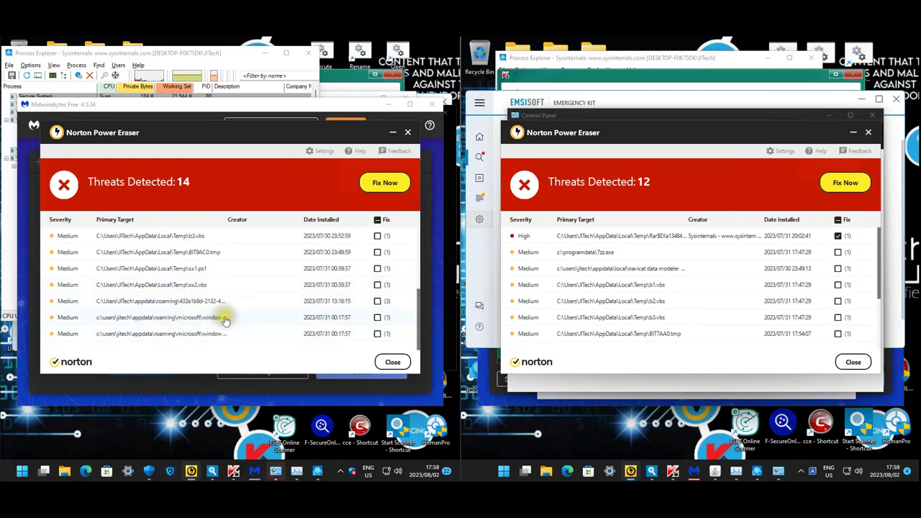
{"action": "scroll", "coordinate": [217, 311], "scroll_direction": "up", "scroll_amount": 4}
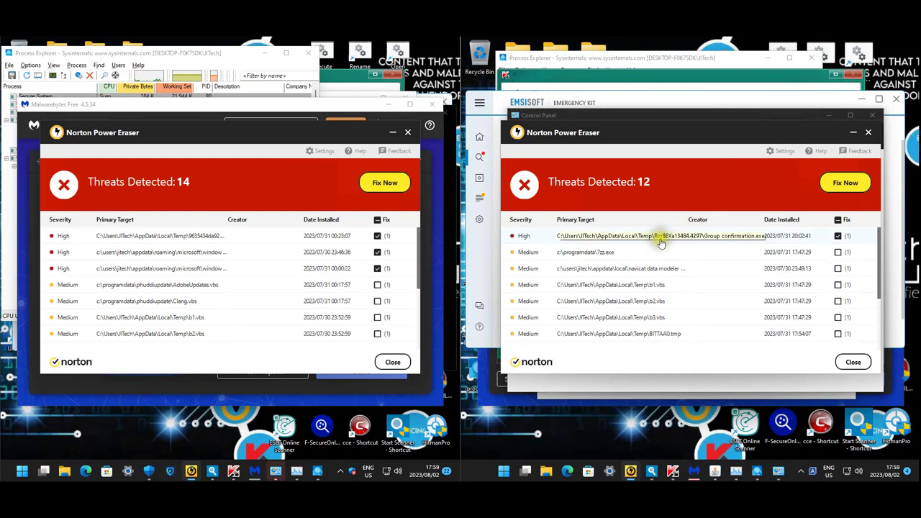
Check the analysis of c:\programdata\7zz.exe and review the full Norton Power Eraser threat list on the Acronis machine
{"action": "left_click", "coordinate": [611, 254]}
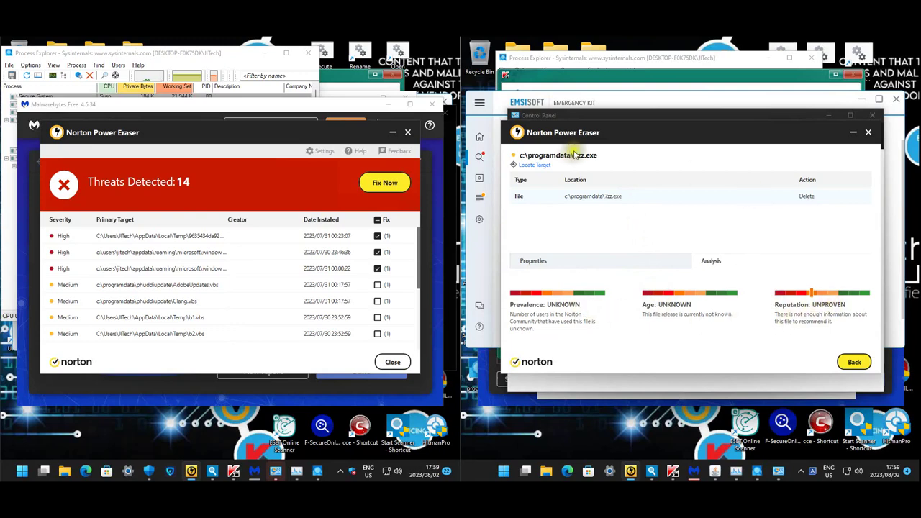
{"action": "left_click", "coordinate": [853, 362]}
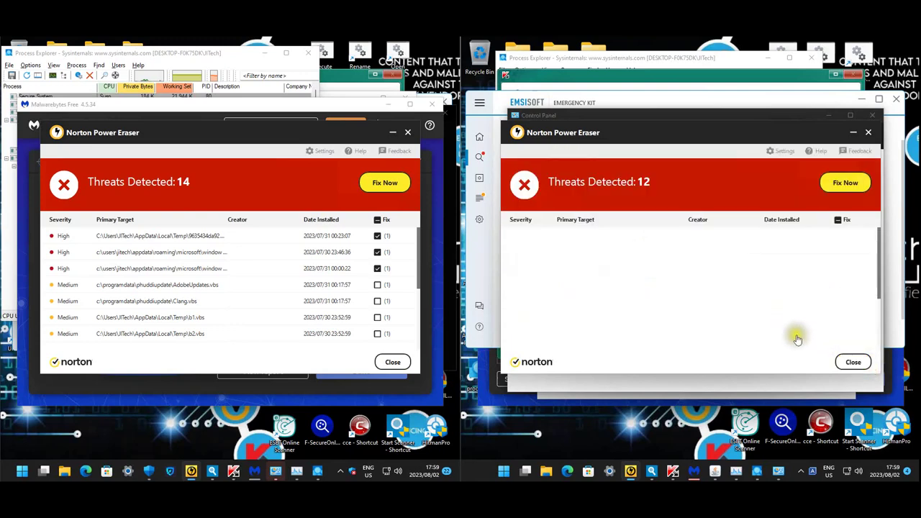
{"action": "scroll", "coordinate": [609, 281], "scroll_direction": "down", "scroll_amount": 3}
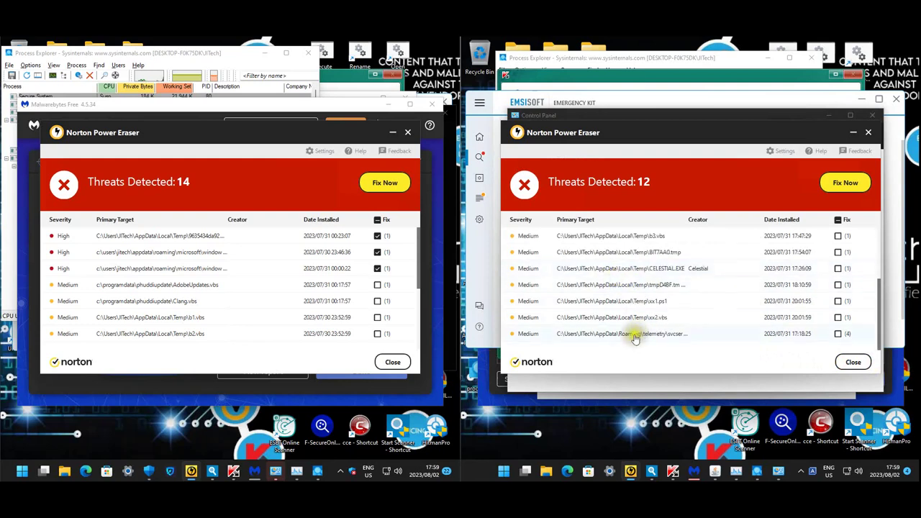
{"action": "scroll", "coordinate": [741, 331], "scroll_direction": "up", "scroll_amount": 3}
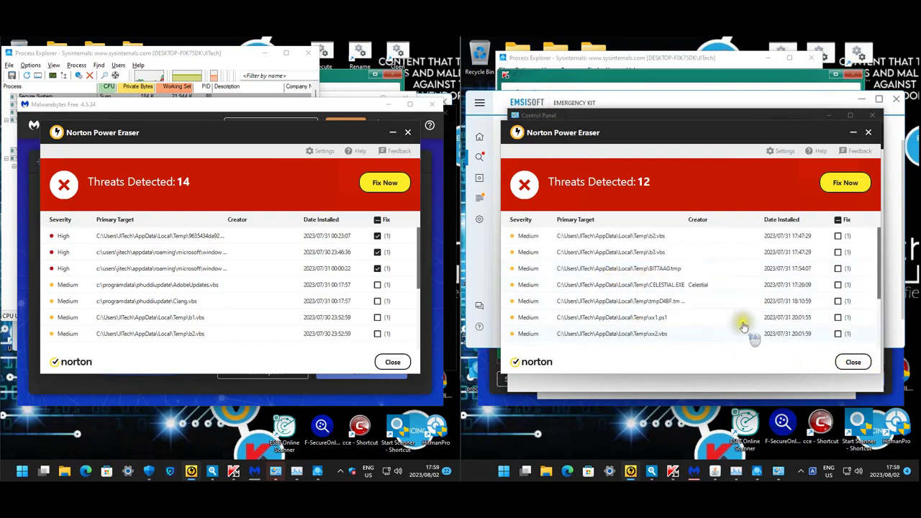
Close the Norton Power Eraser results and exit the scanner on both the Acronis and Microsoft Defender machines
{"action": "left_click", "coordinate": [847, 364]}
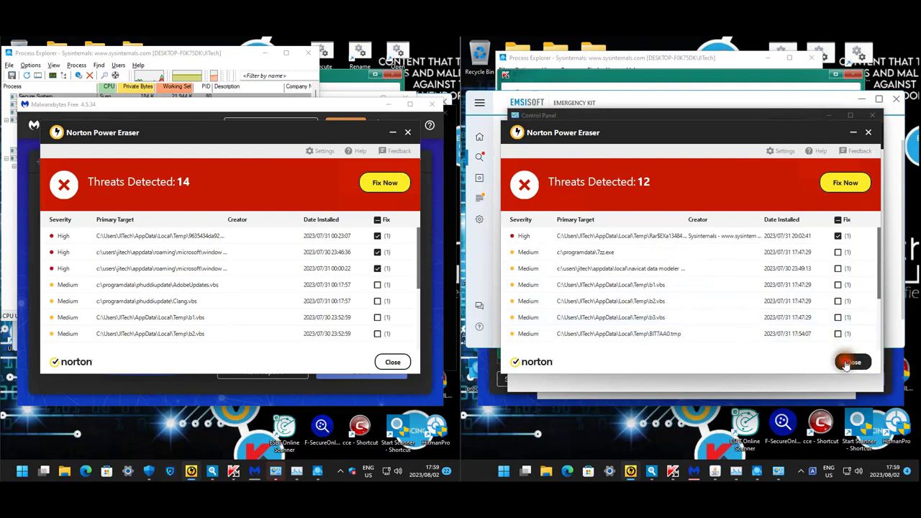
{"action": "left_click", "coordinate": [393, 362]}
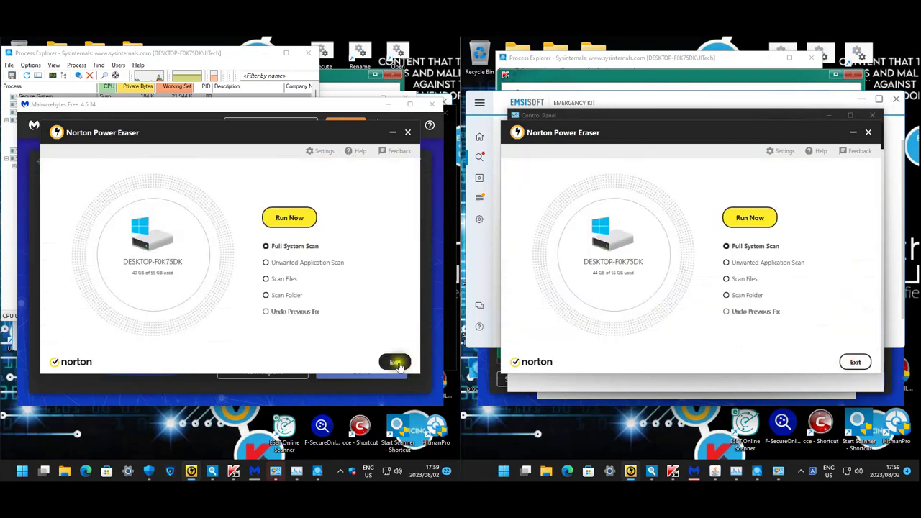
{"action": "left_click", "coordinate": [870, 134]}
{"action": "left_click", "coordinate": [411, 134]}
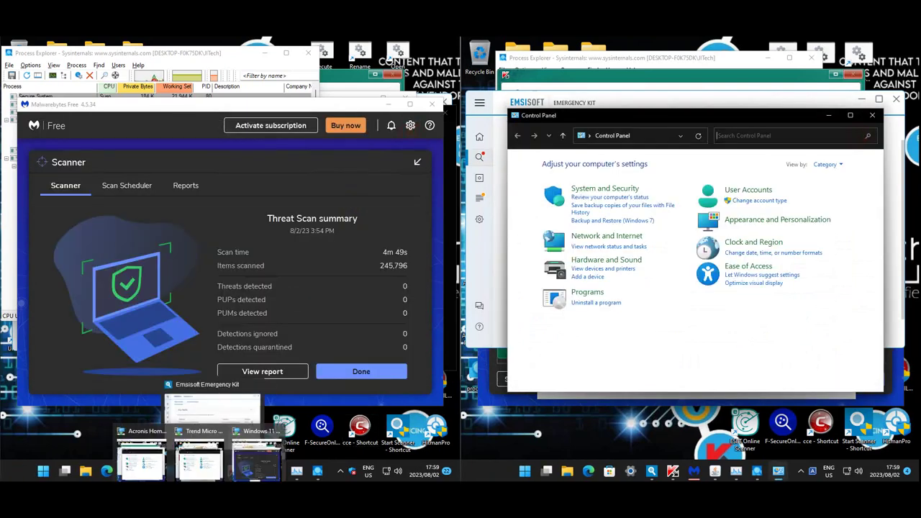
Switch to the Trend Micro machine, bring up Norton Power Eraser and review the high-severity threats in its list
{"action": "left_click", "coordinate": [659, 356]}
{"action": "left_click", "coordinate": [872, 115]}
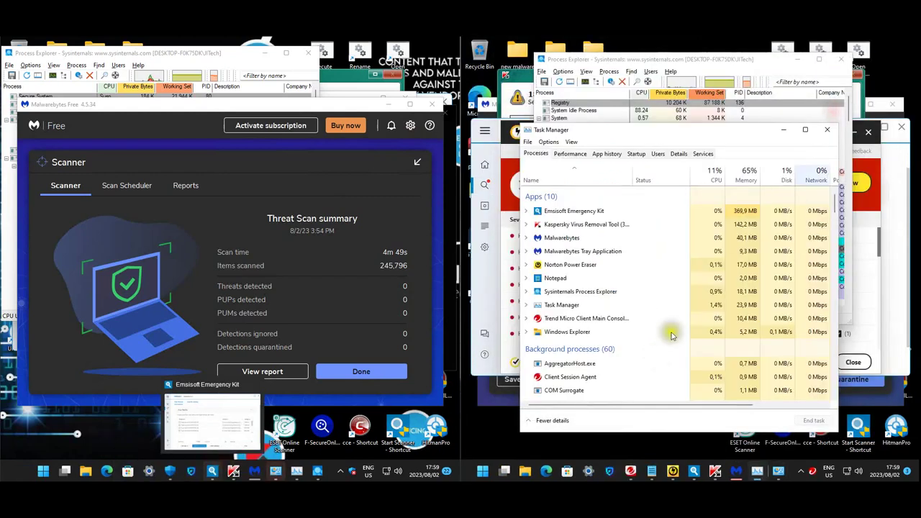
{"action": "left_click", "coordinate": [693, 470]}
{"action": "left_click", "coordinate": [673, 471]}
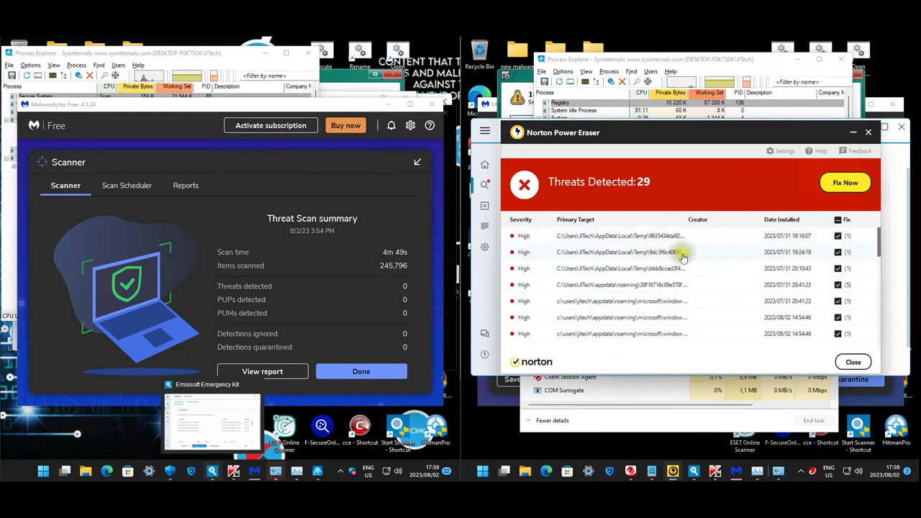
{"action": "scroll", "coordinate": [662, 291], "scroll_direction": "down", "scroll_amount": 2}
{"action": "scroll", "coordinate": [696, 277], "scroll_direction": "down", "scroll_amount": 1}
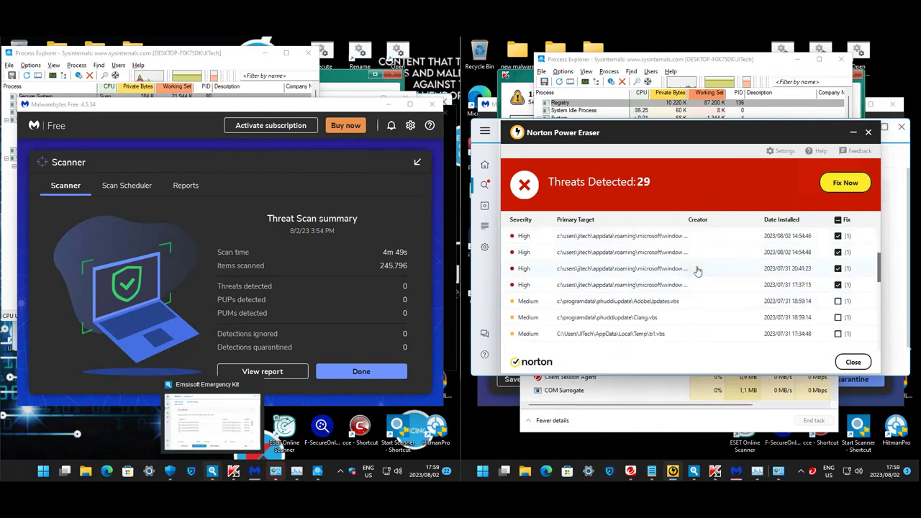
{"action": "scroll", "coordinate": [598, 292], "scroll_direction": "down", "scroll_amount": 1}
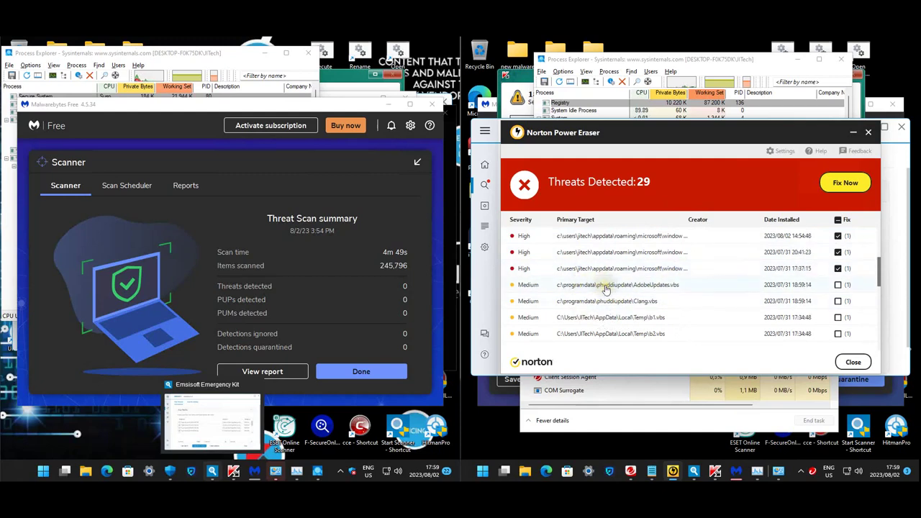
Check the analysis of AdobeUpdates.vbs, review the remaining Norton Power Eraser threats on the Trend Micro machine and close the results
{"action": "left_click", "coordinate": [632, 287]}
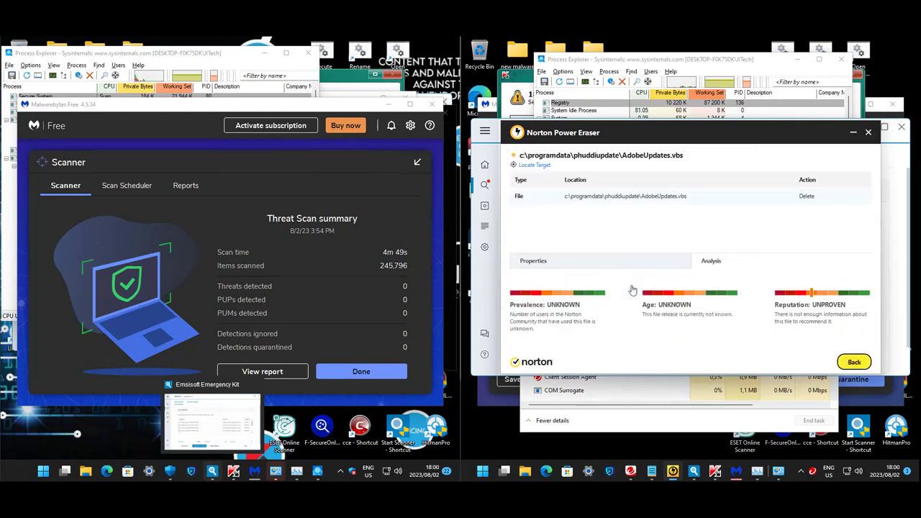
{"action": "left_click", "coordinate": [846, 363]}
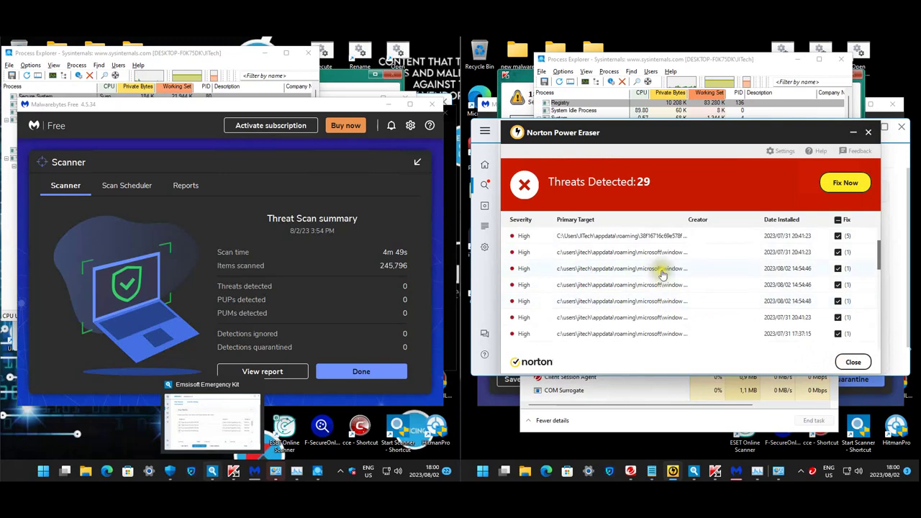
{"action": "scroll", "coordinate": [659, 274], "scroll_direction": "down", "scroll_amount": 2}
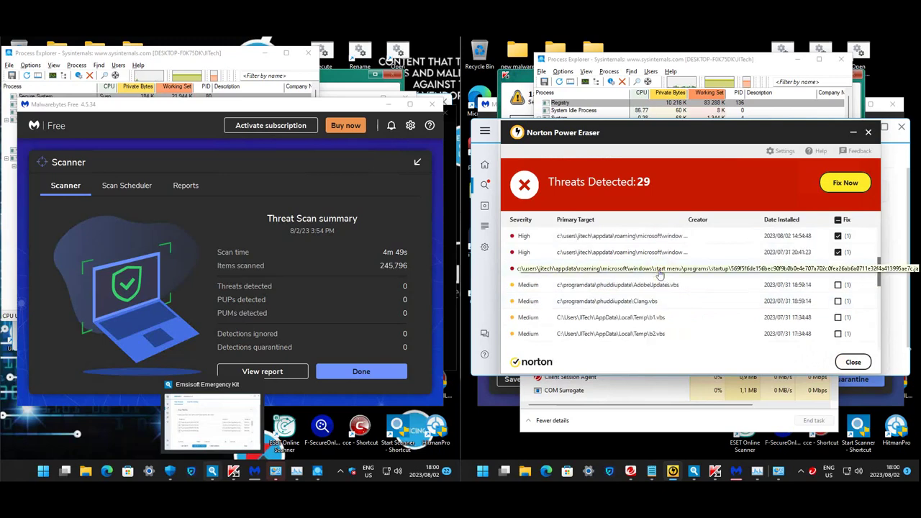
{"action": "scroll", "coordinate": [669, 286], "scroll_direction": "down", "scroll_amount": 2}
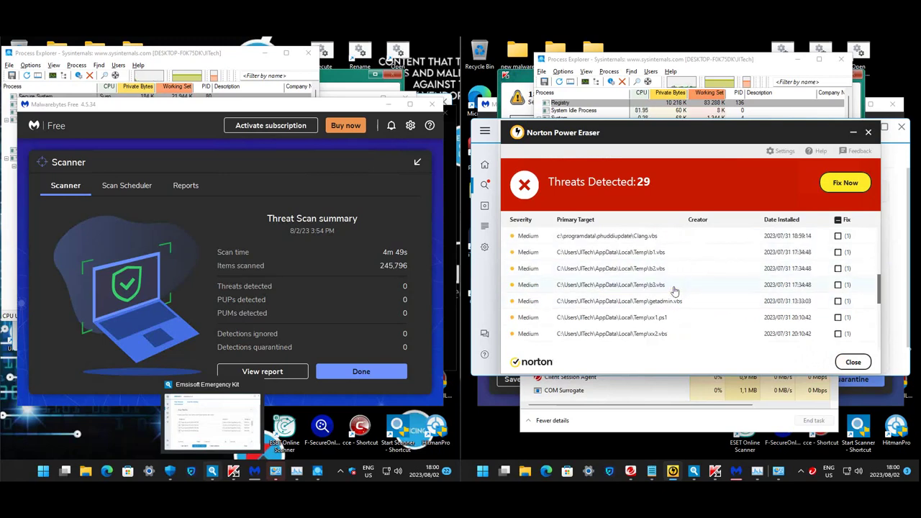
{"action": "scroll", "coordinate": [662, 268], "scroll_direction": "down", "scroll_amount": 4}
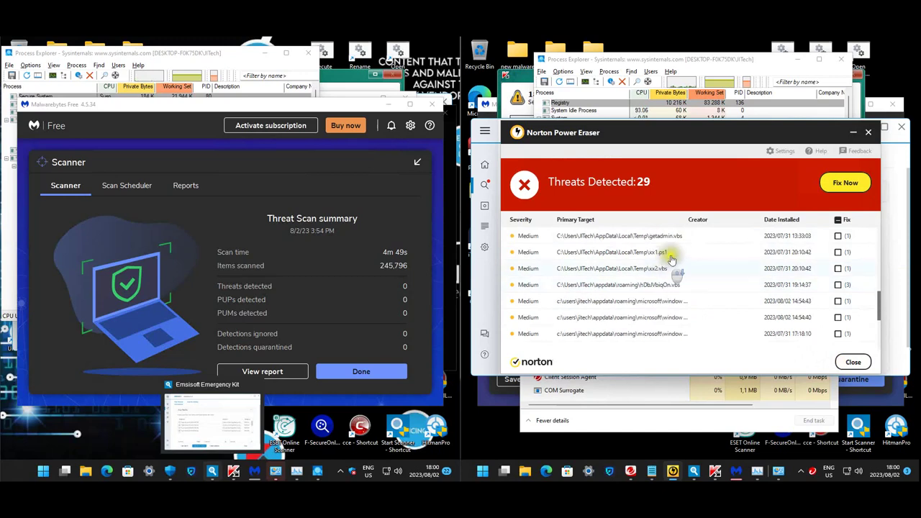
{"action": "left_click", "coordinate": [851, 360]}
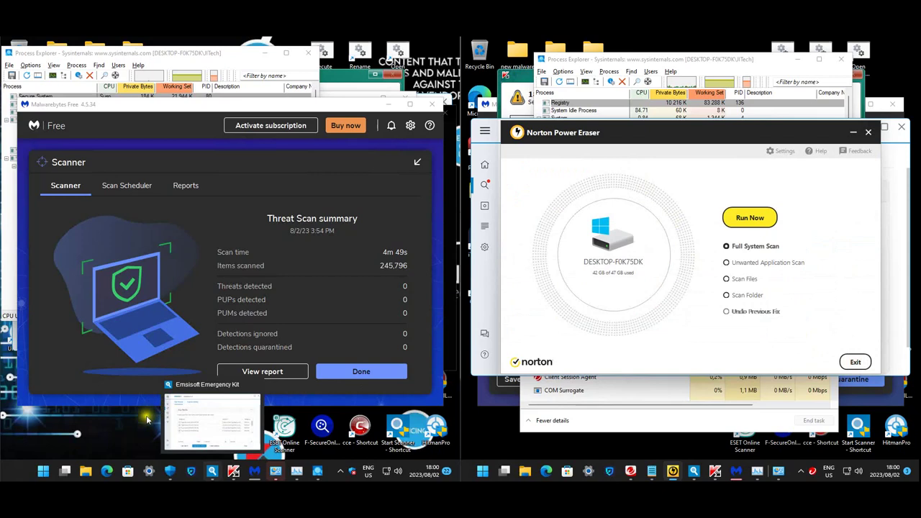
Bring up Emsisoft Emergency Kit on the Microsoft Defender and Trend Micro machines, reviewing and closing it on the Microsoft Defender machine
{"action": "left_click", "coordinate": [216, 472]}
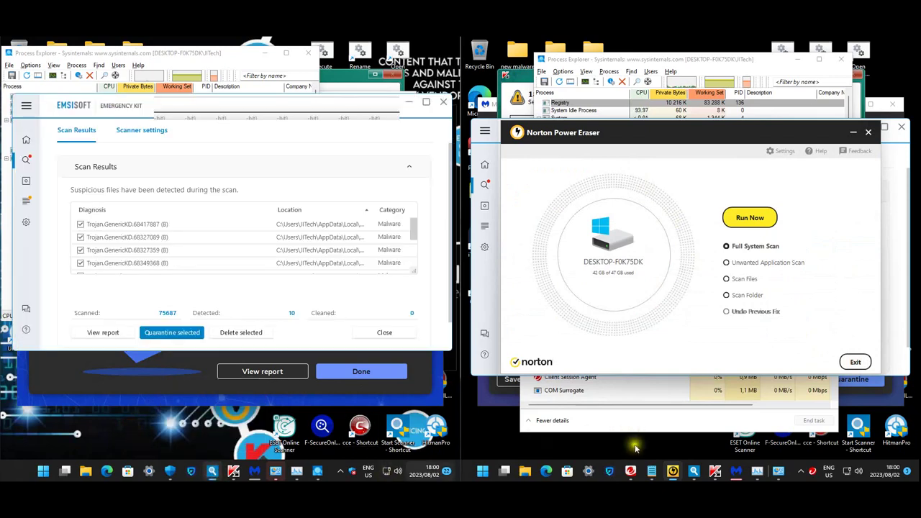
{"action": "left_click", "coordinate": [694, 471]}
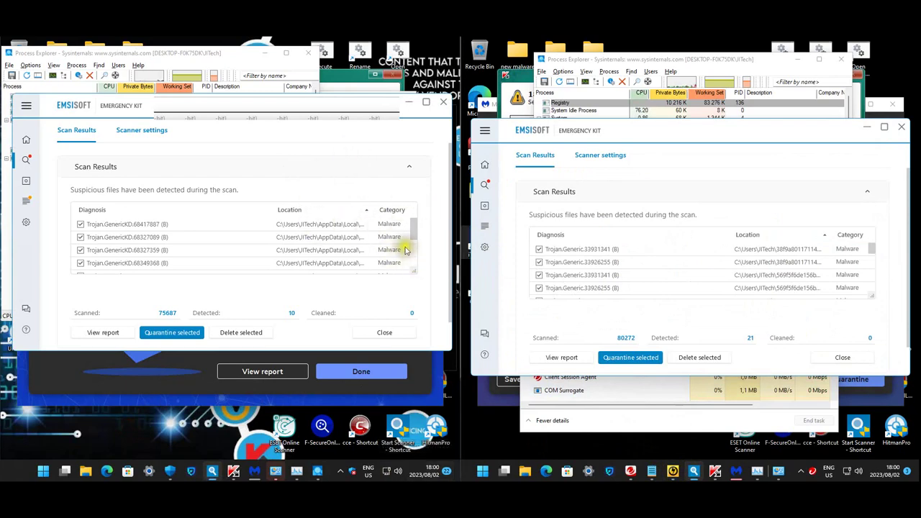
{"action": "left_click", "coordinate": [349, 164]}
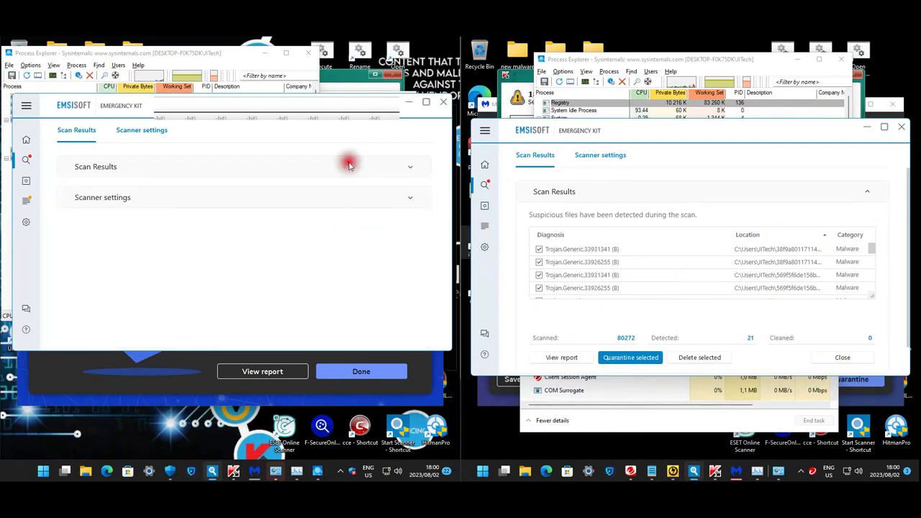
{"action": "left_click", "coordinate": [349, 165]}
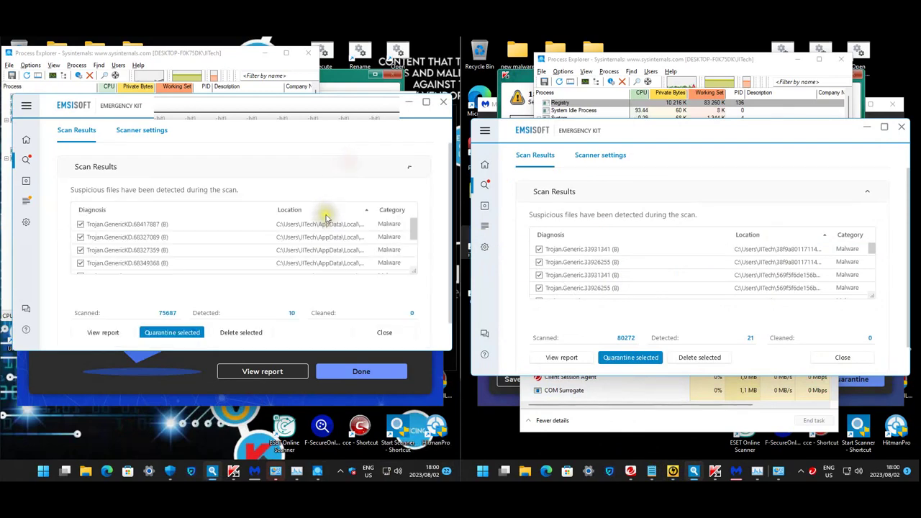
{"action": "left_click", "coordinate": [322, 240]}
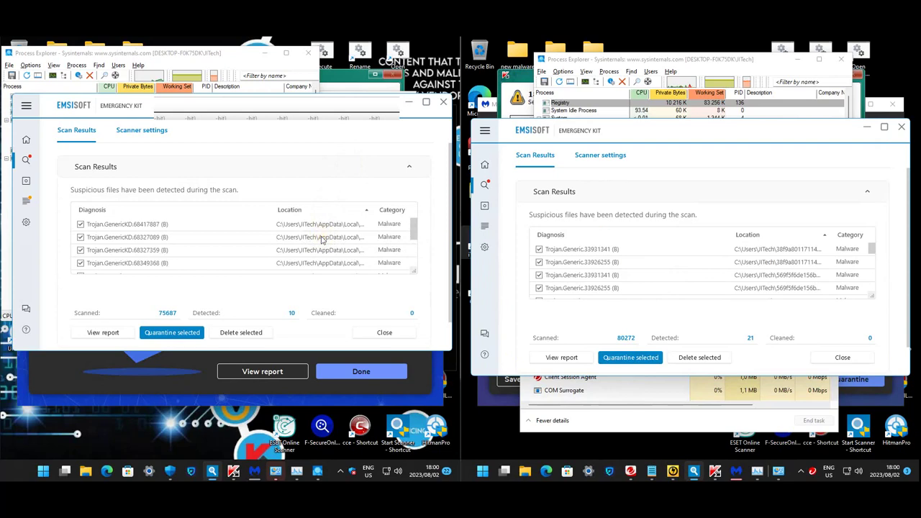
{"action": "left_click_drag", "start_coordinate": [417, 222], "coordinate": [416, 263]}
{"action": "left_click", "coordinate": [322, 265]}
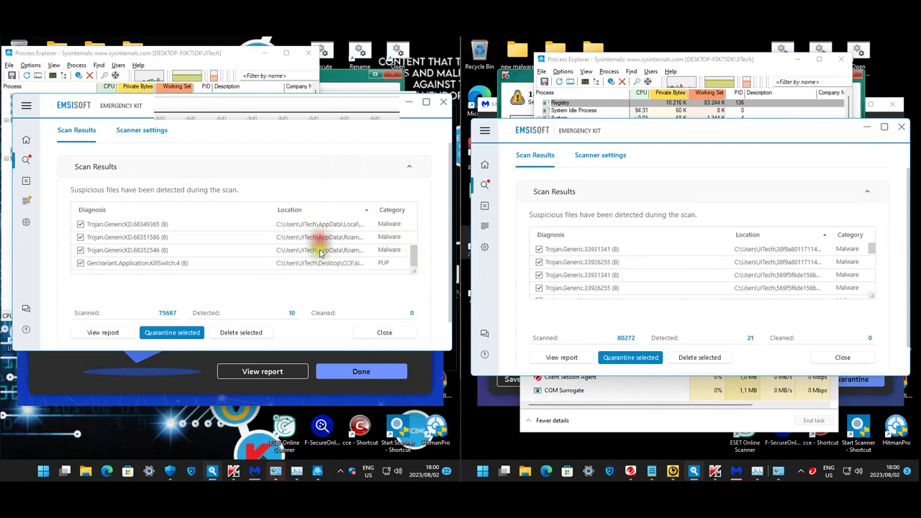
{"action": "left_click", "coordinate": [379, 333]}
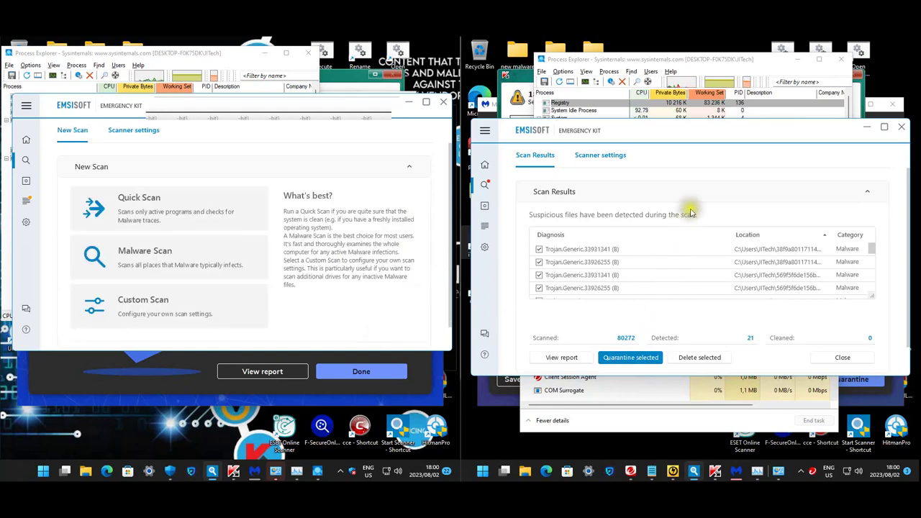
{"action": "left_click", "coordinate": [445, 105]}
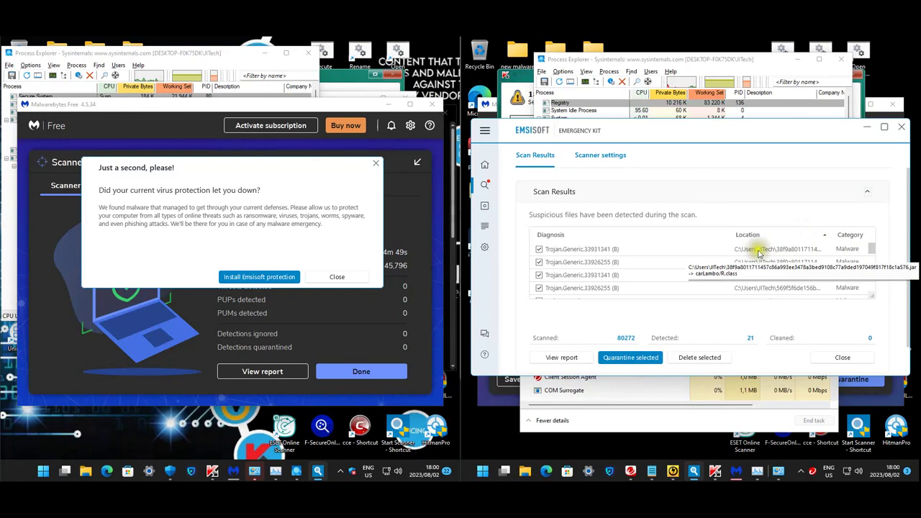
Review the Emsisoft Emergency Kit detections on the Trend Micro machine down to the end of the list and close the scanner
{"action": "left_click_drag", "start_coordinate": [874, 256], "coordinate": [869, 297]}
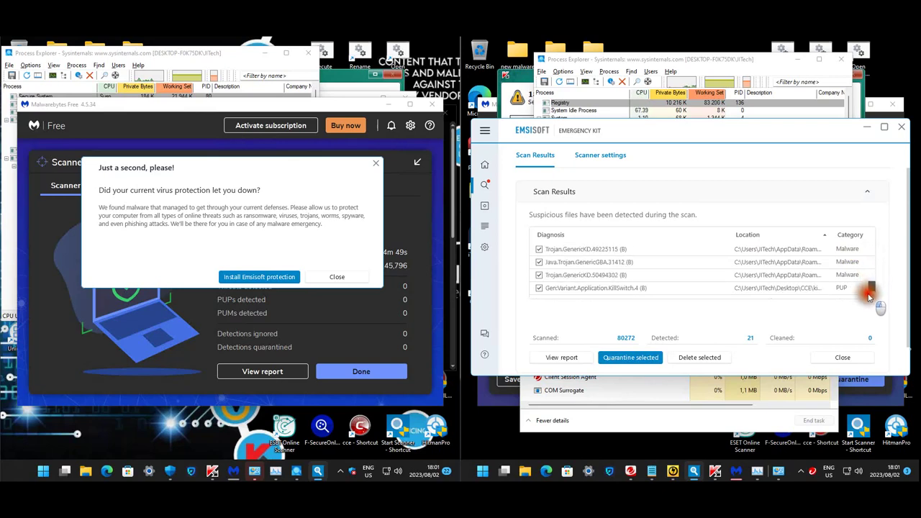
{"action": "left_click", "coordinate": [841, 357]}
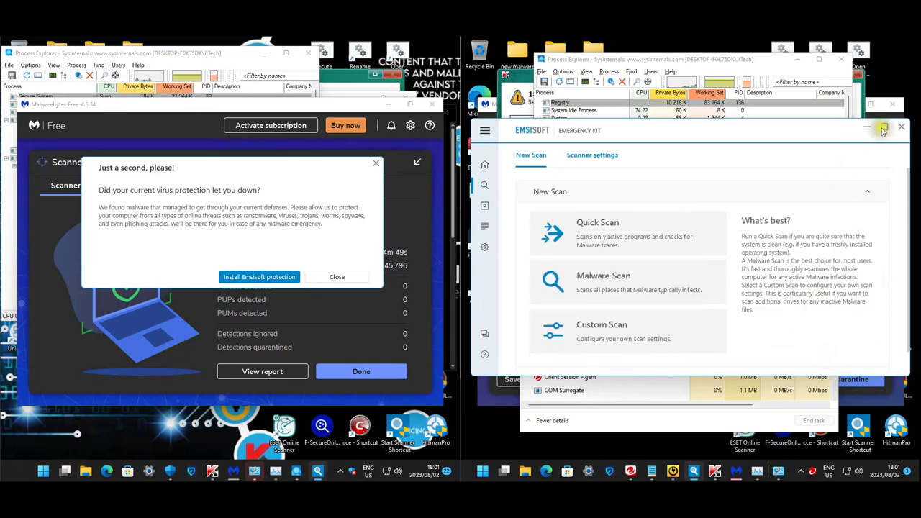
{"action": "left_click", "coordinate": [903, 129]}
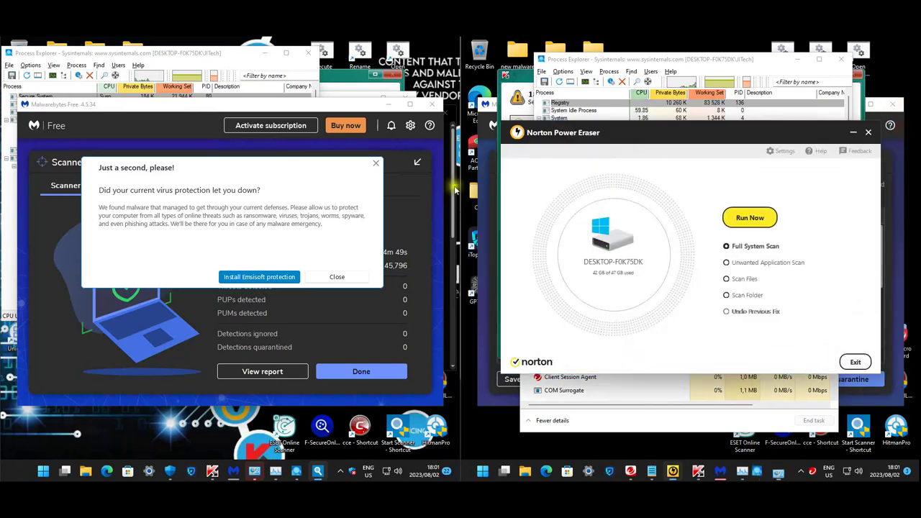
Dismiss the Emsisoft protection offers on both machines and close Norton Power Eraser on the Trend Micro machine
{"action": "left_click", "coordinate": [336, 277]}
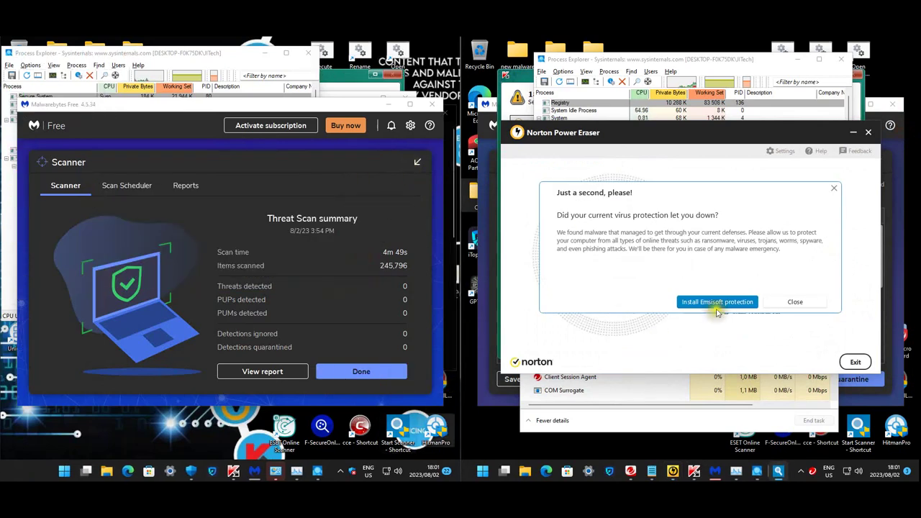
{"action": "left_click", "coordinate": [788, 305]}
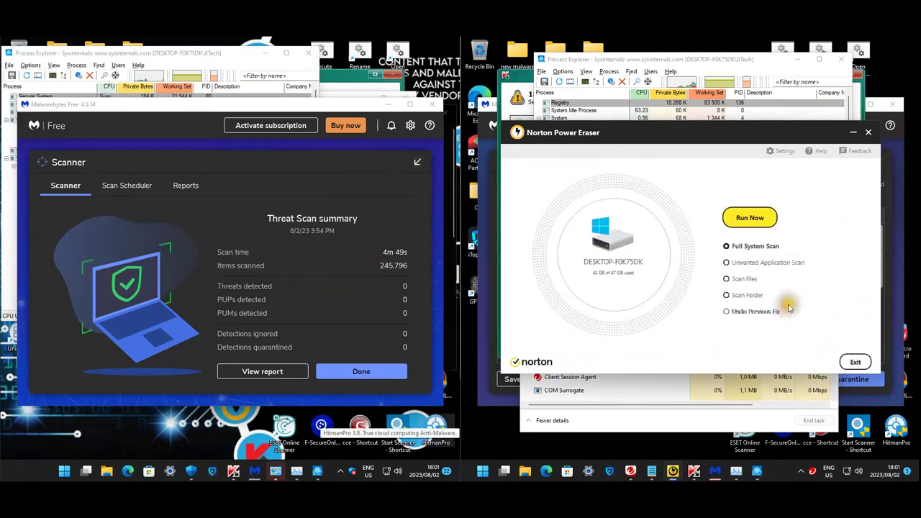
{"action": "left_click", "coordinate": [868, 132]}
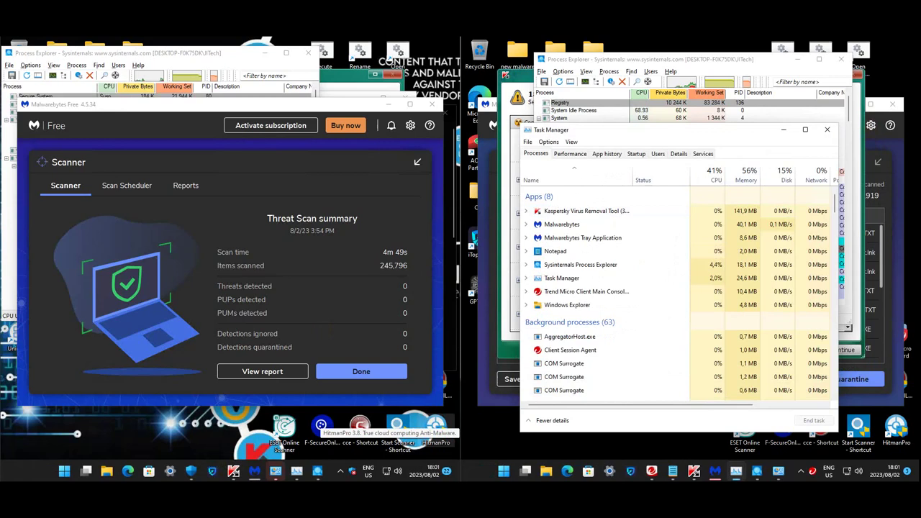
Bring up the Kaspersky Virus Removal Tool detections on the Microsoft Defender and Trend Micro machines for comparison
{"action": "left_click", "coordinate": [236, 472]}
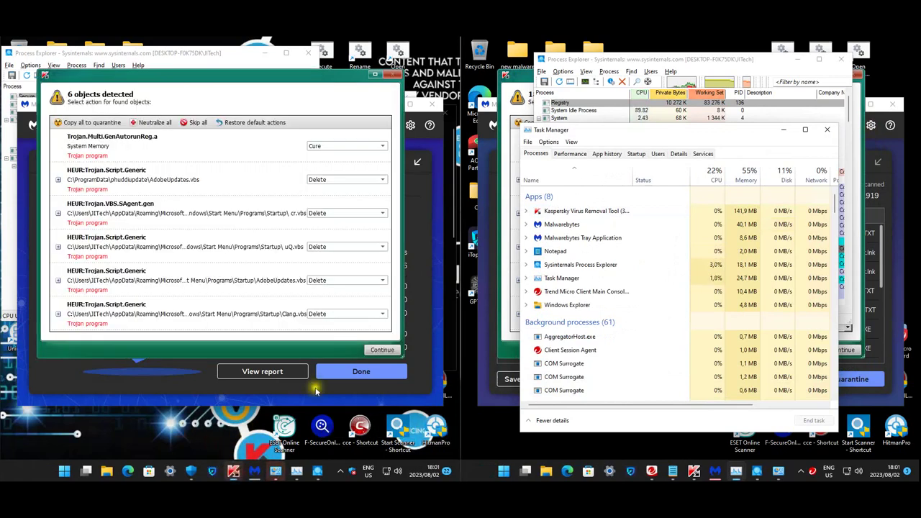
{"action": "left_click", "coordinate": [693, 472]}
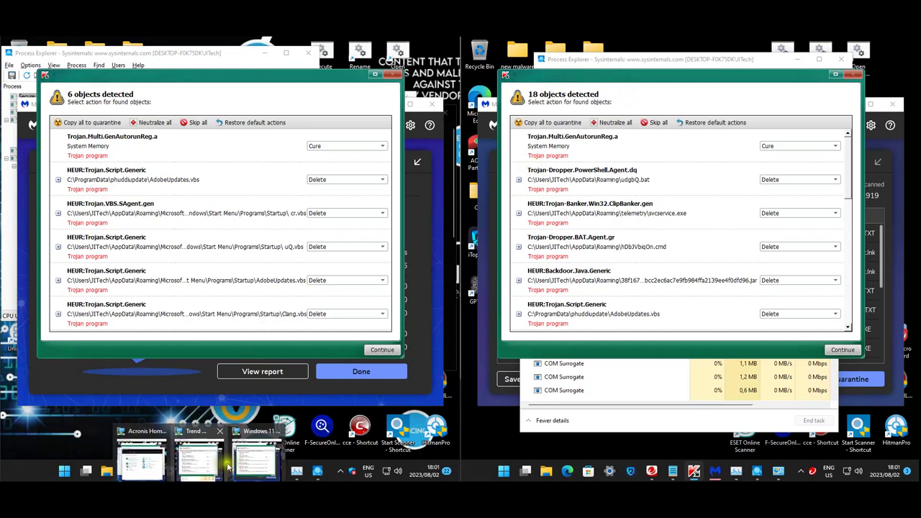
Switch to the Acronis machine, review its Emsisoft Emergency Kit detections down to the end of the list and close the scanner
{"action": "left_click", "coordinate": [735, 471]}
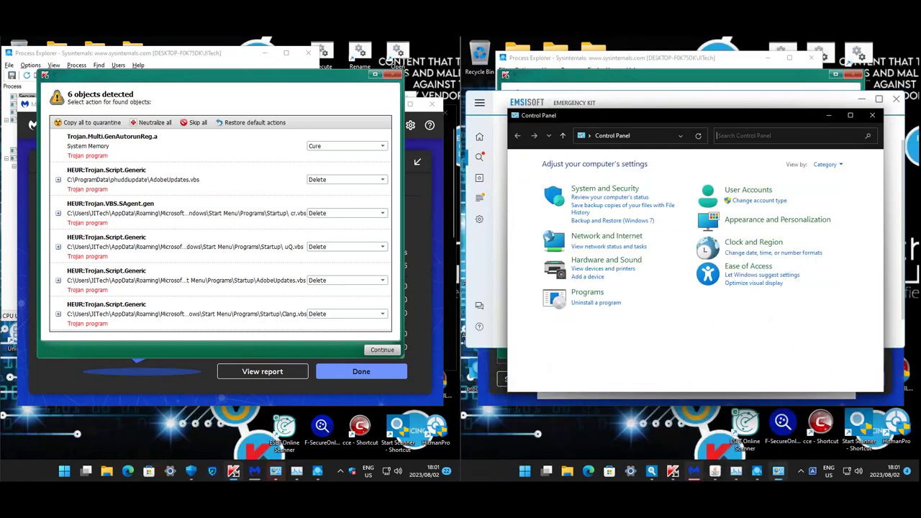
{"action": "left_click", "coordinate": [652, 470]}
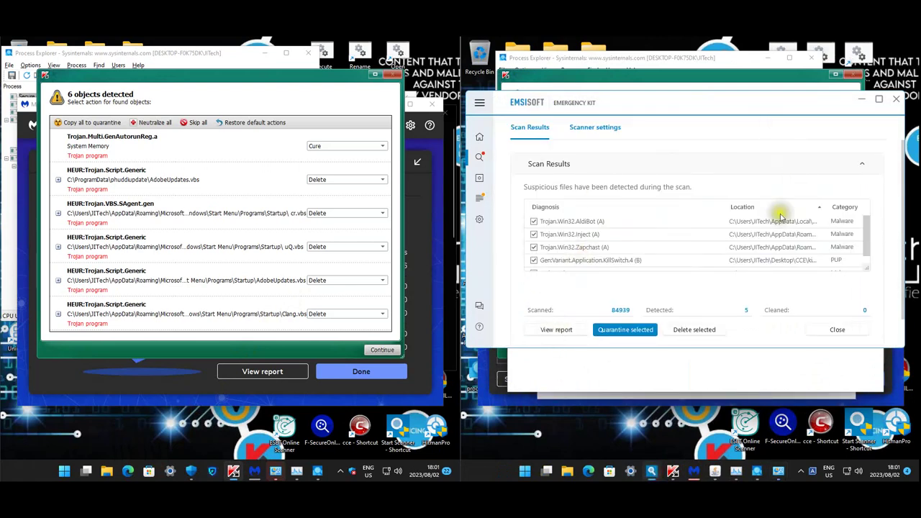
{"action": "left_click", "coordinate": [868, 232]}
{"action": "left_click_drag", "start_coordinate": [868, 233], "coordinate": [868, 262]}
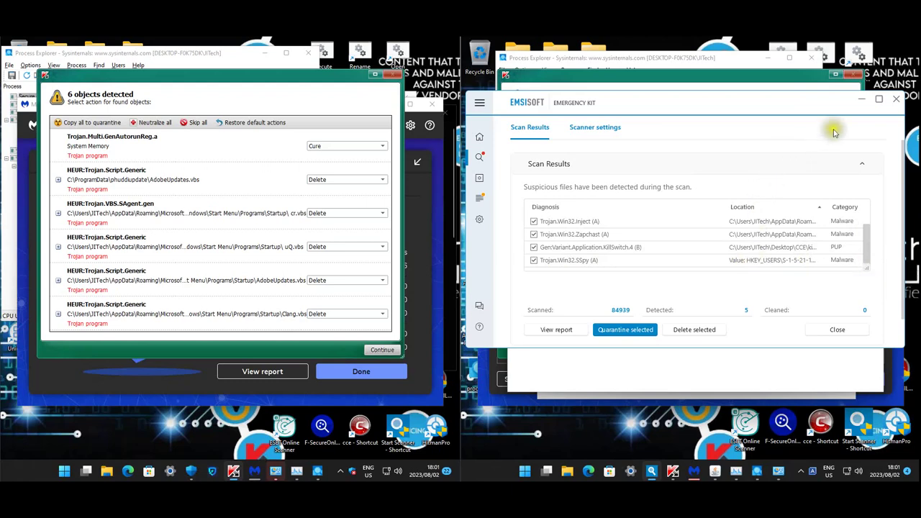
{"action": "left_click", "coordinate": [896, 101]}
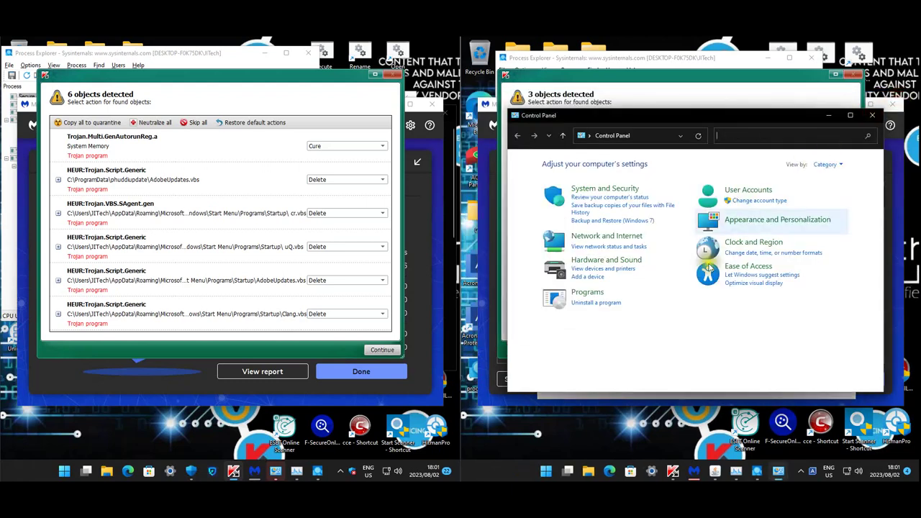
Bring up the Kaspersky Virus Removal Tool detections on the Acronis machine and return to the Trend Micro machine's list
{"action": "left_click", "coordinate": [790, 274]}
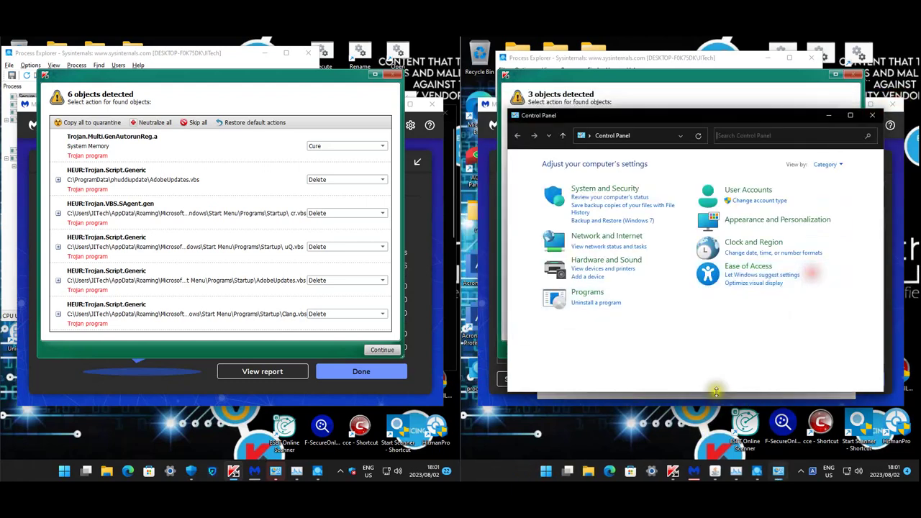
{"action": "left_click", "coordinate": [674, 469]}
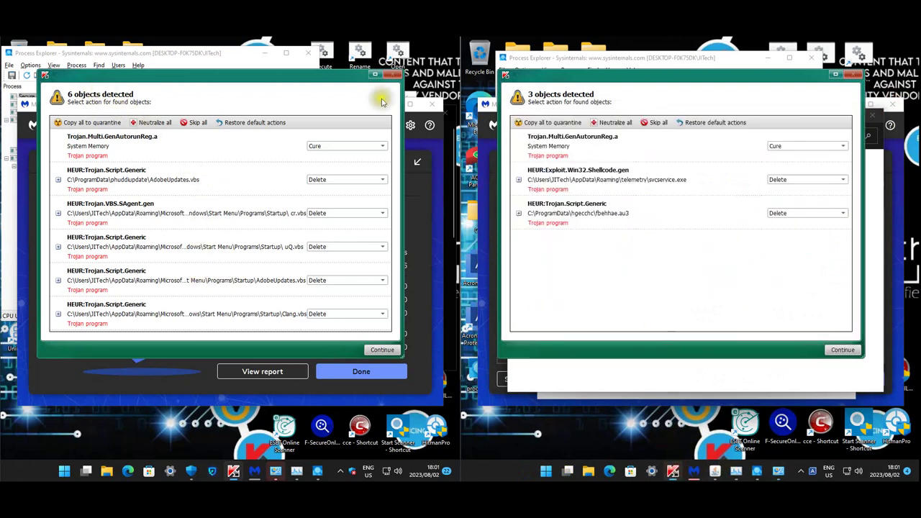
{"action": "mouse_move", "coordinate": [233, 466]}
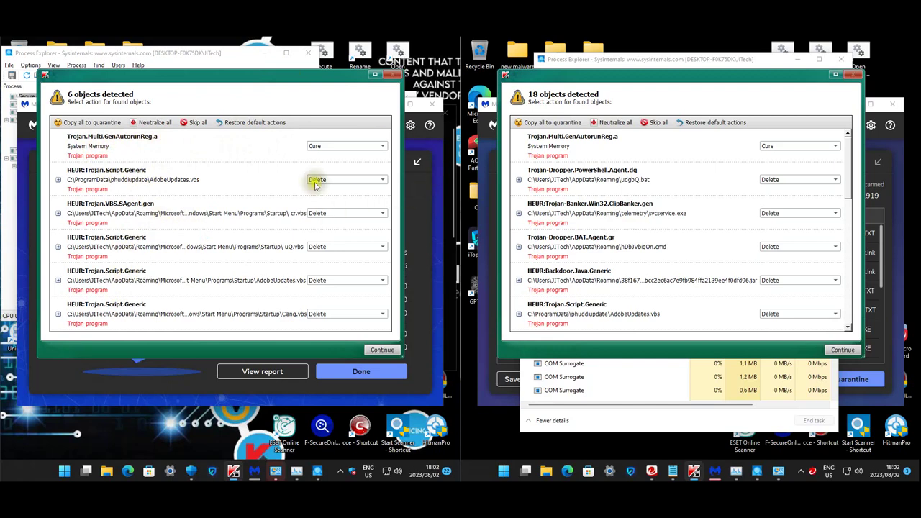
{"action": "left_click", "coordinate": [669, 108]}
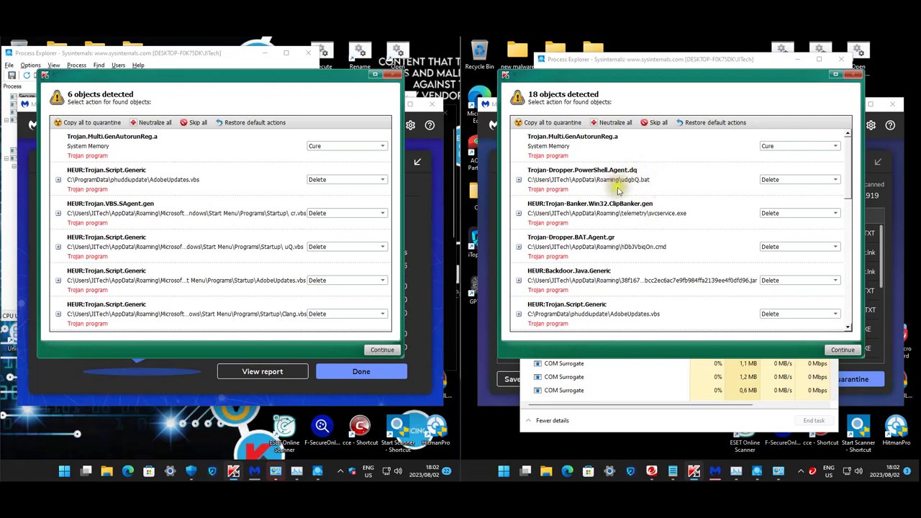
Check the hash details of the udgbQ.bat detection and review the Trend Micro machine's full Kaspersky detection list
{"action": "left_click", "coordinate": [519, 180]}
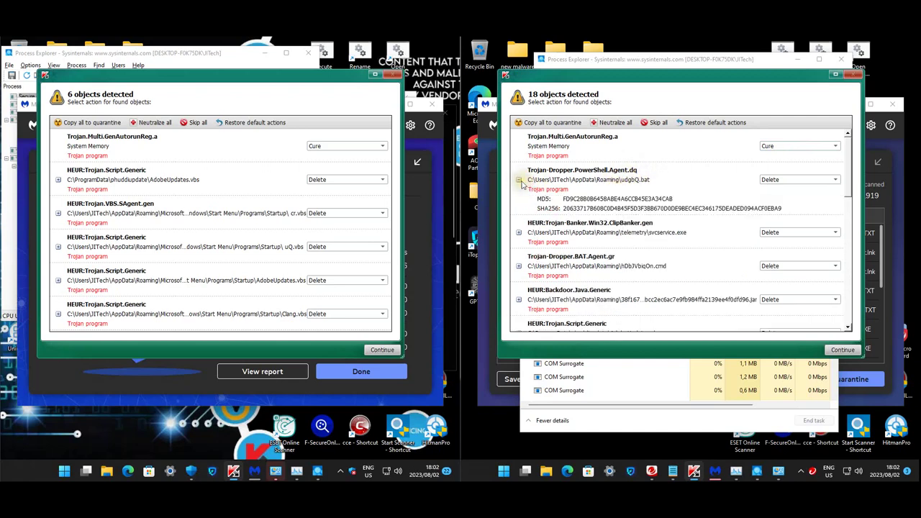
{"action": "left_click", "coordinate": [519, 180]}
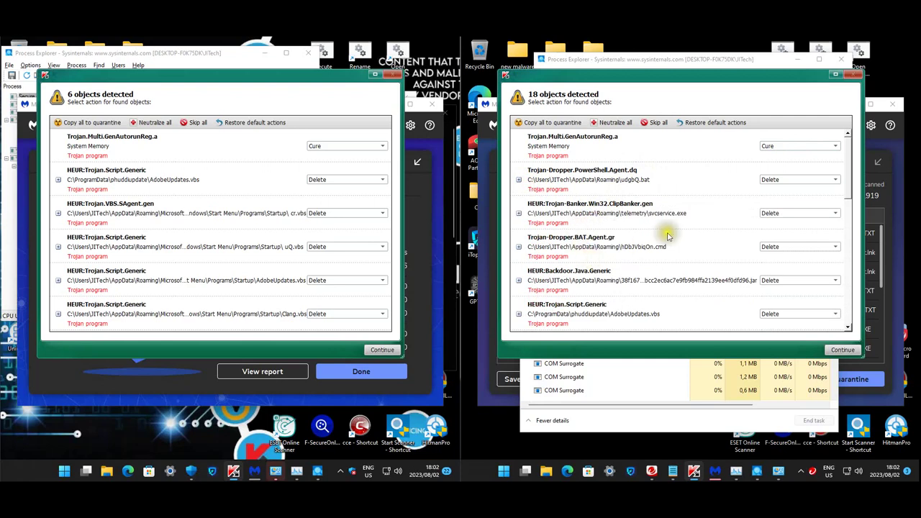
{"action": "scroll", "coordinate": [644, 277], "scroll_direction": "down", "scroll_amount": 6}
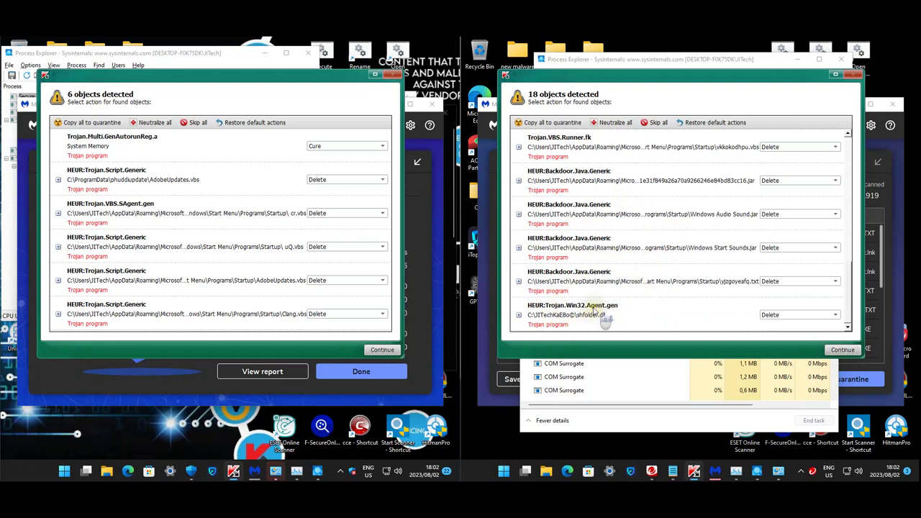
{"action": "scroll", "coordinate": [612, 288], "scroll_direction": "up", "scroll_amount": 6}
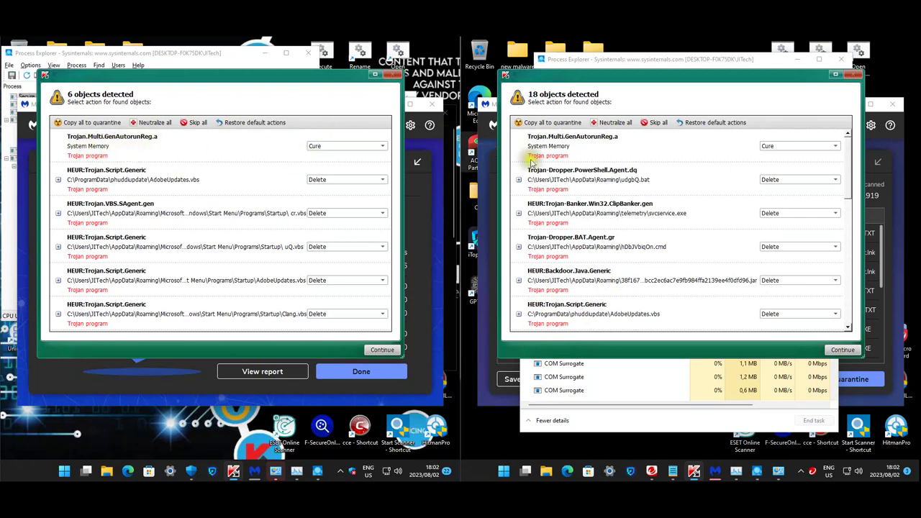
Move the Kaspersky detection lists aside on the Trend Micro and Microsoft Defender machines to expose their scan summaries
{"action": "left_click", "coordinate": [735, 81]}
{"action": "left_click_drag", "start_coordinate": [736, 82], "coordinate": [702, 427]}
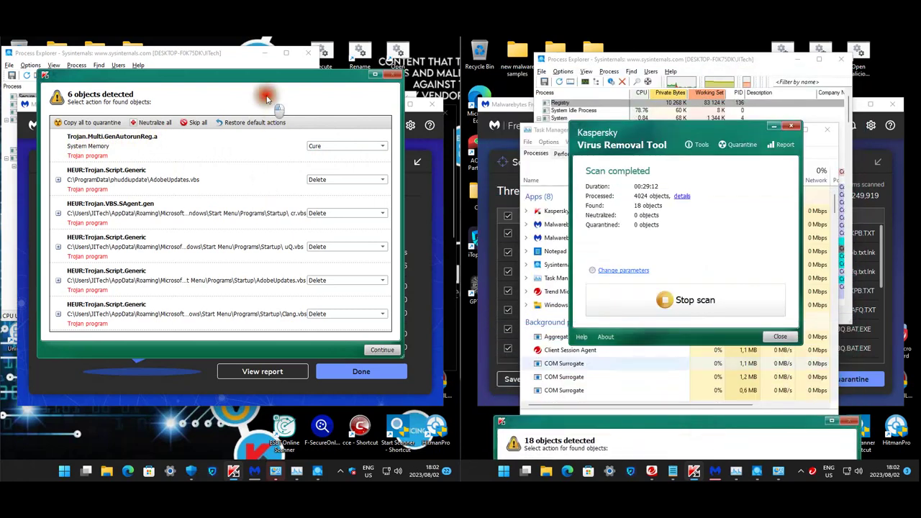
{"action": "left_click_drag", "start_coordinate": [237, 82], "coordinate": [225, 434]}
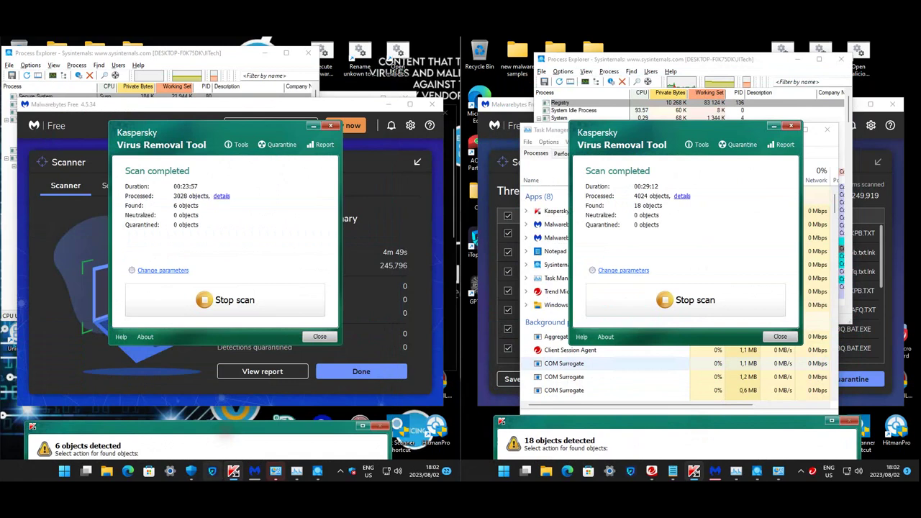
Examine the svcservice.exe and fbehhae.au3 paths in the Acronis machine's Kaspersky detections, and move that list aside to expose the scan summary
{"action": "mouse_move", "coordinate": [230, 469]}
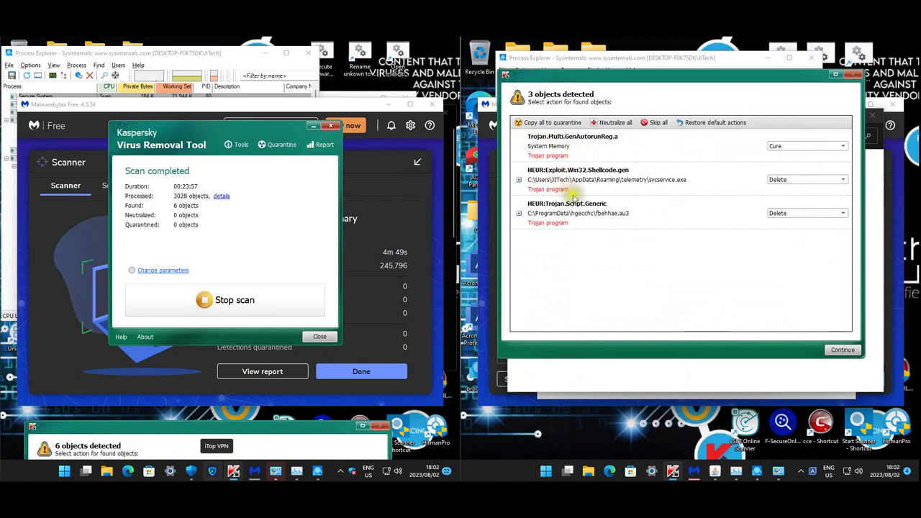
{"action": "left_click_drag", "start_coordinate": [649, 180], "coordinate": [689, 185]}
{"action": "left_click", "coordinate": [693, 187]}
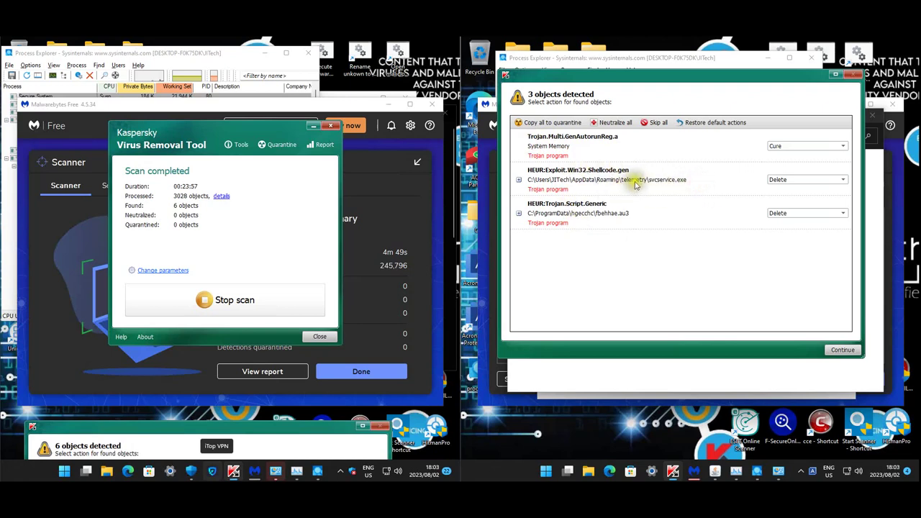
{"action": "double_click", "coordinate": [701, 183]}
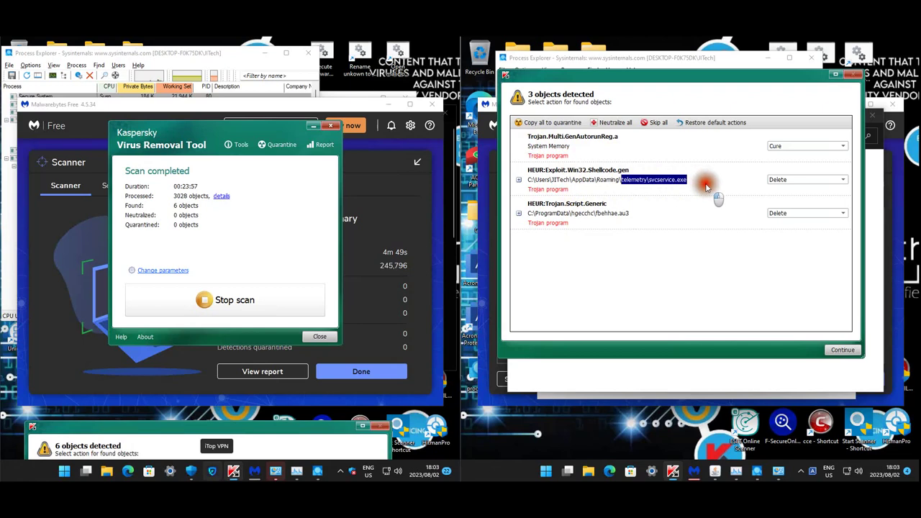
{"action": "left_click", "coordinate": [622, 245]}
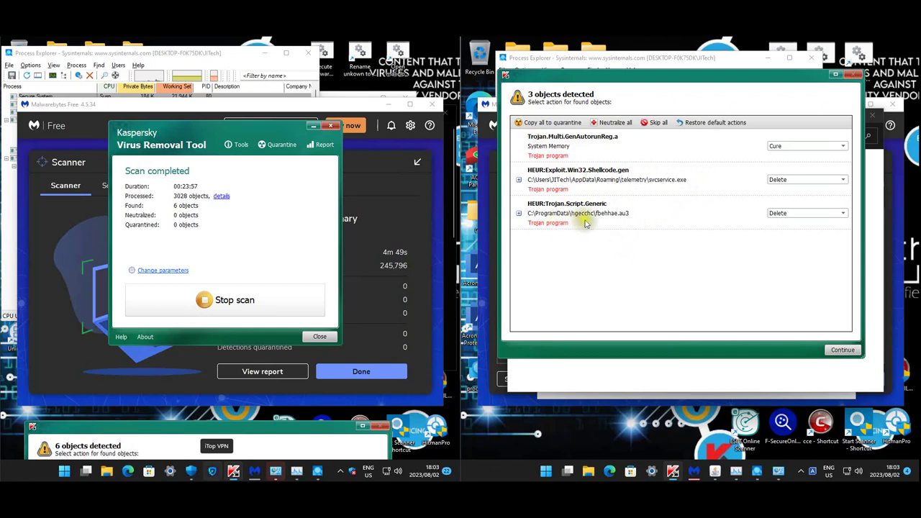
{"action": "left_click", "coordinate": [626, 216]}
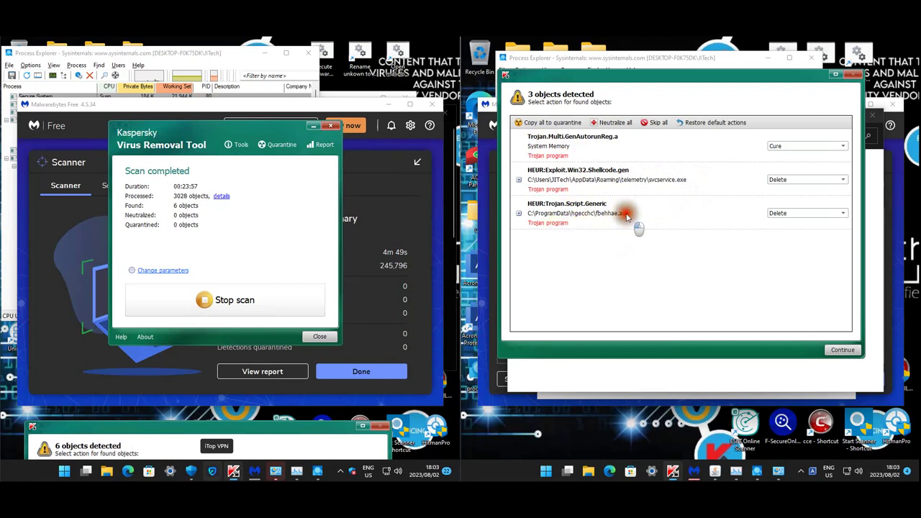
{"action": "left_click", "coordinate": [649, 86]}
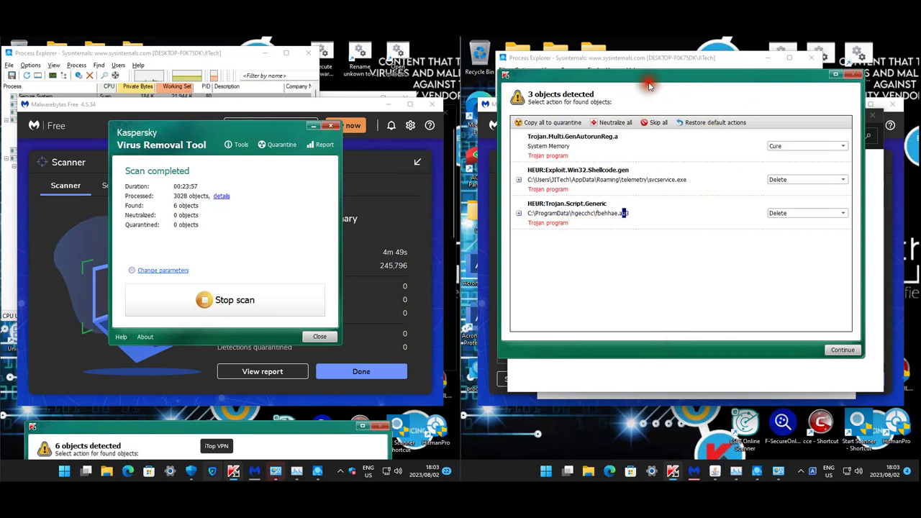
{"action": "left_click_drag", "start_coordinate": [643, 86], "coordinate": [632, 423]}
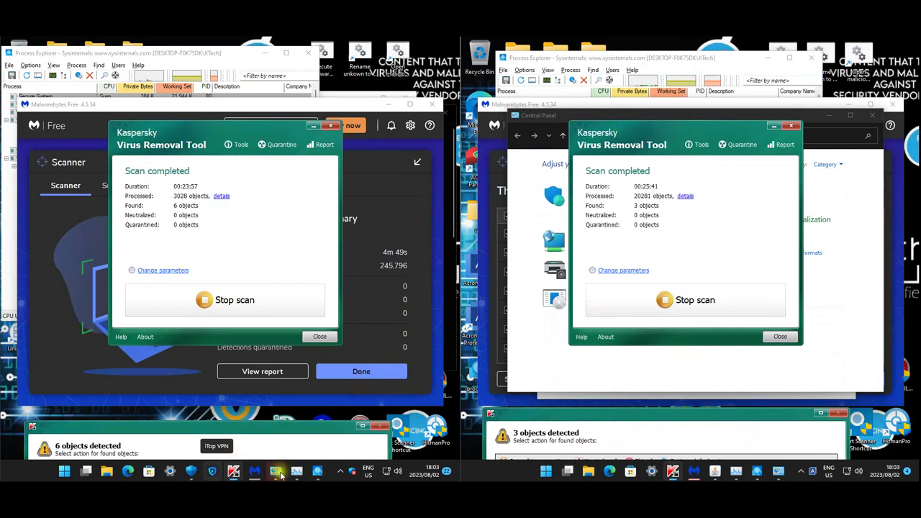
Bring up the Malwarebytes scan results on the Microsoft Defender and Acronis machines, closing Malwarebytes on the Microsoft Defender machine
{"action": "left_click", "coordinate": [254, 471]}
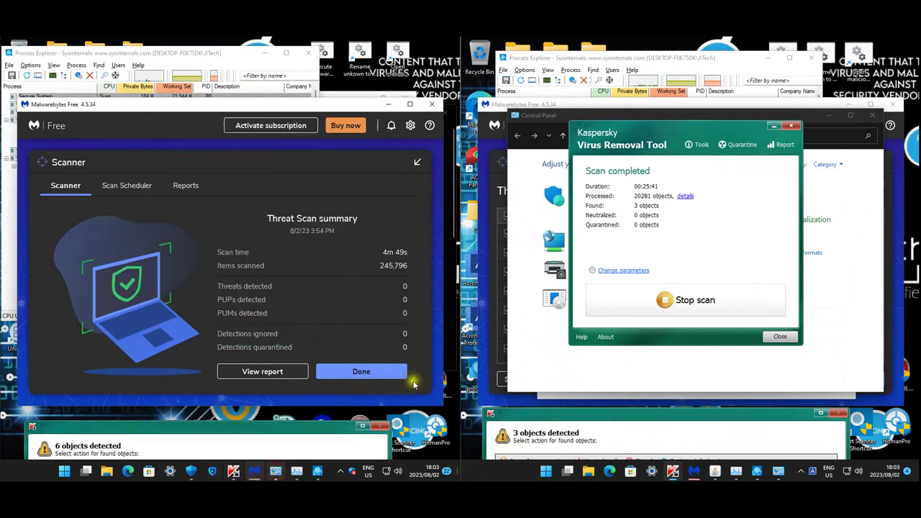
{"action": "left_click", "coordinate": [697, 473]}
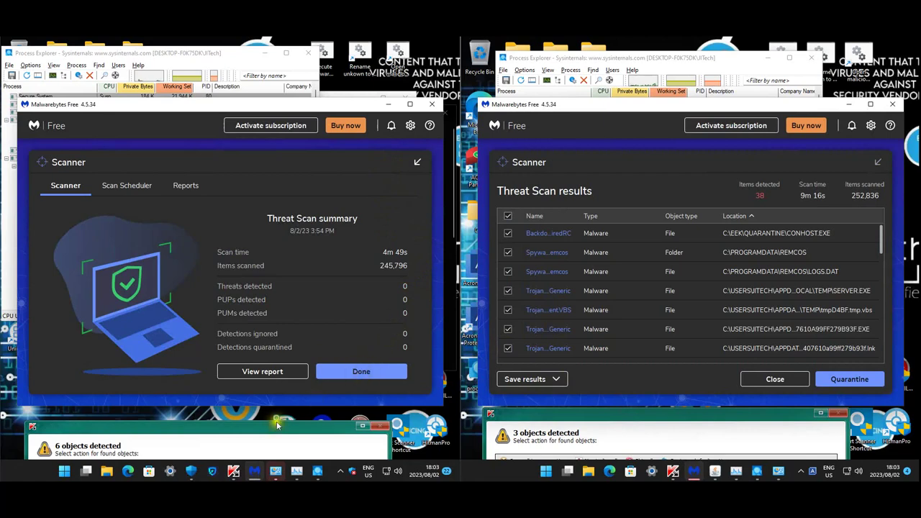
{"action": "left_click", "coordinate": [361, 372]}
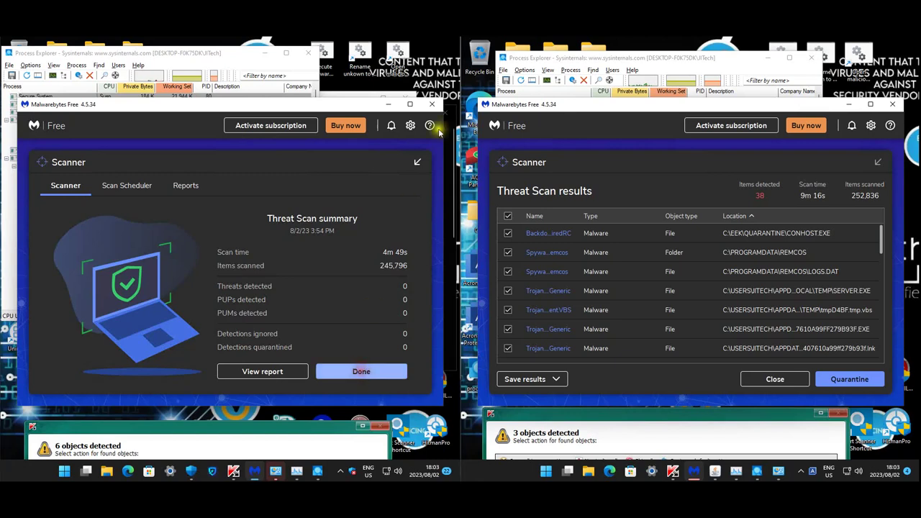
{"action": "left_click", "coordinate": [432, 104]}
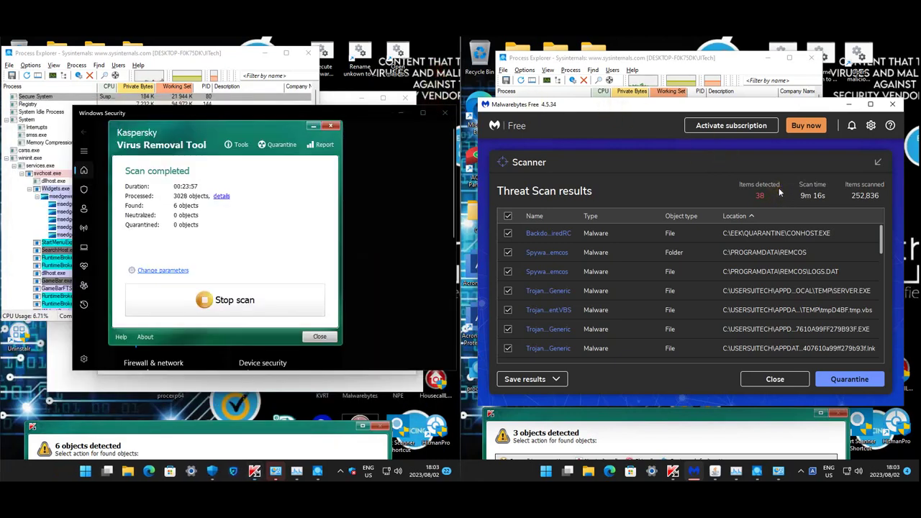
Review the Malwarebytes detections on the Acronis machine down to the end of the list, and close the results and scanner without quarantining
{"action": "left_click", "coordinate": [742, 239]}
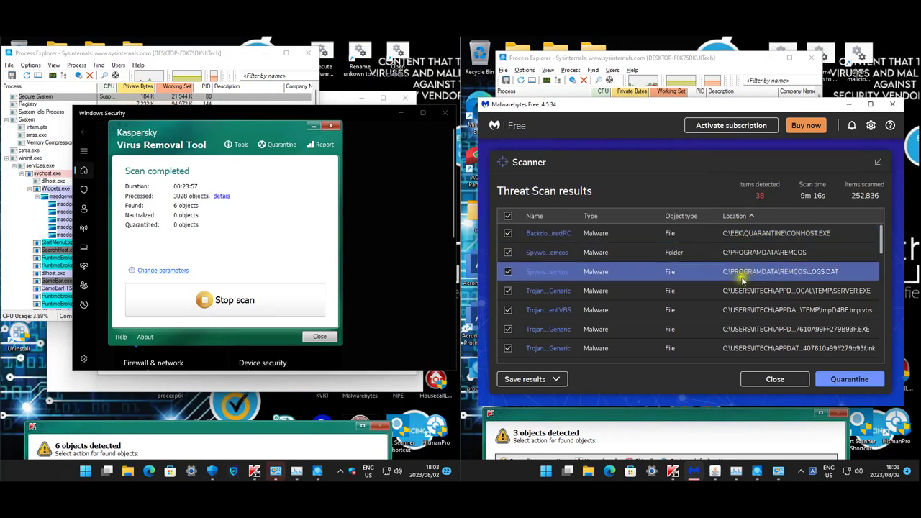
{"action": "scroll", "coordinate": [799, 292], "scroll_direction": "down", "scroll_amount": 3}
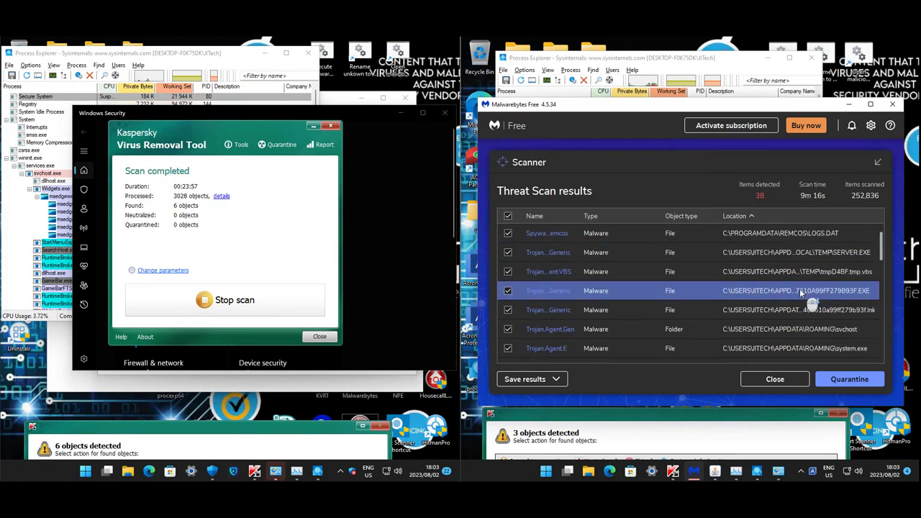
{"action": "scroll", "coordinate": [799, 285], "scroll_direction": "down", "scroll_amount": 1}
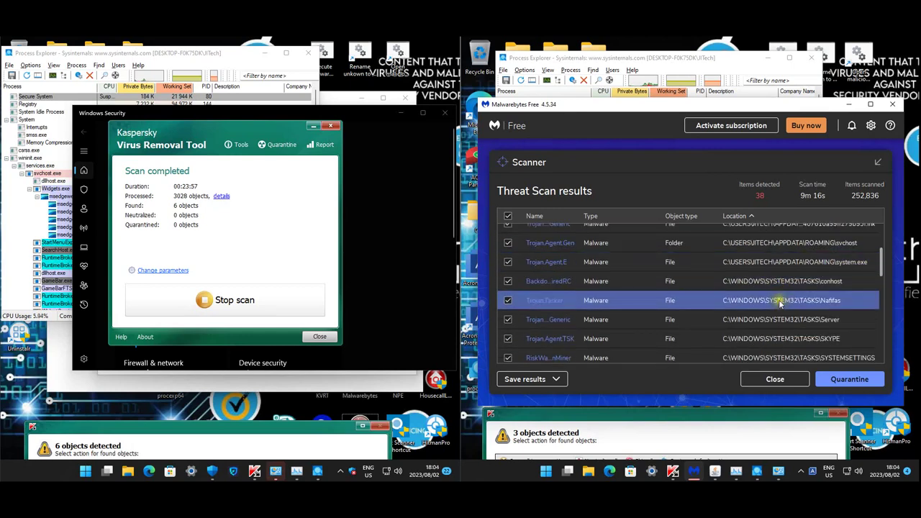
{"action": "scroll", "coordinate": [766, 276], "scroll_direction": "down", "scroll_amount": 2}
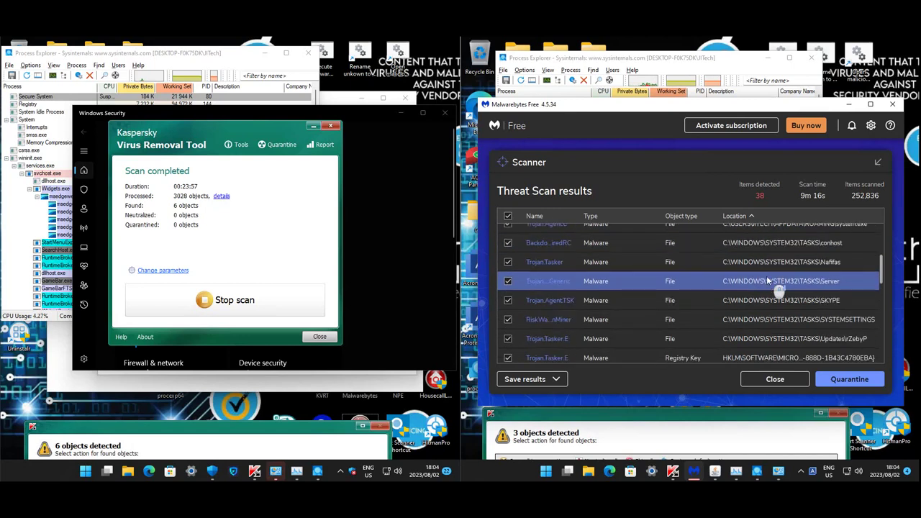
{"action": "scroll", "coordinate": [768, 276], "scroll_direction": "down", "scroll_amount": 5}
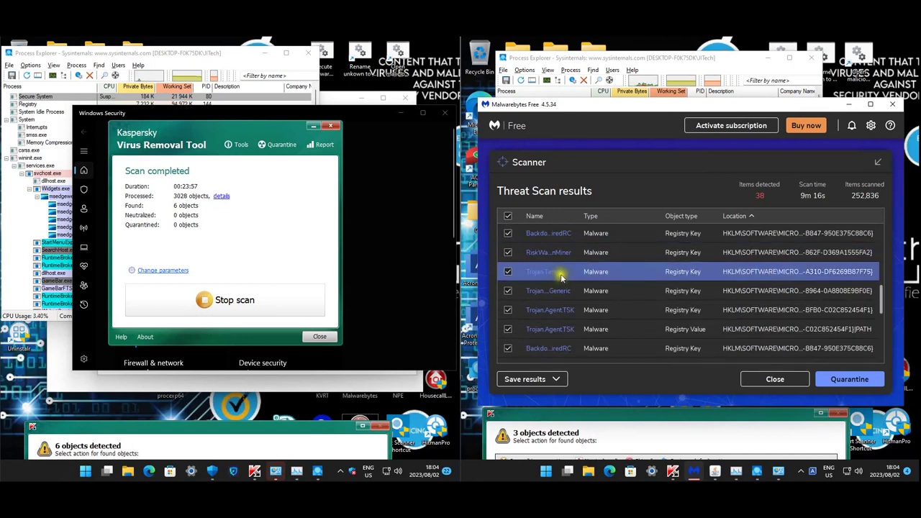
{"action": "scroll", "coordinate": [766, 288], "scroll_direction": "down", "scroll_amount": 2}
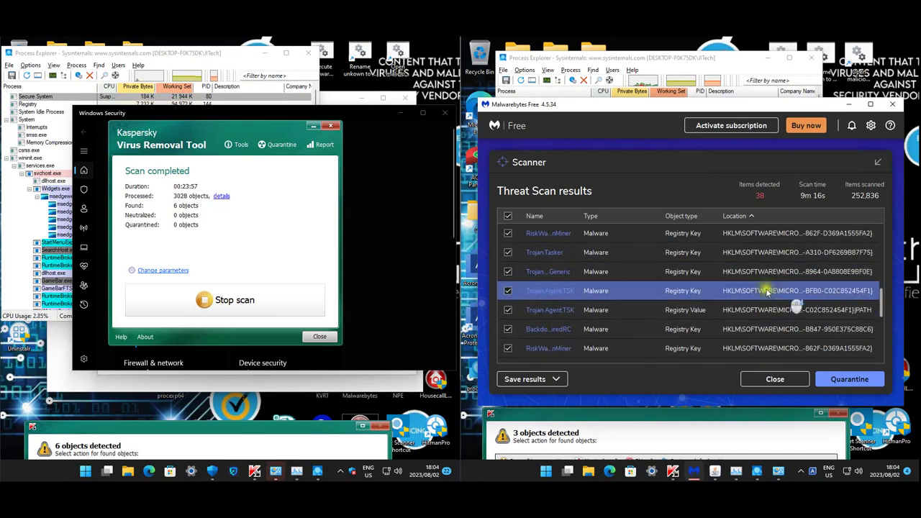
{"action": "scroll", "coordinate": [767, 288], "scroll_direction": "down", "scroll_amount": 3}
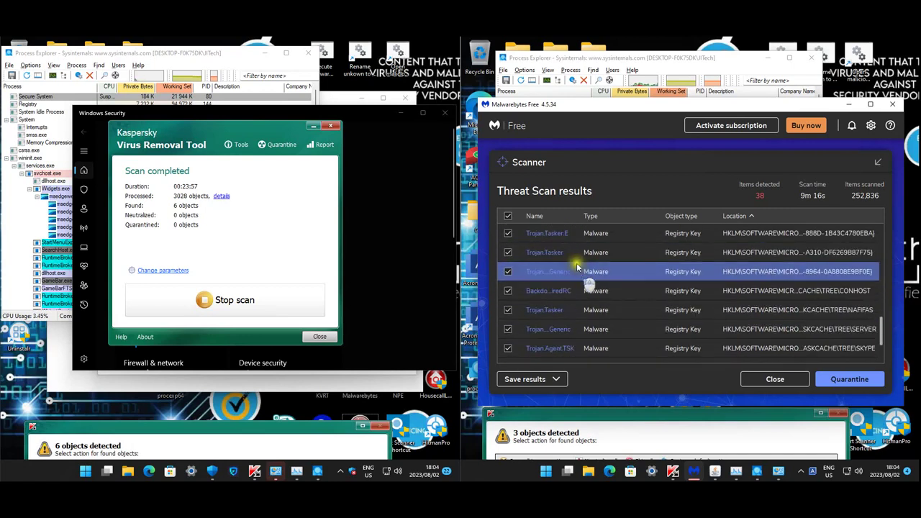
{"action": "scroll", "coordinate": [737, 300], "scroll_direction": "down", "scroll_amount": 3}
{"action": "scroll", "coordinate": [734, 295], "scroll_direction": "down", "scroll_amount": 3}
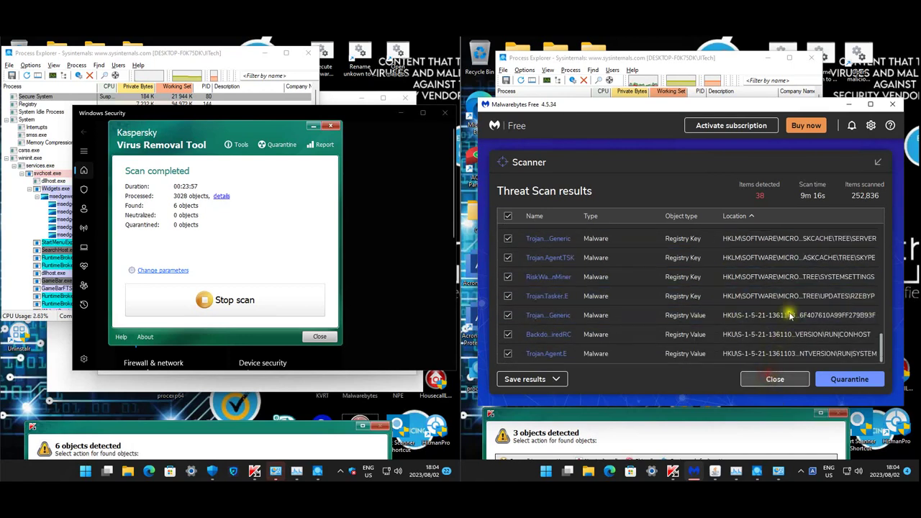
{"action": "left_click", "coordinate": [696, 290]}
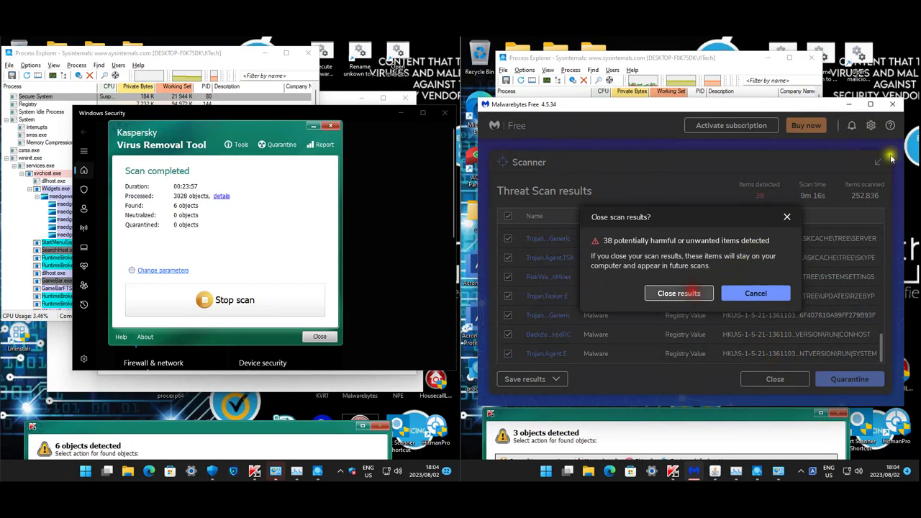
{"action": "left_click", "coordinate": [893, 105]}
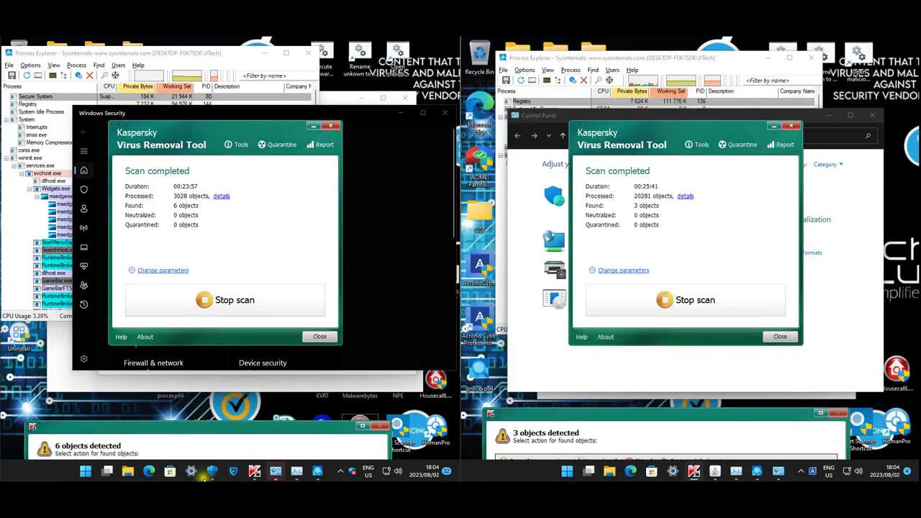
Review the Malwarebytes detections on the Trend Micro machine down to the end of the list, and close the results and scanner without quarantining
{"action": "mouse_move", "coordinate": [209, 472]}
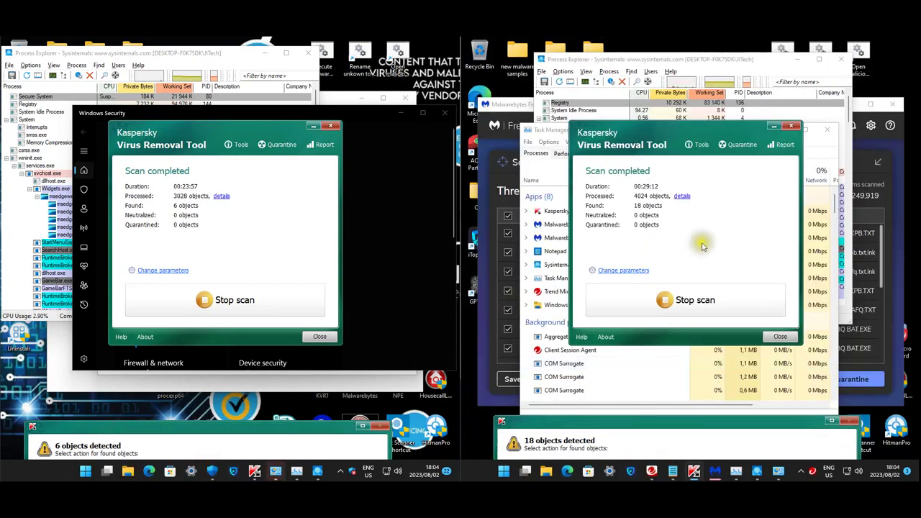
{"action": "left_click", "coordinate": [896, 148]}
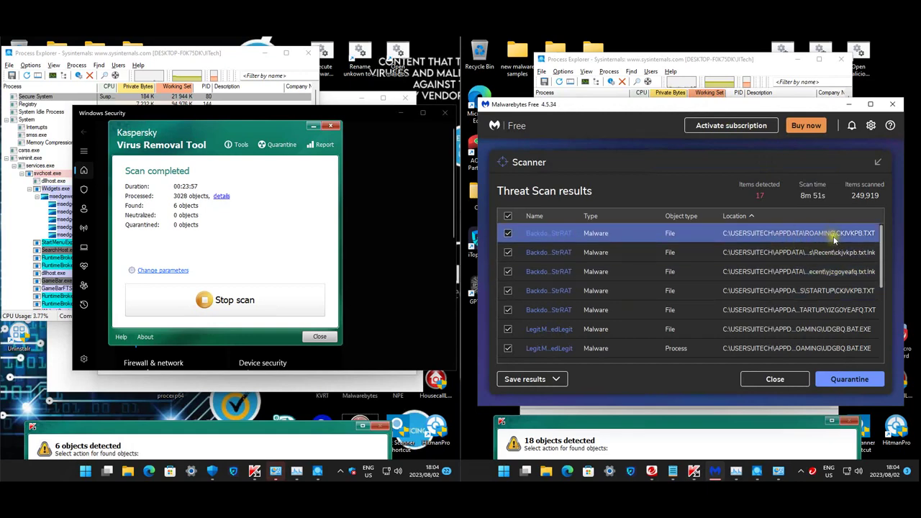
{"action": "scroll", "coordinate": [820, 295], "scroll_direction": "down", "scroll_amount": 1}
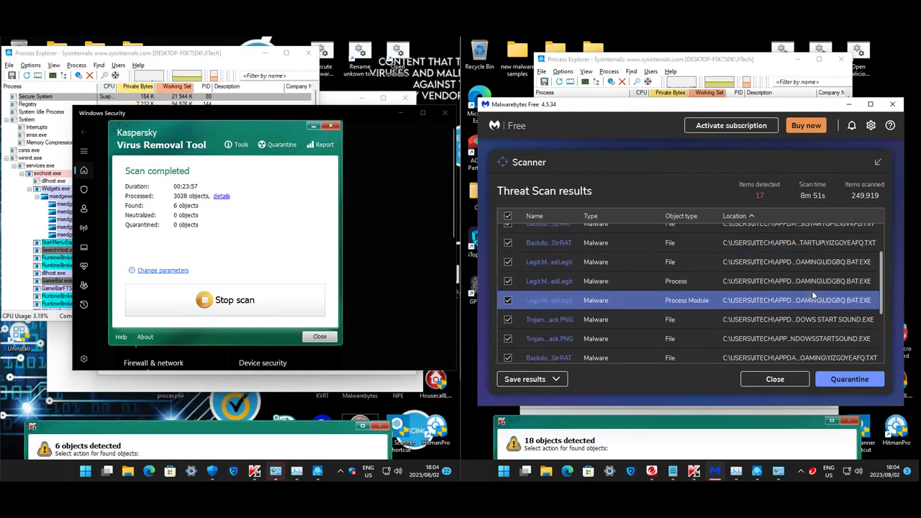
{"action": "scroll", "coordinate": [777, 309], "scroll_direction": "down", "scroll_amount": 3}
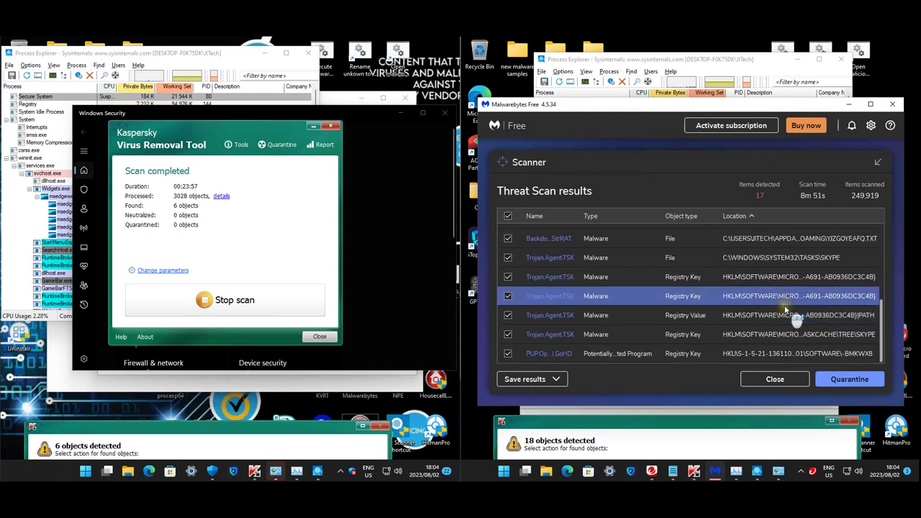
{"action": "left_click", "coordinate": [772, 377]}
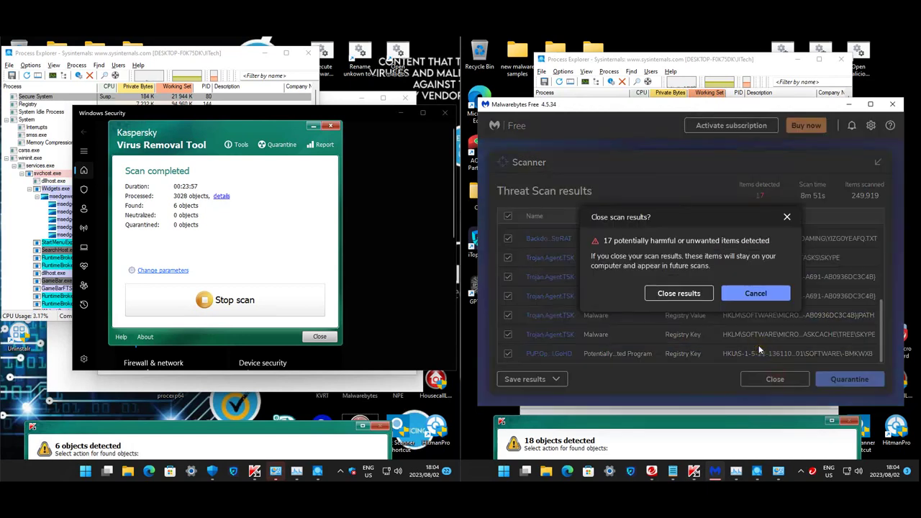
{"action": "left_click", "coordinate": [702, 298]}
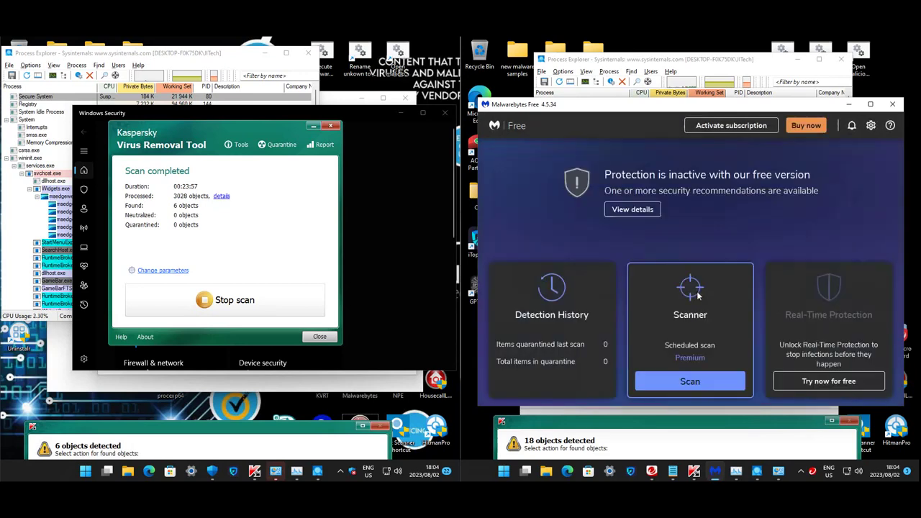
{"action": "left_click", "coordinate": [893, 105]}
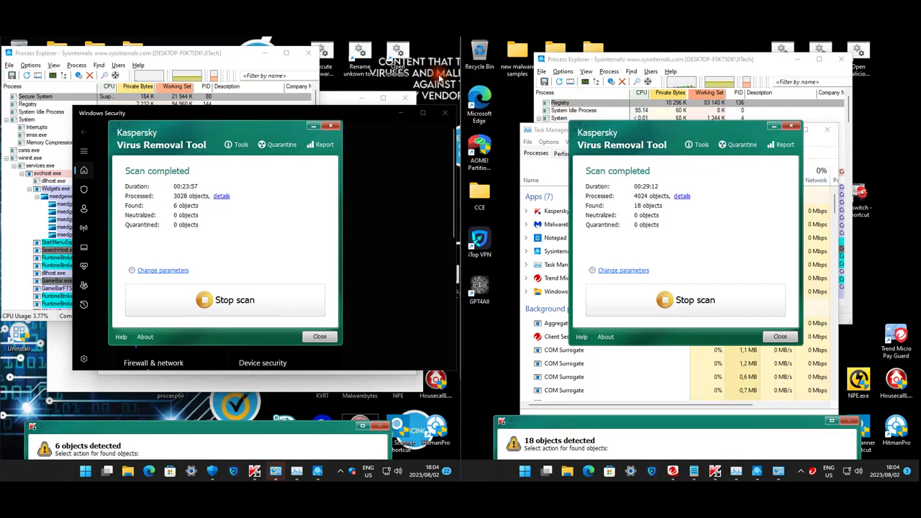
Check the Virus & threat protection page and security overview in Windows Security on the Microsoft Defender machine, and close Windows Security
{"action": "left_click", "coordinate": [440, 109]}
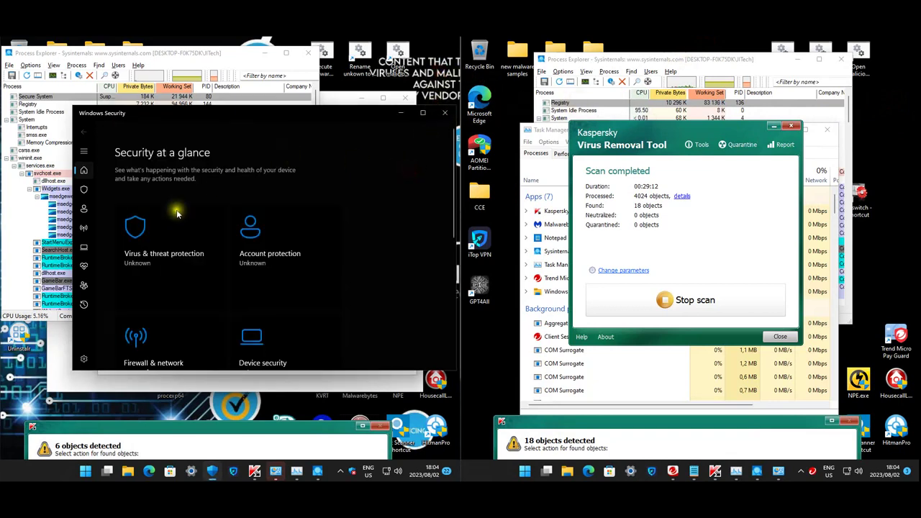
{"action": "left_click", "coordinate": [89, 189]}
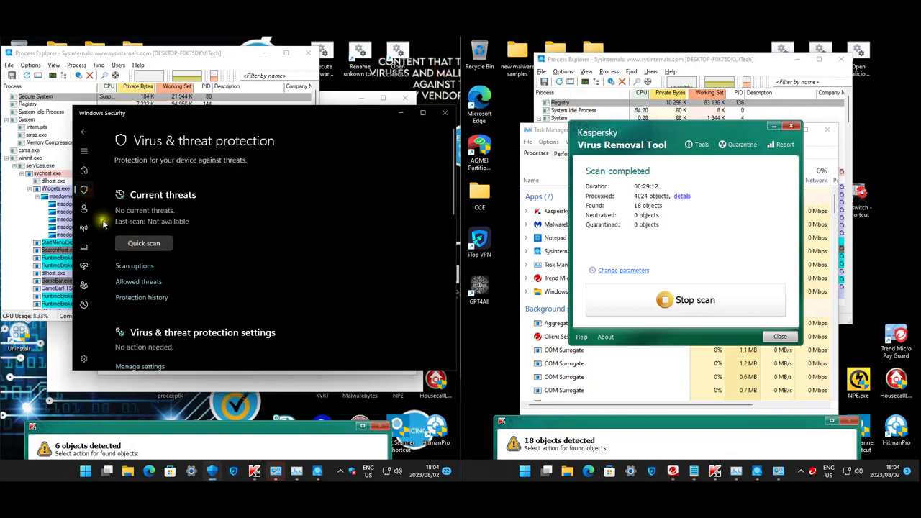
{"action": "left_click", "coordinate": [88, 172]}
{"action": "scroll", "coordinate": [309, 298], "scroll_direction": "down", "scroll_amount": 3}
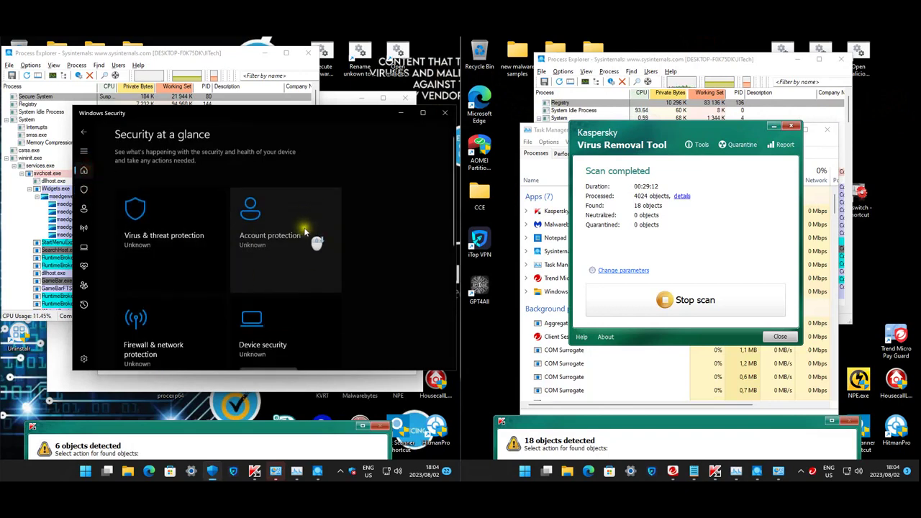
{"action": "scroll", "coordinate": [156, 252], "scroll_direction": "up", "scroll_amount": 3}
{"action": "left_click", "coordinate": [131, 239]}
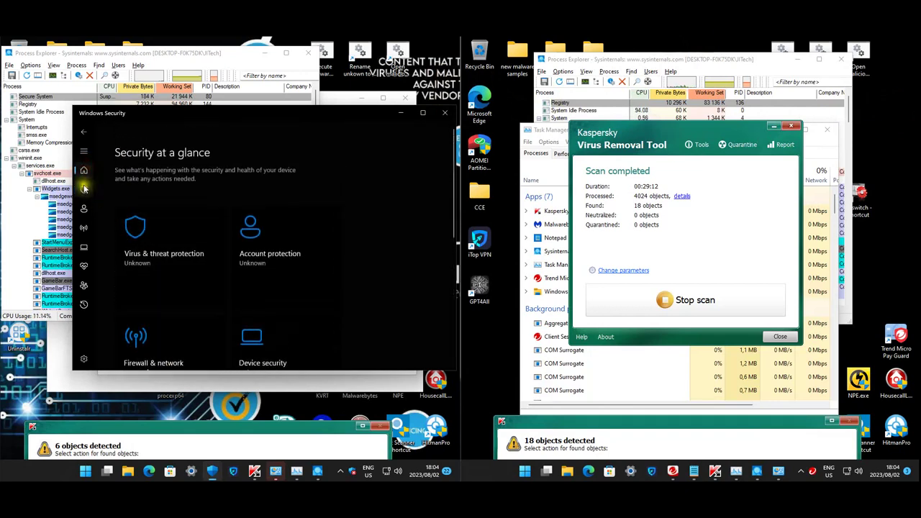
{"action": "scroll", "coordinate": [303, 254], "scroll_direction": "down", "scroll_amount": 10}
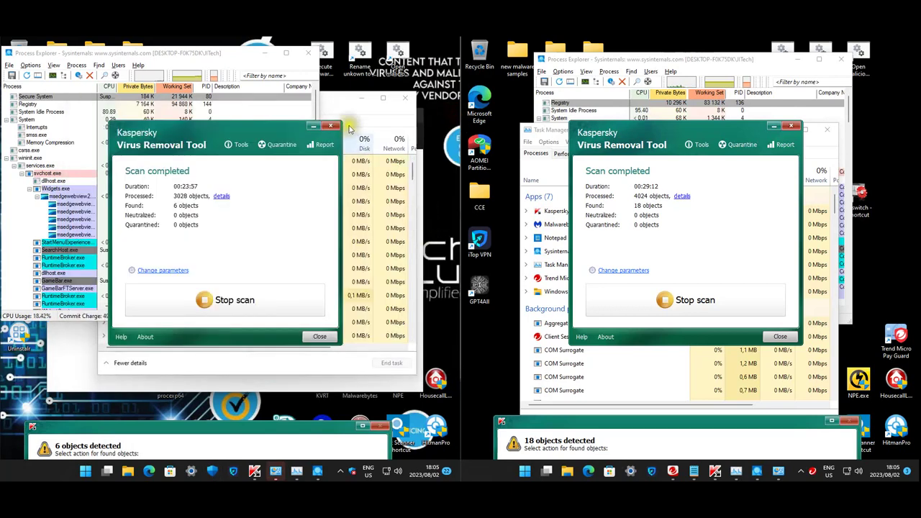
Bring up Task Manager on the Microsoft Defender and Trend Micro machines, and inspect the Defender machine's unsigned startup entries from 433a1b8d to cr
{"action": "left_click", "coordinate": [349, 102]}
{"action": "left_click", "coordinate": [533, 135]}
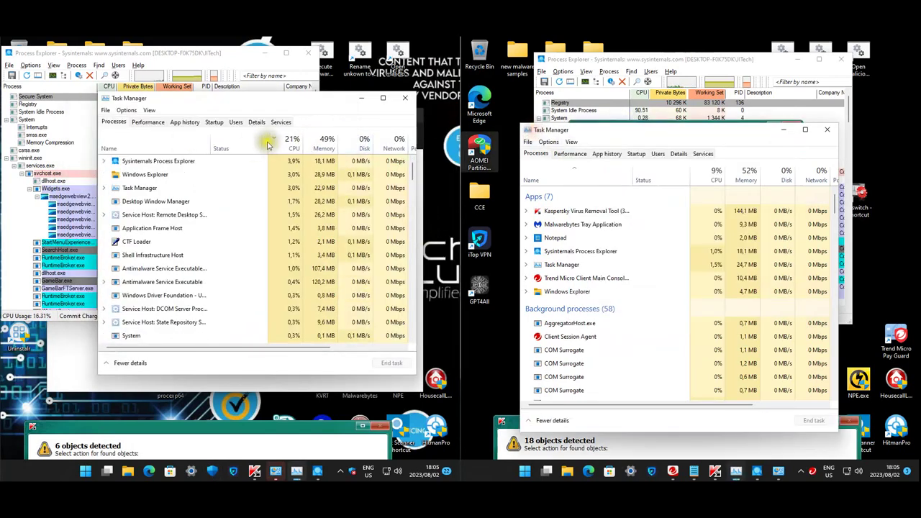
{"action": "left_click", "coordinate": [213, 122]}
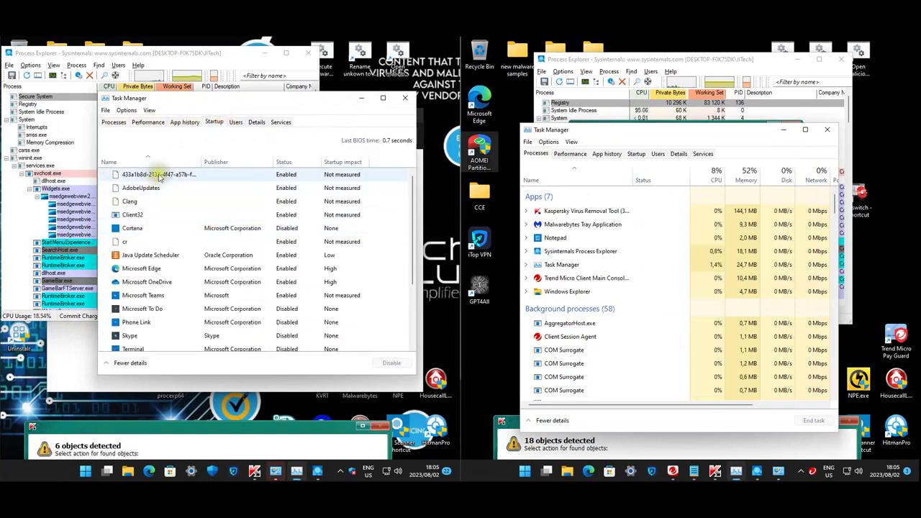
{"action": "left_click", "coordinate": [154, 175]}
{"action": "right_click", "coordinate": [144, 174]}
{"action": "right_click", "coordinate": [129, 188]}
{"action": "key", "text": "Escape"}
{"action": "right_click", "coordinate": [134, 204]}
{"action": "right_click", "coordinate": [131, 214]}
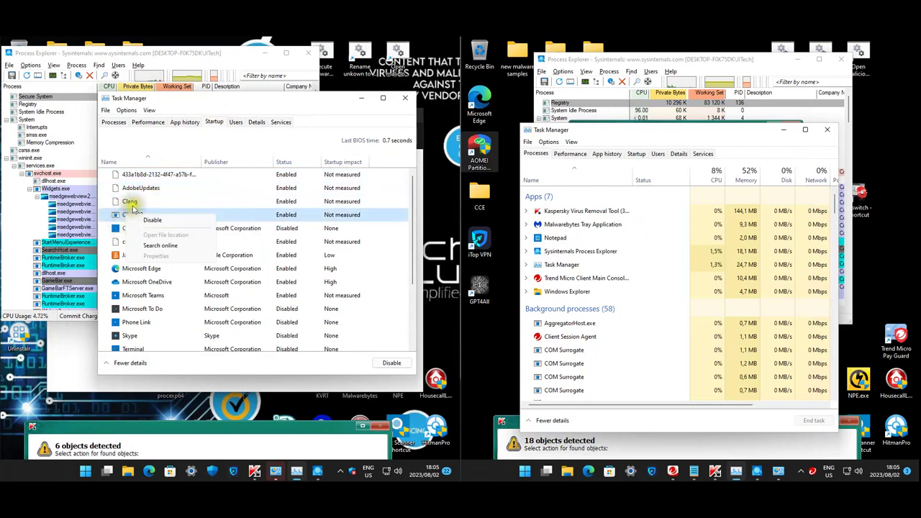
{"action": "key", "text": "Escape"}
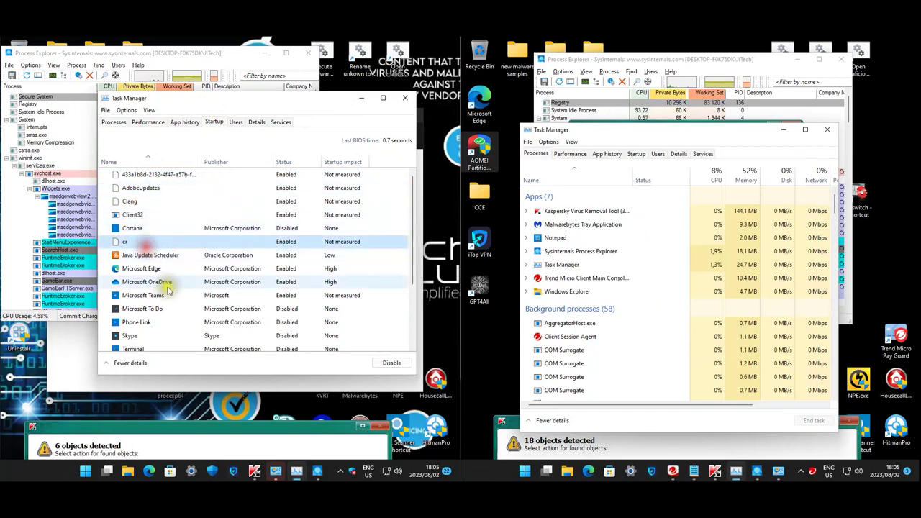
Review the remaining startup entries on the Microsoft Defender machine, including uQ, and display the startup entries on the Trend Micro machine
{"action": "scroll", "coordinate": [170, 288], "scroll_direction": "down", "scroll_amount": 2}
{"action": "scroll", "coordinate": [170, 290], "scroll_direction": "down", "scroll_amount": 1}
{"action": "left_click", "coordinate": [141, 264]}
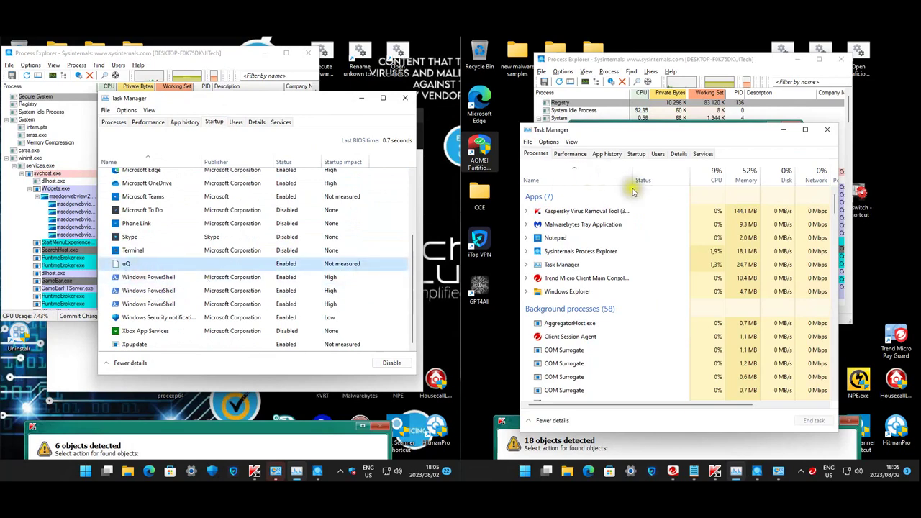
{"action": "left_click", "coordinate": [637, 153]}
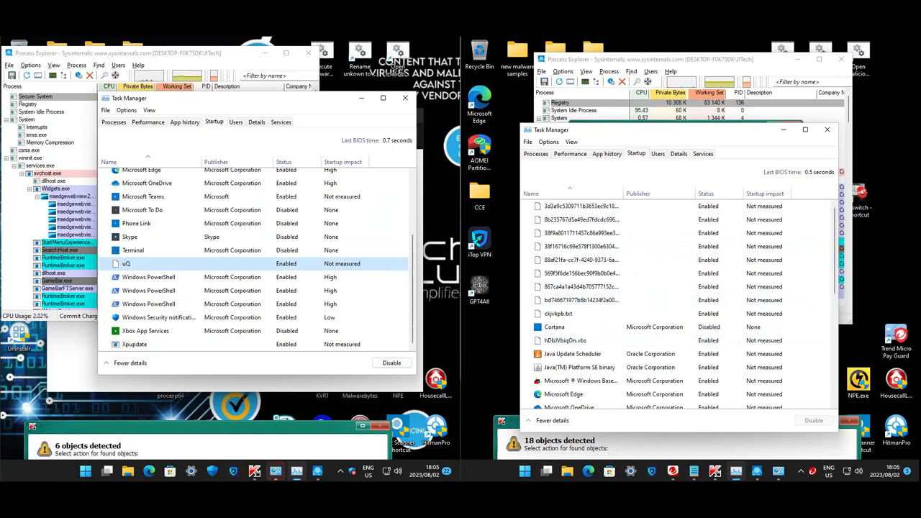
Examine the Acronis machine's startup entries, including Autoit3, and close Task Manager on the Acronis and Microsoft Defender machines
{"action": "mouse_move", "coordinate": [180, 472]}
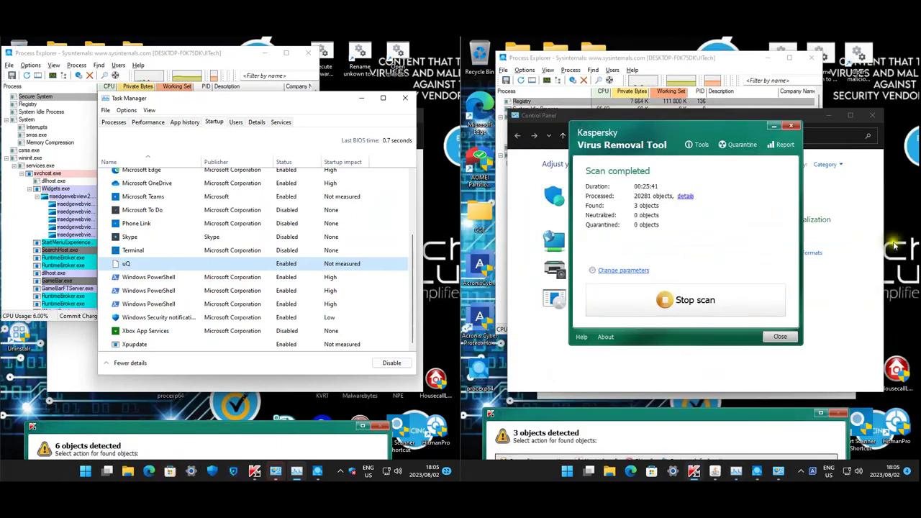
{"action": "left_click", "coordinate": [736, 471]}
{"action": "left_click", "coordinate": [654, 146]}
{"action": "left_click", "coordinate": [610, 212]}
{"action": "left_click", "coordinate": [600, 226]}
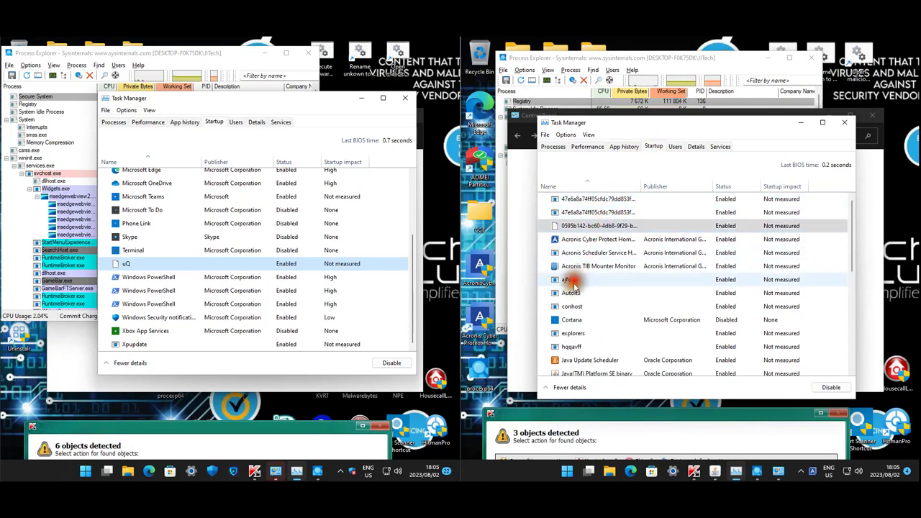
{"action": "left_click", "coordinate": [575, 293]}
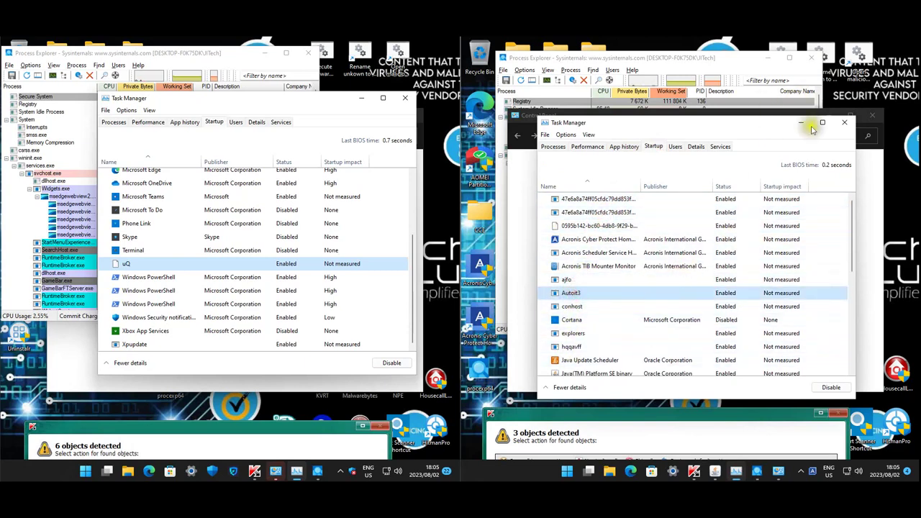
{"action": "left_click", "coordinate": [844, 123]}
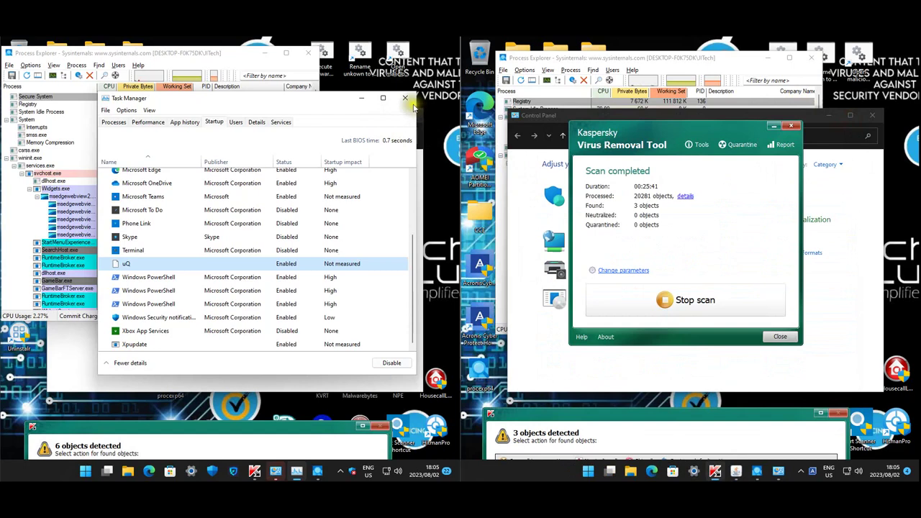
{"action": "left_click", "coordinate": [407, 99]}
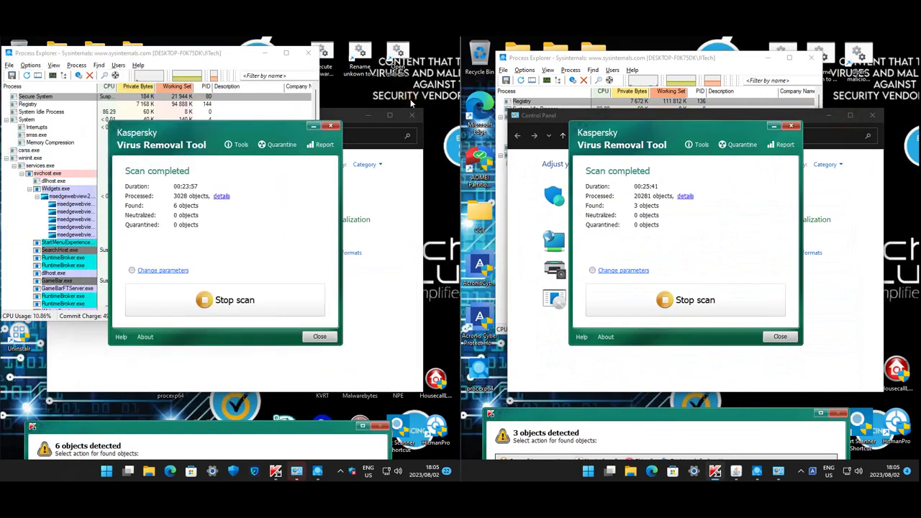
Review the installed programs on the Acronis and Microsoft Defender machines, and close both Programs and Features windows
{"action": "left_click", "coordinate": [622, 362]}
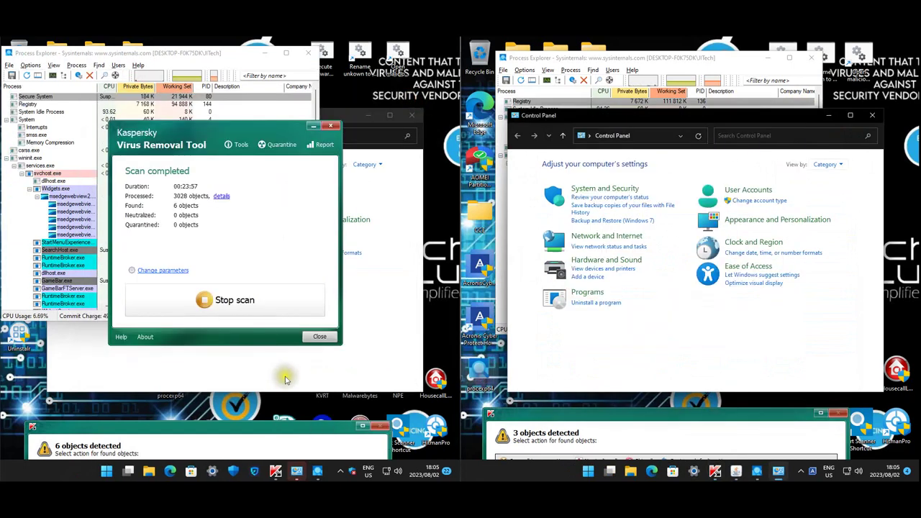
{"action": "left_click", "coordinate": [285, 375]}
{"action": "left_click", "coordinate": [596, 303]}
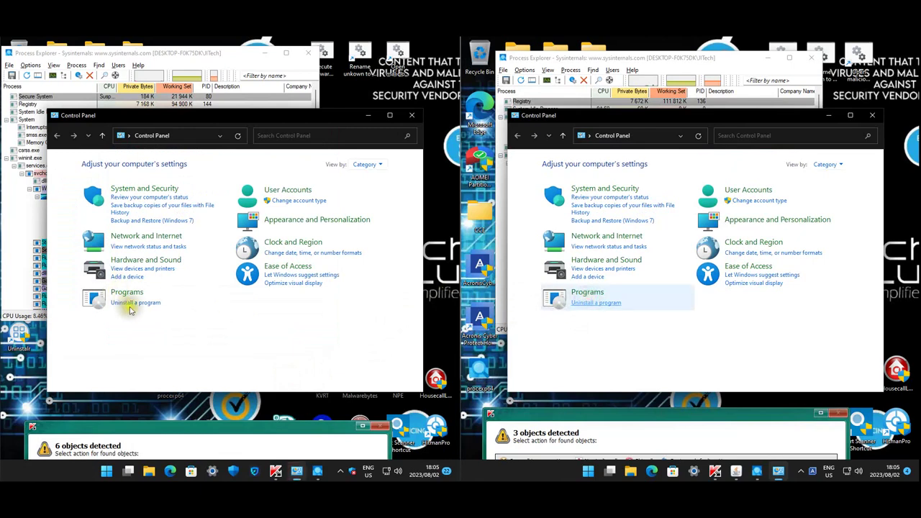
{"action": "left_click", "coordinate": [141, 306]}
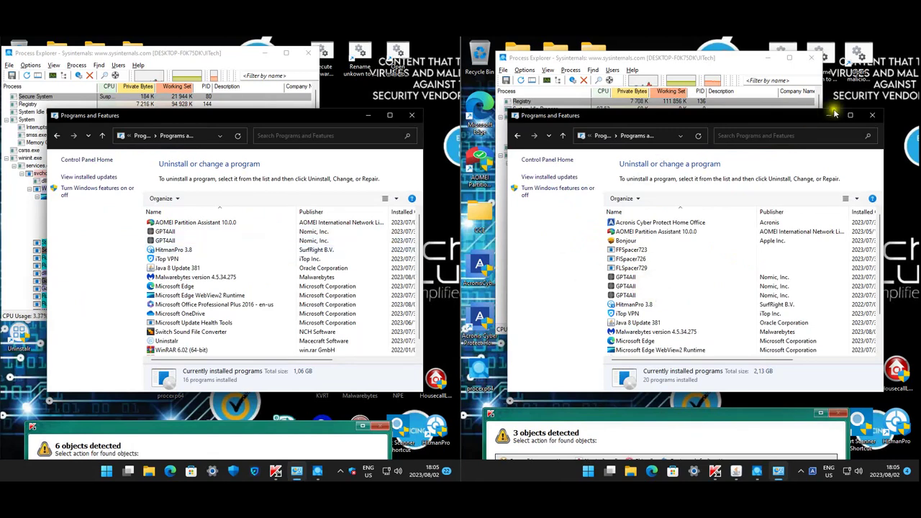
{"action": "left_click", "coordinate": [871, 115]}
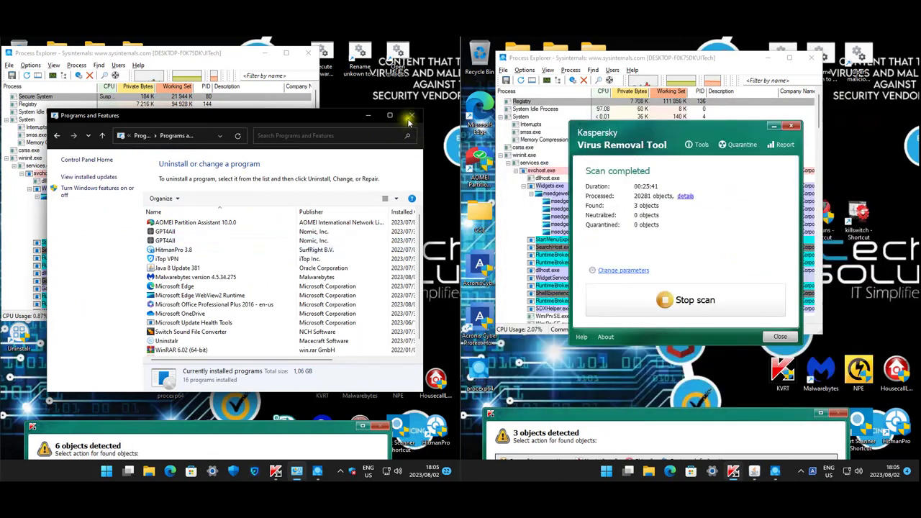
{"action": "left_click", "coordinate": [411, 115]}
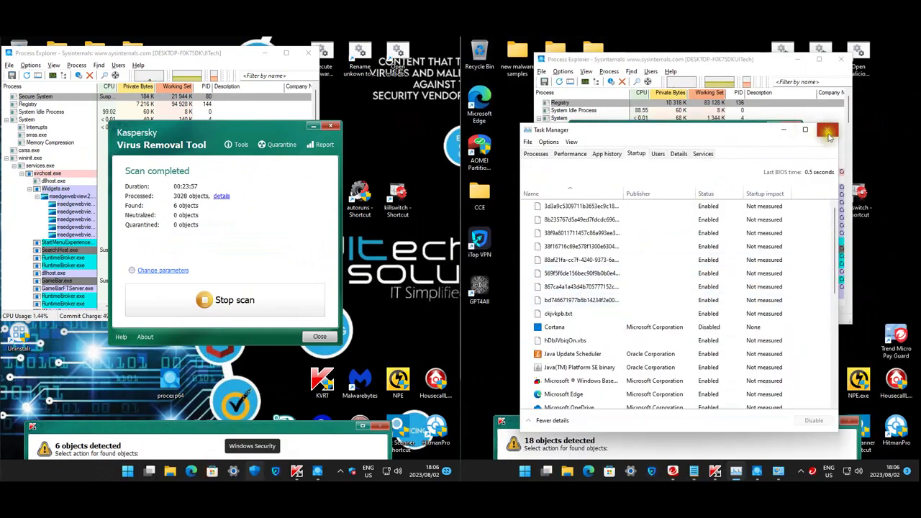
Close Task Manager on the Trend Micro machine, review its installed programs including Setup, and close Programs and Features
{"action": "left_click", "coordinate": [829, 131]}
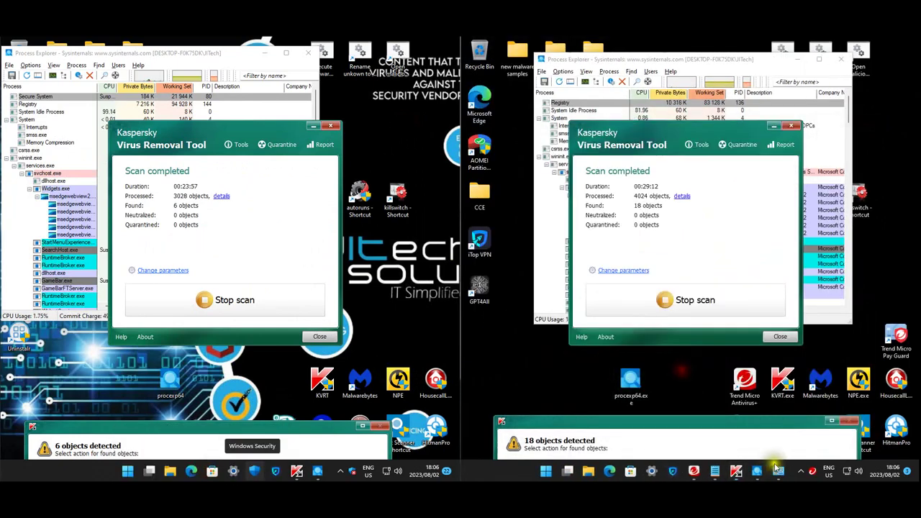
{"action": "left_click", "coordinate": [778, 471]}
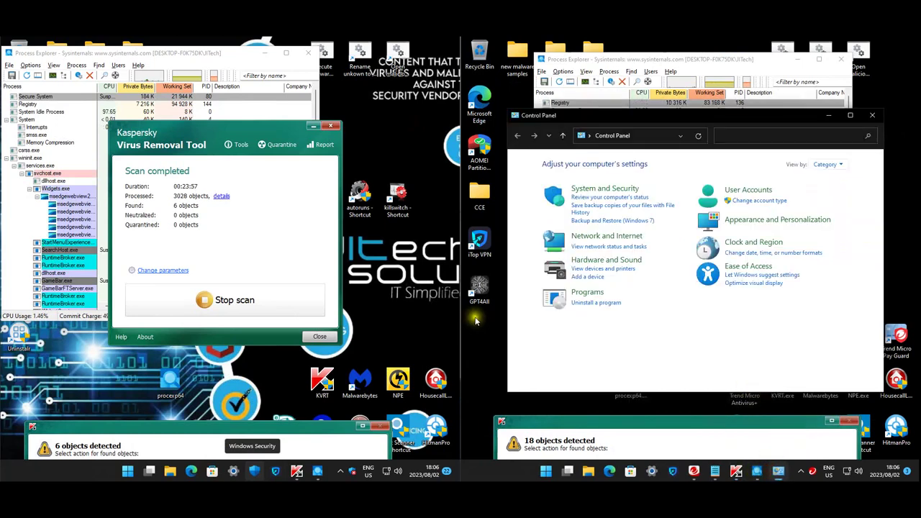
{"action": "left_click", "coordinate": [593, 303]}
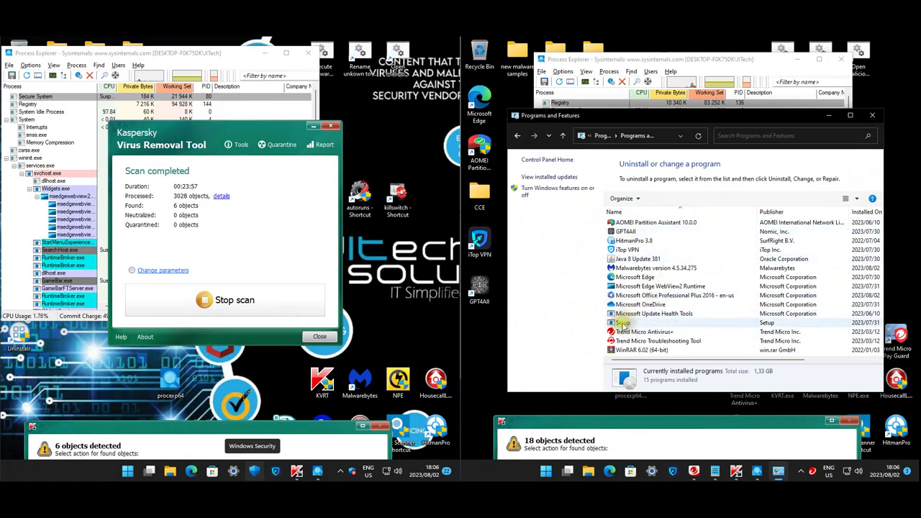
{"action": "left_click", "coordinate": [873, 115]}
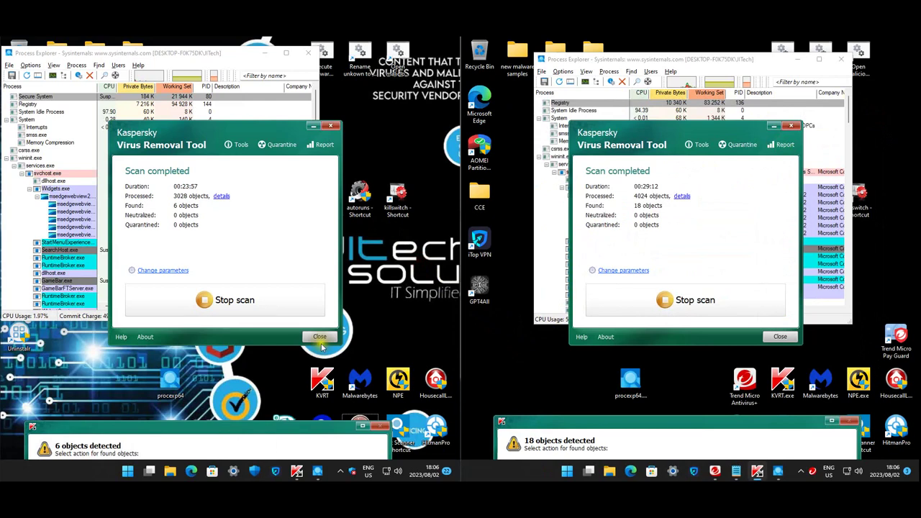
Close the text files on the Trend Micro machine and examine the Documents folders on the Microsoft Defender and Trend Micro machines
{"action": "left_click", "coordinate": [180, 473]}
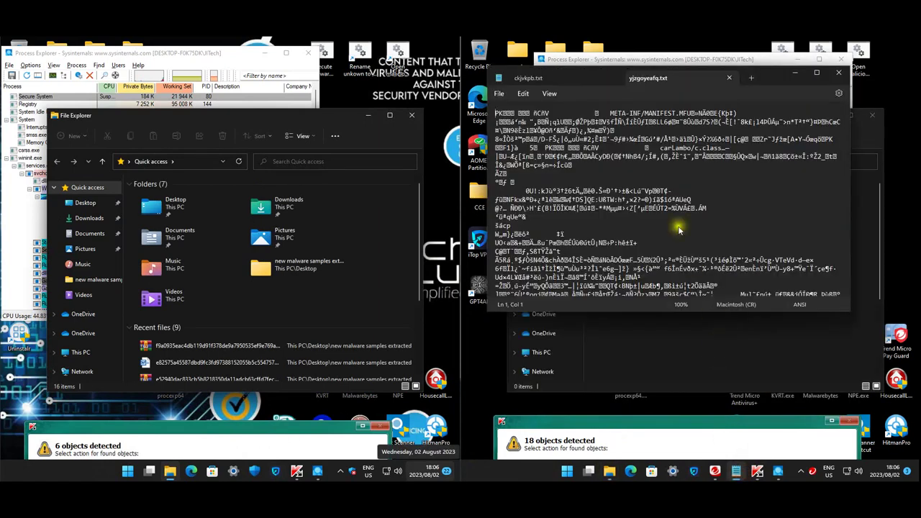
{"action": "left_click", "coordinate": [839, 73]}
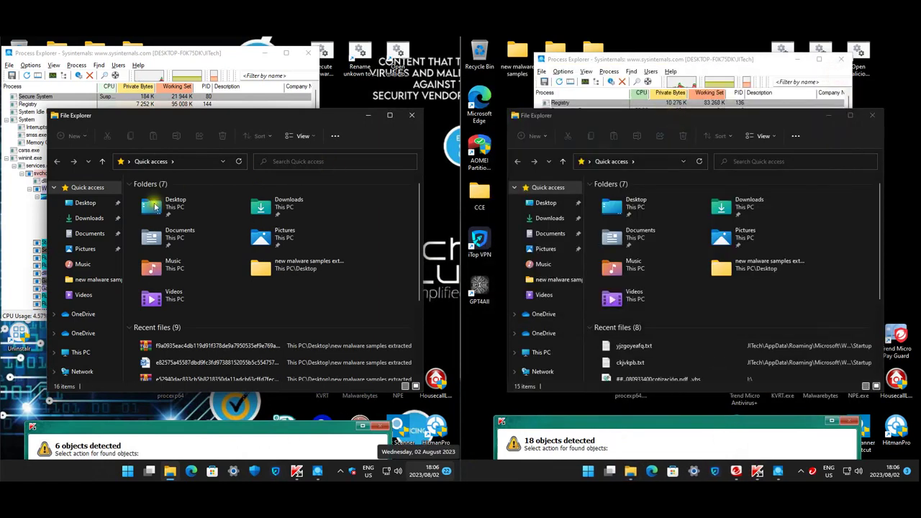
{"action": "left_click", "coordinate": [89, 233]}
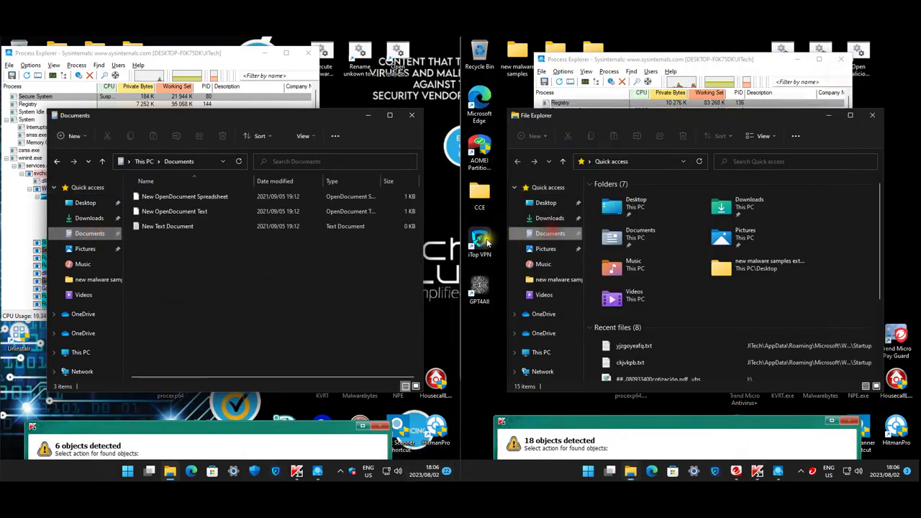
{"action": "left_click", "coordinate": [548, 233]}
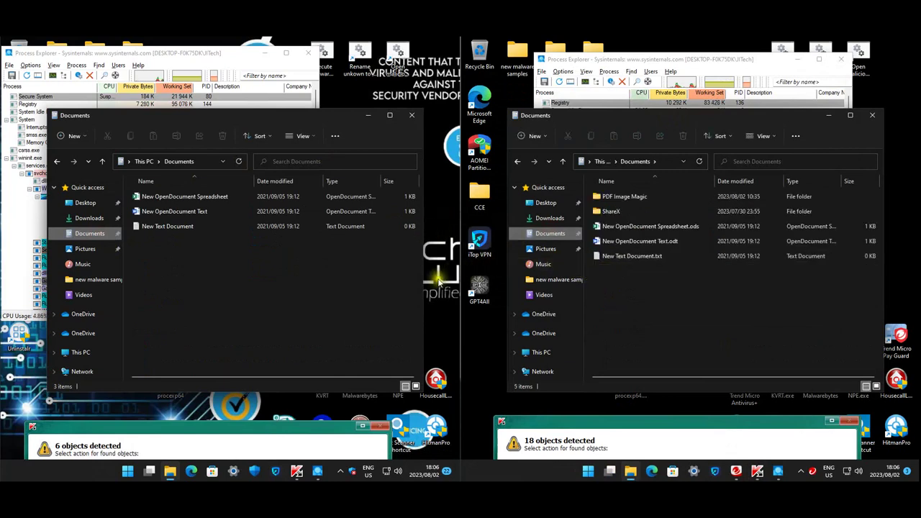
Review all files in the Pictures folders on the Microsoft Defender and Trend Micro machines
{"action": "left_click", "coordinate": [84, 249]}
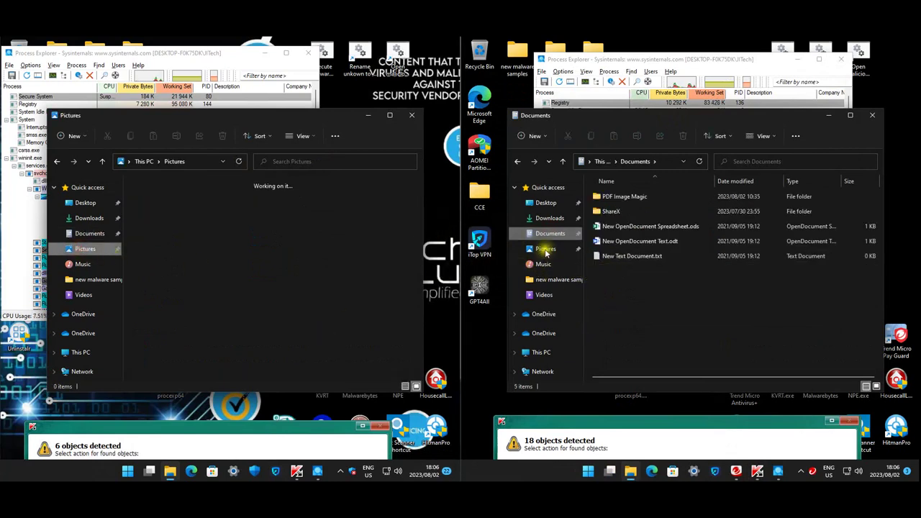
{"action": "left_click", "coordinate": [546, 248]}
{"action": "scroll", "coordinate": [743, 293], "scroll_direction": "down", "scroll_amount": 1}
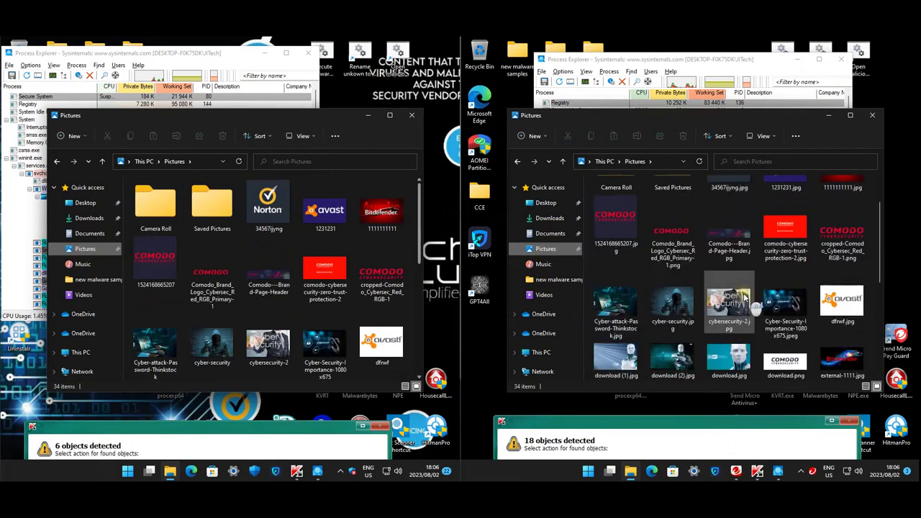
{"action": "scroll", "coordinate": [743, 293], "scroll_direction": "down", "scroll_amount": 5}
{"action": "left_click", "coordinate": [381, 281]}
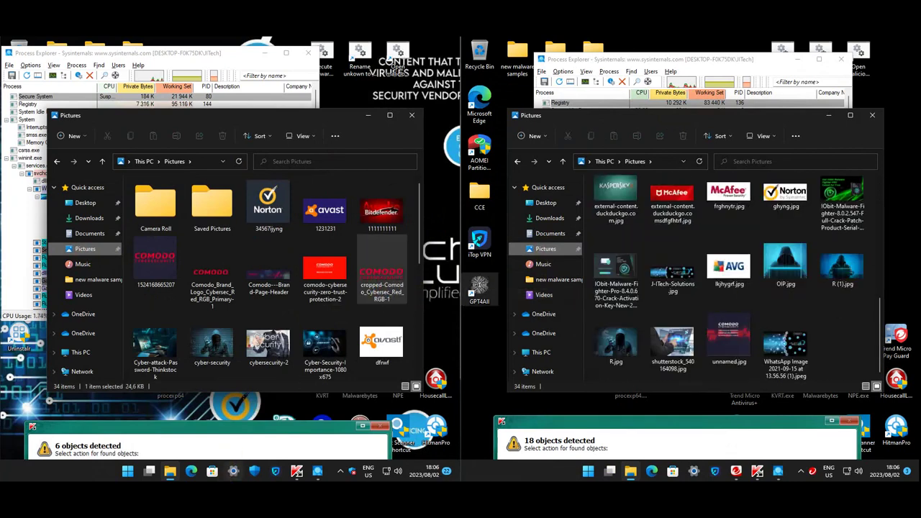
{"action": "scroll", "coordinate": [269, 281], "scroll_direction": "down", "scroll_amount": 5}
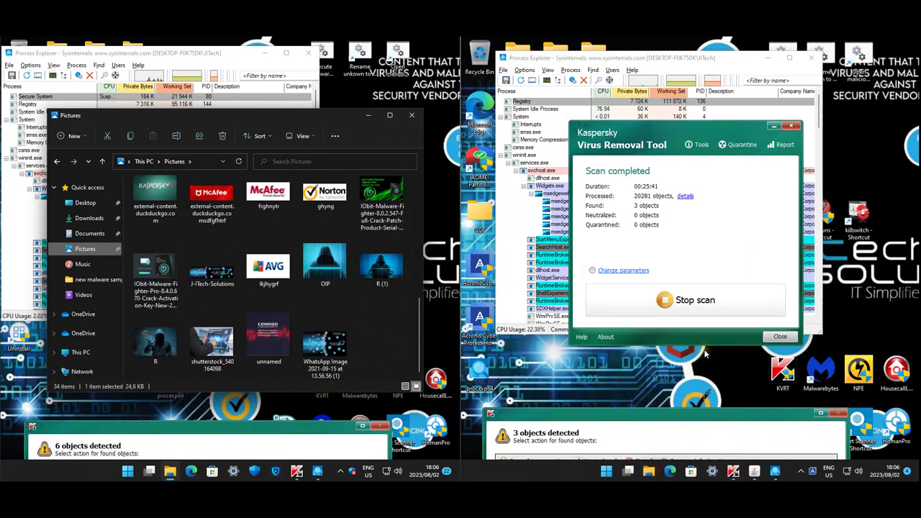
Review the Documents and Pictures folders on the Acronis machine, and close File Explorer on the Acronis and Microsoft Defender machines
{"action": "key", "text": "super+e"}
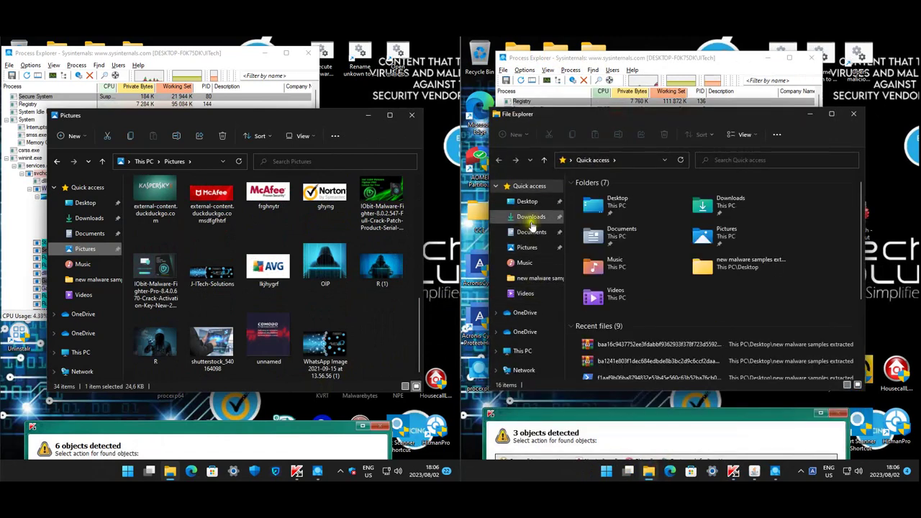
{"action": "left_click", "coordinate": [531, 231]}
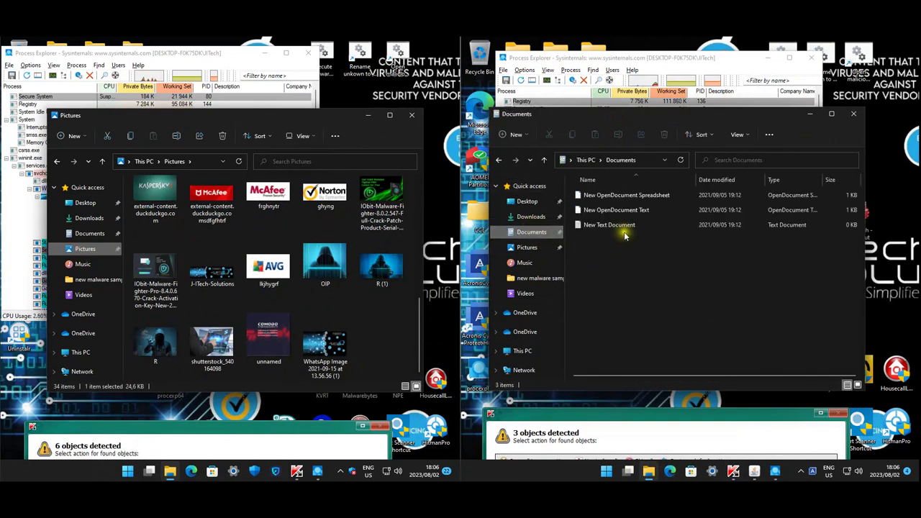
{"action": "left_click", "coordinate": [528, 247]}
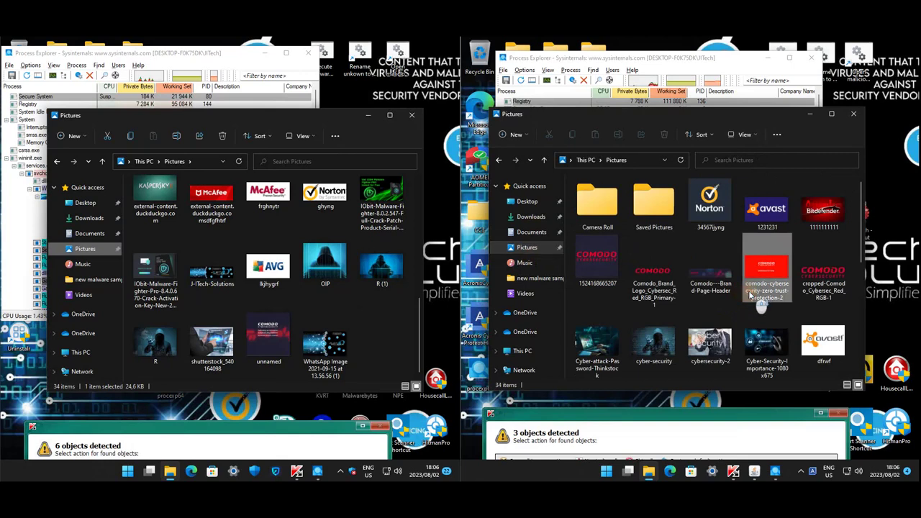
{"action": "scroll", "coordinate": [748, 291], "scroll_direction": "down", "scroll_amount": 3}
{"action": "scroll", "coordinate": [748, 290], "scroll_direction": "down", "scroll_amount": 1}
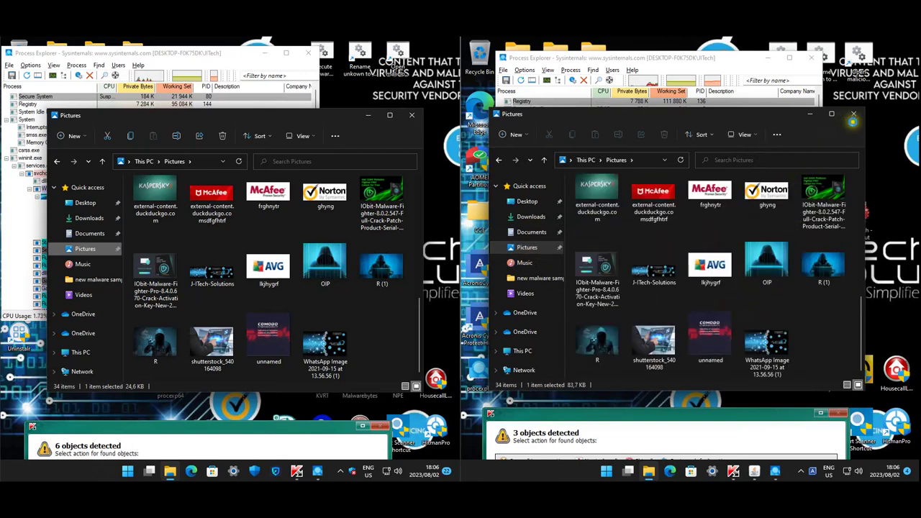
{"action": "left_click", "coordinate": [854, 114]}
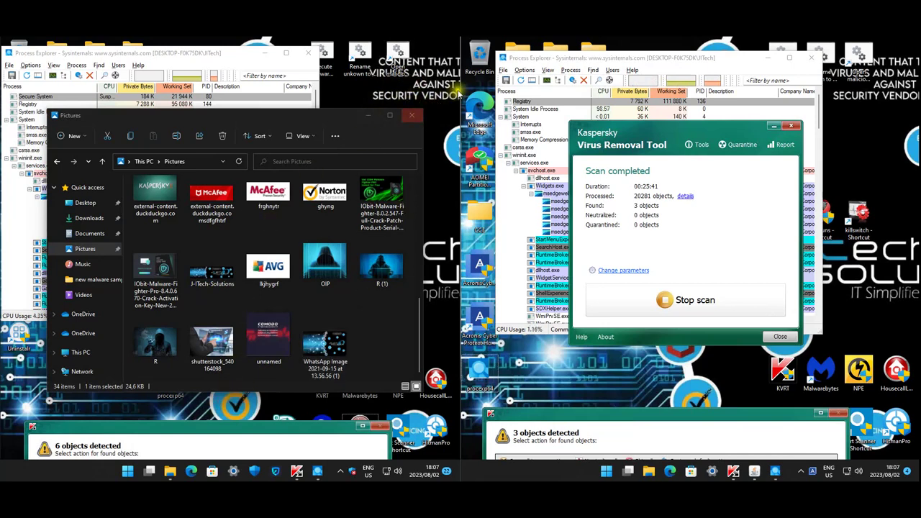
{"action": "left_click", "coordinate": [414, 116]}
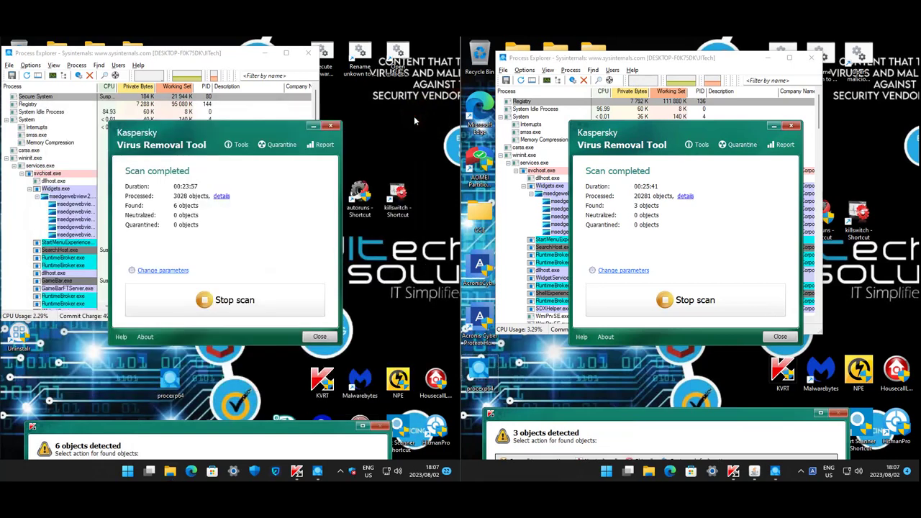